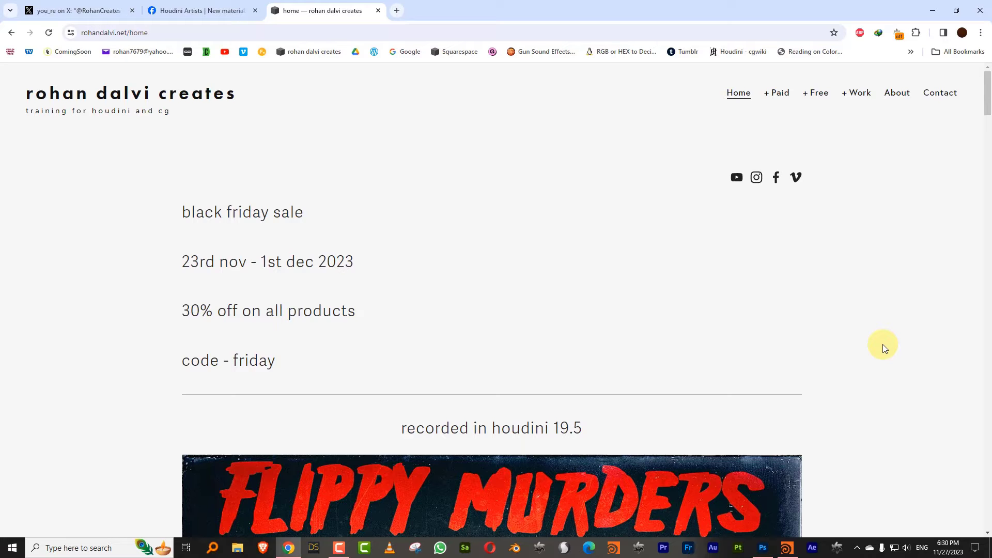
{"action": "scroll", "coordinate": [883, 344], "scroll_direction": "down", "scroll_amount": 6}
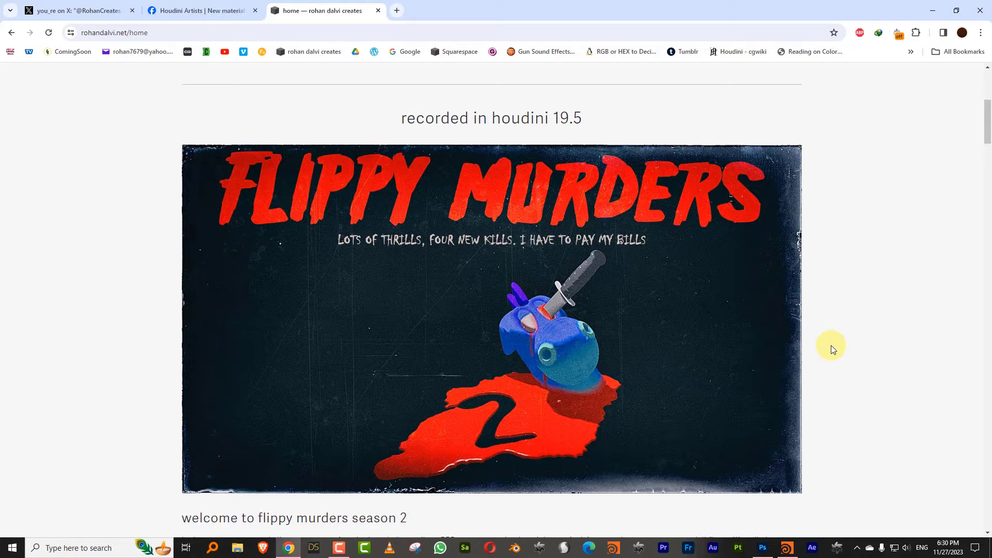
{"action": "scroll", "coordinate": [842, 356], "scroll_direction": "up", "scroll_amount": 5}
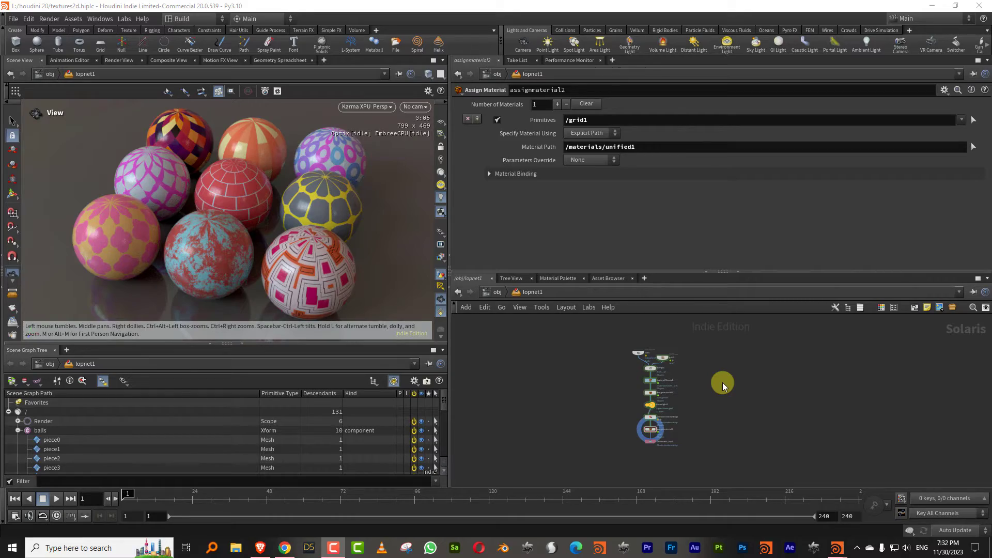
Step: Switch the textured spheres viewport from Karma XPU to the Houdini GL renderer
{"action": "left_click", "coordinate": [238, 181]}
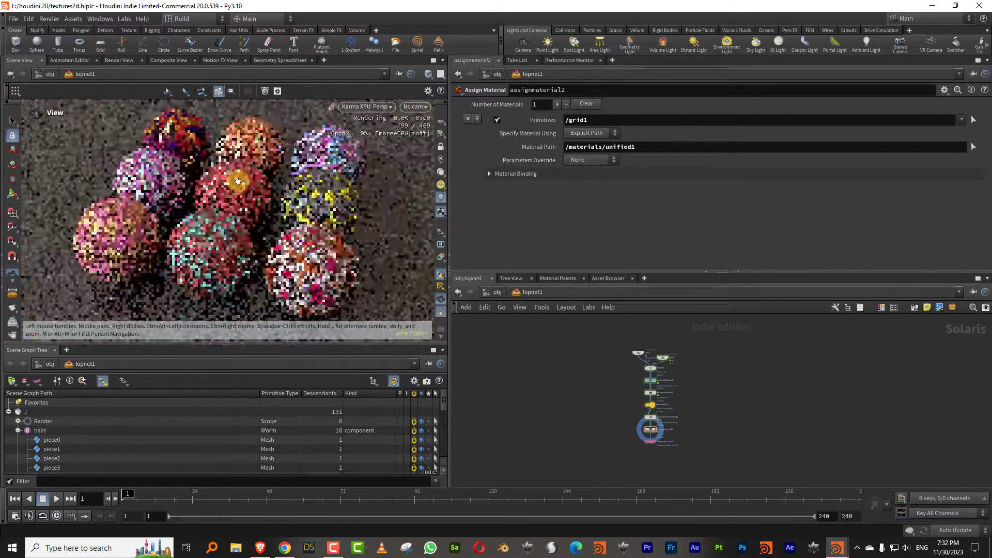
{"action": "left_click", "coordinate": [388, 107]}
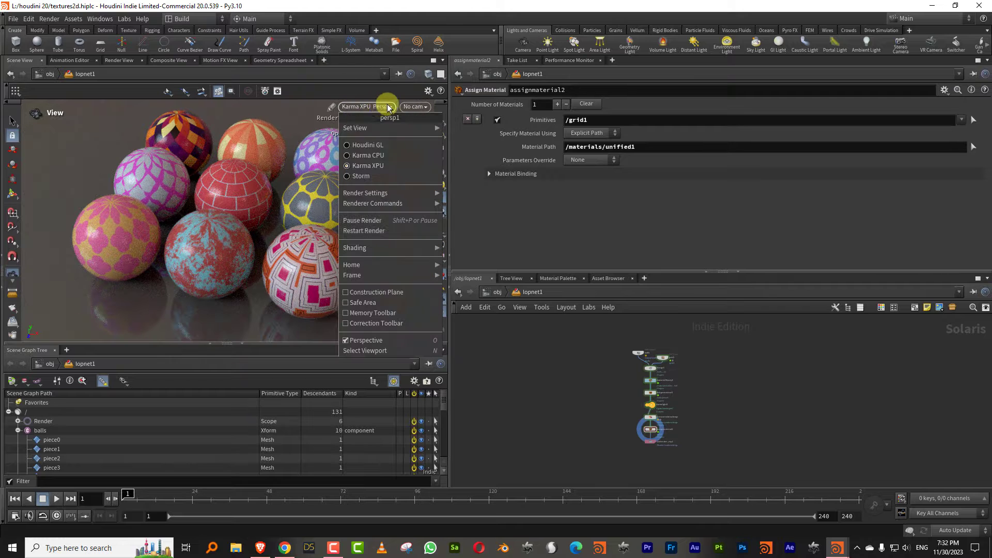
{"action": "left_click", "coordinate": [383, 144]}
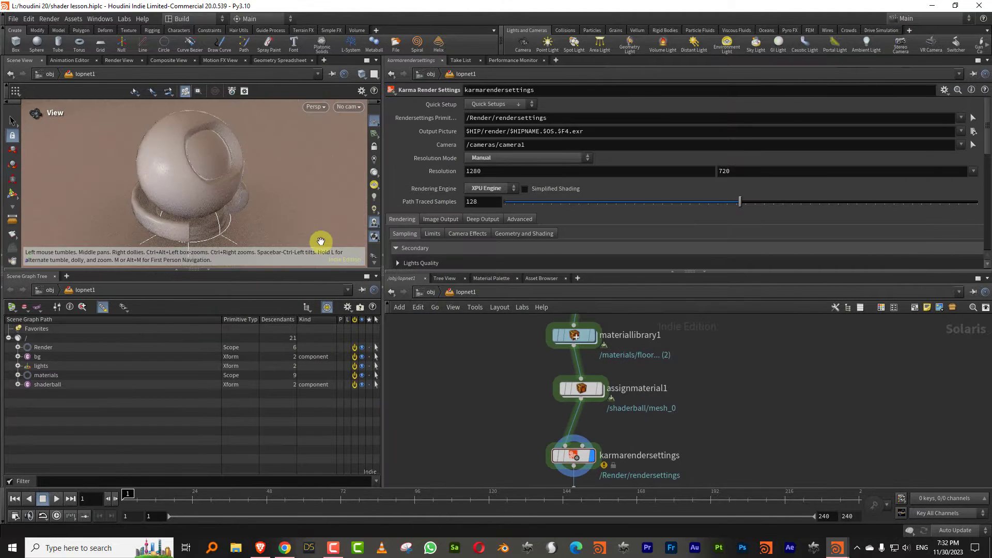
Step: Enlarge the scene view, frame the shader ball from a slightly wider angle, and auto-arrange all nodes in lopnet1
{"action": "left_click_drag", "start_coordinate": [295, 269], "coordinate": [289, 317]}
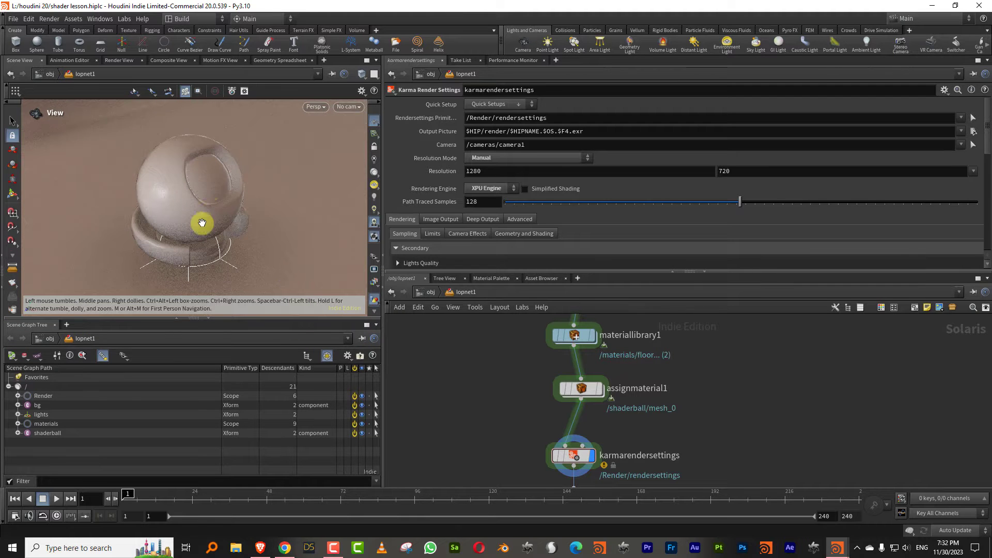
{"action": "left_click_drag", "start_coordinate": [193, 208], "coordinate": [213, 208]}
{"action": "right_click_drag", "start_coordinate": [201, 197], "coordinate": [321, 168]}
{"action": "middle_click_drag", "start_coordinate": [280, 188], "coordinate": [218, 210]}
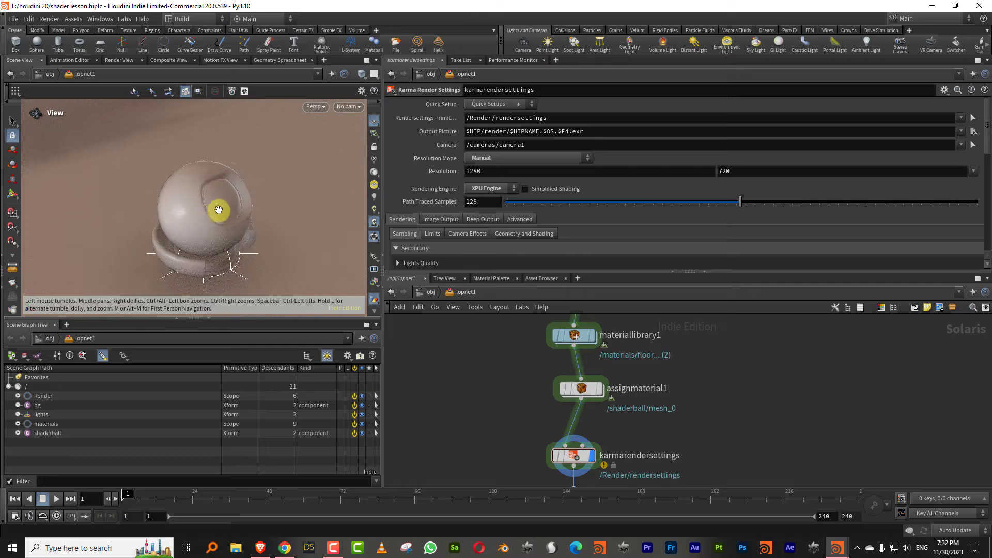
{"action": "left_click_drag", "start_coordinate": [218, 210], "coordinate": [202, 203]}
{"action": "key", "text": "l"}
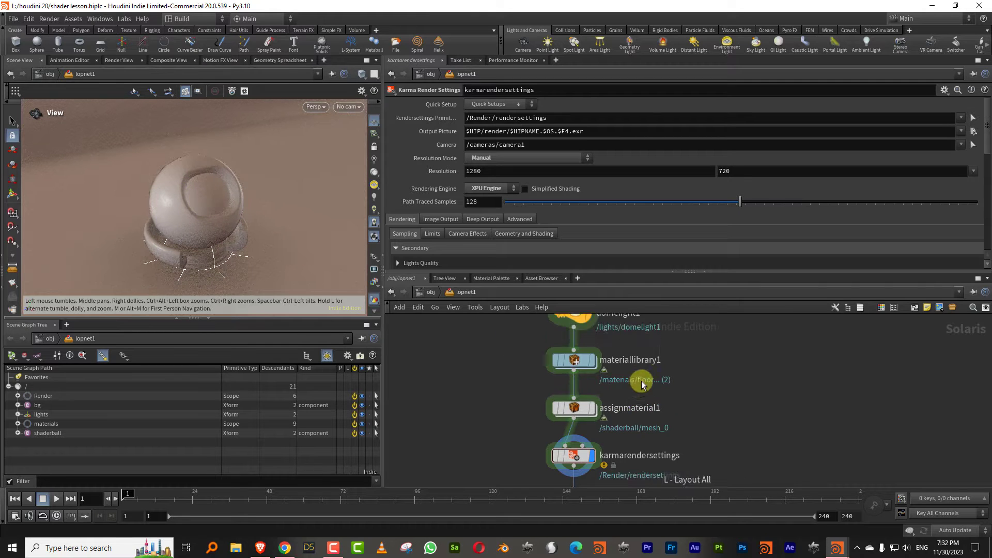
{"action": "scroll", "coordinate": [641, 387], "scroll_direction": "down", "scroll_amount": 5}
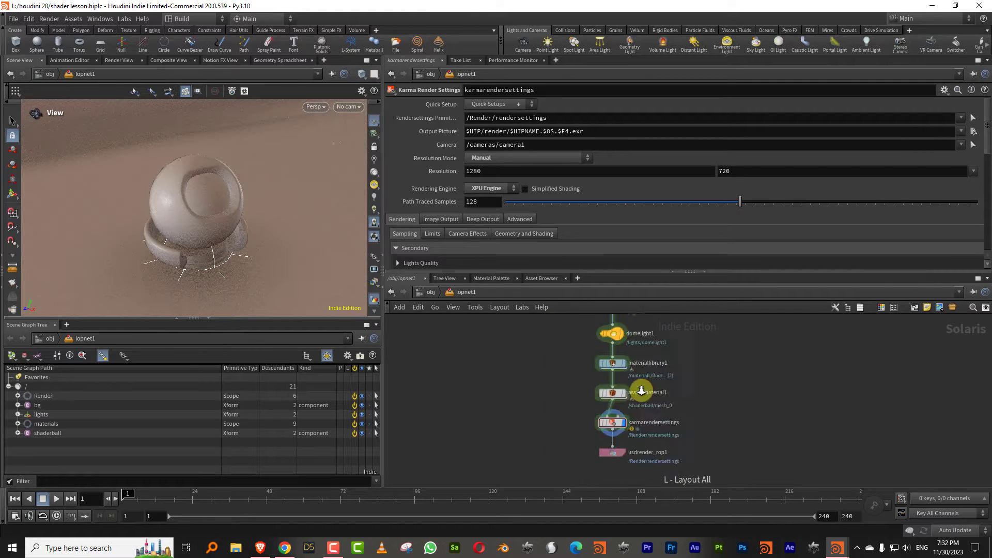
Step: Render the viewport with Karma XPU and select the domelight1 node to display its base properties
{"action": "left_click", "coordinate": [350, 107]}
{"action": "left_click", "coordinate": [345, 172]}
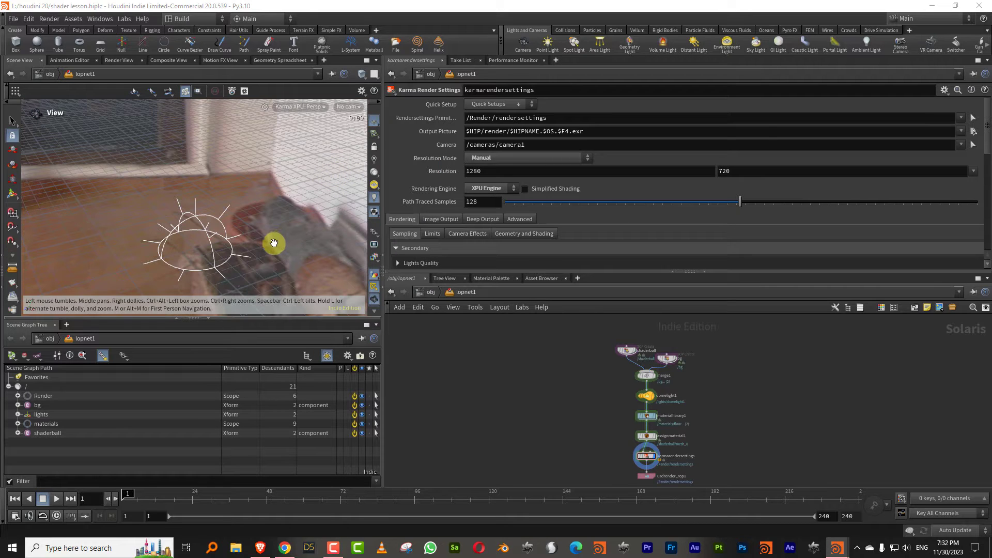
{"action": "left_click", "coordinate": [670, 399]}
{"action": "key", "text": "Return"}
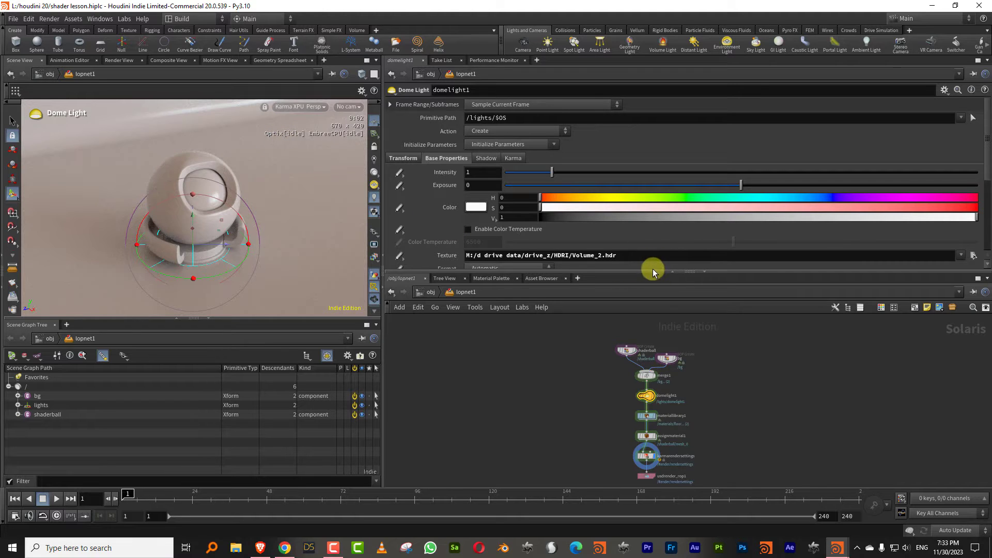
Step: Open the shader subnetwork inside materiallibrary1 and move the material_properties node farther below the mtlxdisplacement node
{"action": "left_click_drag", "start_coordinate": [651, 271], "coordinate": [658, 182]}
{"action": "scroll", "coordinate": [693, 321], "scroll_direction": "up", "scroll_amount": 4}
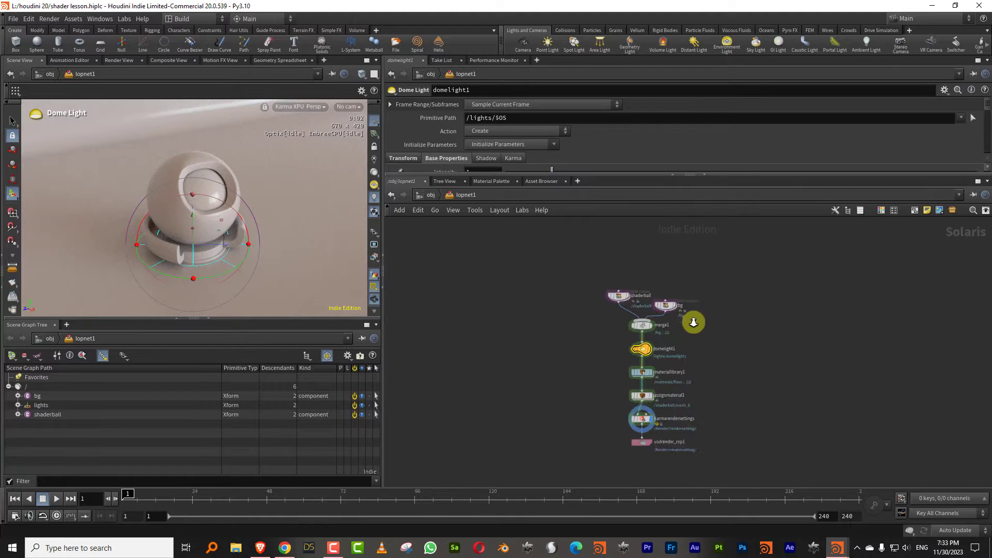
{"action": "double_click", "coordinate": [629, 388]}
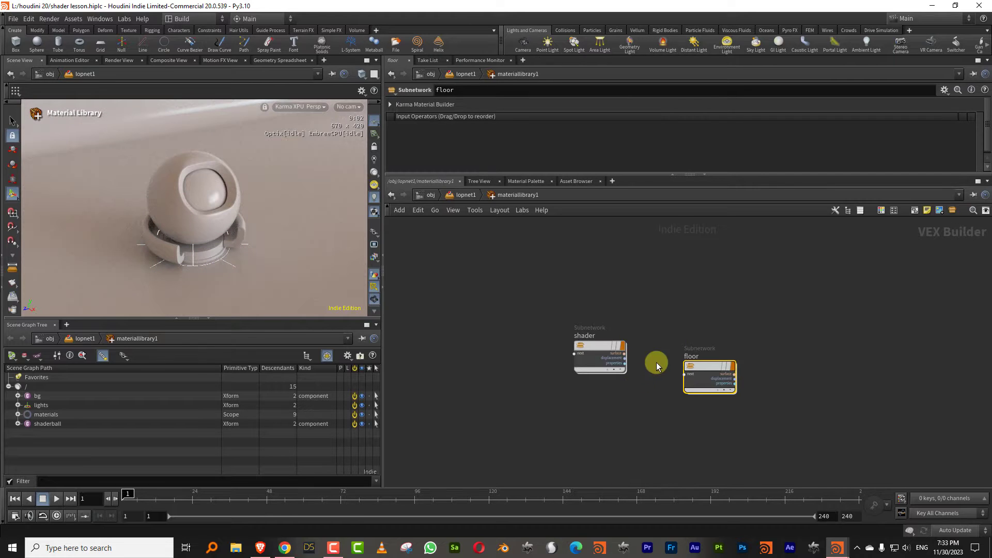
{"action": "double_click", "coordinate": [598, 345]}
{"action": "middle_click_drag", "start_coordinate": [666, 407], "coordinate": [619, 358]}
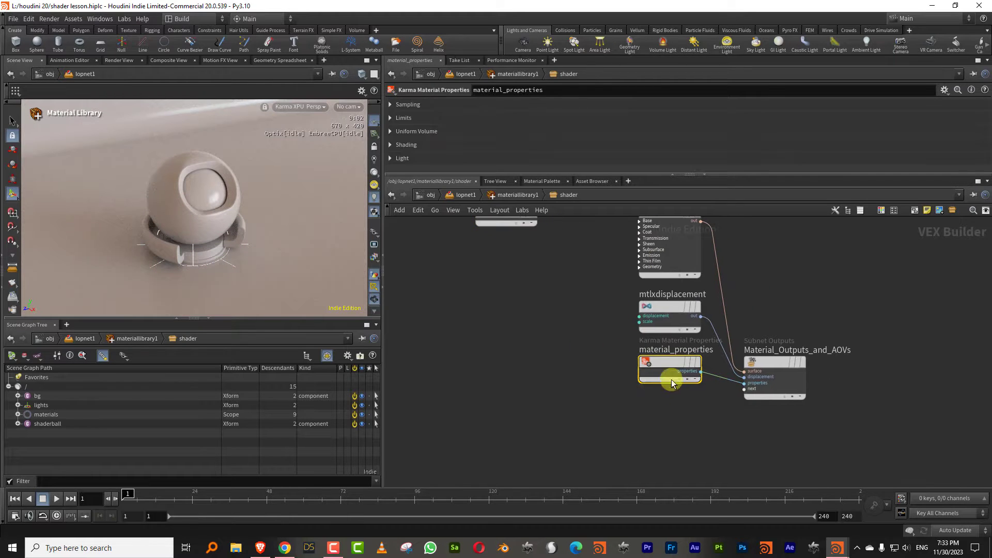
{"action": "left_click_drag", "start_coordinate": [664, 377], "coordinate": [638, 434]}
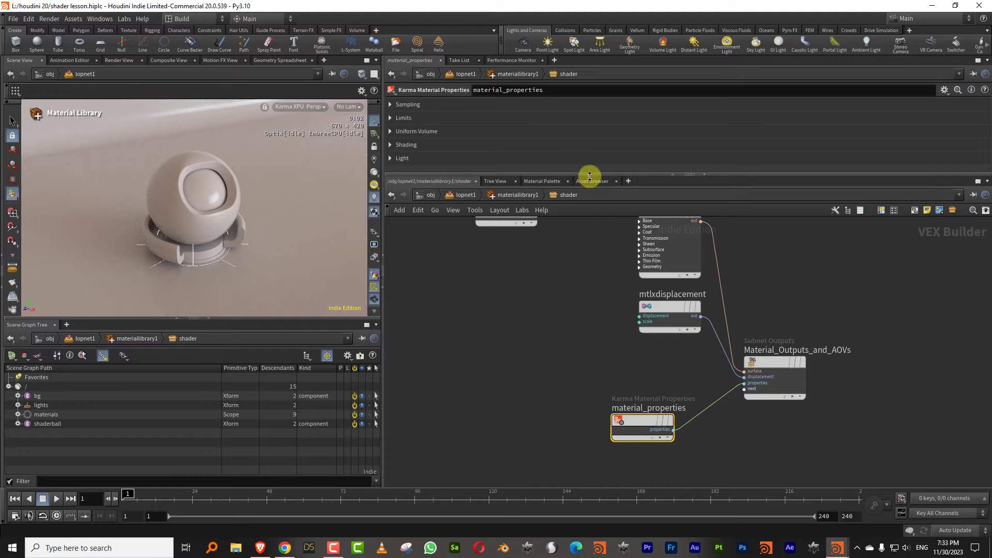
Step: Return to the materiallibrary1 network and add a Karma Material Builder beside the shader subnetwork
{"action": "left_click_drag", "start_coordinate": [590, 174], "coordinate": [590, 196]}
{"action": "middle_click_drag", "start_coordinate": [598, 299], "coordinate": [551, 373]}
{"action": "left_click", "coordinate": [517, 216]}
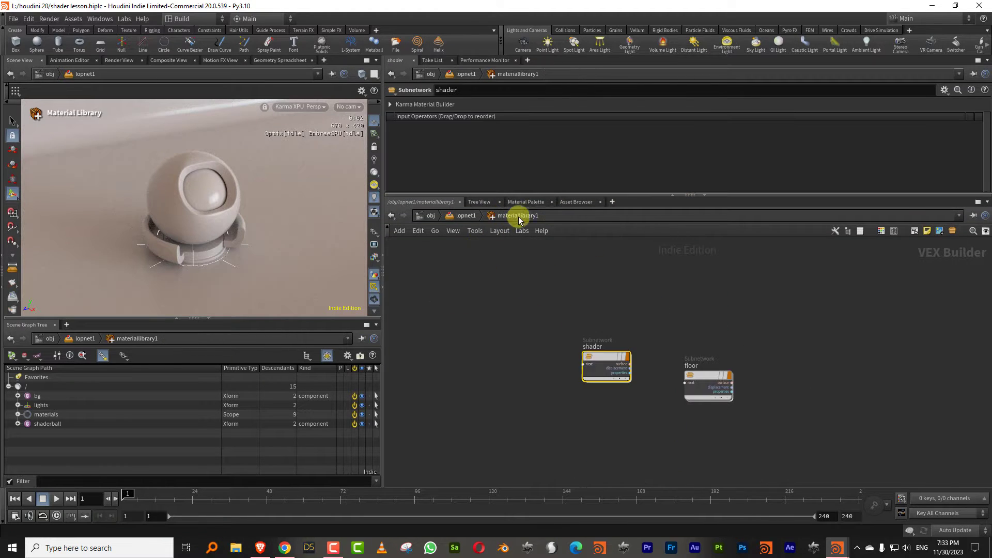
{"action": "key", "text": "Tab"}
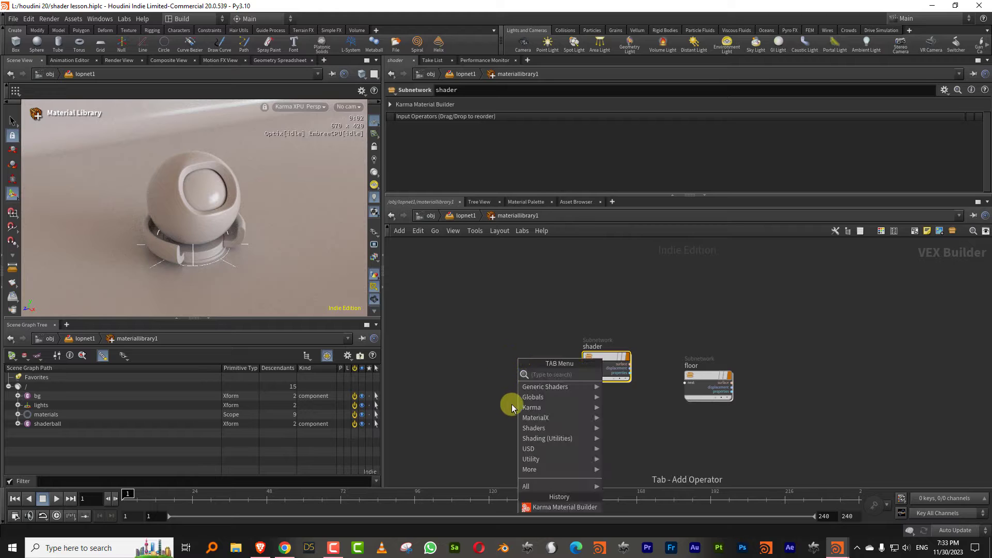
{"action": "mouse_move", "coordinate": [539, 406]}
{"action": "left_click", "coordinate": [643, 420]}
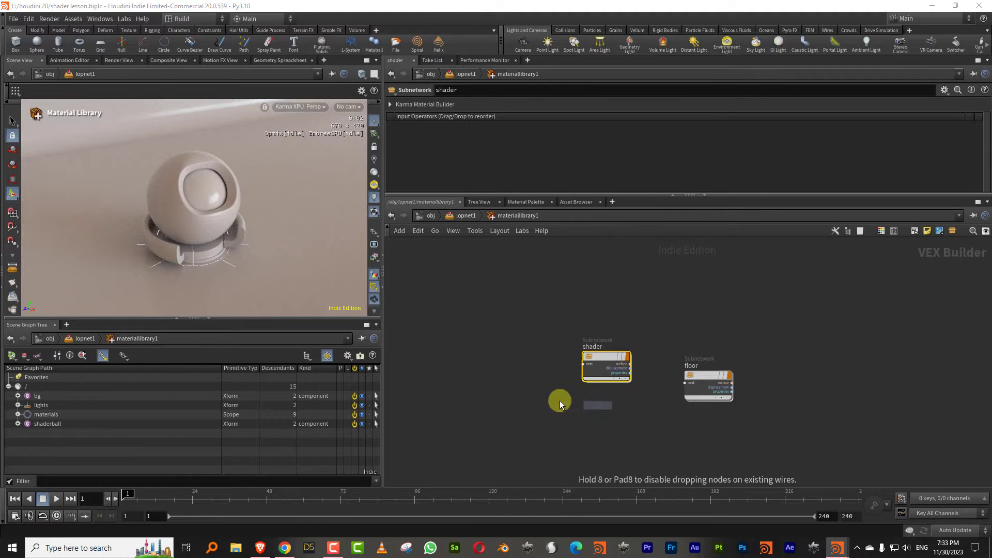
{"action": "left_click", "coordinate": [523, 406]}
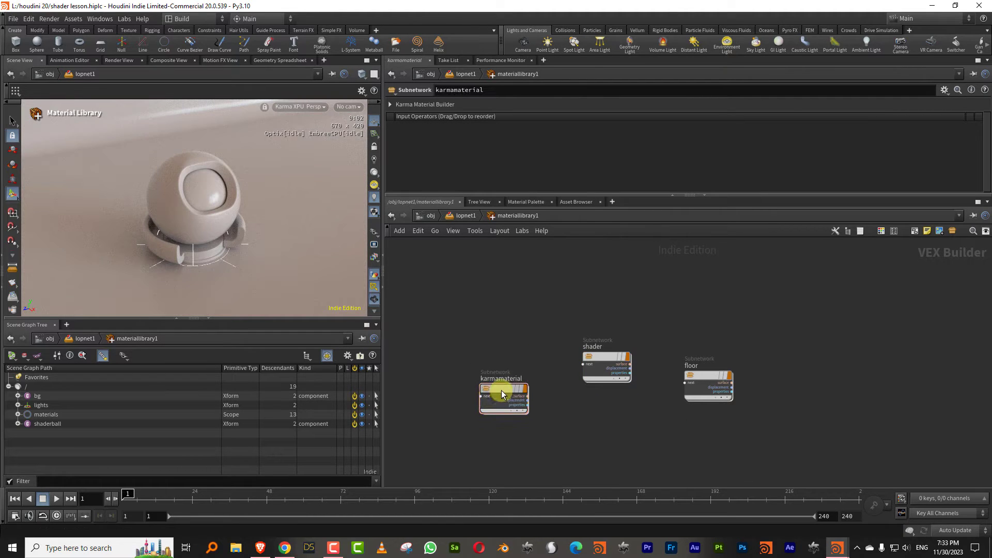
Step: Inspect the default nodes inside the karmamaterial subnetwork, including material_properties, and return to materiallibrary1
{"action": "double_click", "coordinate": [504, 395]}
{"action": "left_click", "coordinate": [646, 397]}
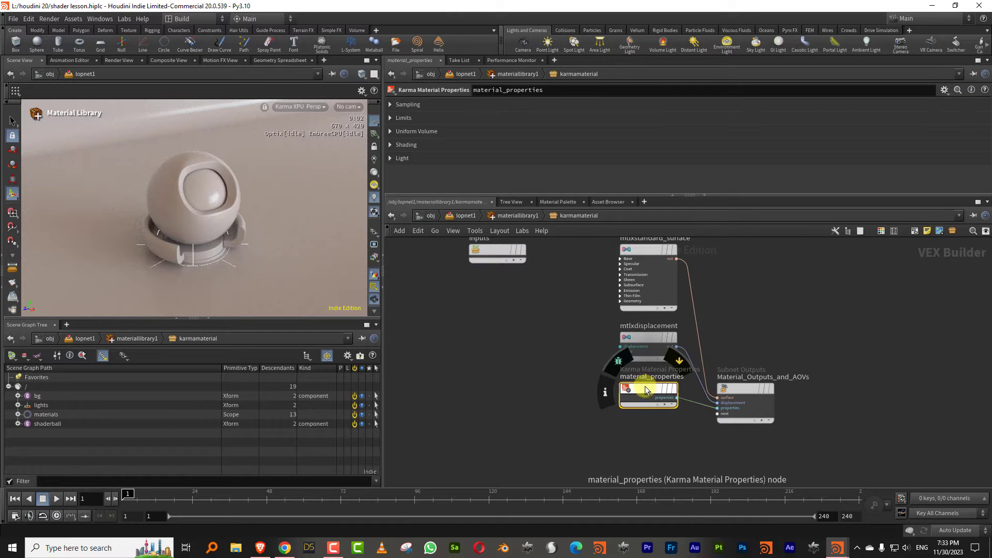
{"action": "left_click", "coordinate": [533, 217]}
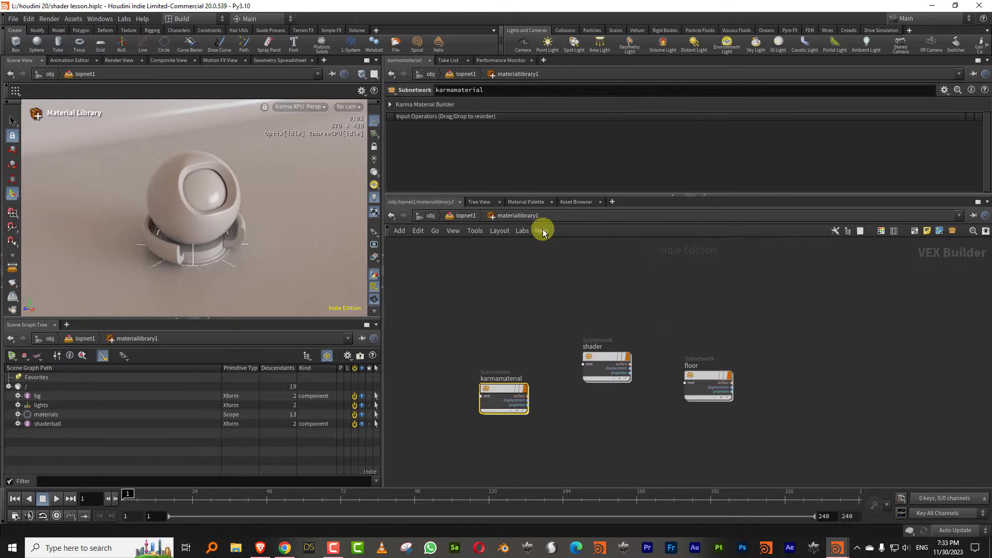
Step: In the shader subnetwork, set the Base weight of mtlxstandard_surface to 0
{"action": "double_click", "coordinate": [599, 358]}
{"action": "middle_click_drag", "start_coordinate": [542, 454], "coordinate": [550, 377]}
{"action": "left_click_drag", "start_coordinate": [550, 377], "coordinate": [634, 468]}
{"action": "left_click_drag", "start_coordinate": [520, 195], "coordinate": [526, 259]}
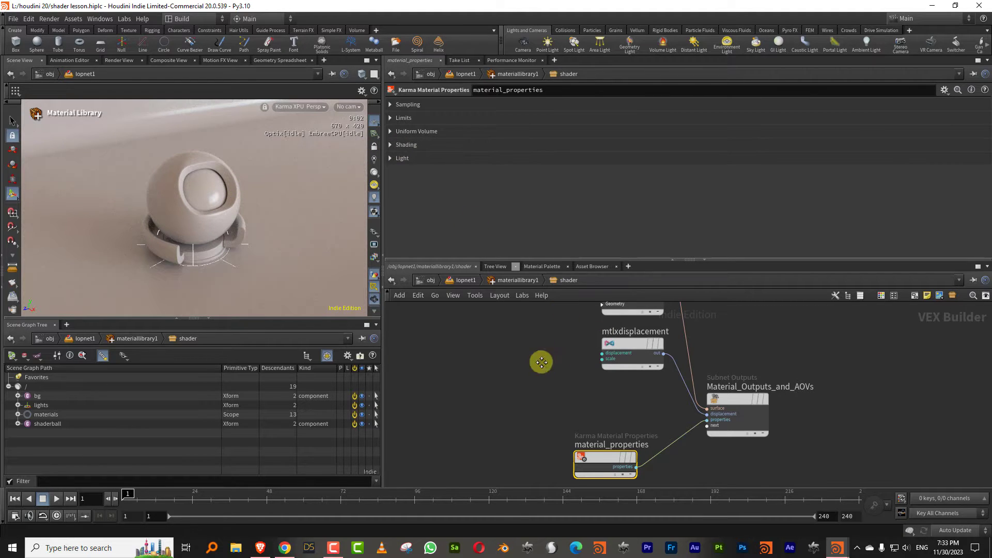
{"action": "middle_click_drag", "start_coordinate": [542, 363], "coordinate": [515, 446]}
{"action": "left_click", "coordinate": [624, 365]}
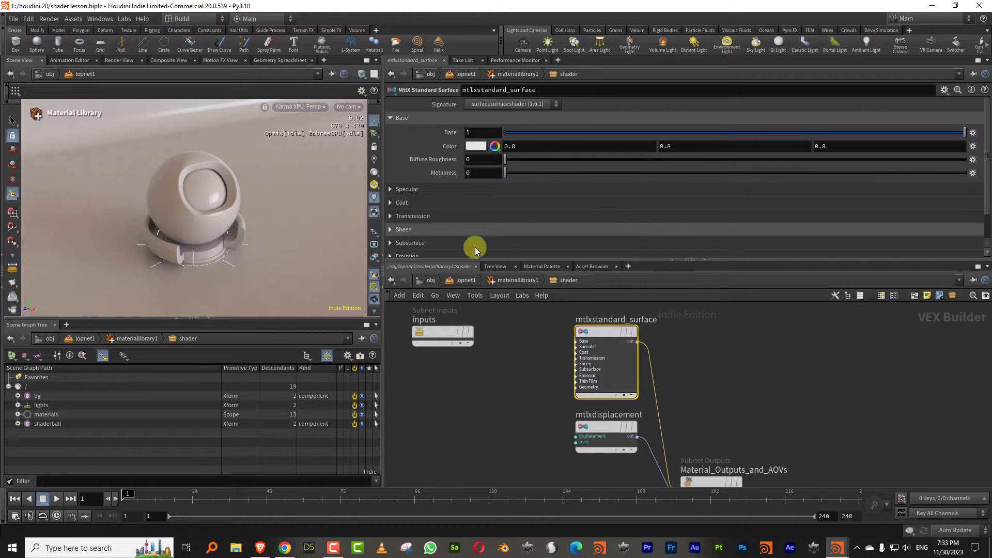
{"action": "left_click_drag", "start_coordinate": [486, 260], "coordinate": [483, 337]}
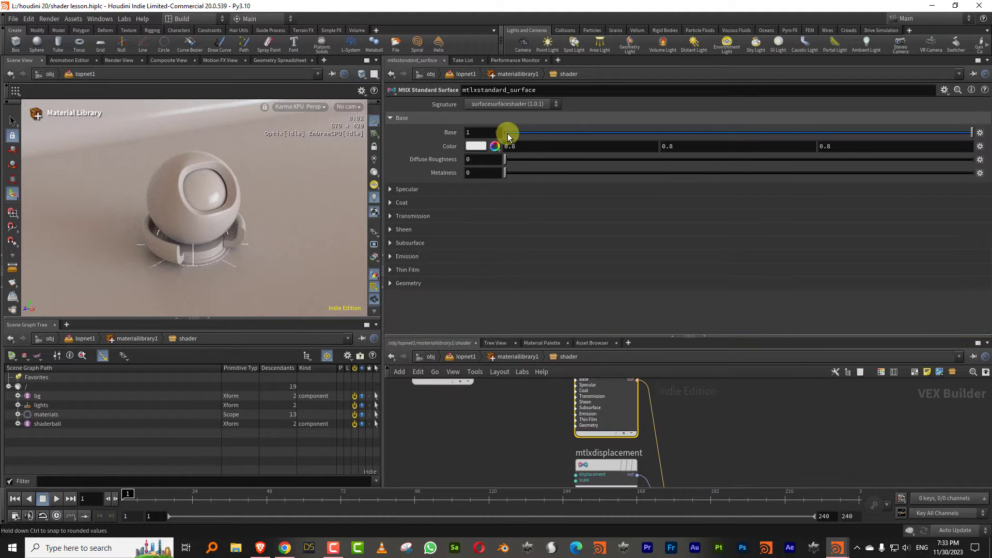
{"action": "left_click_drag", "start_coordinate": [509, 136], "coordinate": [450, 141]}
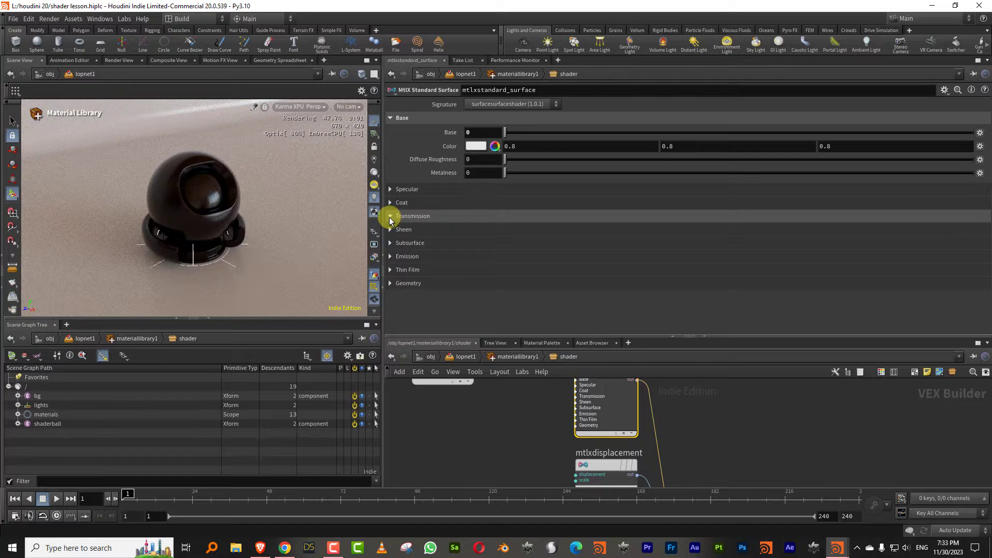
Step: Lower the standard surface's specular roughness to nearly zero
{"action": "left_click", "coordinate": [390, 217]}
{"action": "left_click", "coordinate": [391, 190]}
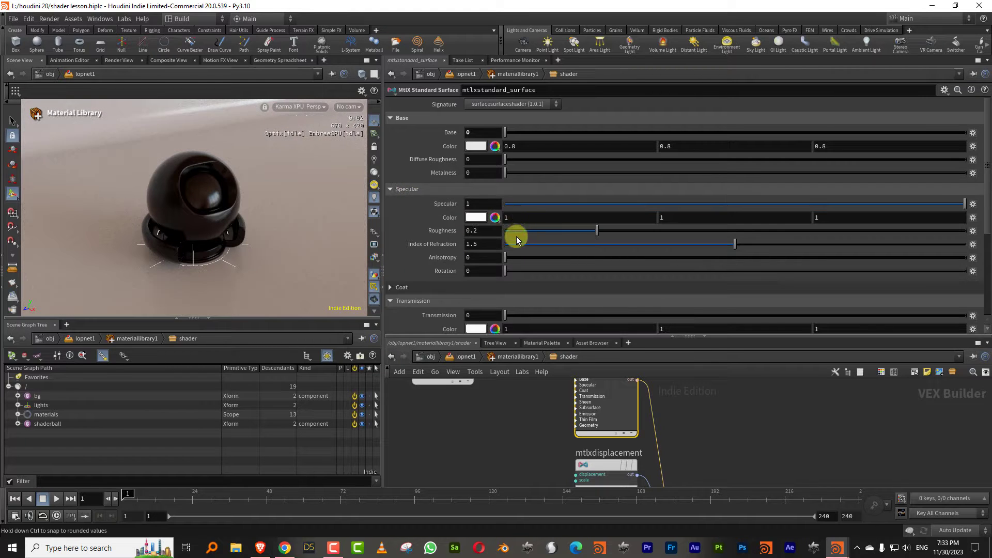
{"action": "left_click_drag", "start_coordinate": [517, 239], "coordinate": [511, 231]}
{"action": "left_click", "coordinate": [391, 189]}
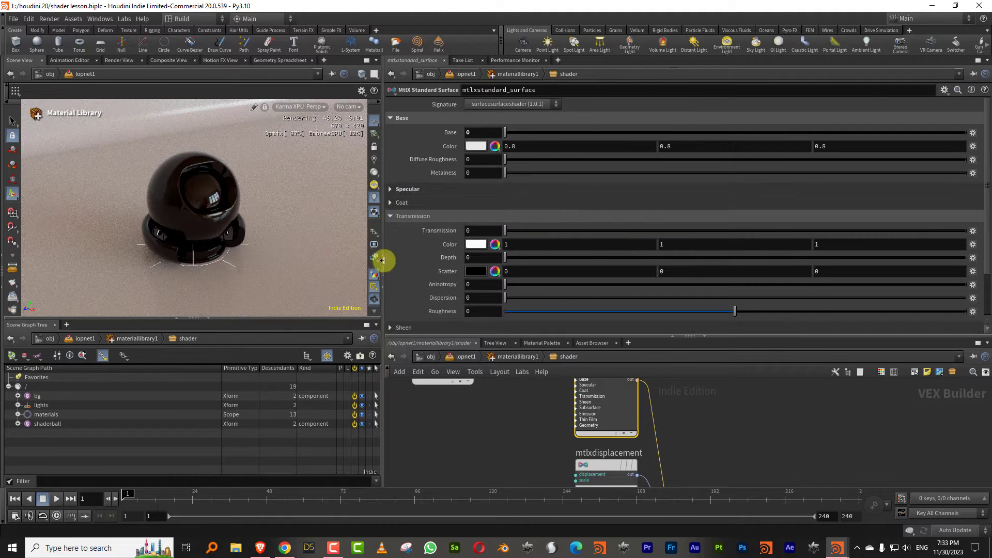
Step: Set the standard surface's Transmission to 1
{"action": "left_click", "coordinate": [473, 231]}
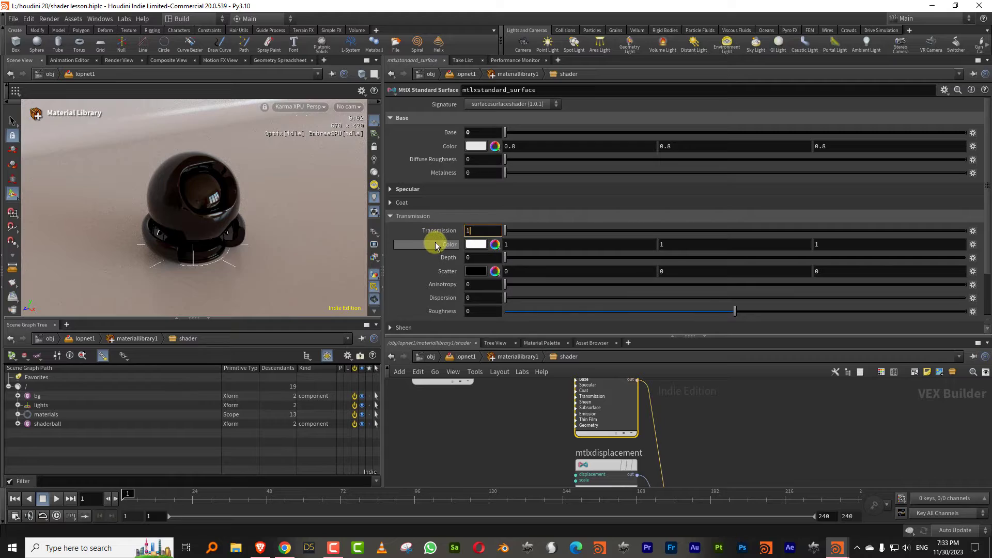
{"action": "type", "text": "1"}
{"action": "key", "text": "Return"}
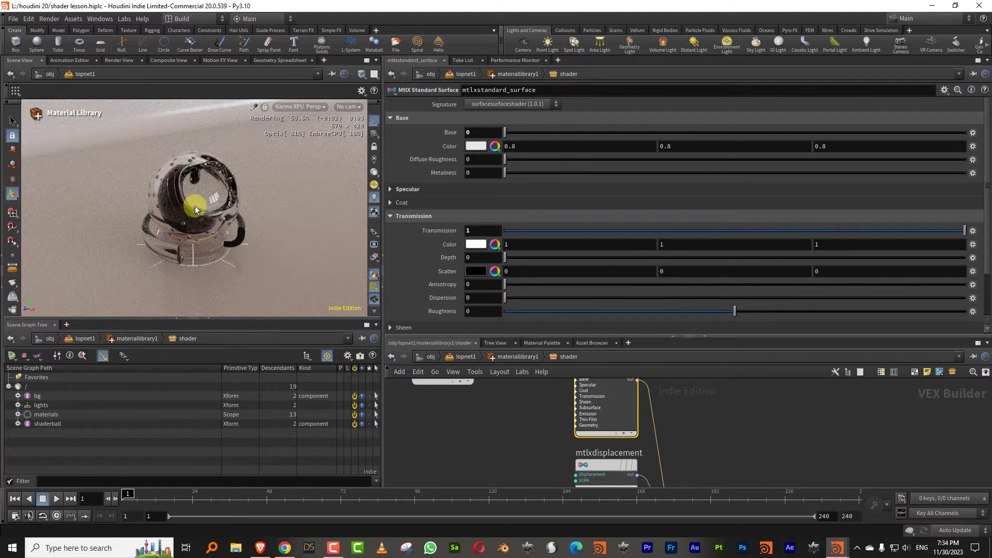
Step: Go back to lopnet1 and examine the Limits settings of the karmarendersettings node
{"action": "left_click_drag", "start_coordinate": [598, 336], "coordinate": [579, 251]}
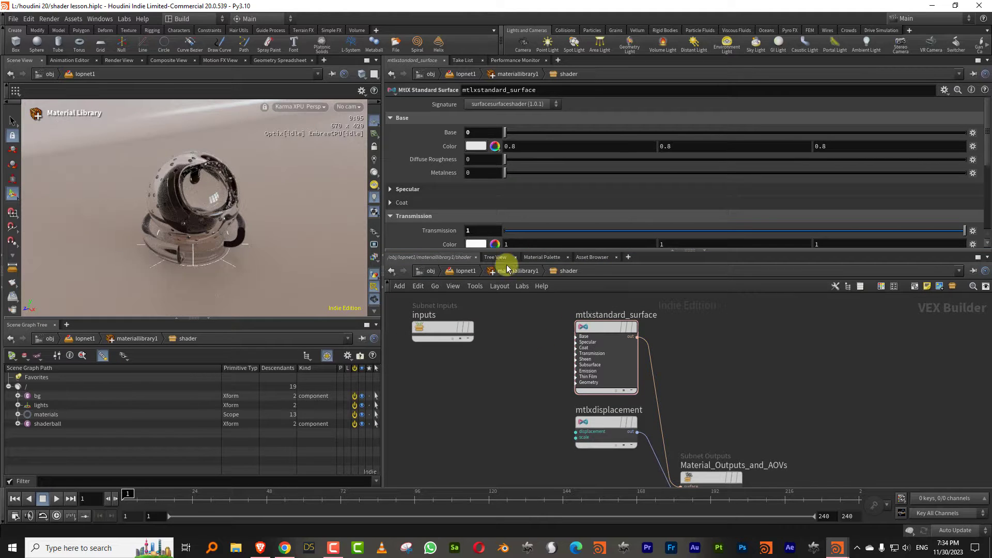
{"action": "left_click", "coordinate": [464, 272]}
{"action": "scroll", "coordinate": [687, 370], "scroll_direction": "up", "scroll_amount": 4}
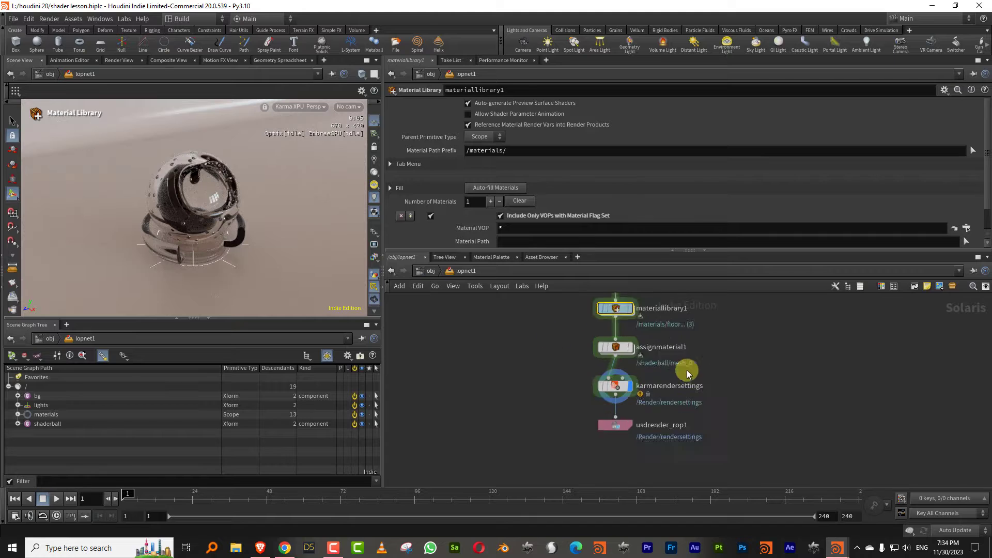
{"action": "left_click", "coordinate": [584, 387]}
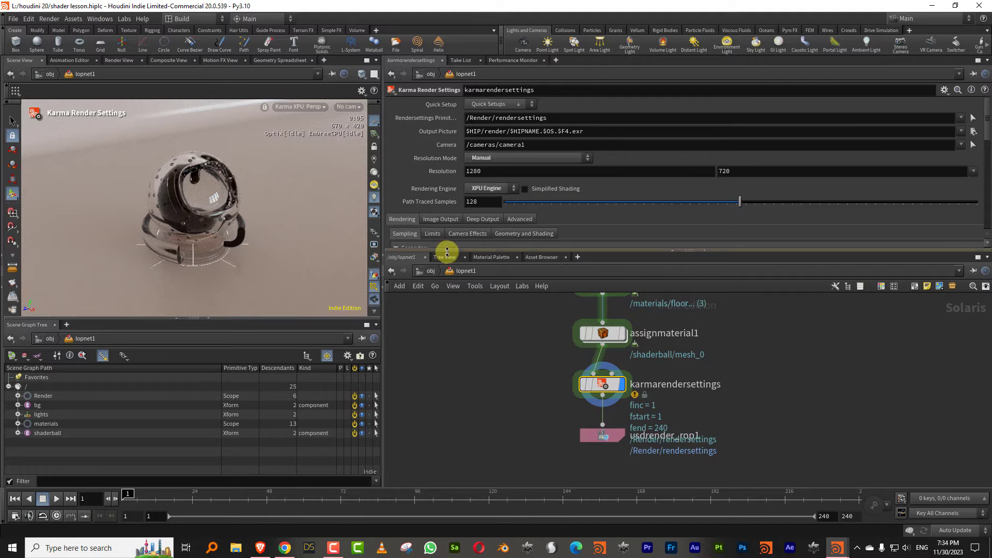
{"action": "left_click_drag", "start_coordinate": [448, 250], "coordinate": [448, 328]}
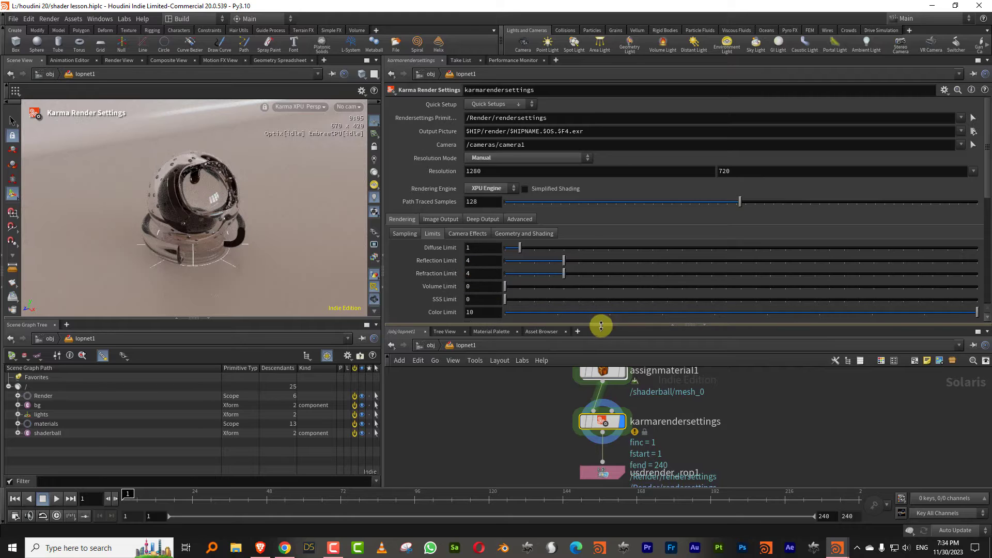
Step: Open the shader subnetwork inside materiallibrary1 and expand the Limits settings of its material_properties node
{"action": "left_click_drag", "start_coordinate": [599, 326], "coordinate": [603, 286]}
{"action": "middle_click_drag", "start_coordinate": [532, 383], "coordinate": [507, 435]}
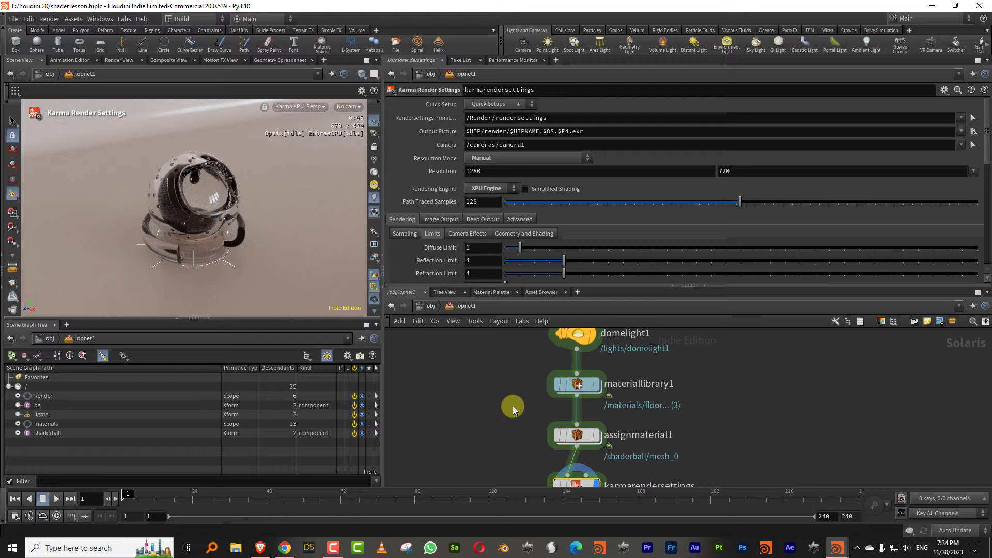
{"action": "middle_click_drag", "start_coordinate": [675, 354], "coordinate": [648, 399]}
{"action": "double_click", "coordinate": [557, 432]}
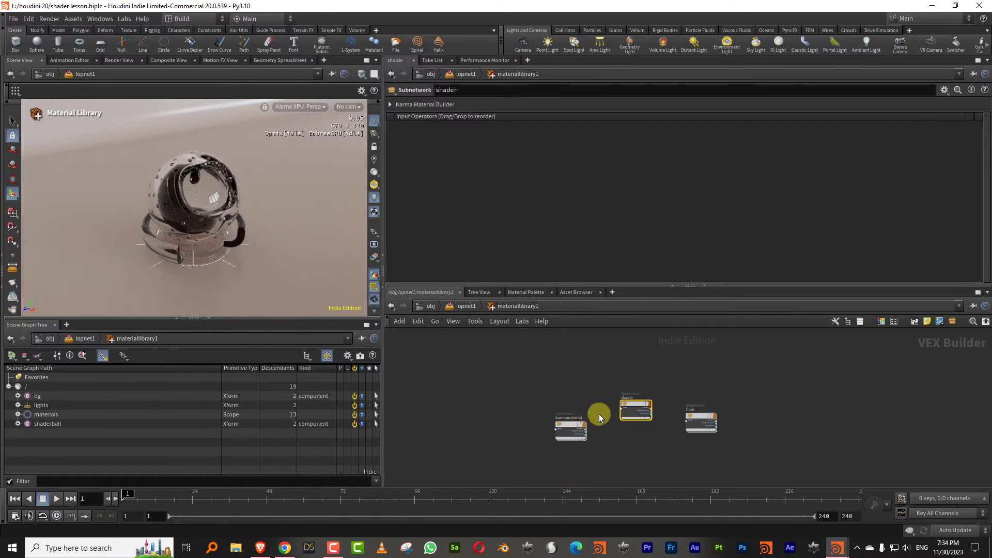
{"action": "scroll", "coordinate": [592, 408], "scroll_direction": "up", "scroll_amount": 4}
{"action": "double_click", "coordinate": [671, 409]}
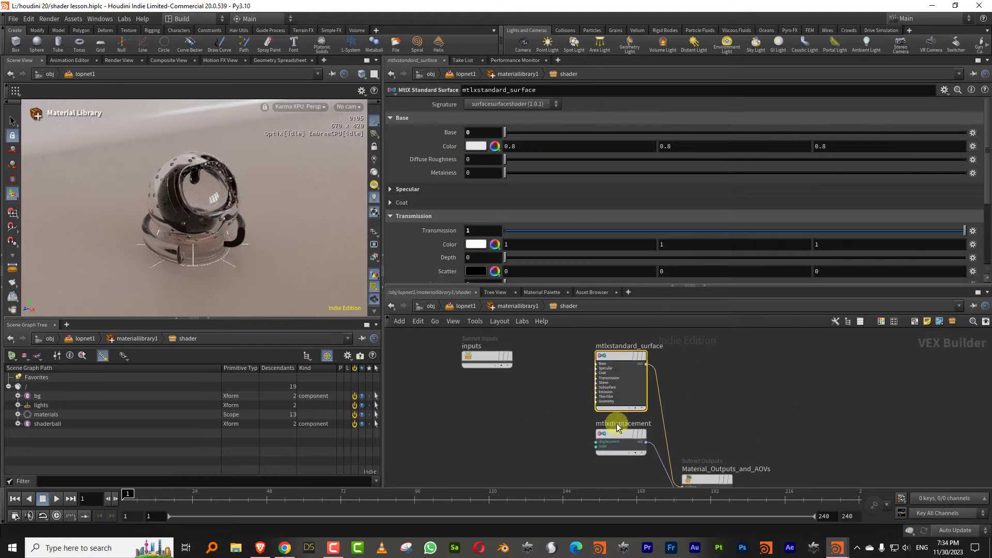
{"action": "middle_click_drag", "start_coordinate": [557, 458], "coordinate": [554, 430]}
{"action": "left_click", "coordinate": [602, 455]}
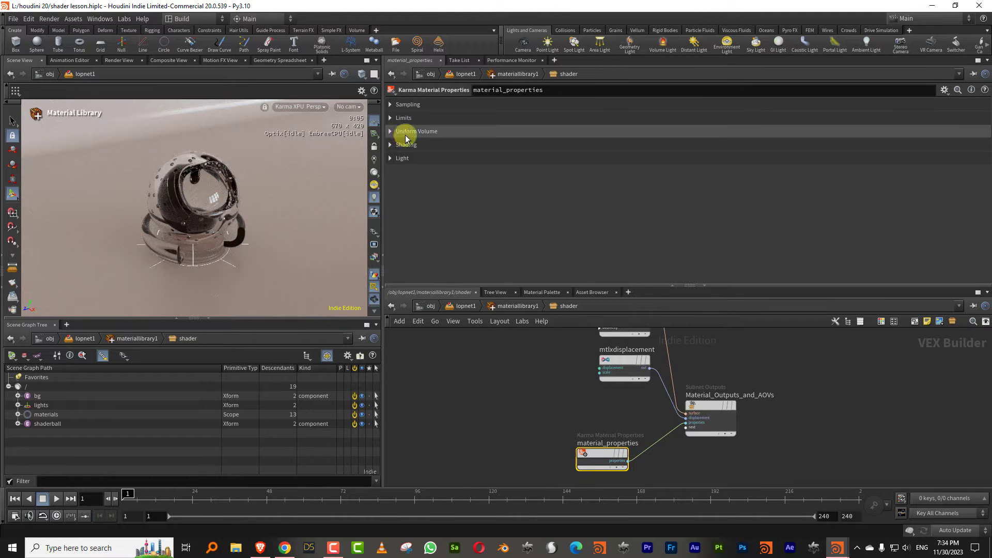
{"action": "left_click", "coordinate": [395, 123]}
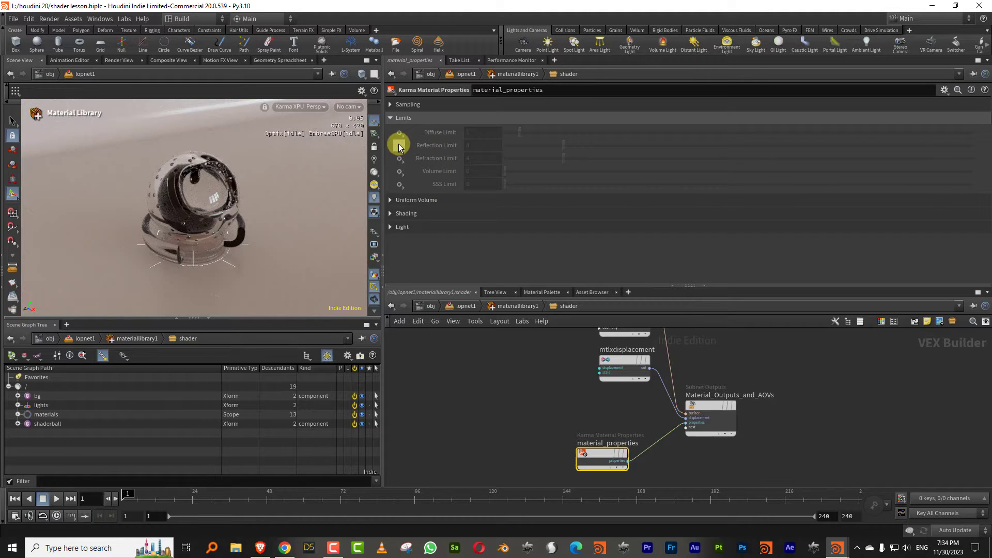
Step: Enable the Reflection Limit and Refraction Limit overrides on the material_properties node
{"action": "left_click", "coordinate": [400, 145]}
{"action": "left_click", "coordinate": [428, 166]}
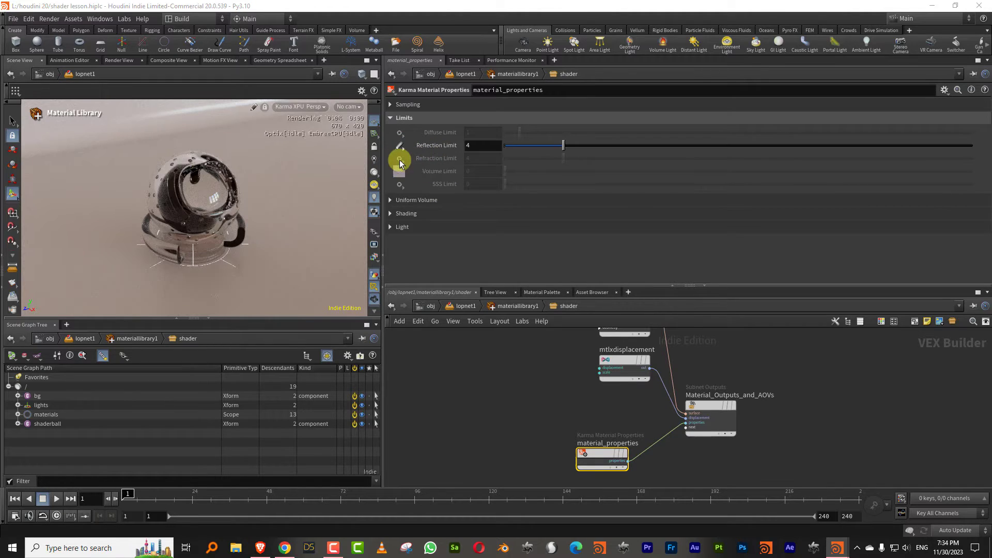
{"action": "left_click", "coordinate": [400, 158]}
{"action": "left_click", "coordinate": [426, 178]}
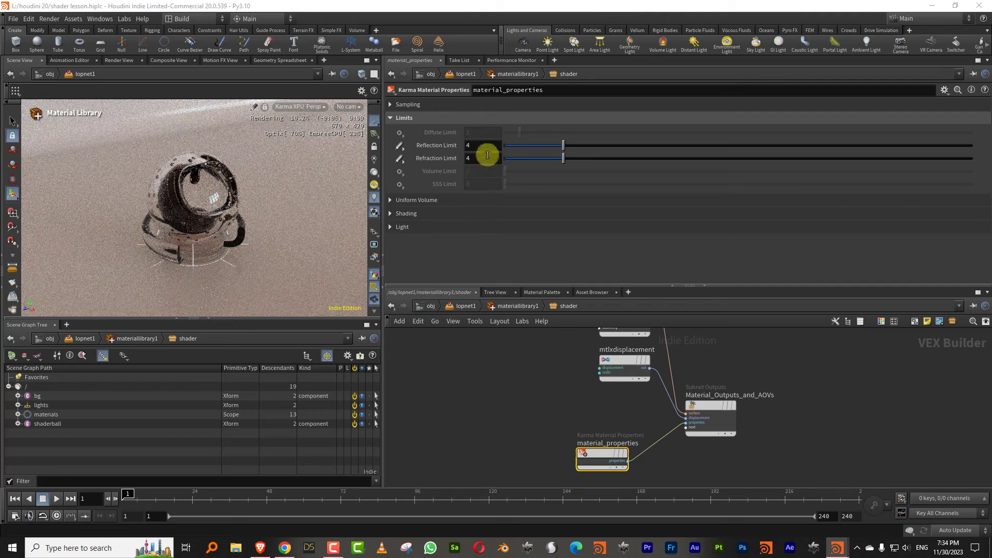
Step: Set both the Reflection Limit and the Refraction Limit of the material to 8
{"action": "left_click_drag", "start_coordinate": [478, 146], "coordinate": [452, 154]}
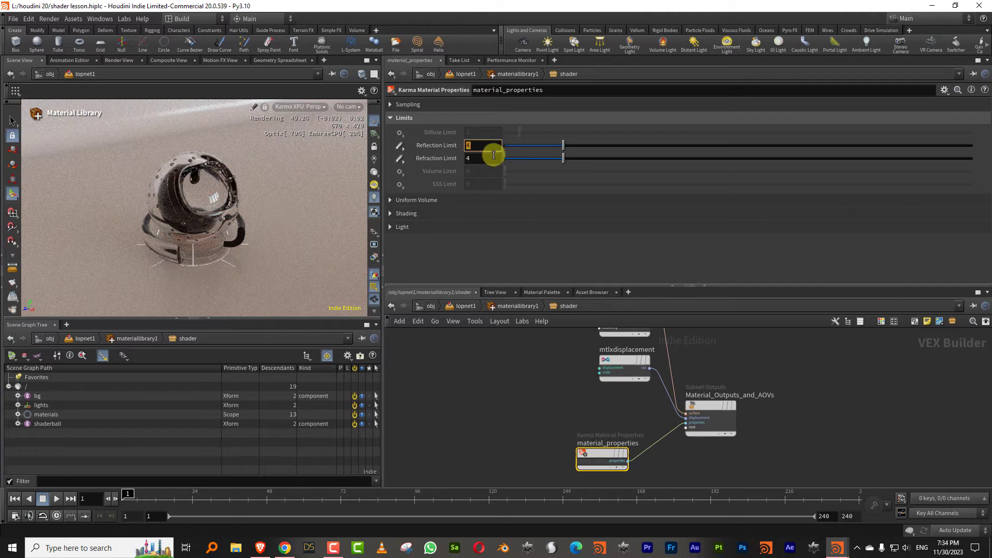
{"action": "type", "text": "8"}
{"action": "key", "text": "Return"}
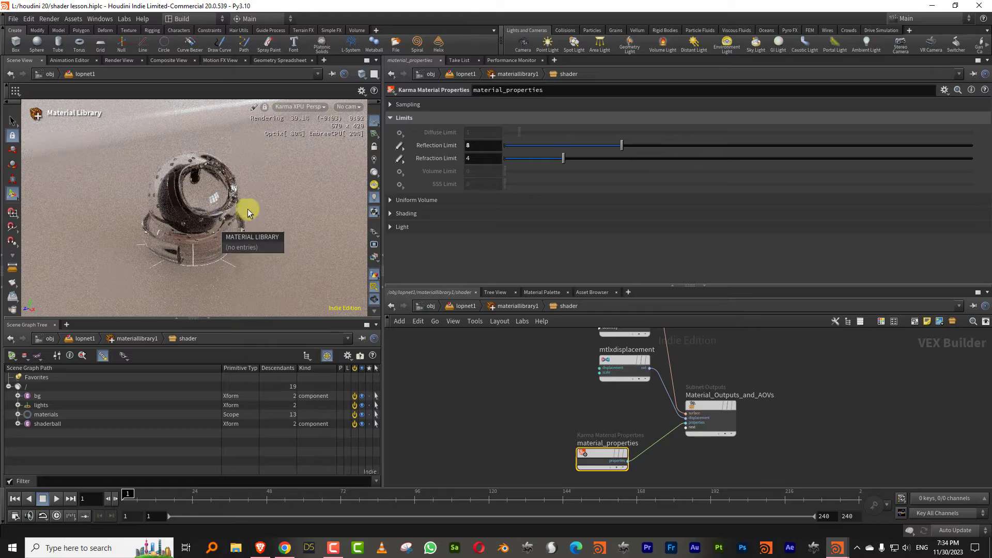
{"action": "key", "text": "Escape"}
{"action": "left_click_drag", "start_coordinate": [204, 213], "coordinate": [248, 192]}
{"action": "left_click", "coordinate": [481, 158]}
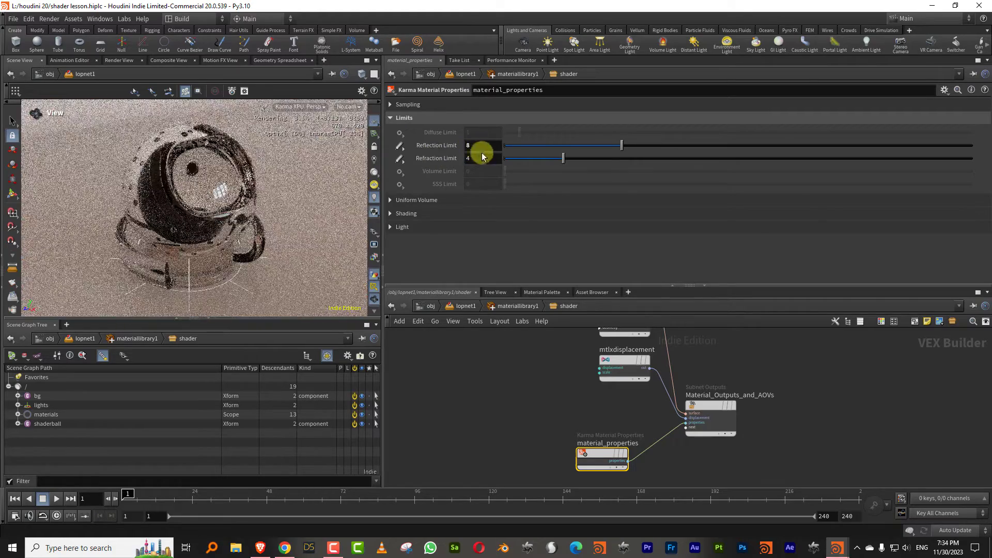
{"action": "type", "text": "8"}
{"action": "key", "text": "Return"}
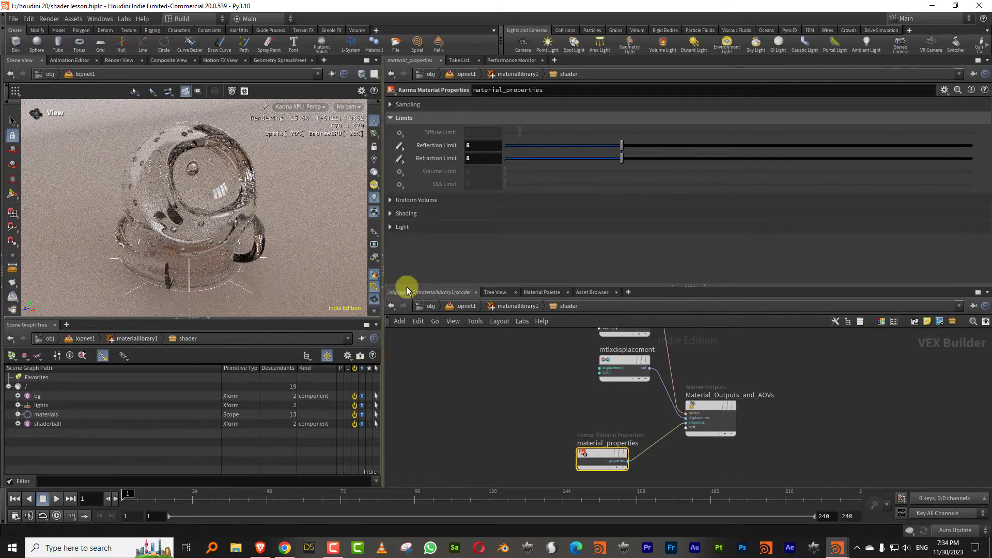
Step: Try a Refraction Limit of 16 and a Reflection Limit of 16 on the shader ball material
{"action": "left_click", "coordinate": [483, 158]}
{"action": "type", "text": "16"}
{"action": "key", "text": "Return"}
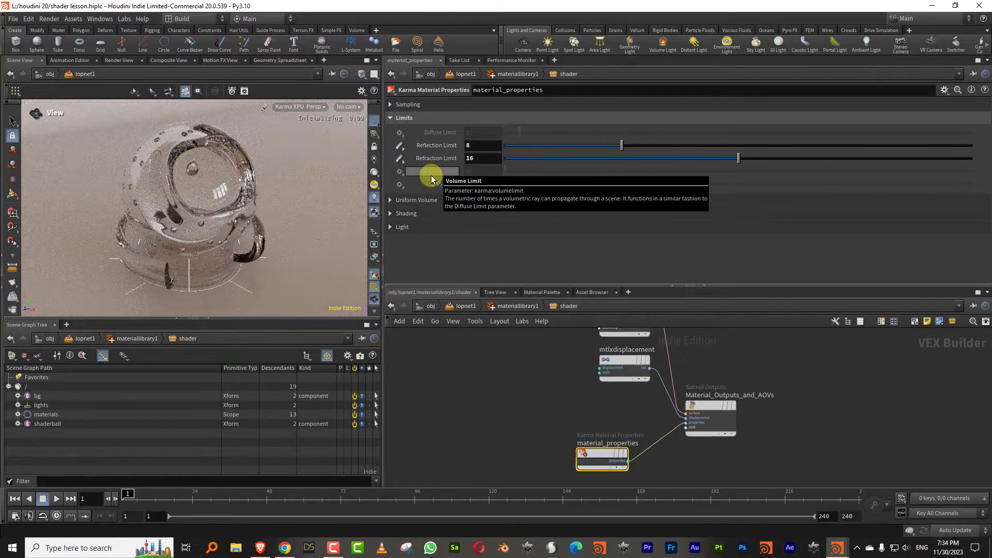
{"action": "left_click", "coordinate": [470, 145]}
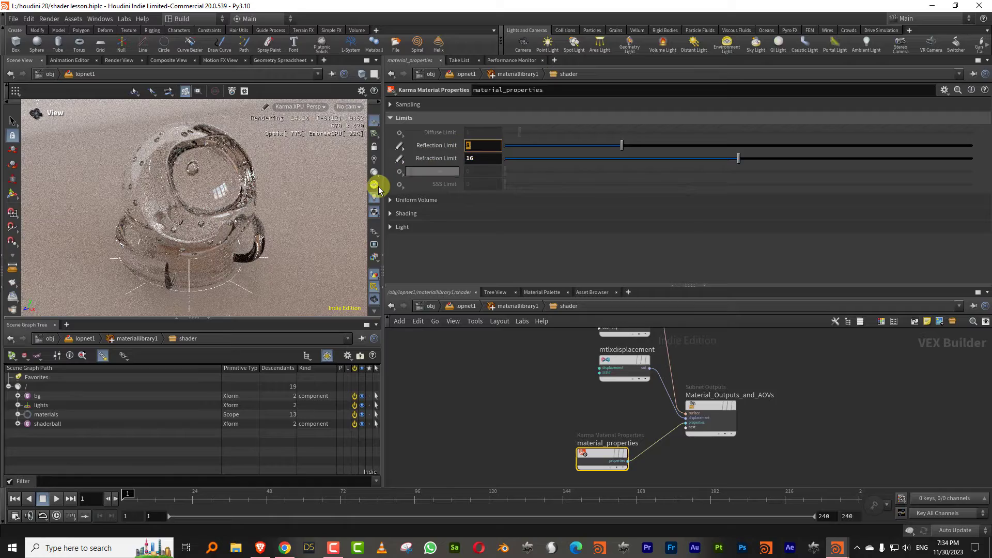
{"action": "type", "text": "16"}
{"action": "key", "text": "Return"}
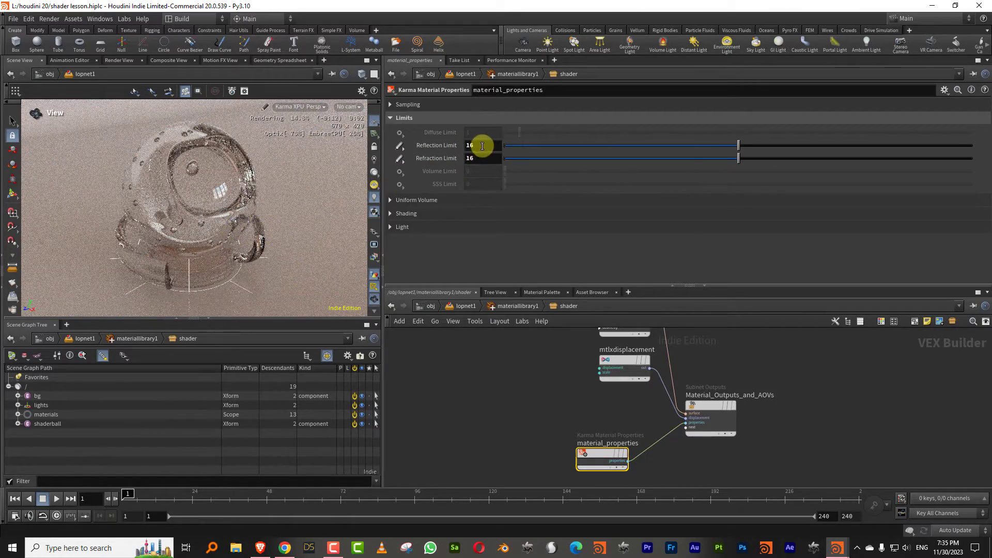
Step: Return the material's Reflection Limit and Refraction Limit to 8 each
{"action": "left_click", "coordinate": [478, 147]}
{"action": "type", "text": "8"}
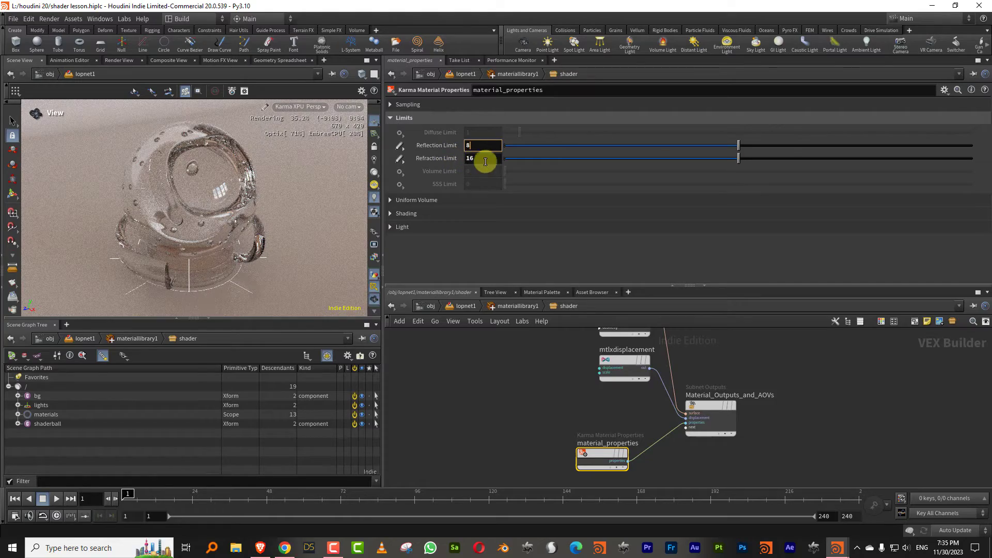
{"action": "key", "text": "Tab"}
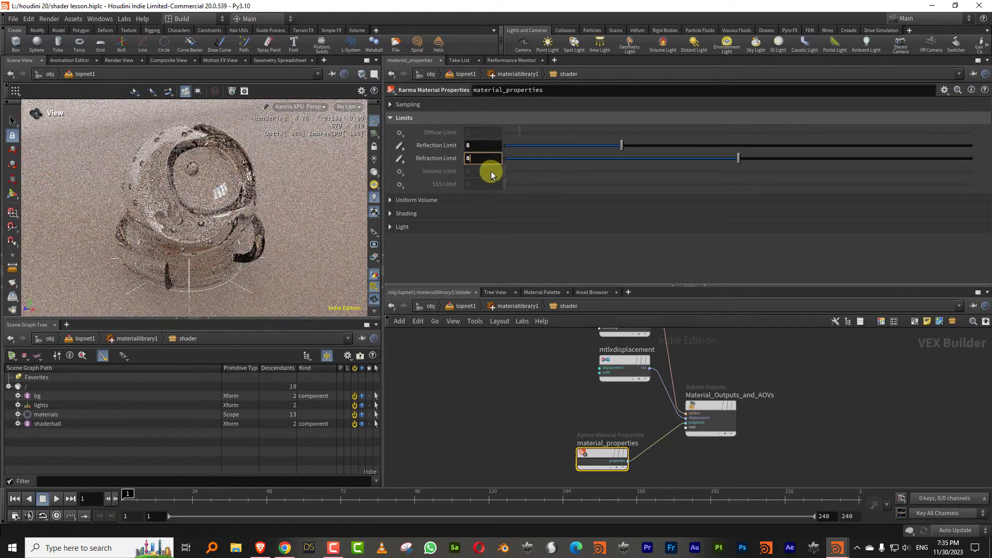
{"action": "type", "text": "8"}
{"action": "key", "text": "Return"}
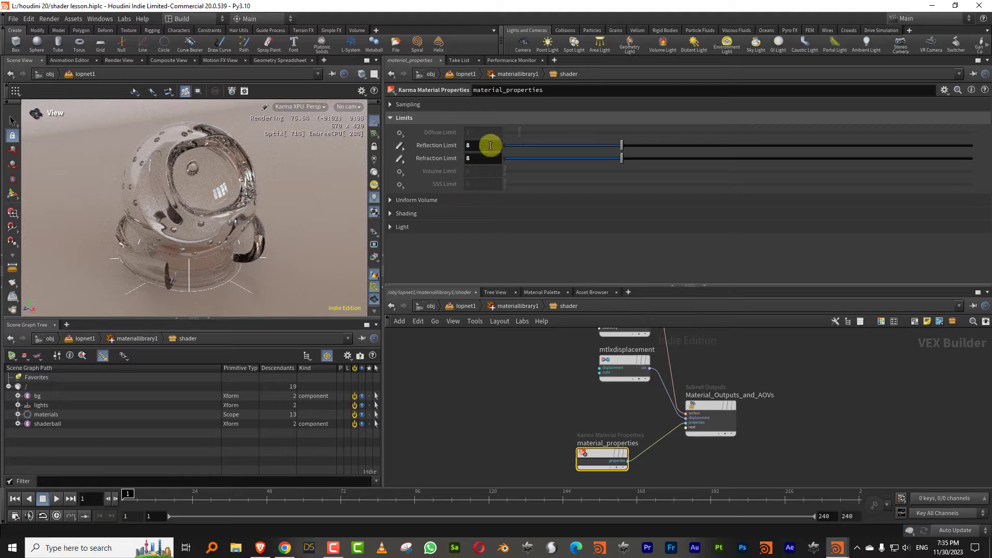
Step: Change the transmission color of mtlxstandard_surface to a light red of 0.949, 0.353028, 0.353028
{"action": "middle_click_drag", "start_coordinate": [553, 333], "coordinate": [523, 403]}
{"action": "left_click", "coordinate": [604, 381]}
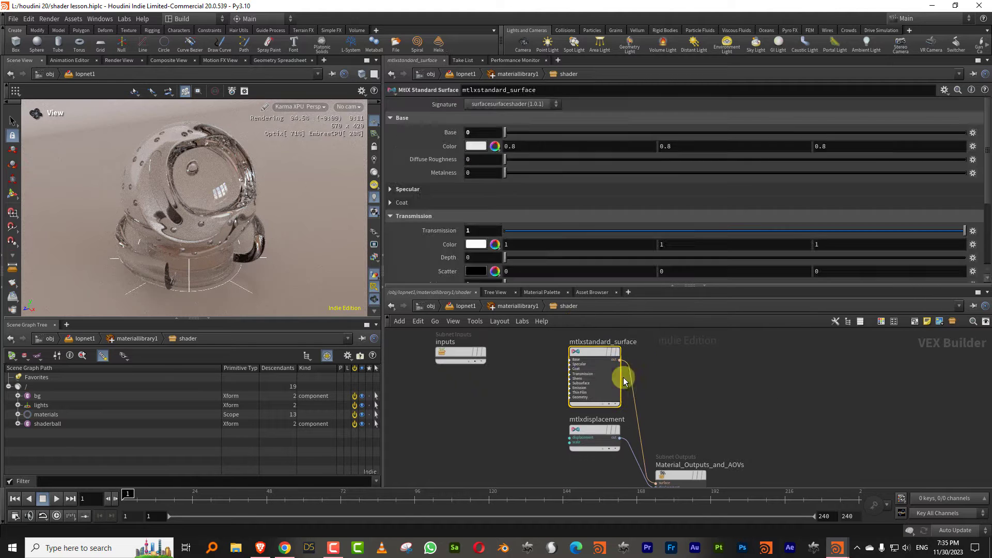
{"action": "left_click_drag", "start_coordinate": [989, 170], "coordinate": [965, 217]}
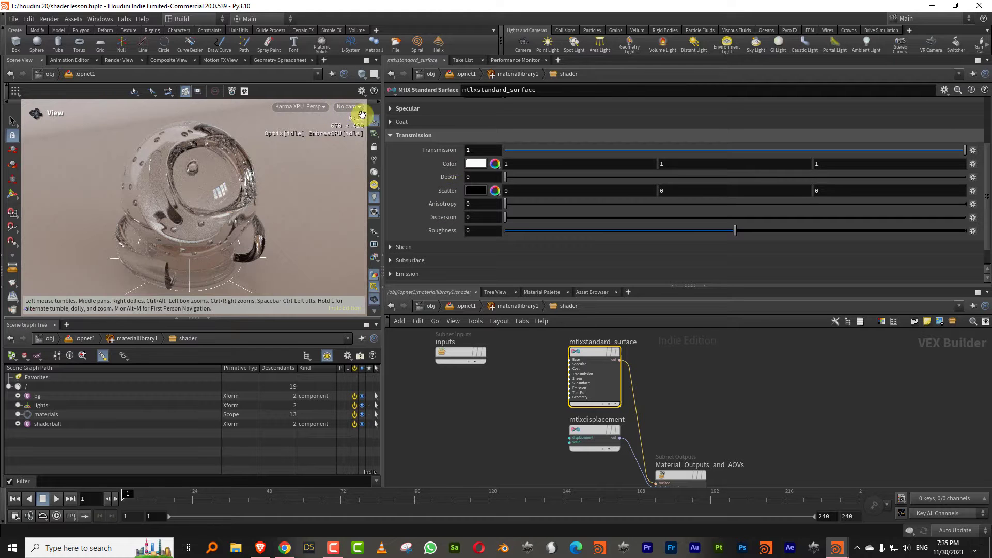
{"action": "left_click", "coordinate": [476, 164]}
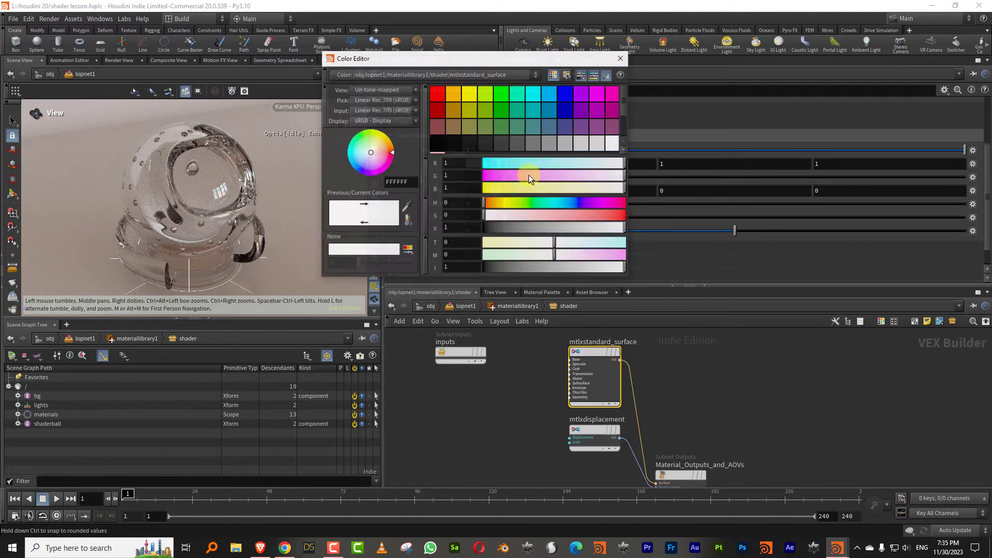
{"action": "left_click", "coordinate": [572, 214]}
{"action": "left_click", "coordinate": [619, 226]}
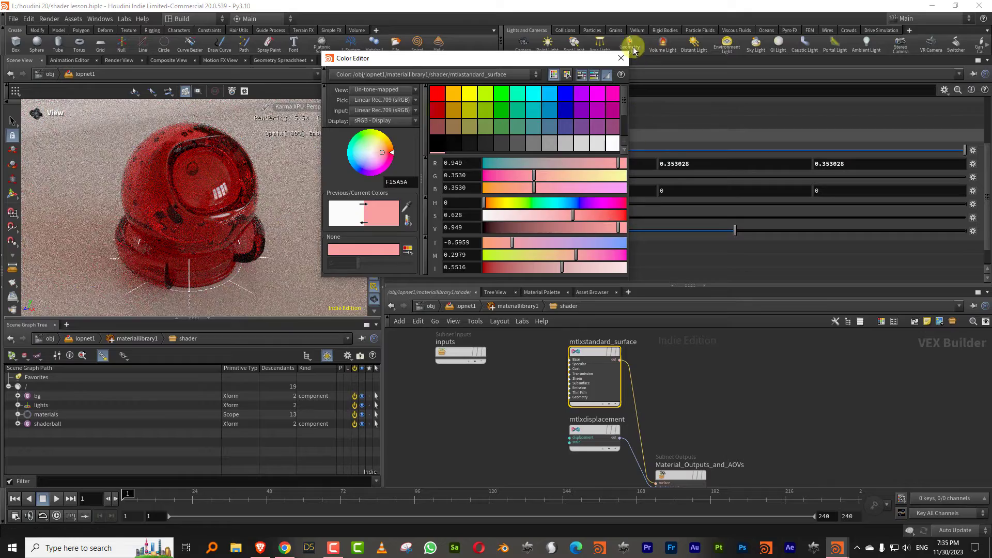
{"action": "left_click", "coordinate": [626, 59]}
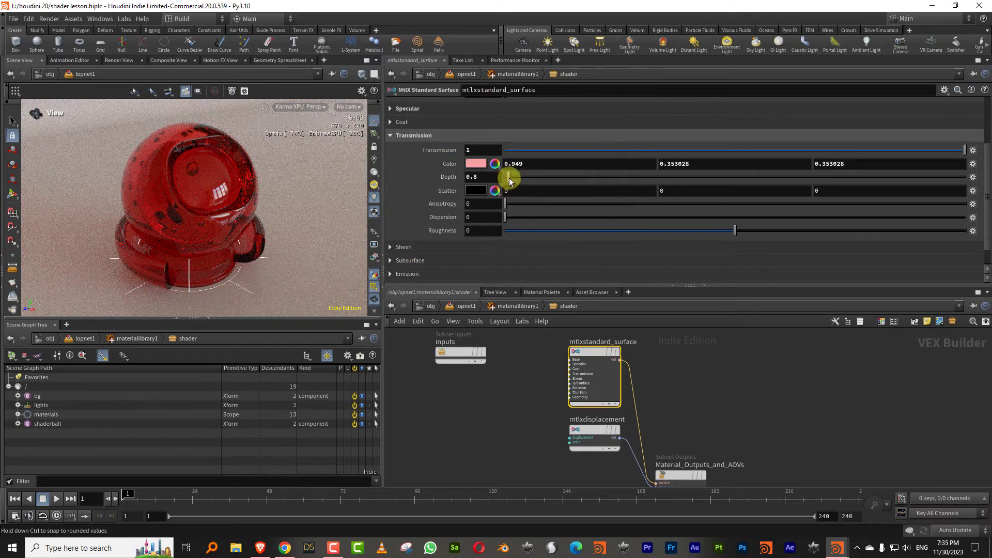
Step: Try very small transmission Depth values on the standard surface, 0.02 and 0.01
{"action": "mouse_move", "coordinate": [511, 182]}
{"action": "left_mouse_down"}
{"action": "mouse_move", "coordinate": [563, 176]}
{"action": "mouse_move", "coordinate": [506, 178]}
{"action": "left_mouse_up"}
{"action": "left_click", "coordinate": [490, 175]}
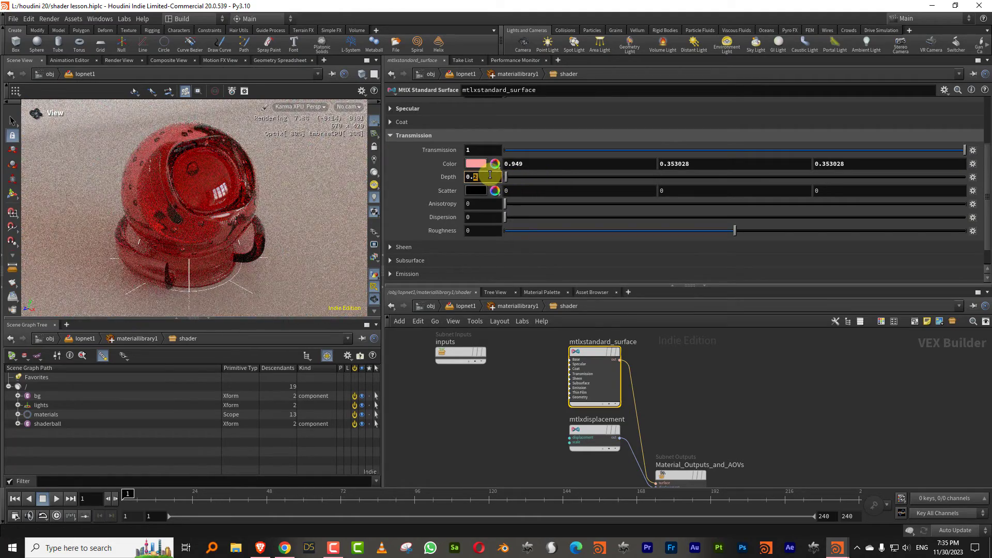
{"action": "key", "text": "Return"}
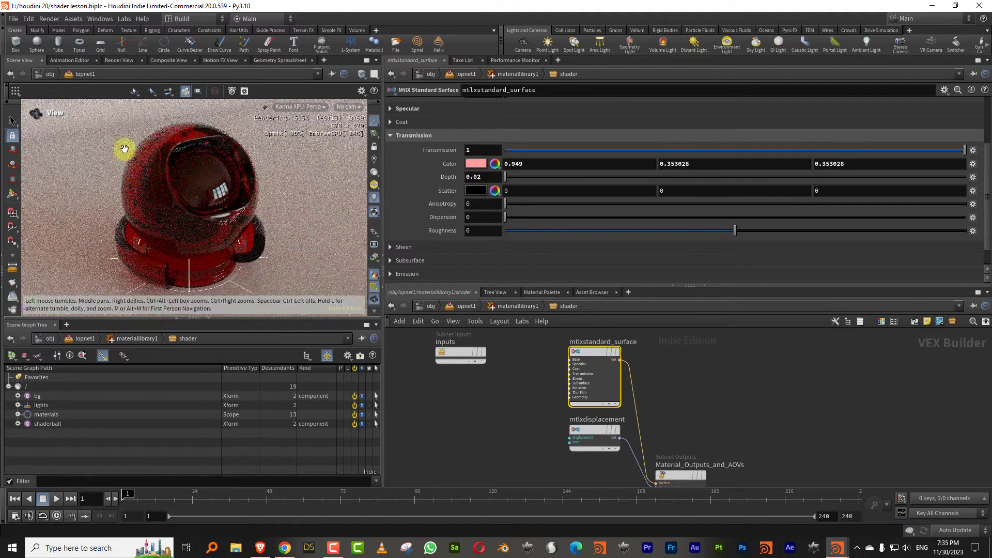
{"action": "left_click_drag", "start_coordinate": [478, 177], "coordinate": [497, 177]}
{"action": "type", "text": "1"}
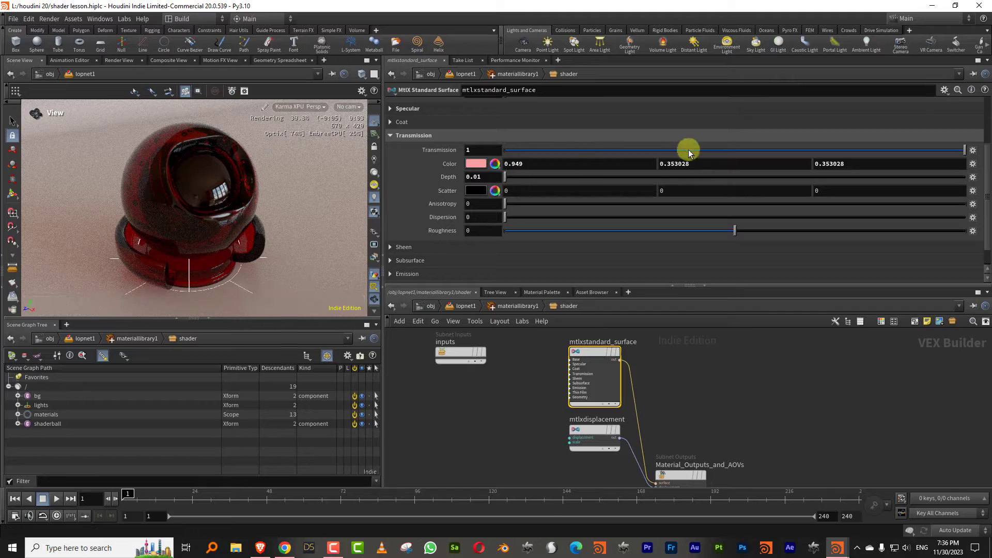
Step: Set the transmission Depth to about 16.2 and desaturate the transmission color to 0.949, 0.896805, 0.896805
{"action": "left_click", "coordinate": [579, 178]}
{"action": "left_click", "coordinate": [481, 164]}
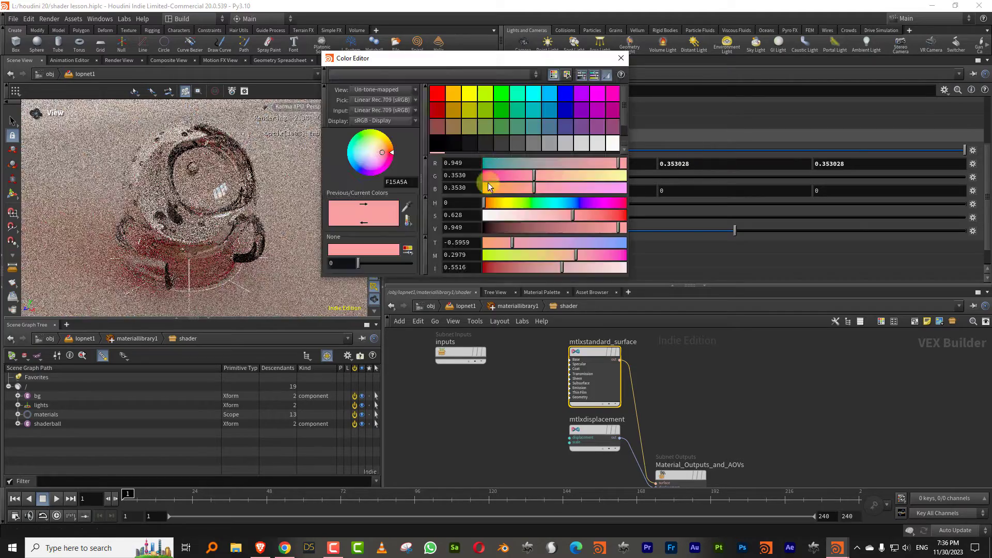
{"action": "left_click", "coordinate": [491, 216]}
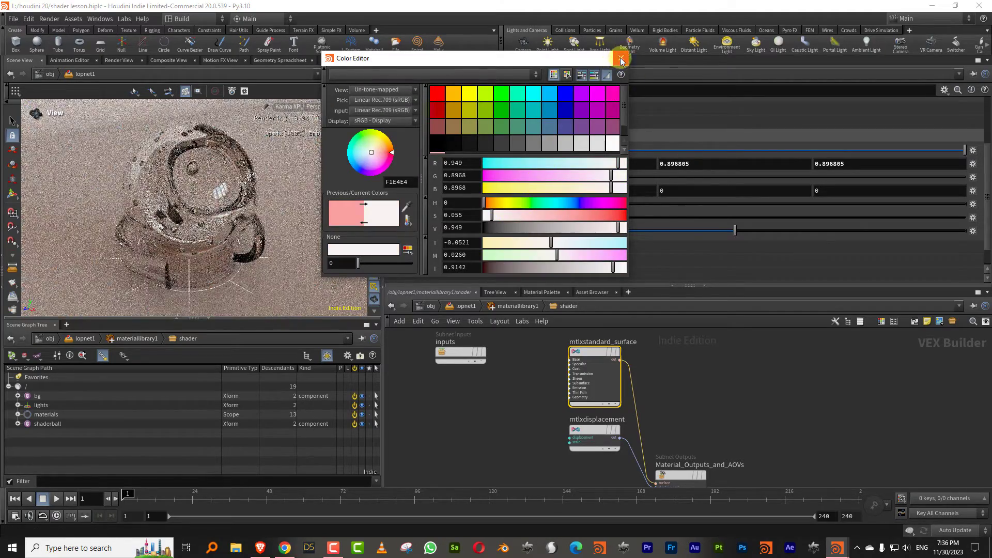
{"action": "left_click", "coordinate": [620, 58]}
Step: Set the transmission Dispersion to about 1.9 and inspect the shader ball from several angles
{"action": "left_click", "coordinate": [514, 217]}
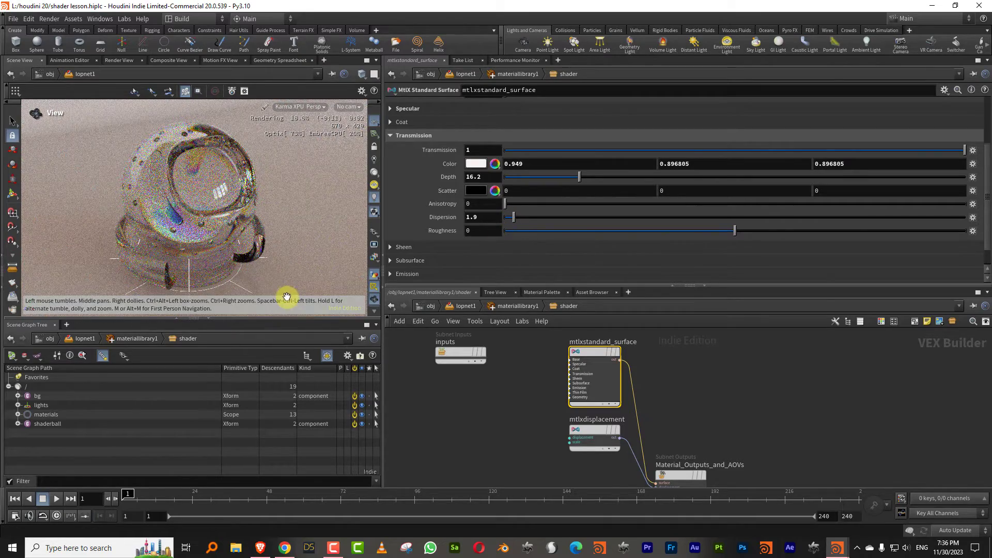
{"action": "left_click_drag", "start_coordinate": [193, 195], "coordinate": [219, 212]}
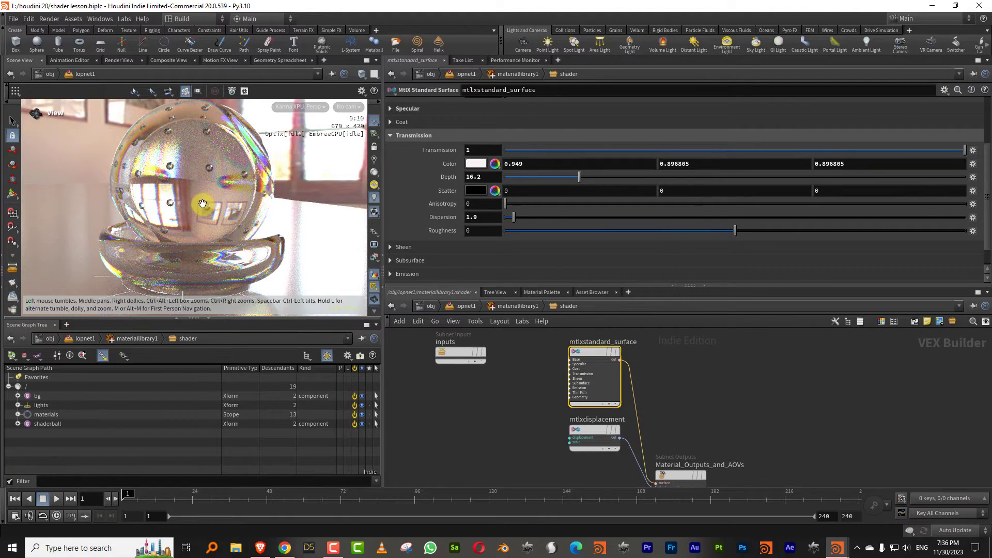
{"action": "left_click_drag", "start_coordinate": [202, 203], "coordinate": [200, 226]}
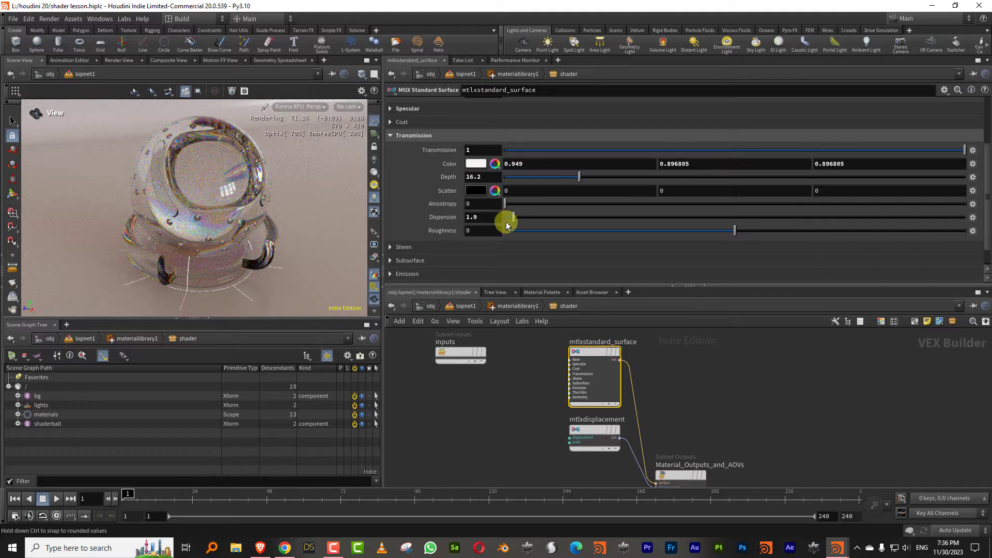
Step: Open the karmarendersettings node in lopnet1 and set the Denoiser of its image filters to Intel OIDN
{"action": "left_click", "coordinate": [465, 306]}
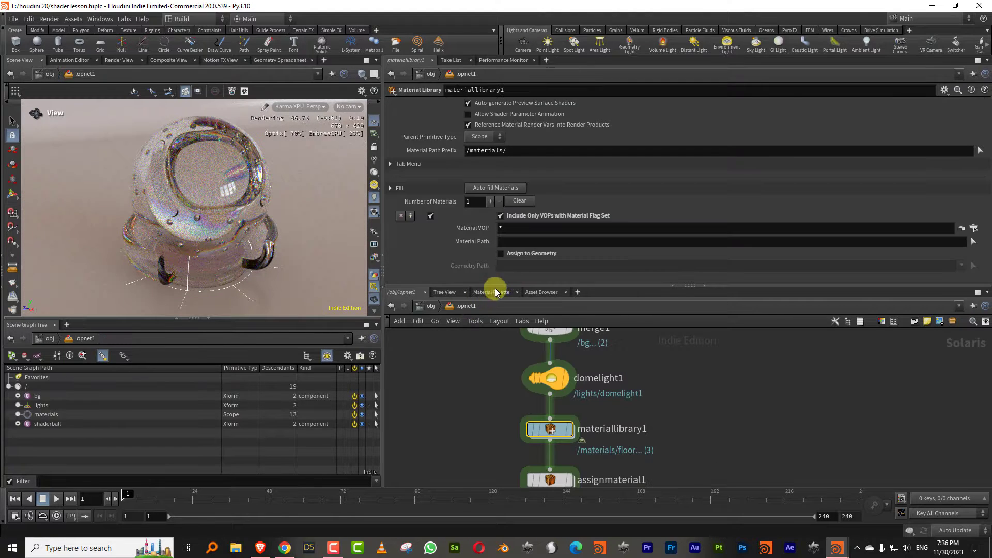
{"action": "left_click_drag", "start_coordinate": [507, 285], "coordinate": [516, 194]}
{"action": "middle_click_drag", "start_coordinate": [476, 371], "coordinate": [466, 320]}
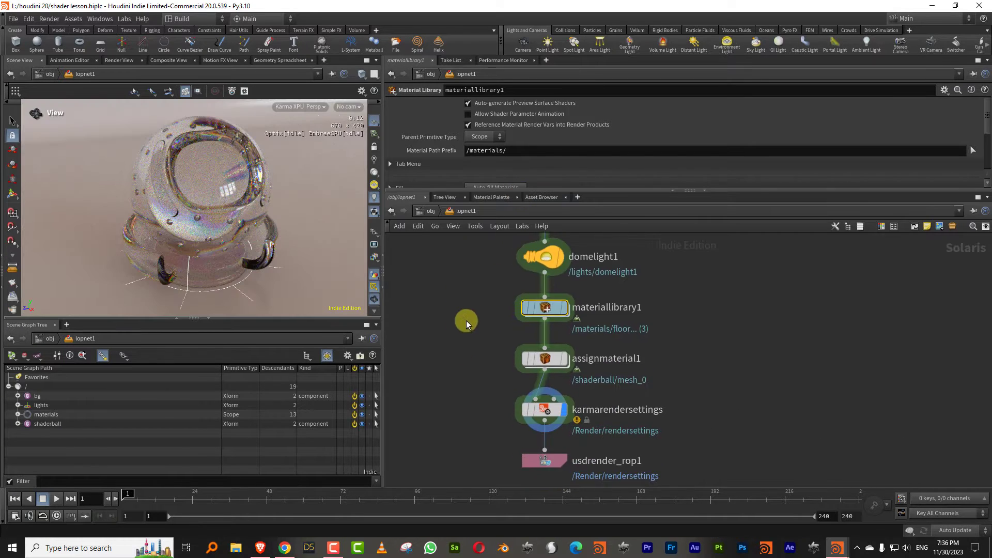
{"action": "left_click_drag", "start_coordinate": [625, 391], "coordinate": [489, 426]}
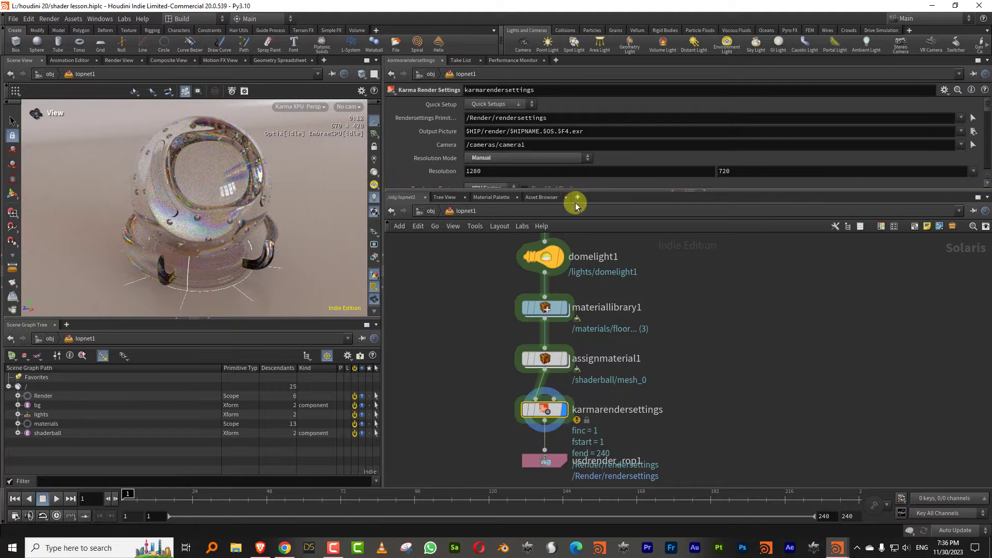
{"action": "left_click_drag", "start_coordinate": [603, 192], "coordinate": [755, 288]}
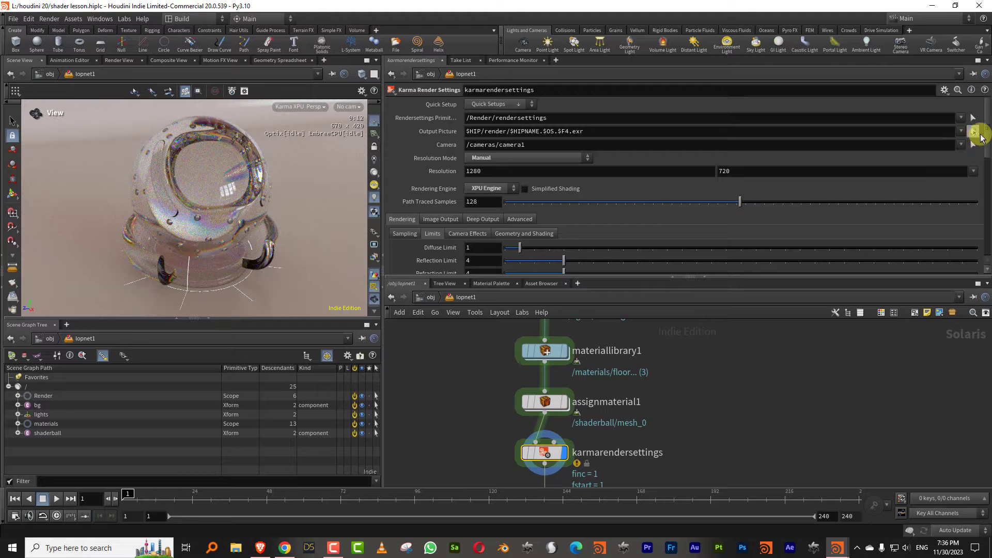
{"action": "left_click_drag", "start_coordinate": [988, 137], "coordinate": [988, 161]}
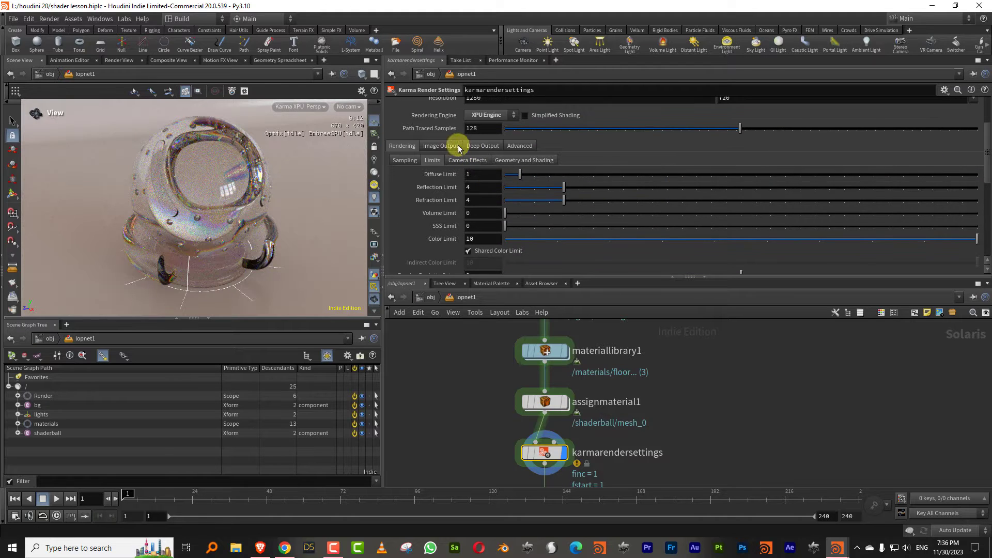
{"action": "left_click", "coordinate": [438, 146]}
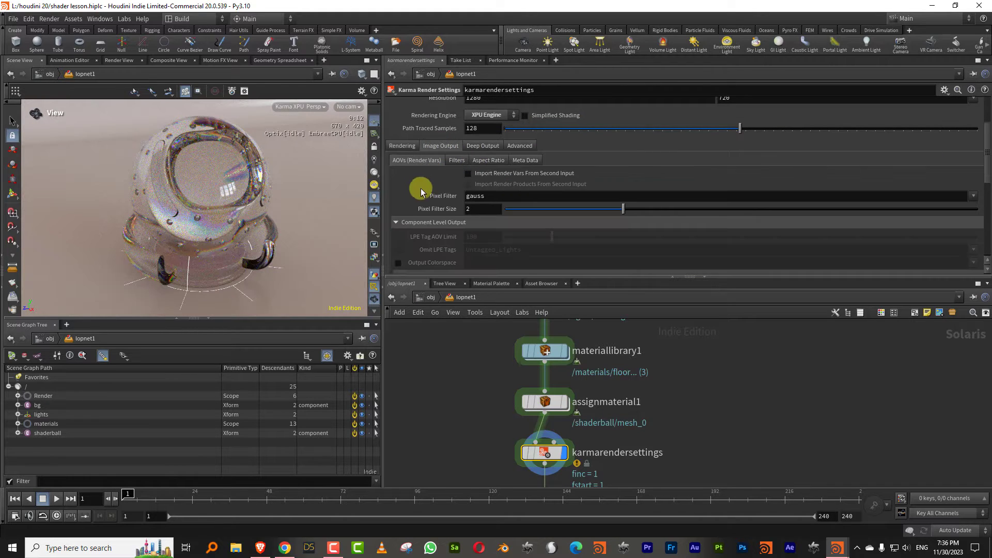
{"action": "left_click", "coordinate": [458, 161]}
{"action": "left_click", "coordinate": [492, 189]}
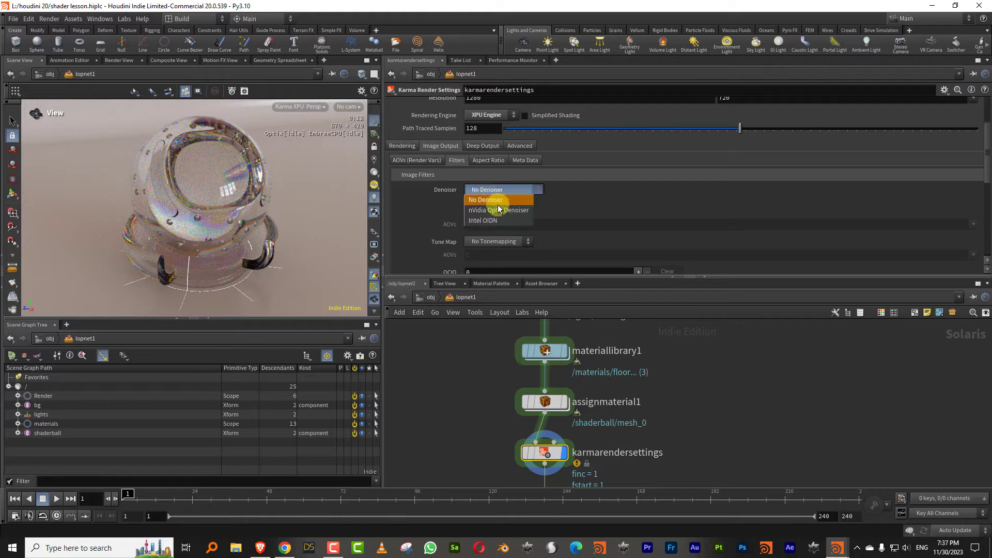
{"action": "left_click", "coordinate": [488, 215]}
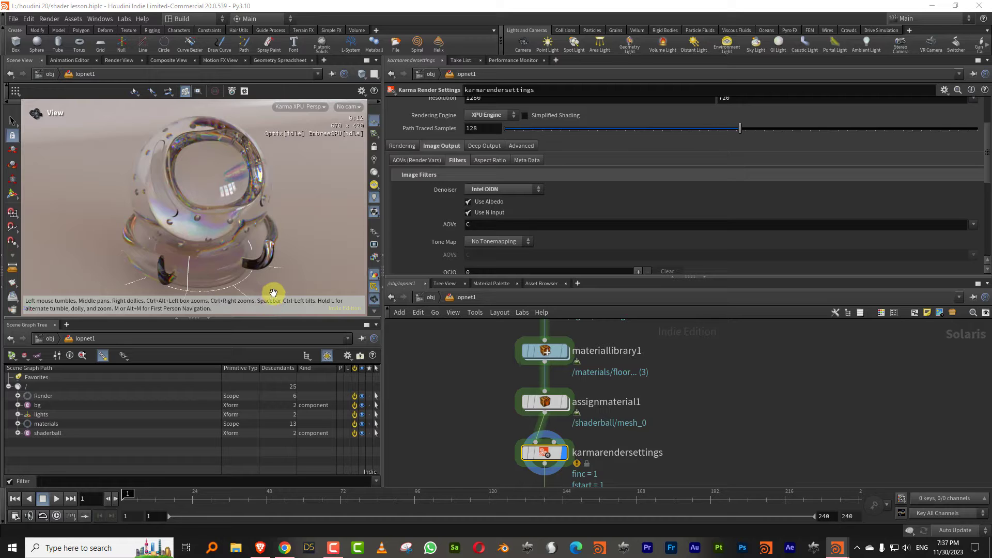
Step: Compare the nVidia Optix Denoiser with No Denoiser on the shader ball, then switch the Denoiser back to Intel OIDN
{"action": "left_click", "coordinate": [501, 187]}
{"action": "left_click", "coordinate": [500, 202]}
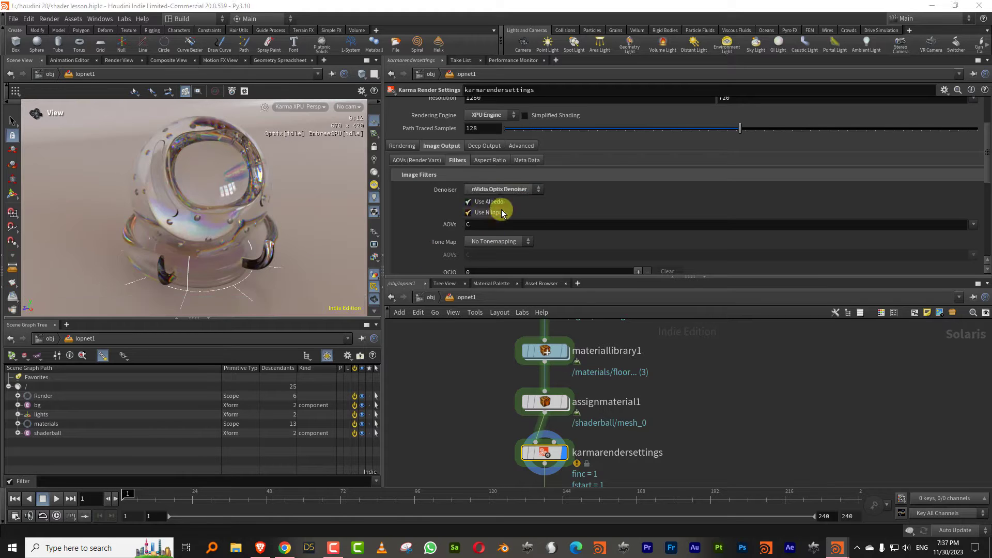
{"action": "left_click", "coordinate": [509, 191]}
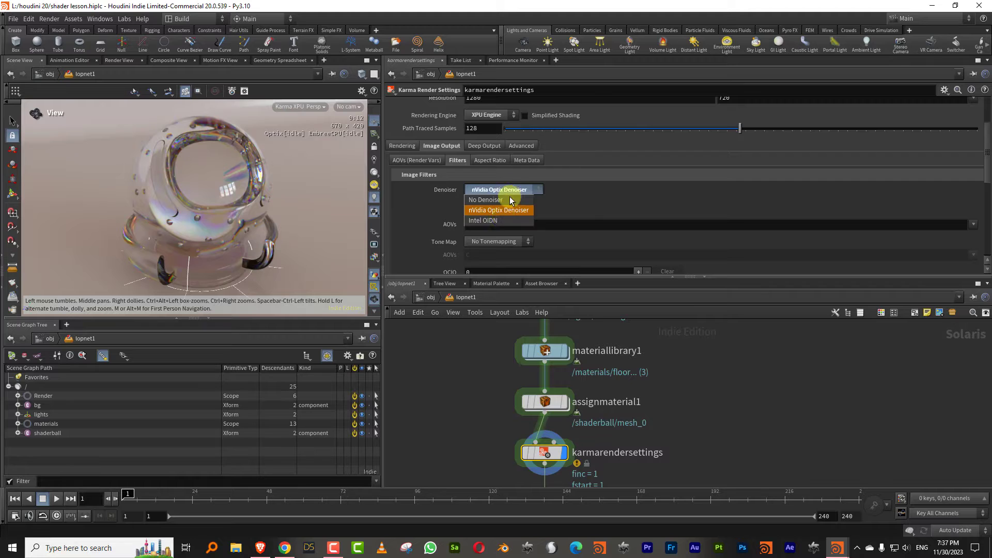
{"action": "left_click", "coordinate": [501, 202]}
{"action": "left_click", "coordinate": [501, 189]}
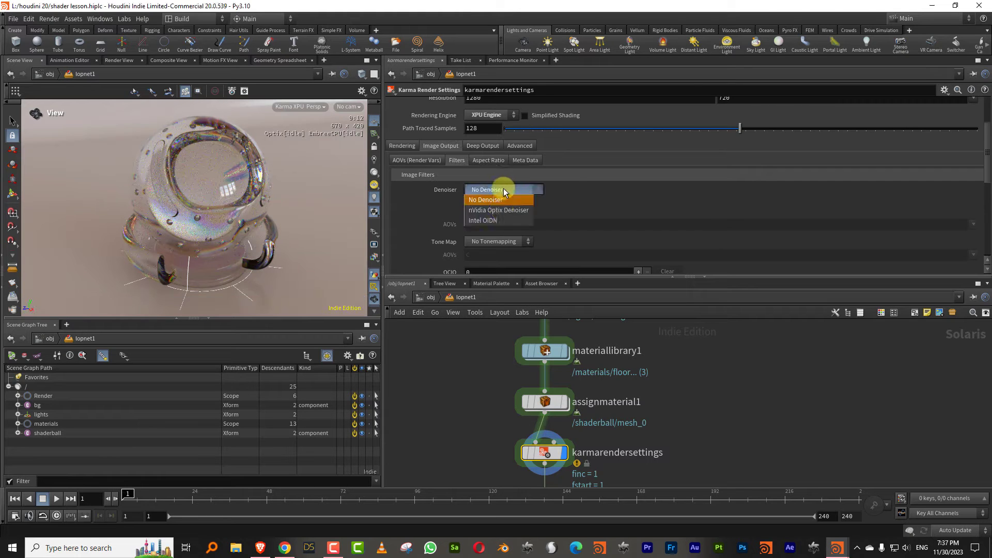
{"action": "left_click", "coordinate": [502, 212]}
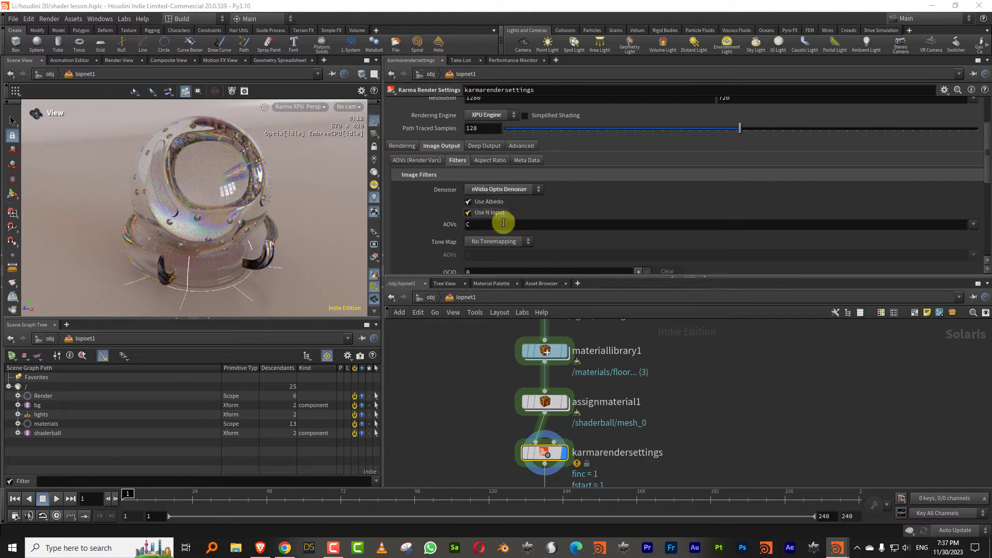
{"action": "left_click", "coordinate": [505, 189]}
{"action": "left_click", "coordinate": [499, 216]}
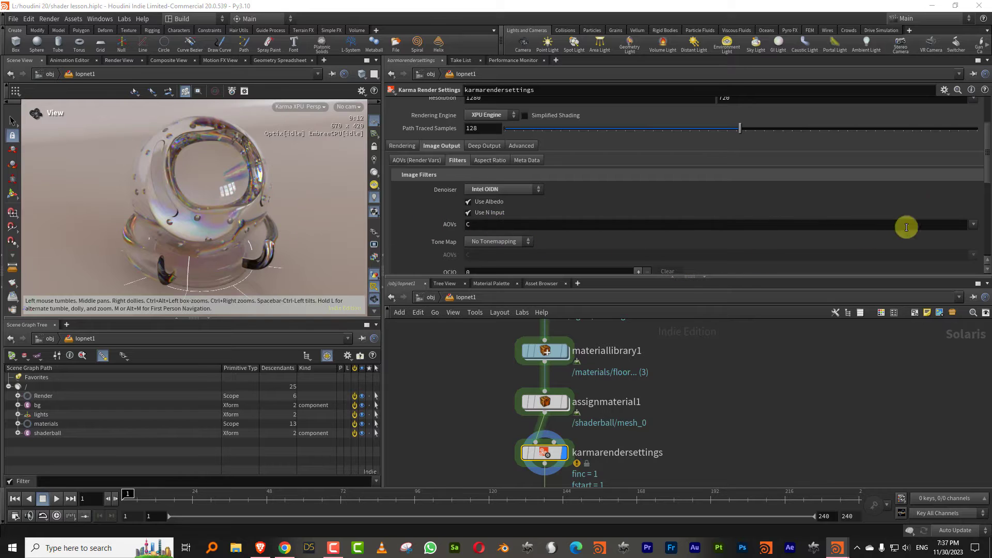
Step: Try the Reinhard tone map on karmarendersettings, switch it to Aces, and view the shader ball from another angle
{"action": "left_click_drag", "start_coordinate": [987, 171], "coordinate": [984, 209]}
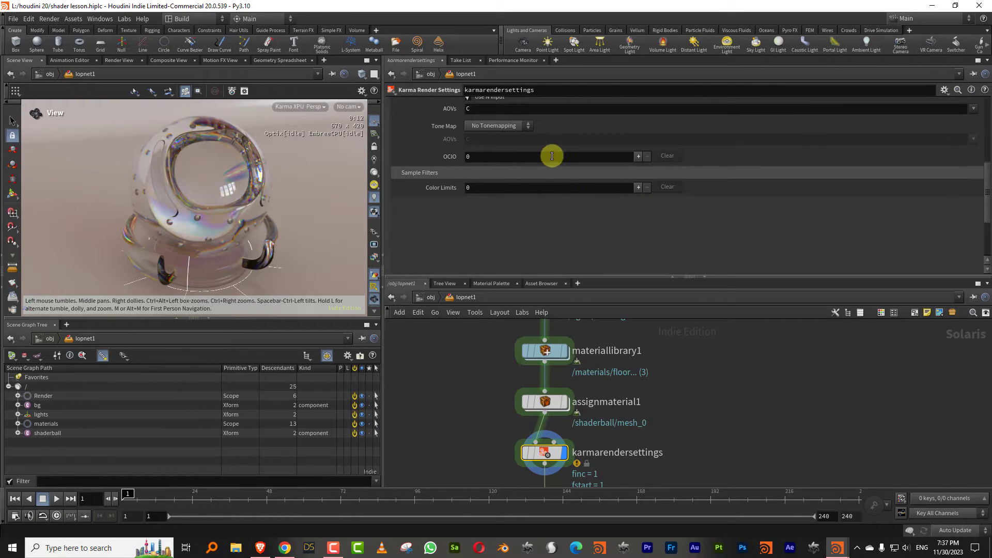
{"action": "left_click", "coordinate": [491, 127]}
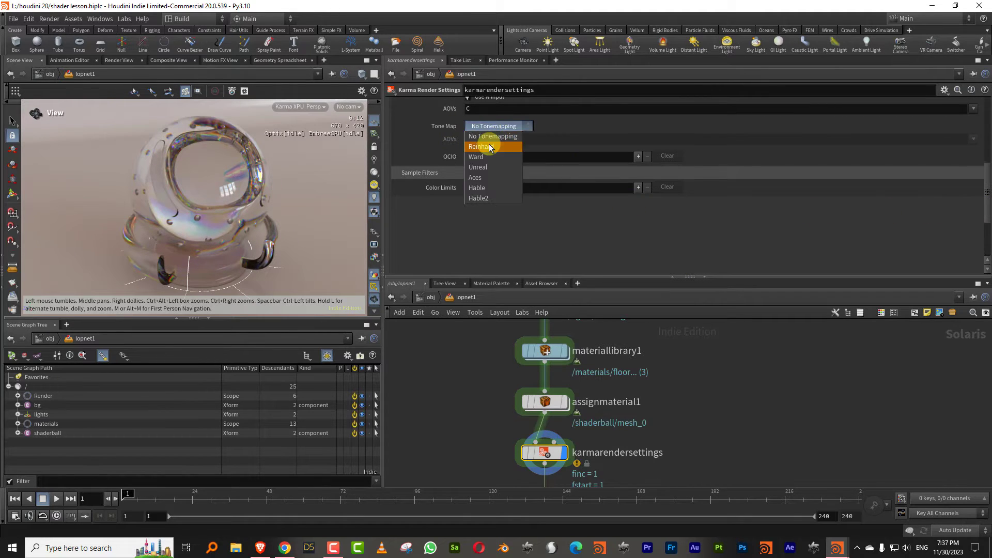
{"action": "left_click", "coordinate": [482, 146]}
{"action": "left_click", "coordinate": [503, 132]}
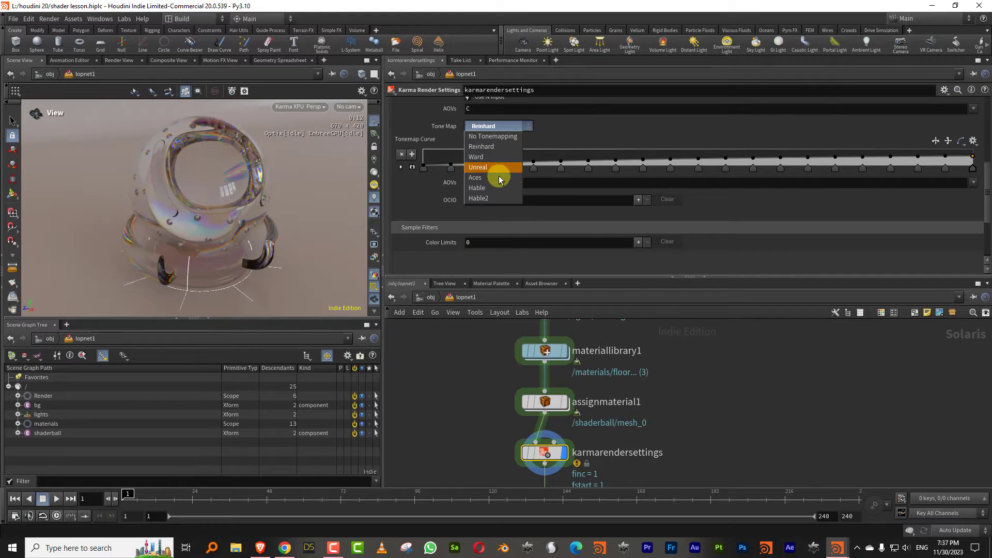
{"action": "left_click", "coordinate": [497, 171]}
{"action": "mouse_move", "coordinate": [244, 192]}
{"action": "left_mouse_down"}
{"action": "mouse_move", "coordinate": [266, 190]}
{"action": "mouse_move", "coordinate": [248, 188]}
{"action": "left_mouse_up"}
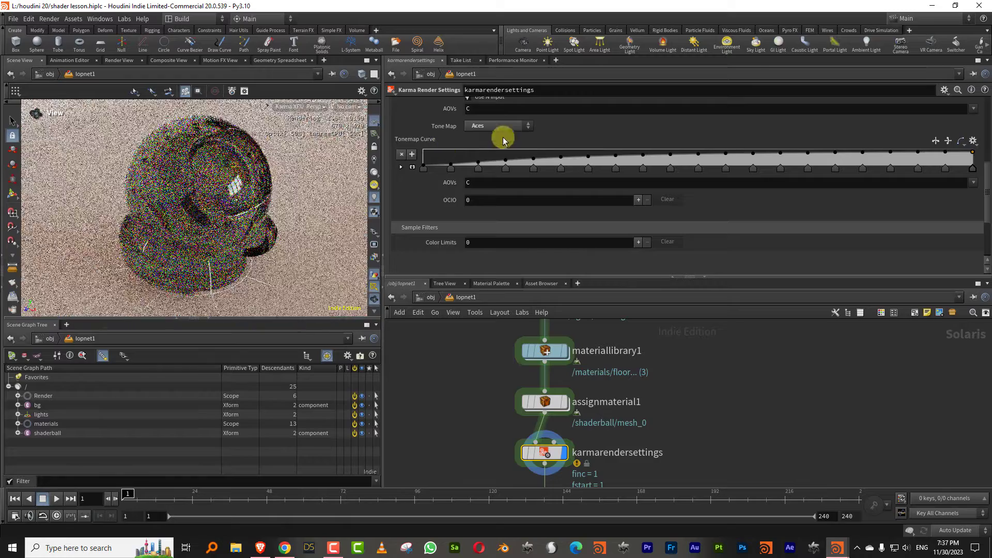
Step: Try the Unreal tone map for comparison and return the Tone Map to Aces
{"action": "left_click", "coordinate": [498, 126]}
{"action": "left_click", "coordinate": [496, 166]}
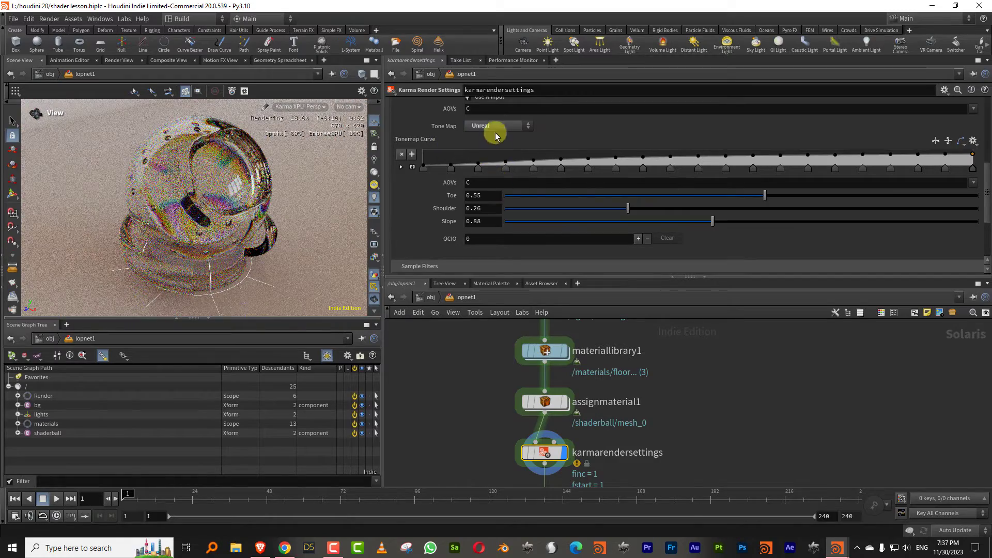
{"action": "left_click", "coordinate": [496, 127]}
{"action": "left_click", "coordinate": [495, 178]}
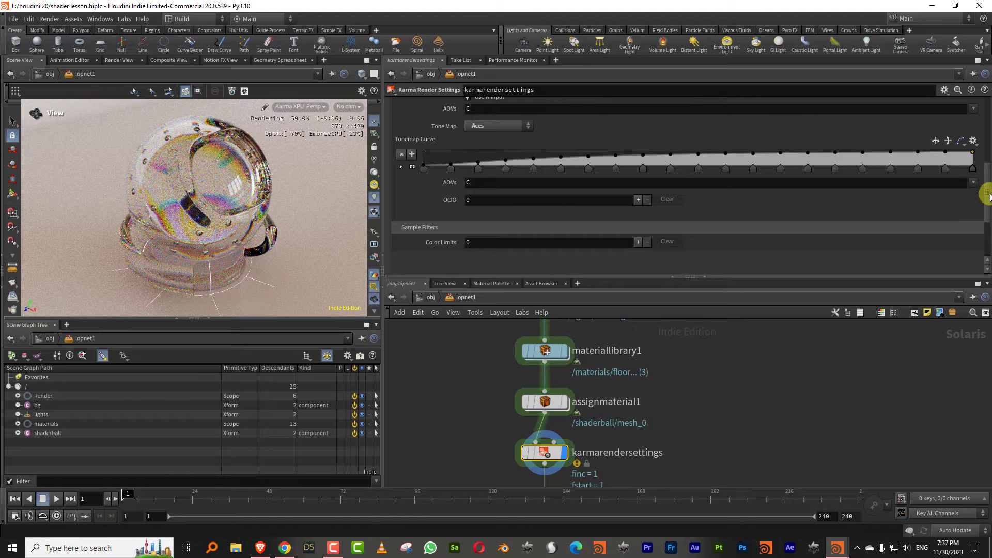
{"action": "left_click_drag", "start_coordinate": [987, 195], "coordinate": [987, 159]}
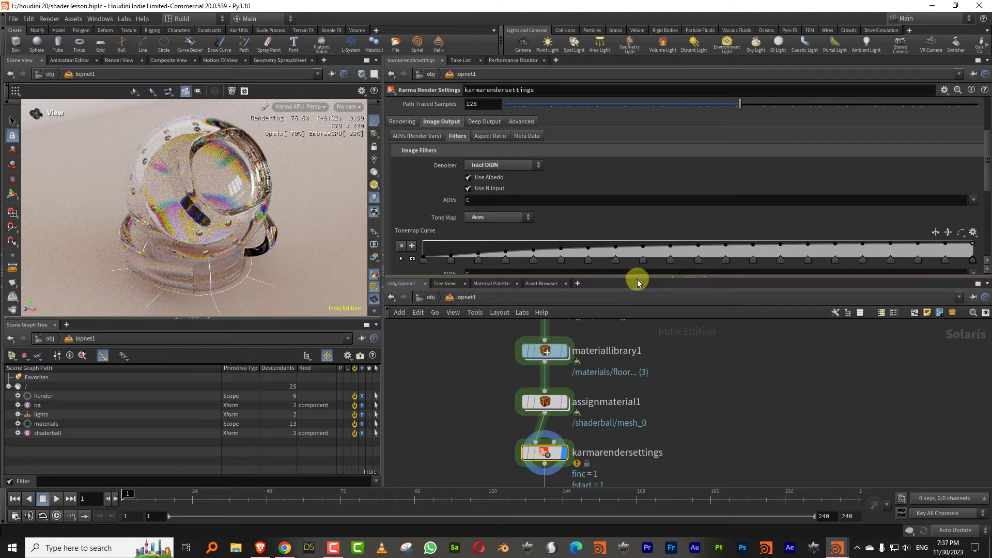
{"action": "left_click_drag", "start_coordinate": [637, 282], "coordinate": [631, 341]}
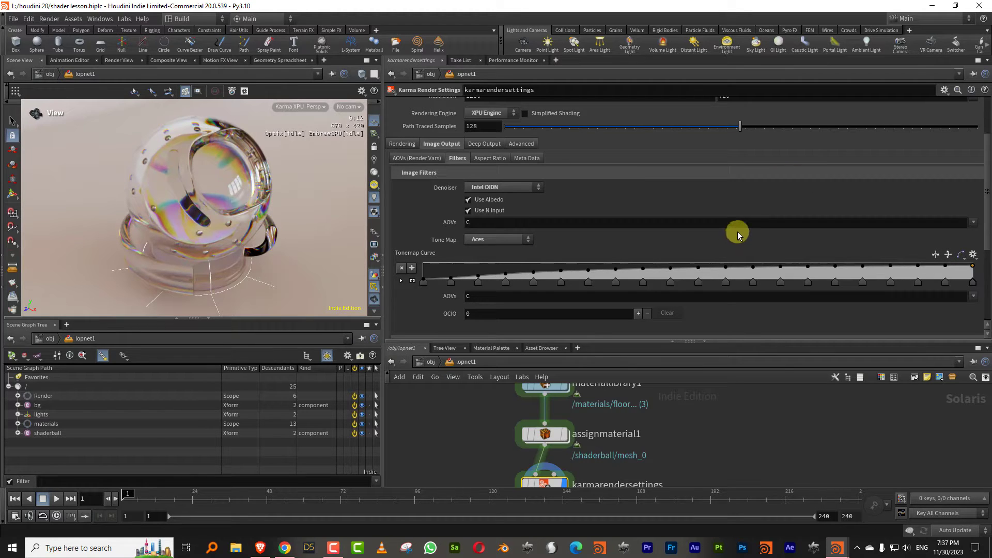
Step: Turn off denoising in the render's image filters by choosing No Denoiser
{"action": "left_click", "coordinate": [503, 194]}
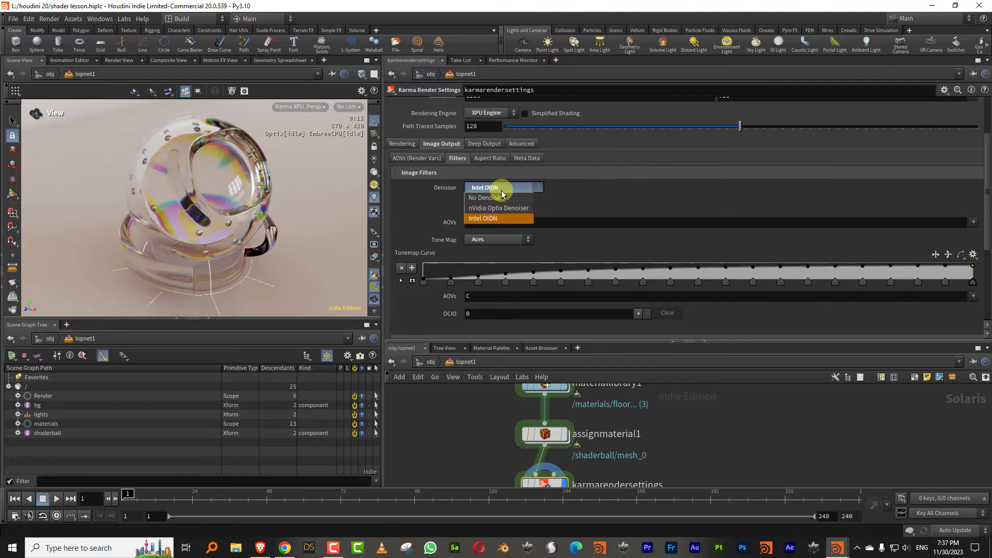
{"action": "left_click", "coordinate": [505, 200]}
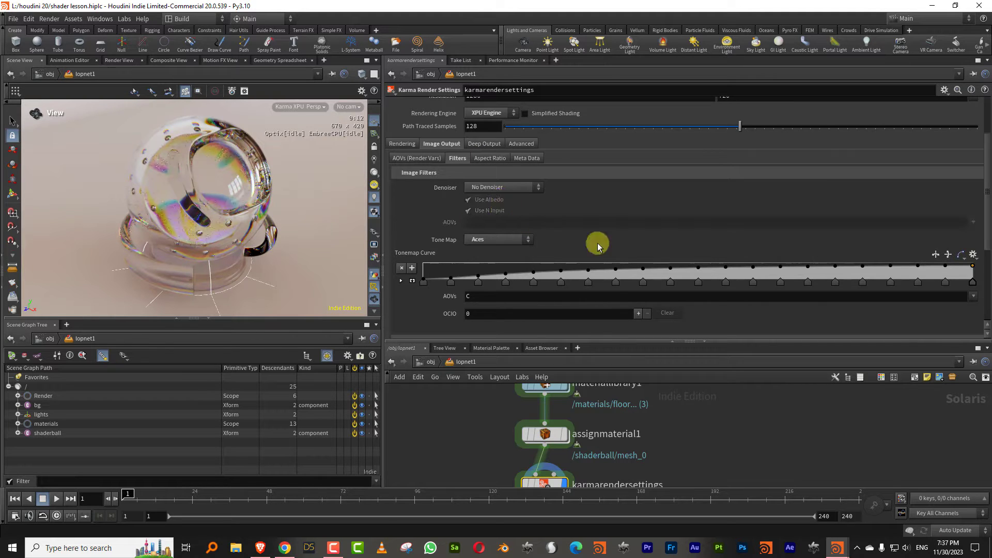
{"action": "left_click_drag", "start_coordinate": [594, 342], "coordinate": [594, 293]}
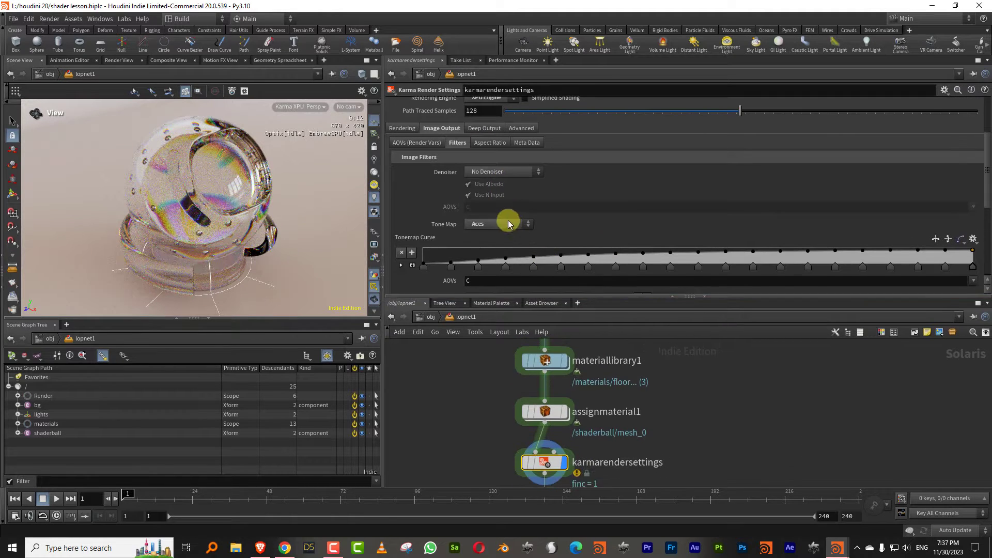
Step: Compare the render with No Tonemapping, then restore the Aces tone map
{"action": "left_click", "coordinate": [504, 224]}
{"action": "left_click", "coordinate": [505, 234]}
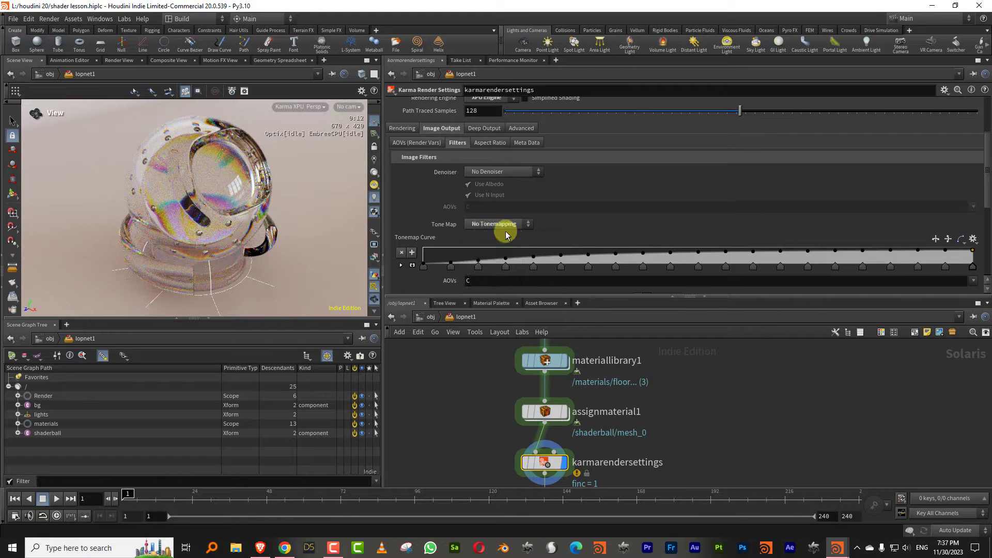
{"action": "left_click_drag", "start_coordinate": [620, 299], "coordinate": [520, 233]}
{"action": "left_click", "coordinate": [490, 204]}
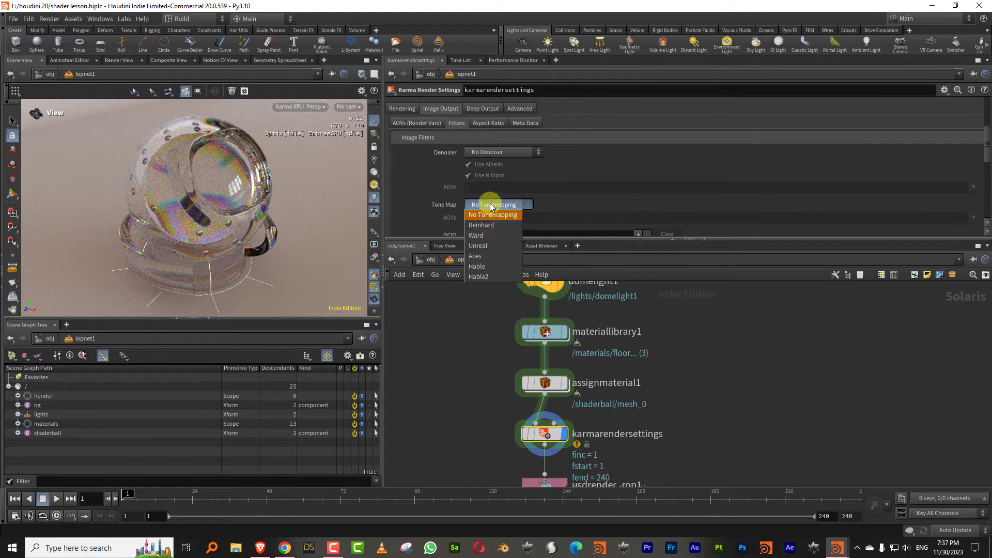
{"action": "left_click", "coordinate": [490, 256]}
Step: Inside the shader material of materiallibrary1, set both the Reflection Limit and Refraction Limit of material_properties to 2
{"action": "middle_click_drag", "start_coordinate": [632, 321], "coordinate": [534, 341]}
{"action": "double_click", "coordinate": [524, 343]}
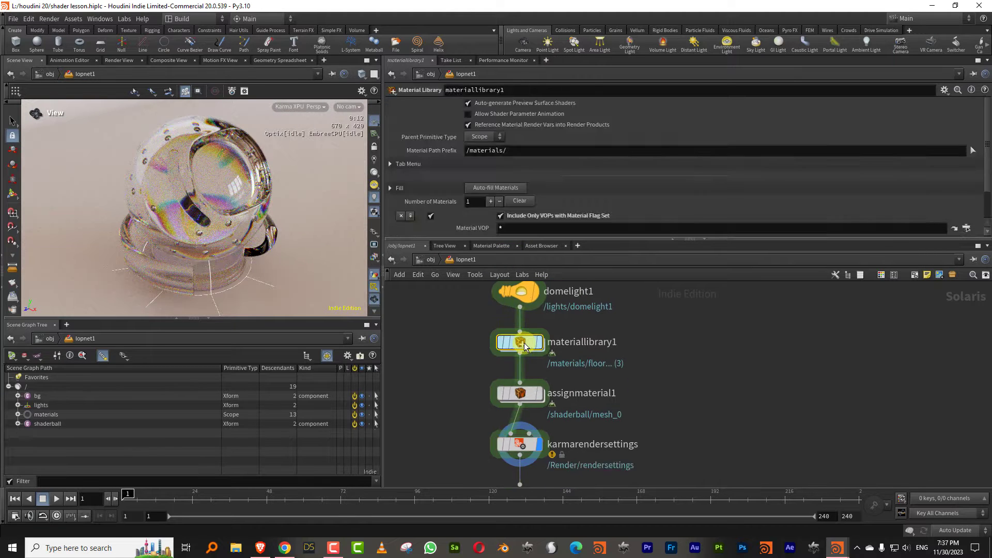
{"action": "double_click", "coordinate": [661, 382]}
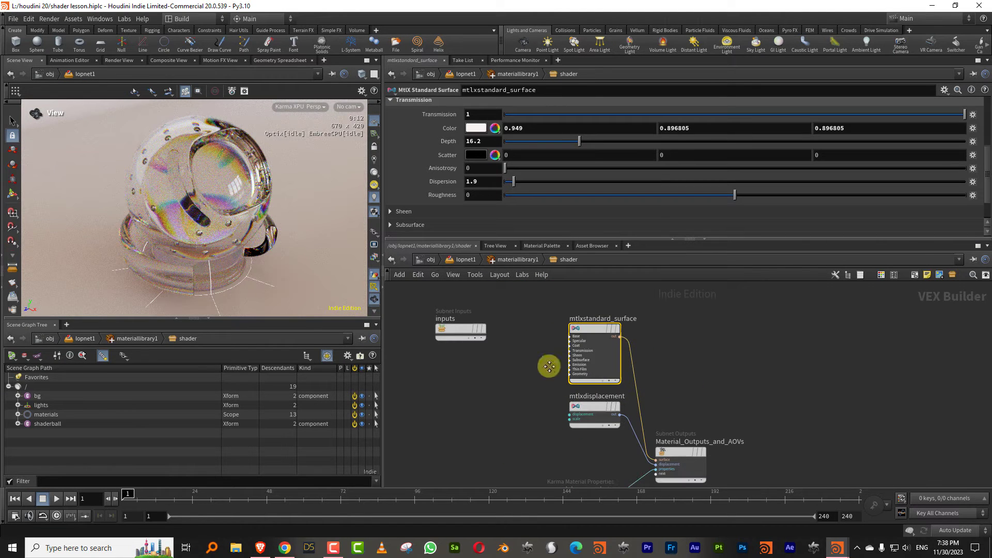
{"action": "middle_click_drag", "start_coordinate": [547, 365], "coordinate": [555, 292]}
{"action": "left_click", "coordinate": [580, 427]}
{"action": "left_click", "coordinate": [475, 145]}
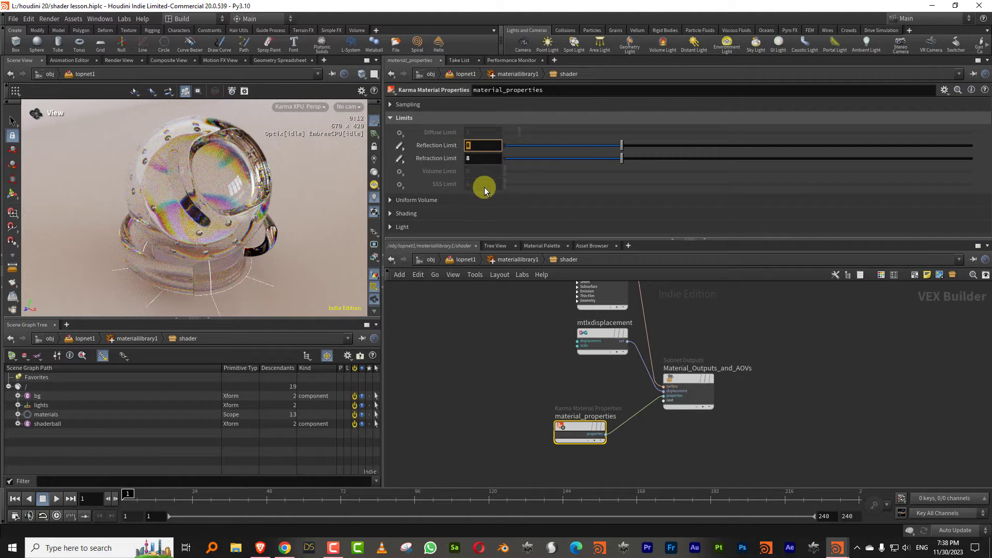
{"action": "type", "text": "2"}
{"action": "key", "text": "Tab"}
{"action": "type", "text": "2"}
{"action": "key", "text": "Return"}
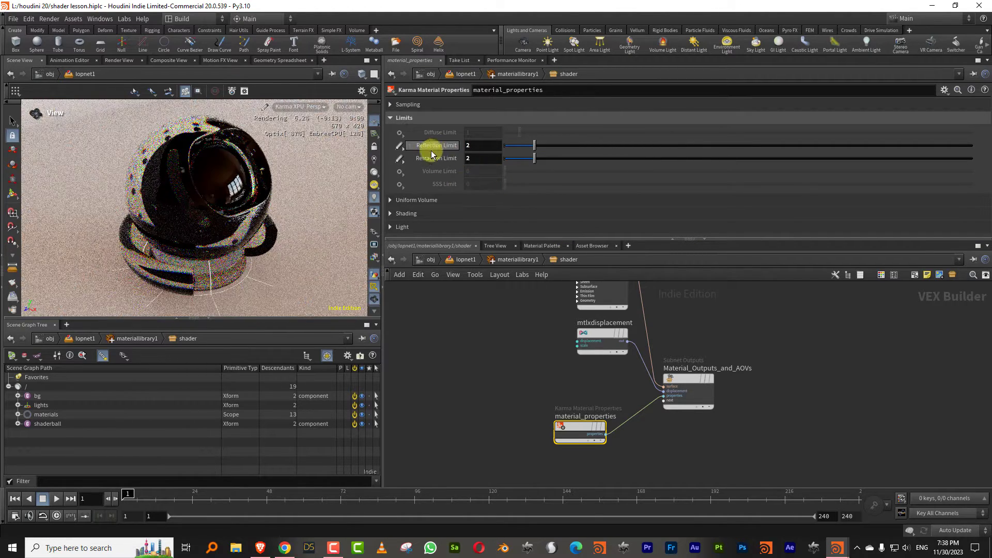
Step: Set the Transmission weight of mtlxstandard_surface to 0
{"action": "middle_click_drag", "start_coordinate": [517, 366], "coordinate": [491, 435]}
{"action": "left_click_drag", "start_coordinate": [499, 352], "coordinate": [621, 356]}
{"action": "left_click_drag", "start_coordinate": [593, 240], "coordinate": [596, 358]}
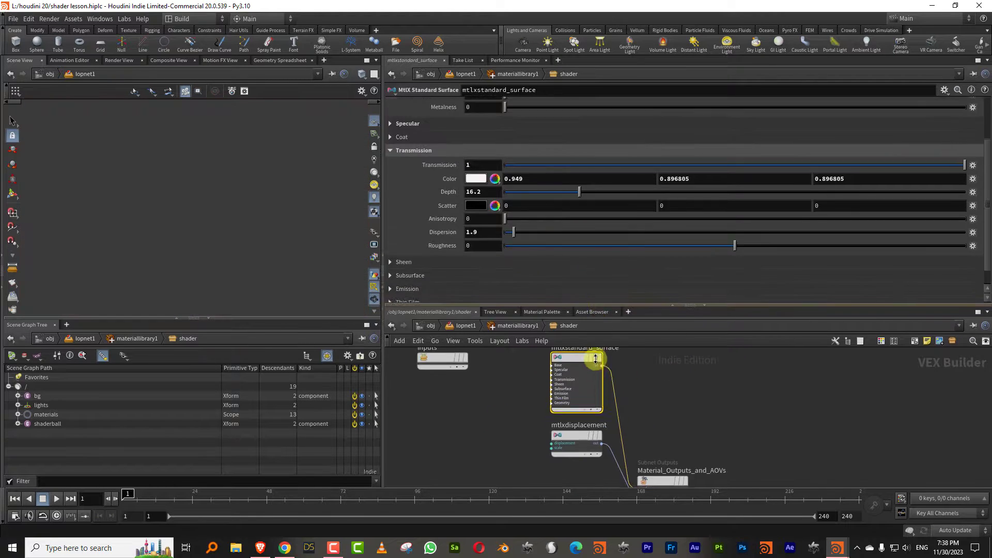
{"action": "left_click", "coordinate": [473, 205]}
{"action": "type", "text": "0"}
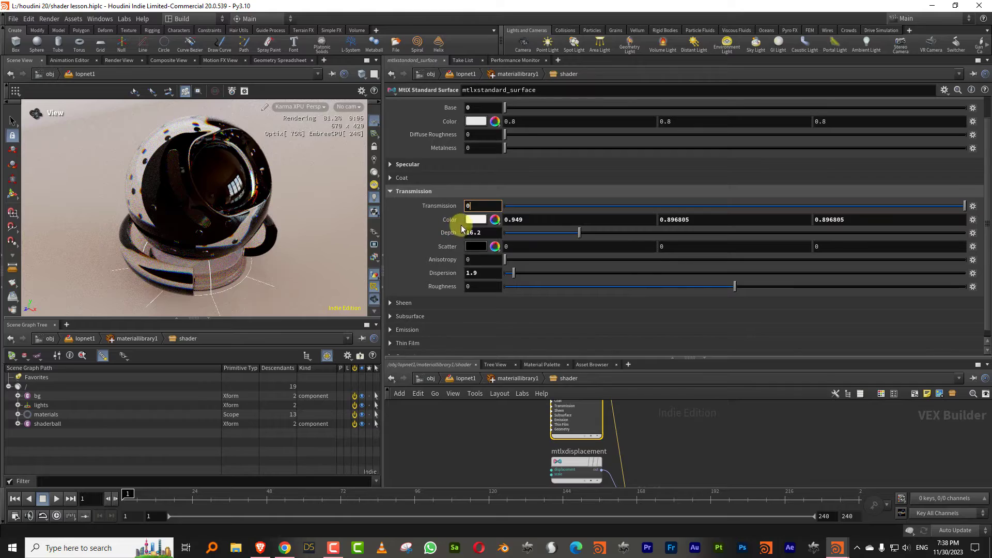
{"action": "key", "text": "Return"}
Step: Set the Base weight of mtlxstandard_surface to 1 and view the shader ball from another angle
{"action": "scroll", "coordinate": [984, 103], "scroll_direction": "up", "scroll_amount": 1}
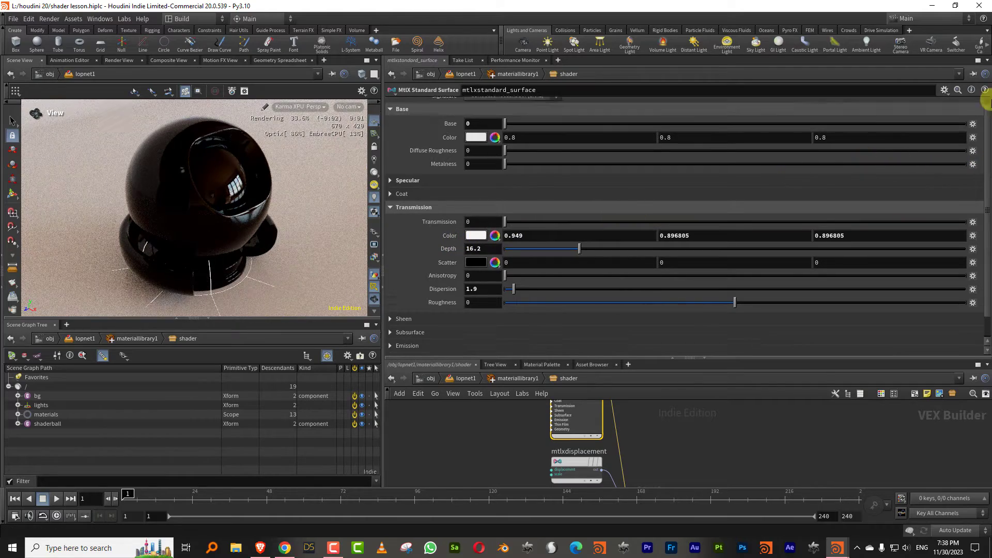
{"action": "left_click_drag", "start_coordinate": [989, 101], "coordinate": [989, 94]}
{"action": "left_click_drag", "start_coordinate": [484, 133], "coordinate": [436, 142]}
{"action": "type", "text": "1"}
{"action": "key", "text": "Return"}
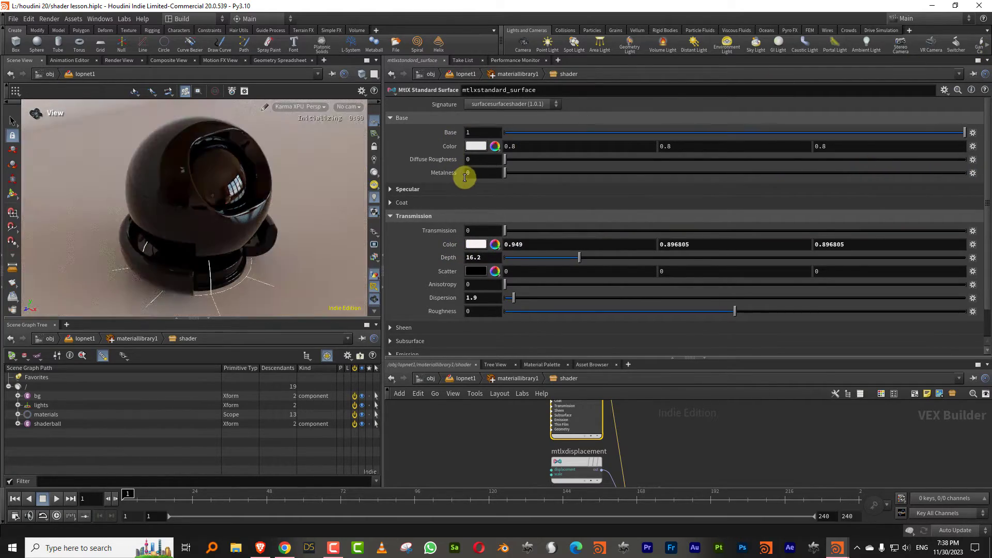
{"action": "left_click_drag", "start_coordinate": [206, 210], "coordinate": [345, 232]}
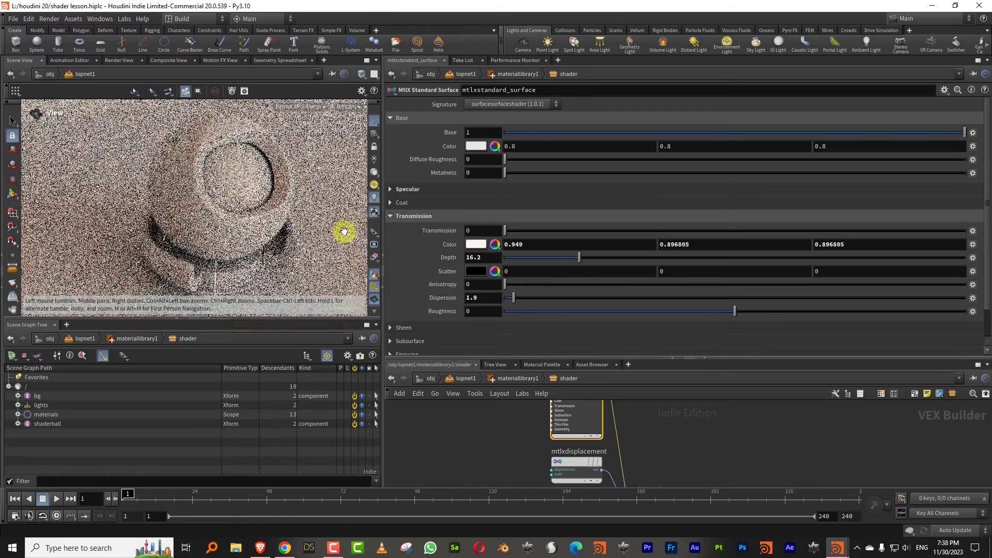
Step: Enlarge the network editor and delete the unused inputs node from the shader network
{"action": "left_click_drag", "start_coordinate": [664, 356], "coordinate": [667, 199]}
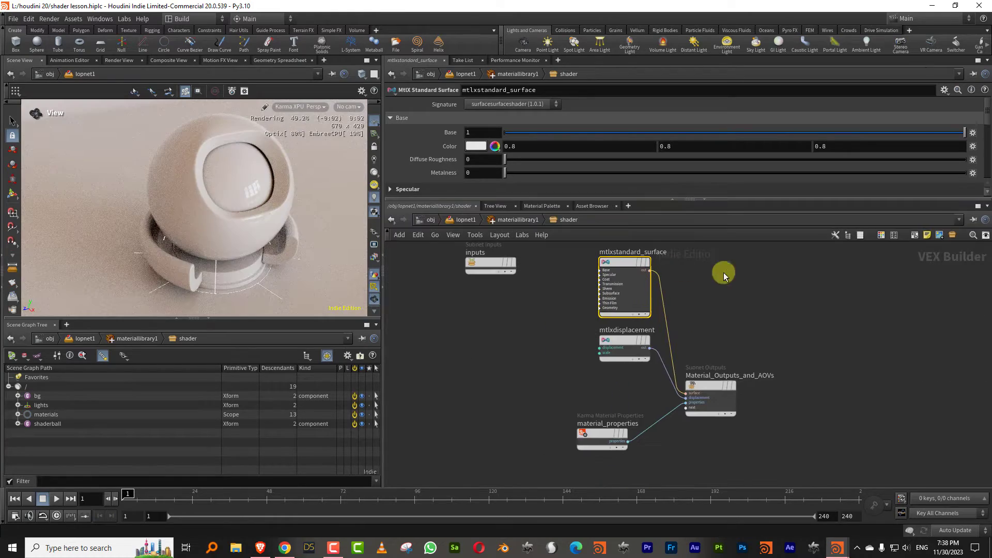
{"action": "middle_click_drag", "start_coordinate": [561, 335], "coordinate": [627, 361]}
{"action": "left_click_drag", "start_coordinate": [557, 289], "coordinate": [391, 299]}
{"action": "middle_click_drag", "start_coordinate": [506, 274], "coordinate": [658, 305]}
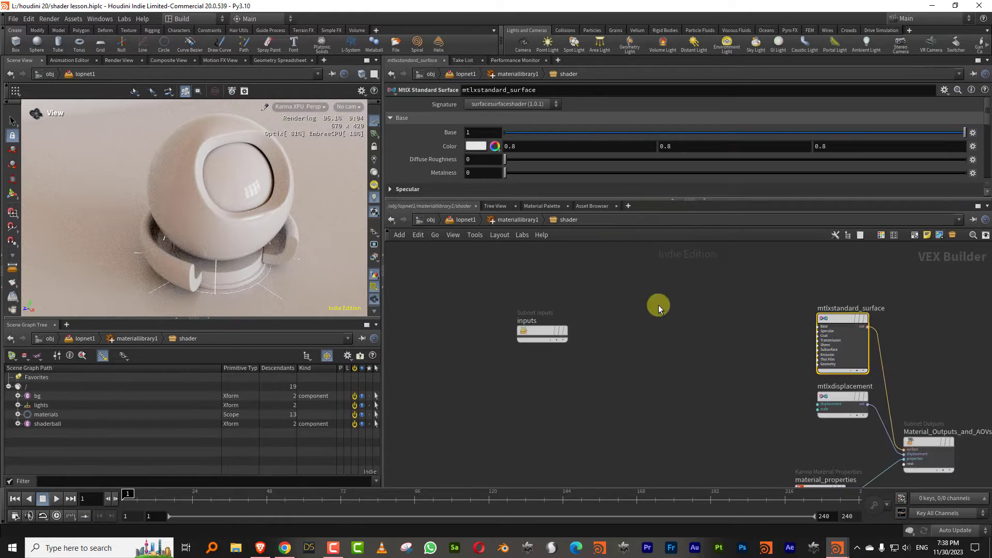
{"action": "left_click", "coordinate": [542, 334]}
{"action": "key", "text": "Delete"}
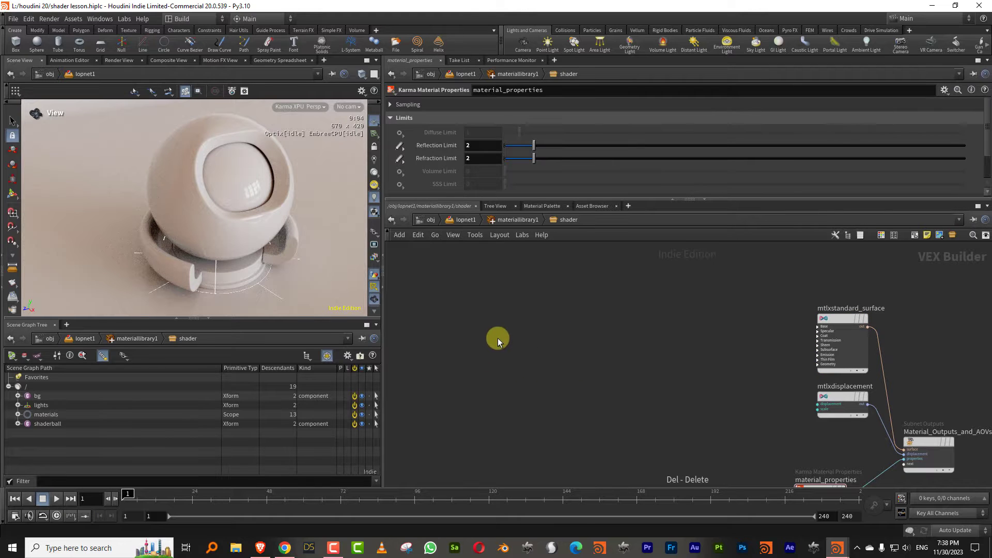
Step: Add an MtlX Checkerboard node from the MaterialX Procedural2D category, placing it before mtlxstandard_surface
{"action": "key", "text": "Tab"}
{"action": "mouse_move", "coordinate": [527, 426]}
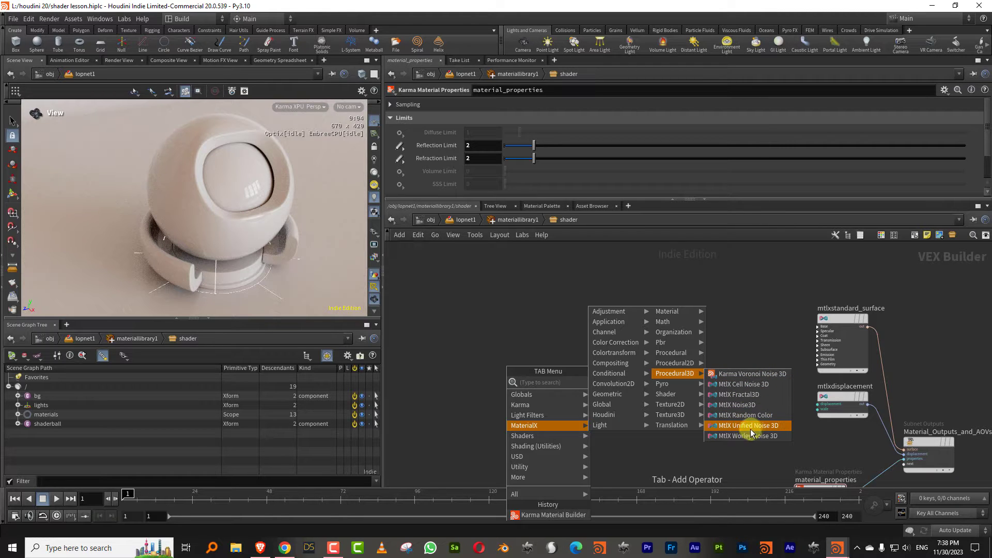
{"action": "mouse_move", "coordinate": [689, 370]}
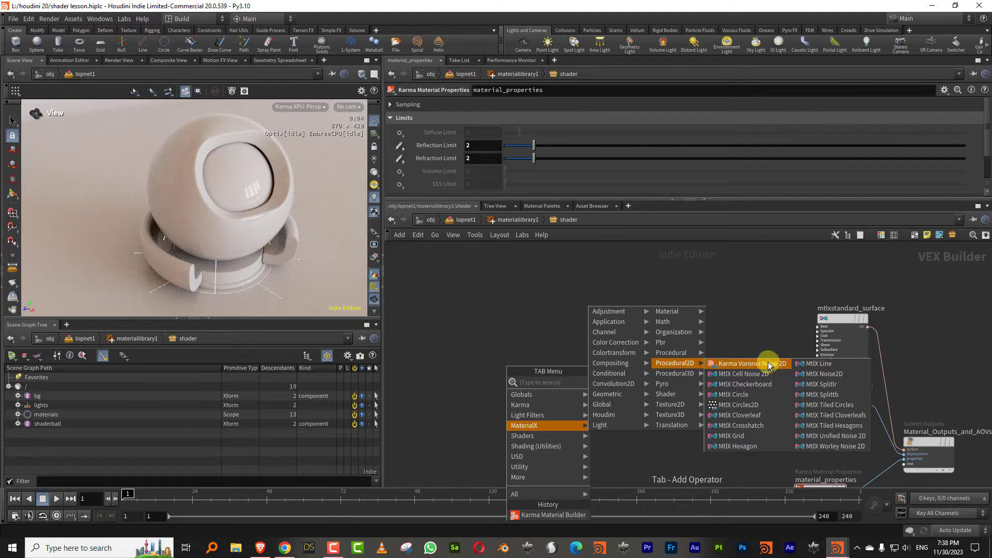
{"action": "left_click", "coordinate": [746, 387]}
{"action": "left_click", "coordinate": [632, 348]}
{"action": "left_click_drag", "start_coordinate": [563, 321], "coordinate": [641, 387]}
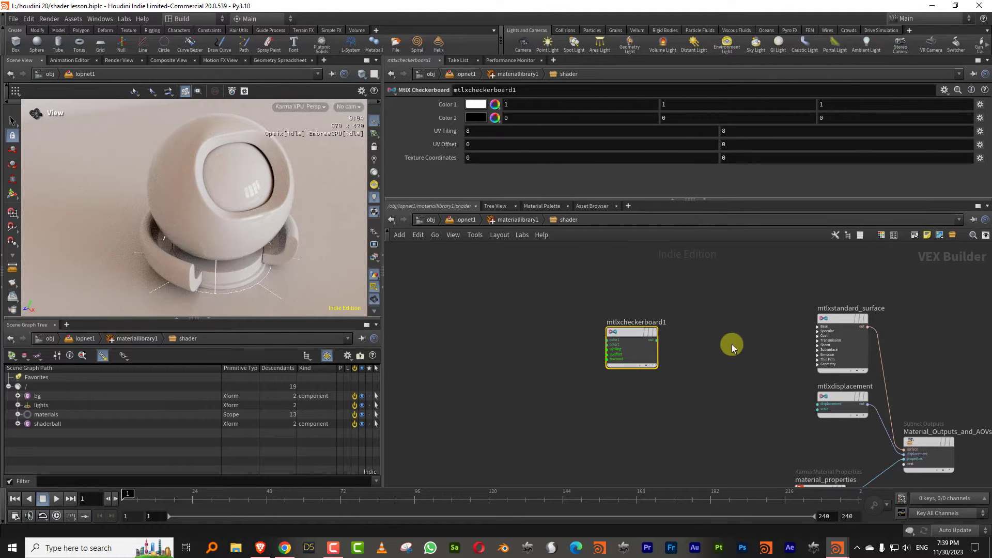
Step: Expand the Base inputs of mtlxstandard_surface and connect the mtlxcheckerboard1 output to base_color
{"action": "scroll", "coordinate": [729, 346], "scroll_direction": "up", "scroll_amount": 3}
{"action": "mouse_move", "coordinate": [878, 320]}
{"action": "left_click_drag", "start_coordinate": [862, 326], "coordinate": [797, 305]}
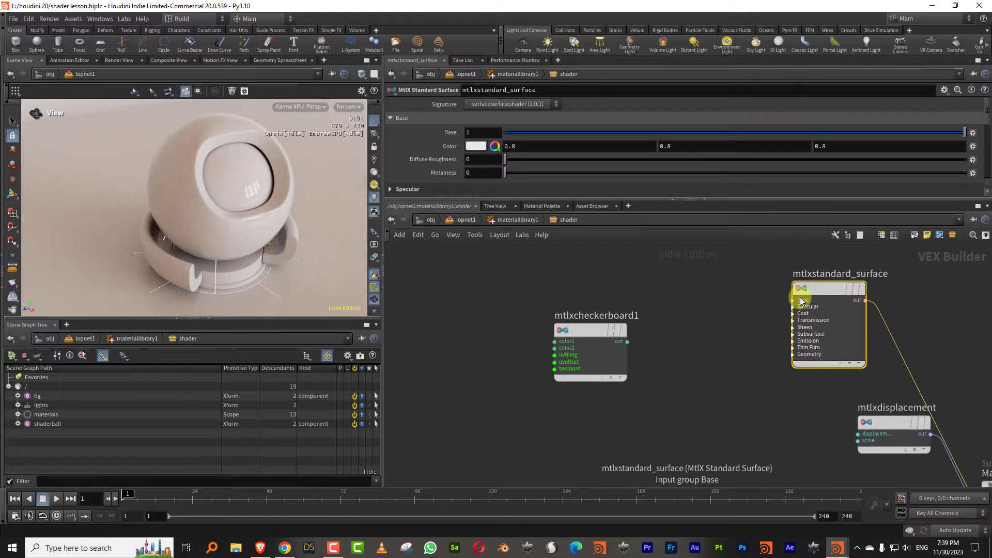
{"action": "mouse_move", "coordinate": [782, 308]}
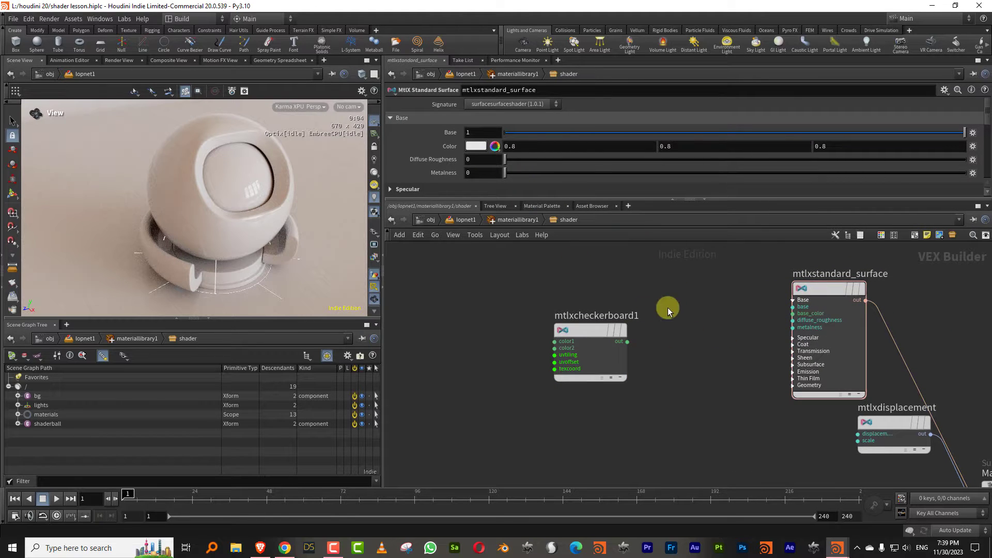
{"action": "left_click", "coordinate": [602, 330]}
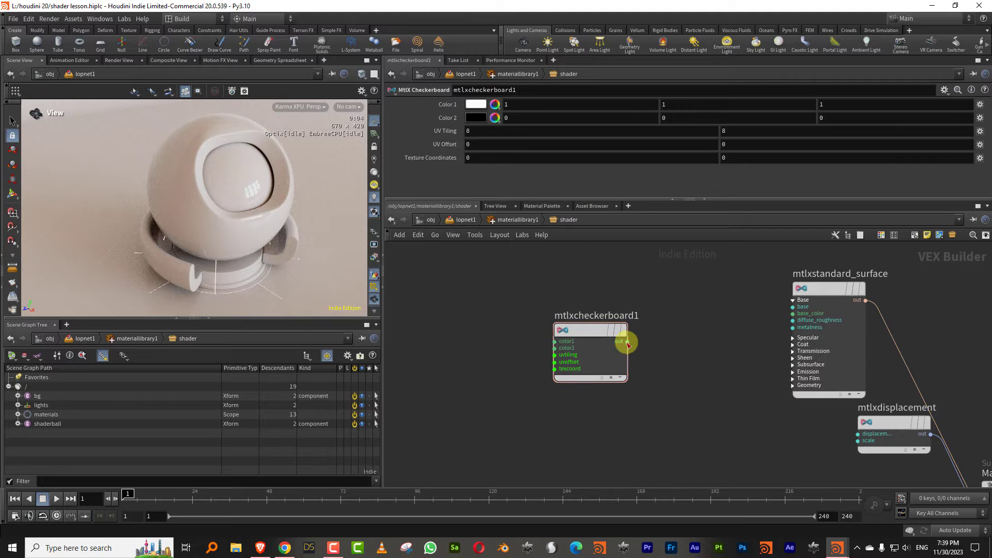
{"action": "left_click_drag", "start_coordinate": [627, 344], "coordinate": [793, 314]}
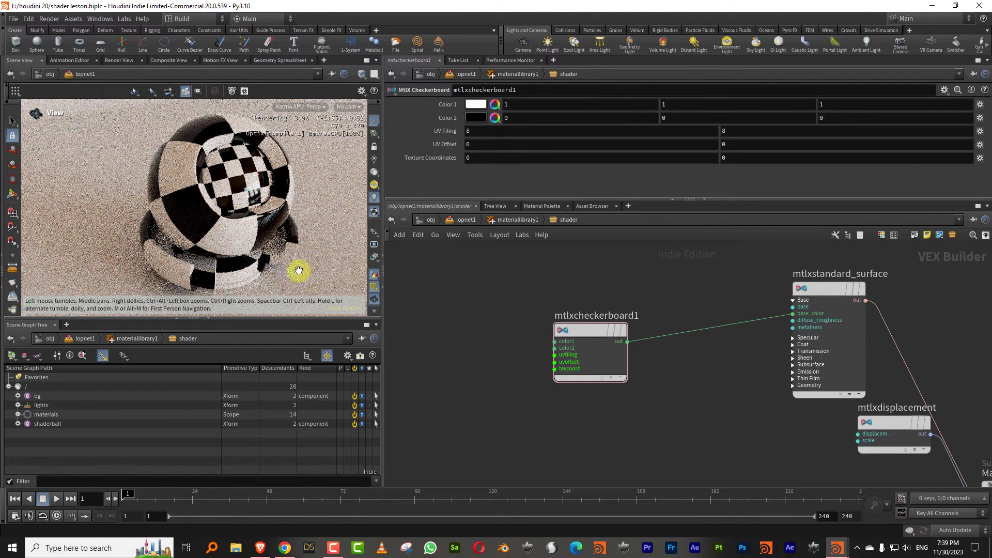
Step: Add an MtlX Texture Coordinates node well ahead of mtlxcheckerboard1, leaving room between the two nodes
{"action": "middle_click_drag", "start_coordinate": [486, 316], "coordinate": [615, 305]}
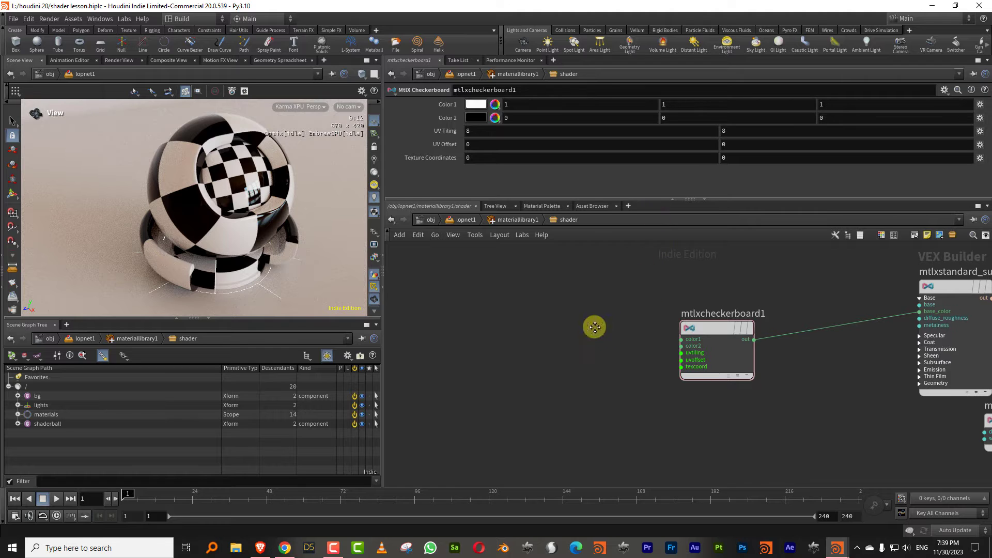
{"action": "middle_click_drag", "start_coordinate": [595, 327], "coordinate": [594, 321]}
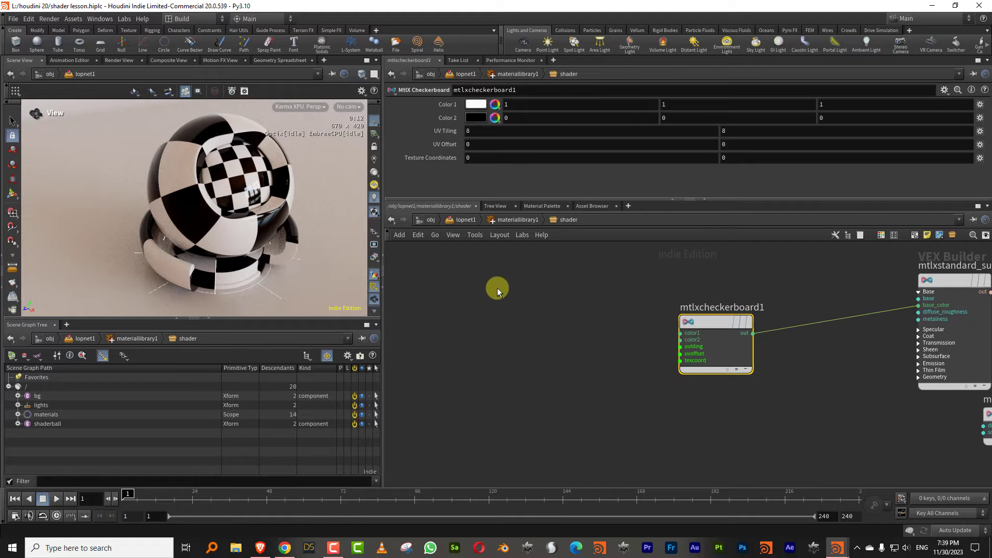
{"action": "left_click_drag", "start_coordinate": [614, 286], "coordinate": [703, 364]}
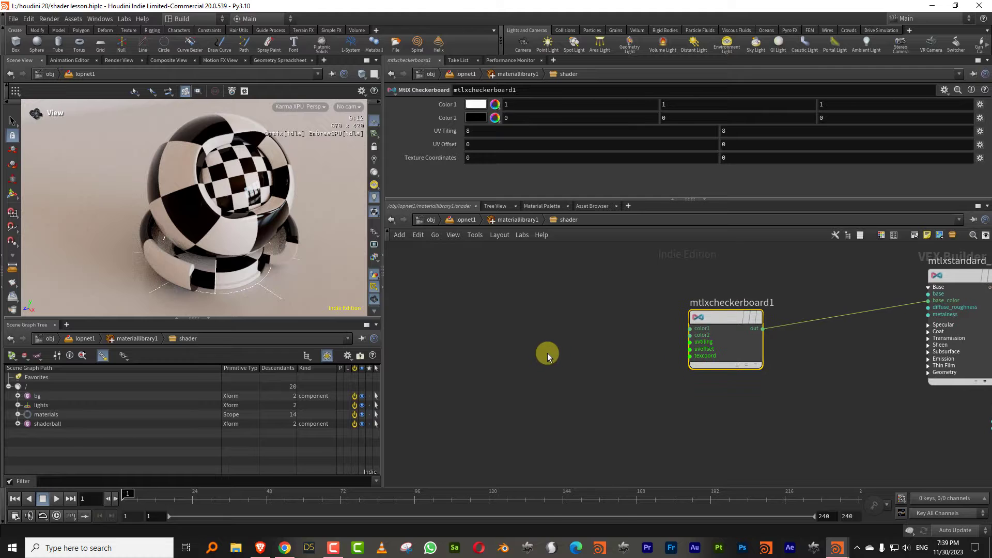
{"action": "key", "text": "Tab"}
{"action": "type", "text": "tex"}
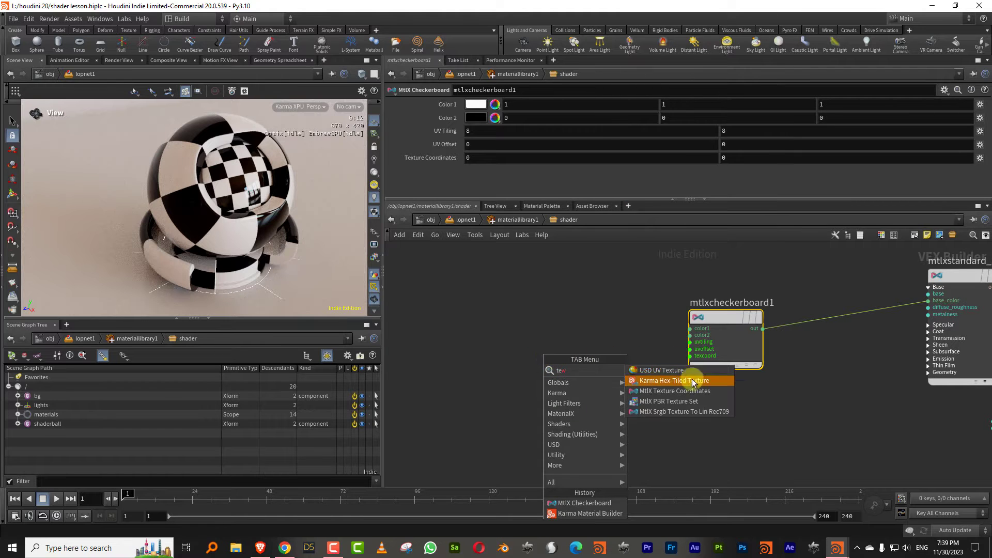
{"action": "left_click", "coordinate": [665, 392]}
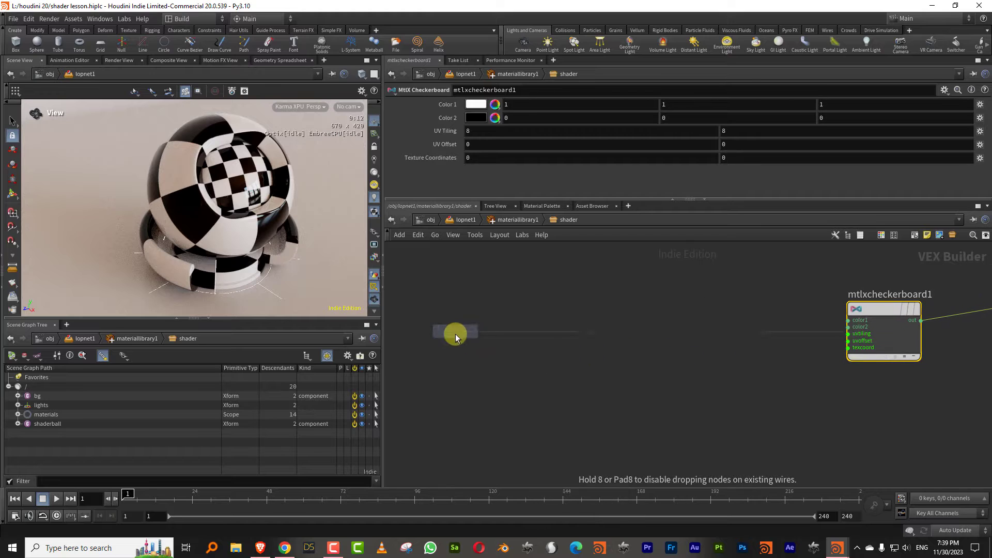
{"action": "left_click_drag", "start_coordinate": [830, 282], "coordinate": [908, 397]}
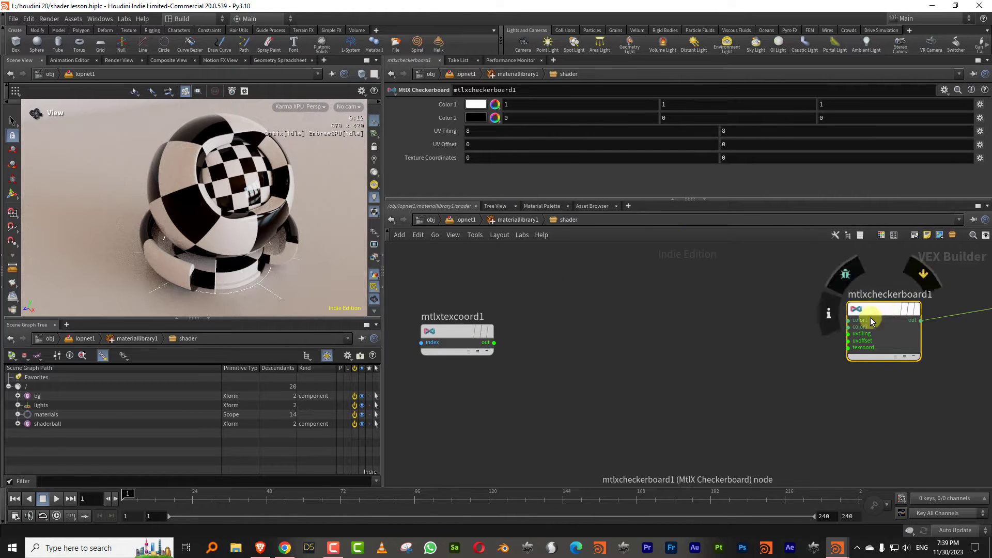
Step: Add an MtlX Add node and an MtlX Multiply node between mtlxtexcoord1 and mtlxcheckerboard1
{"action": "key", "text": "Tab"}
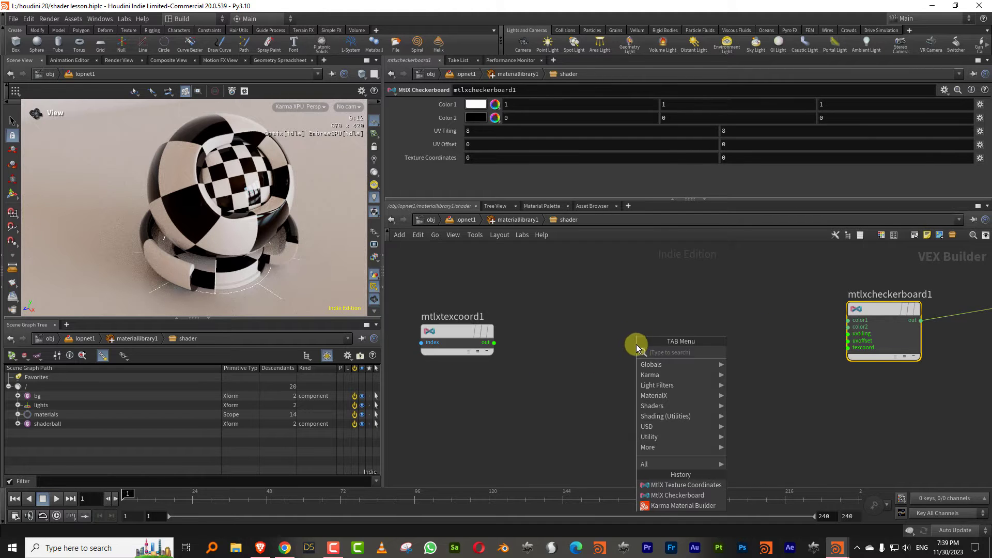
{"action": "type", "text": "add"}
{"action": "left_click", "coordinate": [749, 350]}
{"action": "left_click", "coordinate": [586, 347]}
{"action": "key", "text": "Tab"}
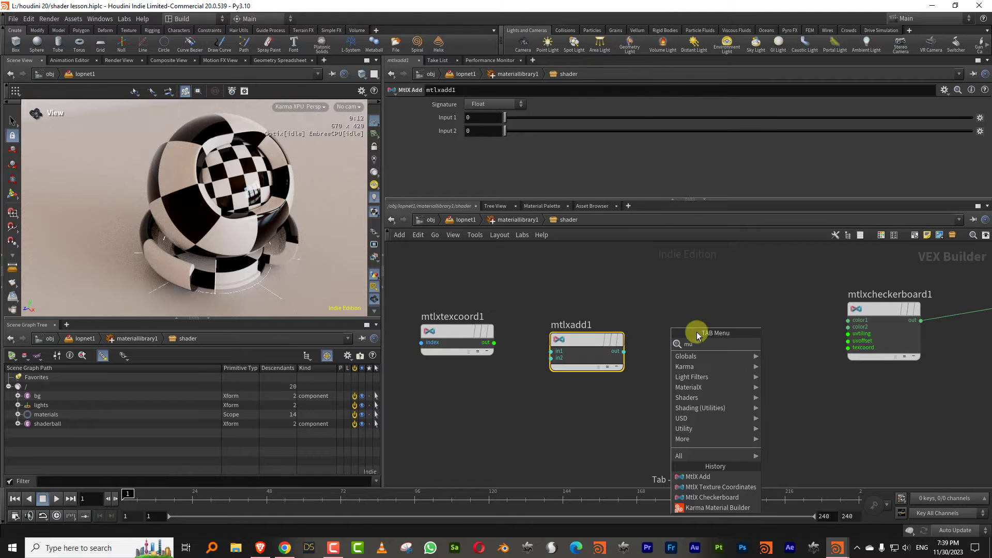
{"action": "left_click", "coordinate": [746, 348]}
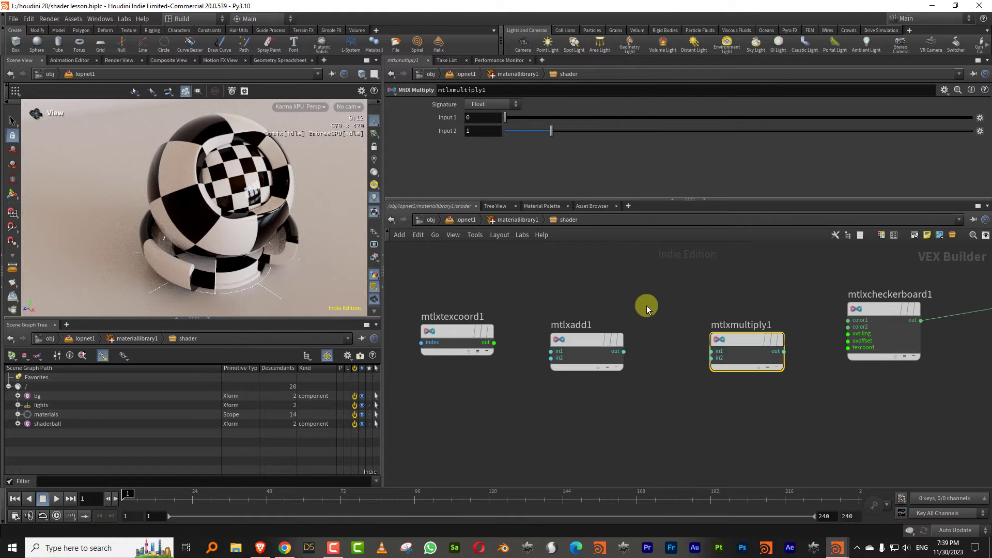
{"action": "left_click_drag", "start_coordinate": [441, 304], "coordinate": [621, 337]}
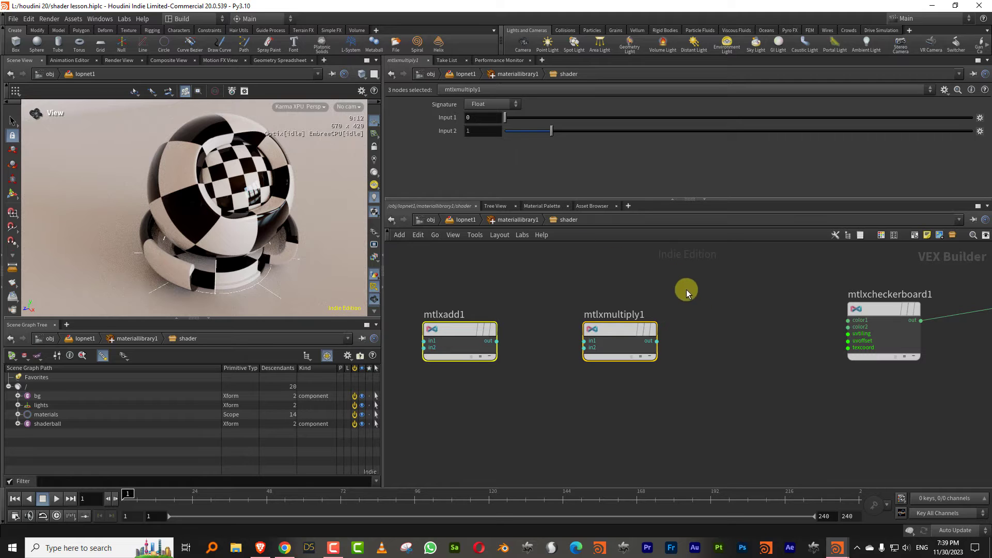
Step: Add an MtlX Rotate2D node between mtlxmultiply1 and mtlxcheckerboard1
{"action": "key", "text": "Tab"}
{"action": "type", "text": "ra"}
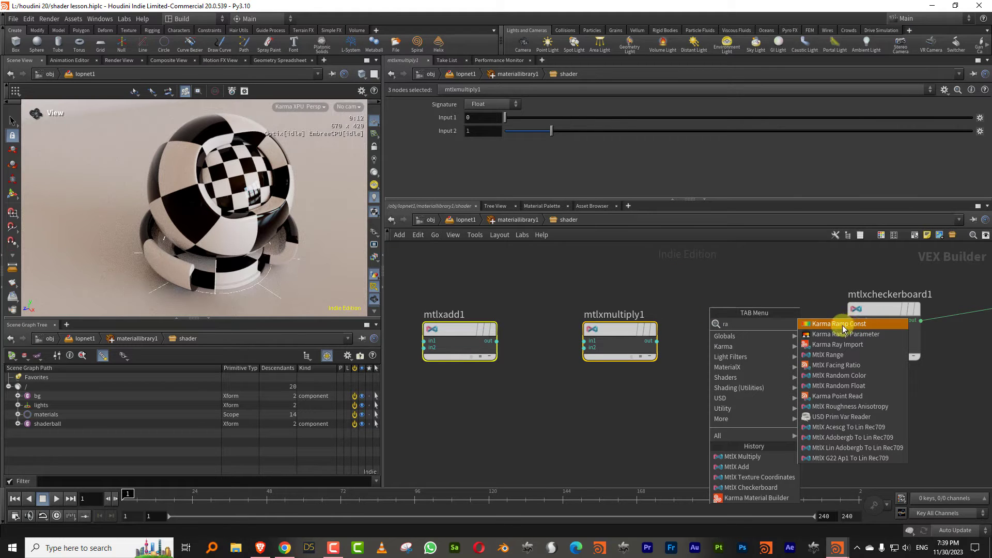
{"action": "key", "text": "BackSpace"}
{"action": "type", "text": "ota"}
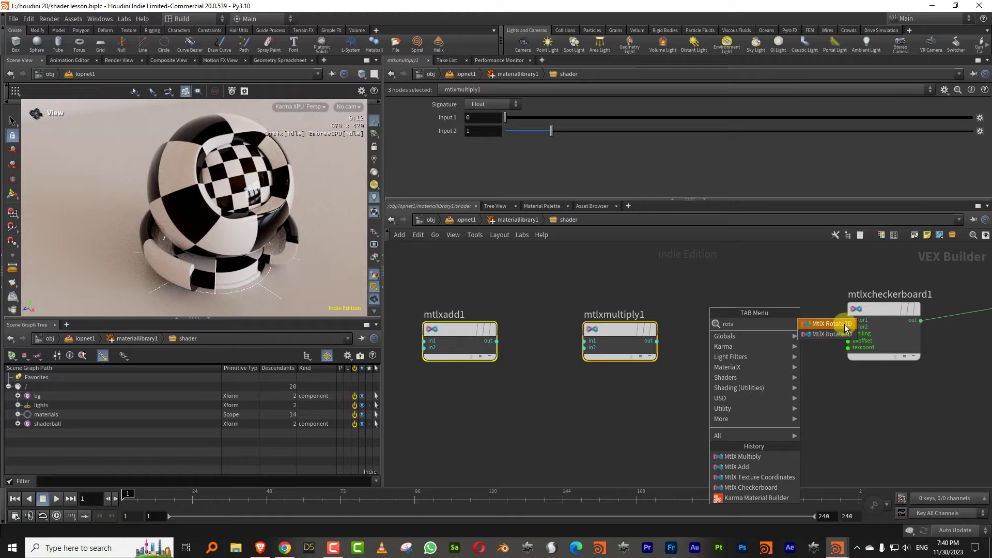
{"action": "left_click", "coordinate": [830, 334]}
{"action": "left_click", "coordinate": [747, 329]}
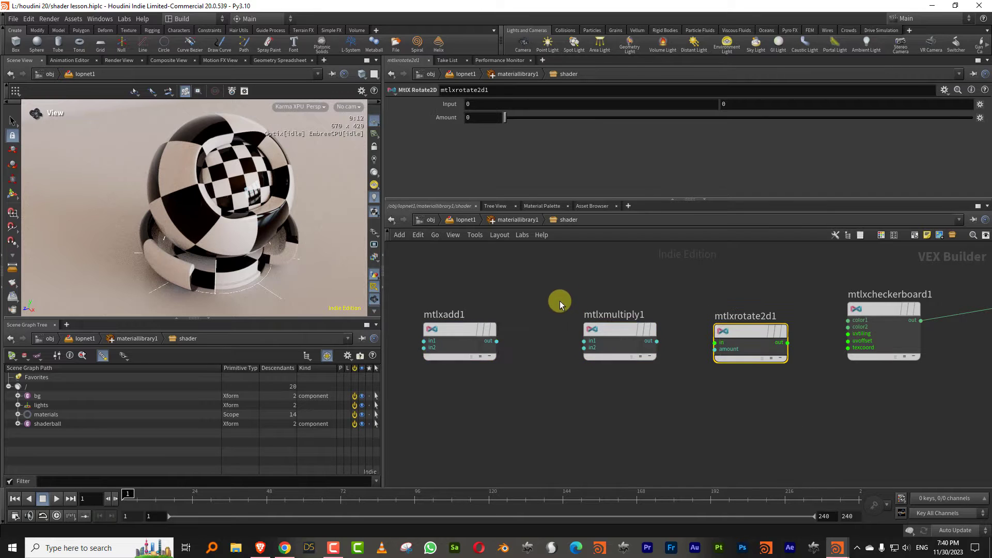
Step: Wire mtlxtexcoord1 through mtlxadd1, mtlxmultiply1 and mtlxrotate2d1 into the texcoord input of mtlxcheckerboard1
{"action": "left_click_drag", "start_coordinate": [498, 331], "coordinate": [555, 340]}
{"action": "left_click_drag", "start_coordinate": [627, 339], "coordinate": [844, 329]}
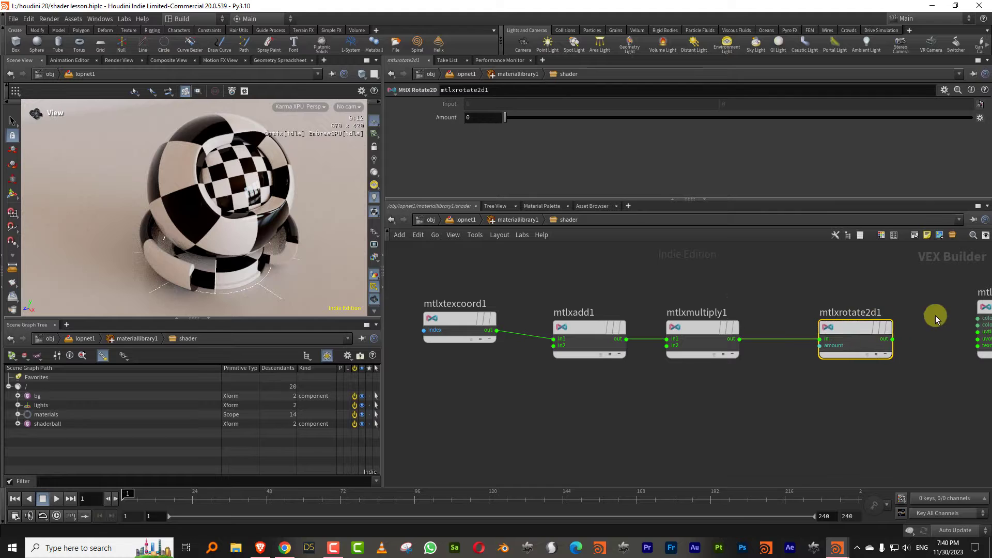
{"action": "middle_click_drag", "start_coordinate": [935, 317], "coordinate": [731, 305]}
{"action": "left_click_drag", "start_coordinate": [688, 327], "coordinate": [771, 334]}
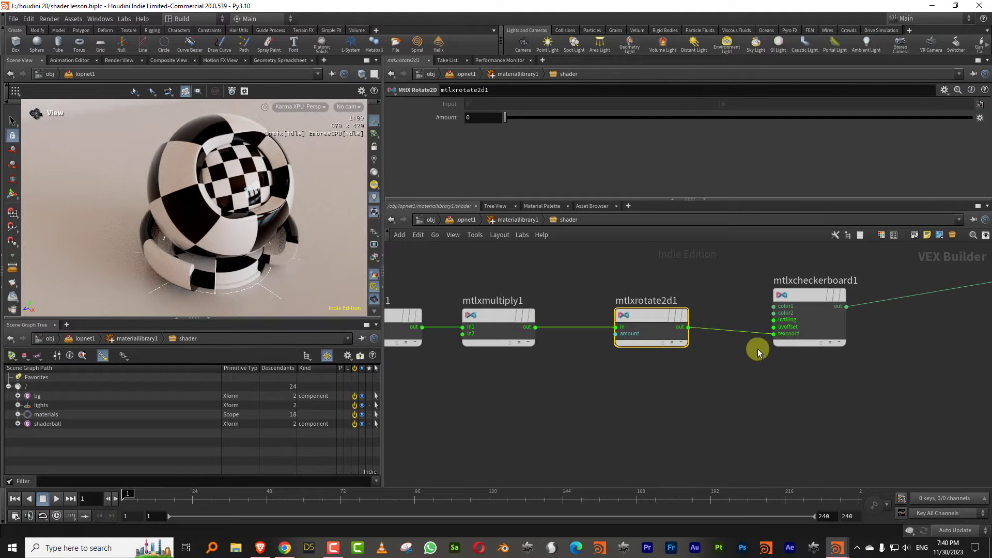
Step: Set both UV Tiling values of mtlxcheckerboard1 to 1
{"action": "left_click", "coordinate": [807, 305]}
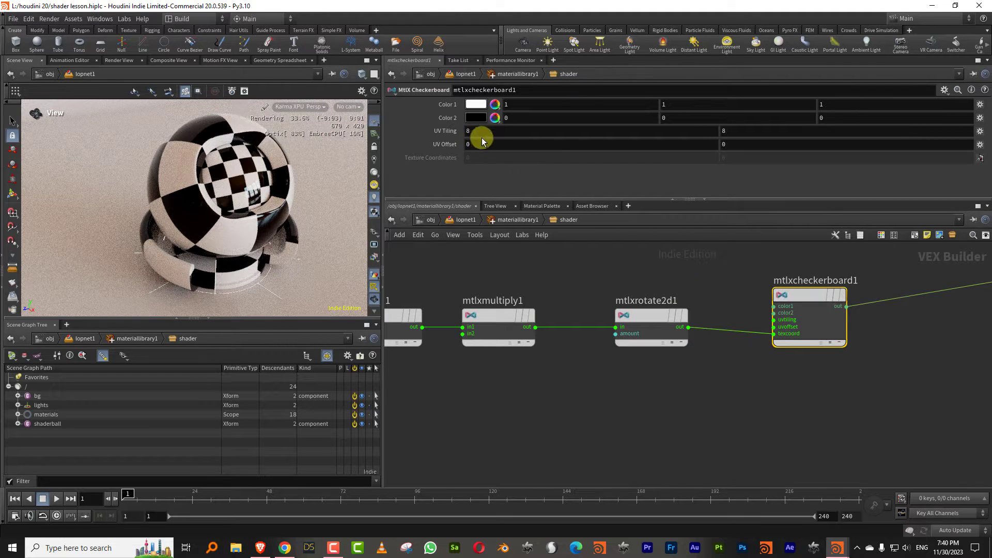
{"action": "left_click_drag", "start_coordinate": [482, 134], "coordinate": [460, 136]}
{"action": "type", "text": "1"}
{"action": "key", "text": "Tab"}
{"action": "type", "text": "1"}
{"action": "key", "text": "Return"}
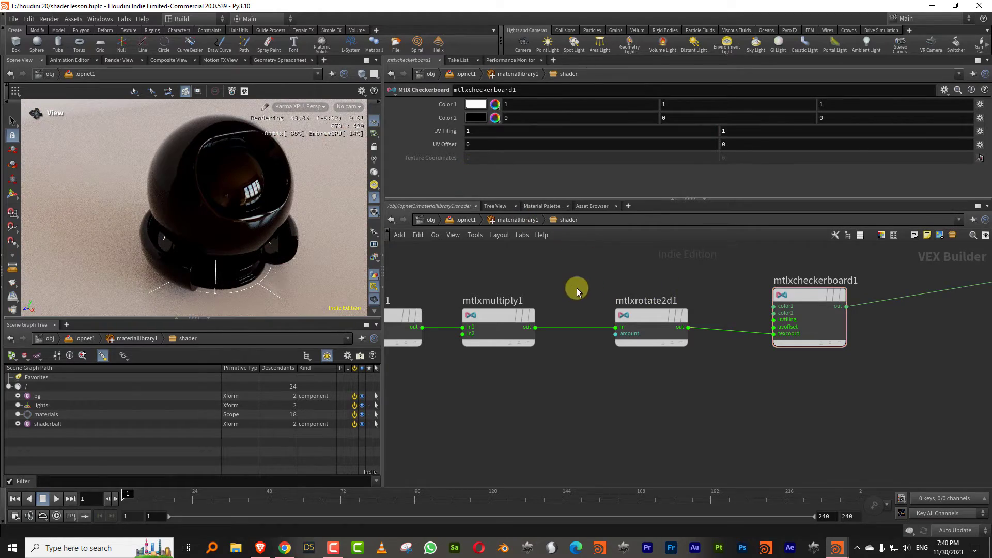
Step: Set Input 2 of mtlxmultiply1 to 8 to control the checker tiling
{"action": "left_click", "coordinate": [496, 316]}
{"action": "left_click_drag", "start_coordinate": [470, 131], "coordinate": [441, 140]}
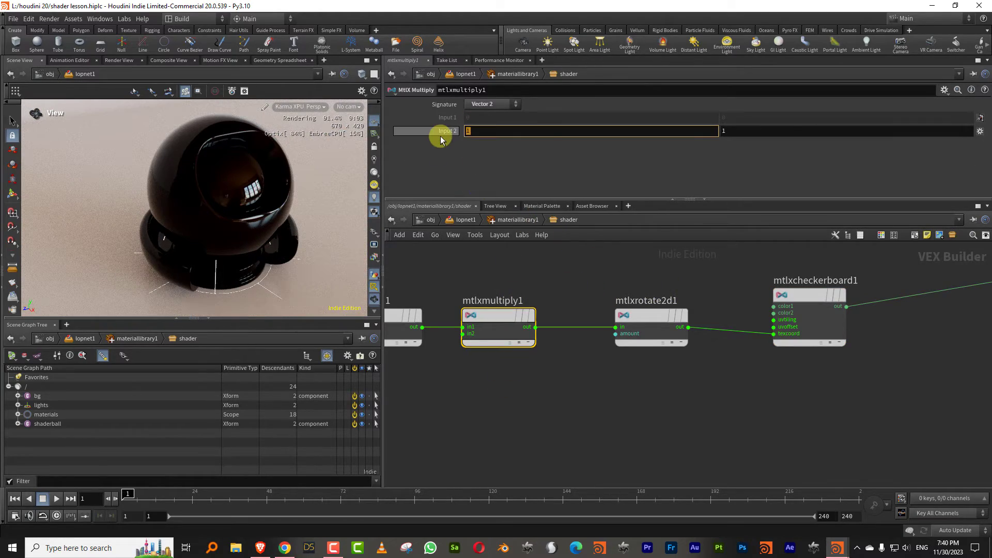
{"action": "type", "text": "8"}
{"action": "key", "text": "Return"}
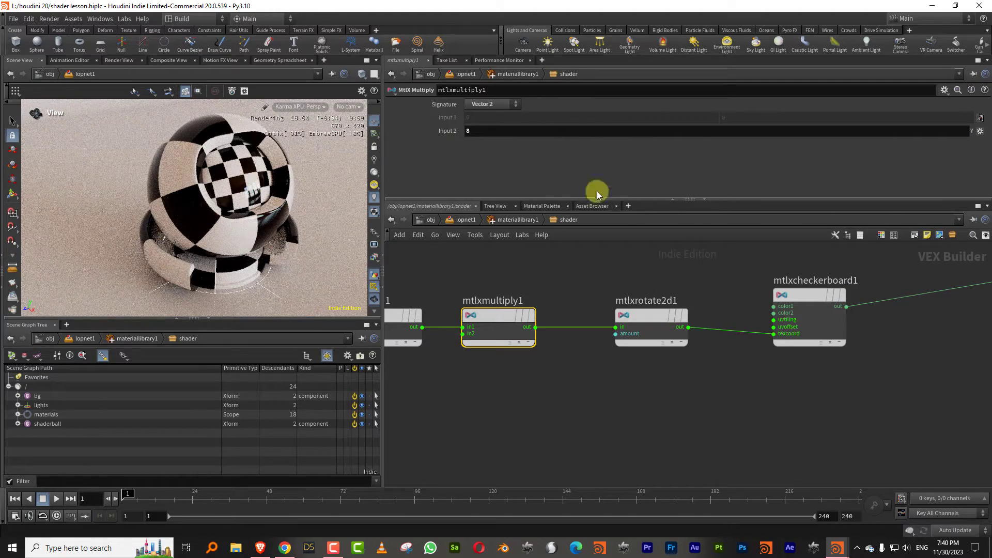
Step: Set the Amount of mtlxrotate2d1 to 45 and check the rotated checker pattern on the shader ball
{"action": "left_click", "coordinate": [646, 317]}
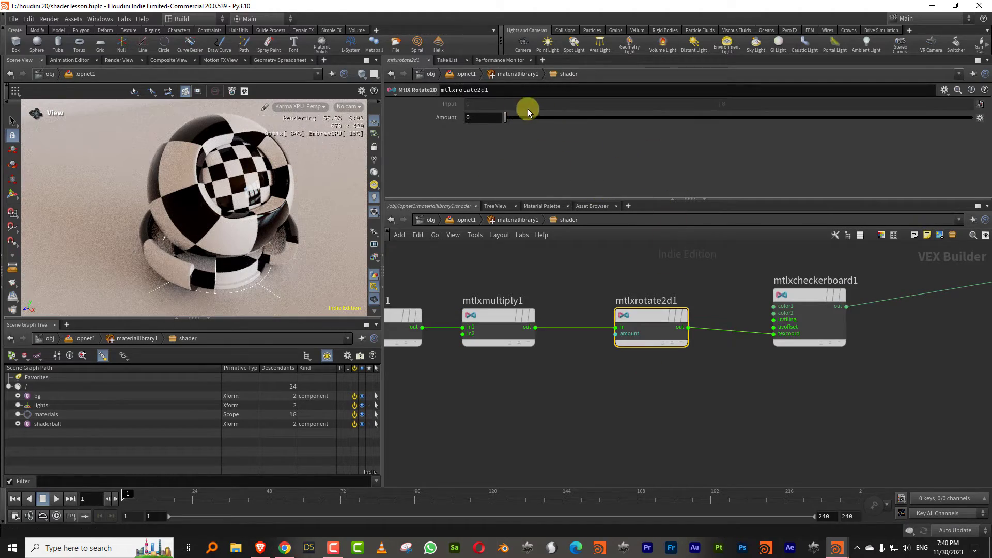
{"action": "left_click", "coordinate": [471, 118]}
{"action": "type", "text": "45"}
{"action": "key", "text": "Return"}
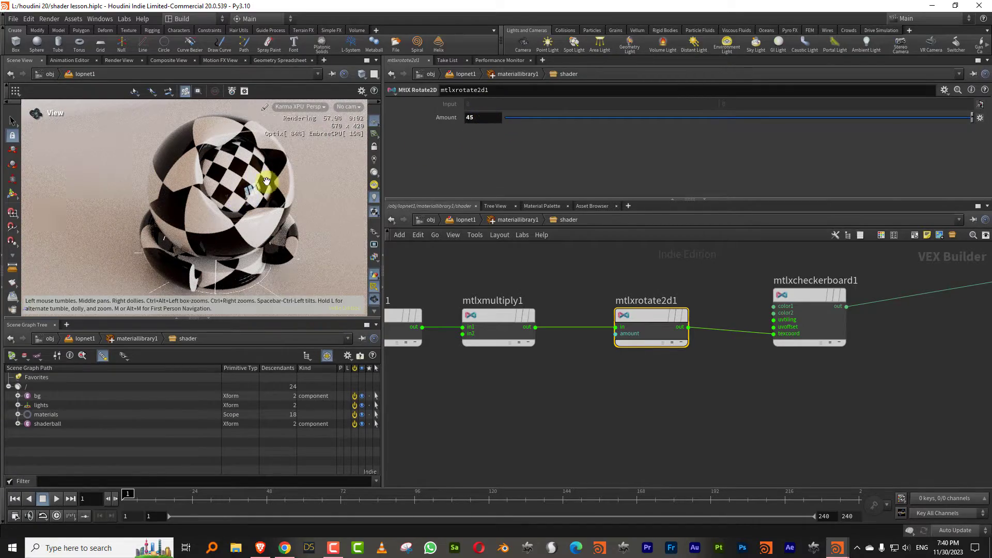
{"action": "left_click_drag", "start_coordinate": [262, 178], "coordinate": [263, 181]}
Step: Add a Karma Ramp Const node between mtlxcheckerboard1 and the standard surface node
{"action": "left_click_drag", "start_coordinate": [754, 272], "coordinate": [817, 368]}
{"action": "middle_click_drag", "start_coordinate": [877, 331], "coordinate": [734, 357]}
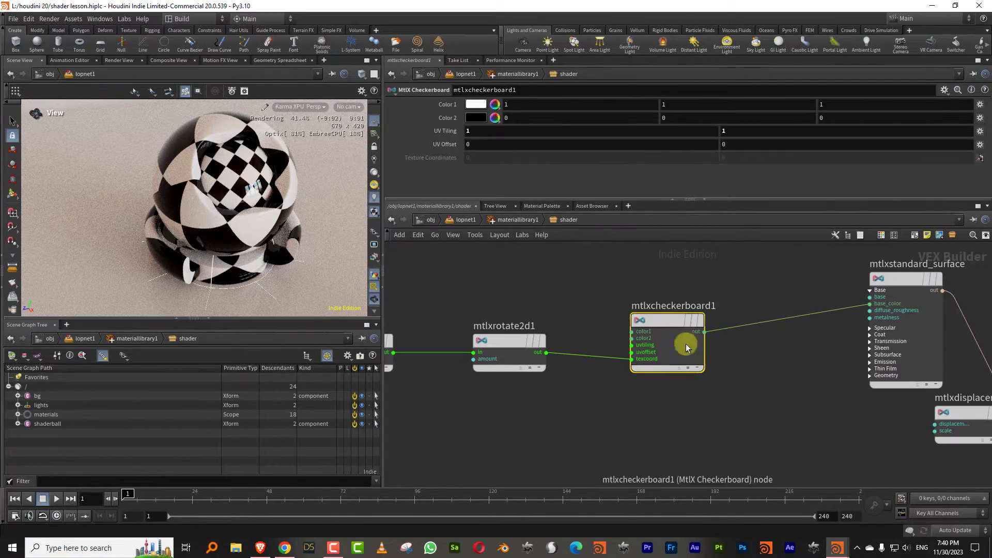
{"action": "scroll", "coordinate": [730, 288], "scroll_direction": "down", "scroll_amount": 4}
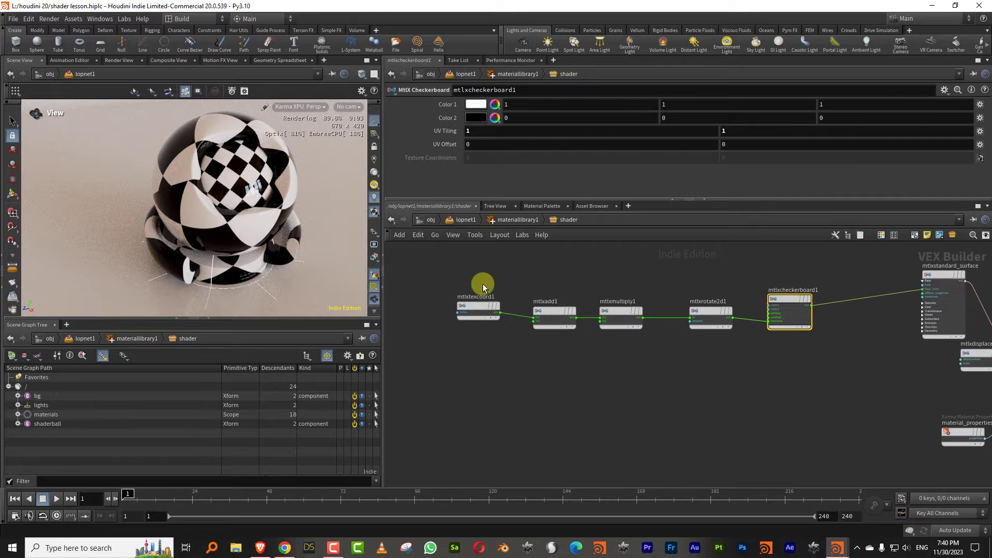
{"action": "left_click_drag", "start_coordinate": [452, 260], "coordinate": [804, 351]}
{"action": "scroll", "coordinate": [771, 294], "scroll_direction": "up", "scroll_amount": 3}
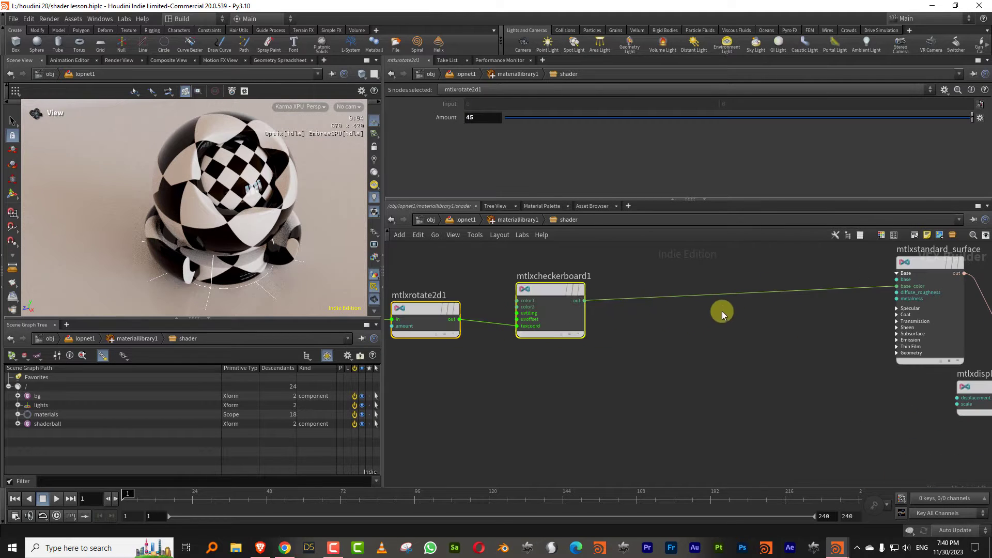
{"action": "key", "text": "Tab"}
{"action": "type", "text": "ramp"}
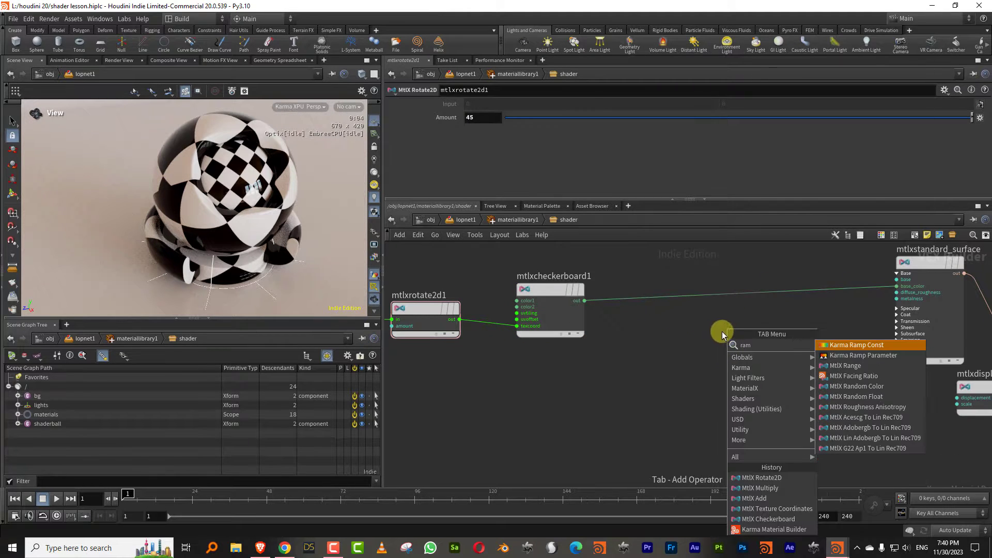
{"action": "left_click", "coordinate": [861, 345]}
{"action": "left_click", "coordinate": [720, 330]}
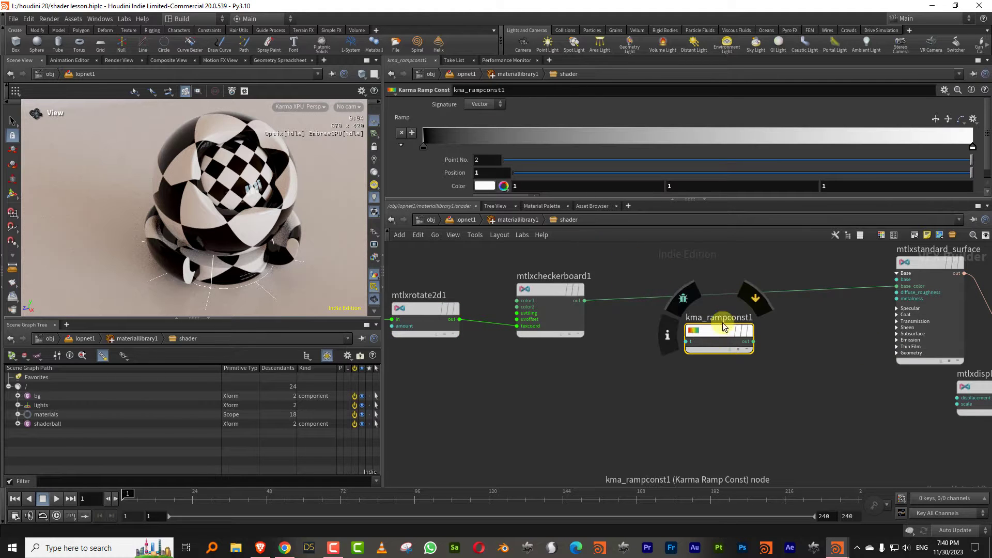
Step: Try the Float signature on kma_rampconst1 and switch it back to Vector
{"action": "left_click", "coordinate": [483, 104]}
{"action": "left_click", "coordinate": [485, 125]}
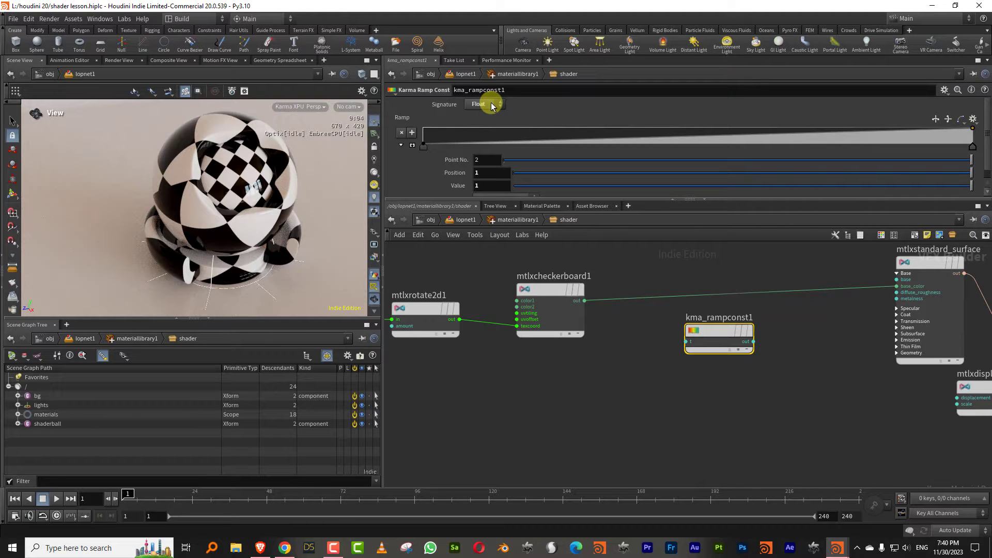
{"action": "left_click", "coordinate": [491, 105]}
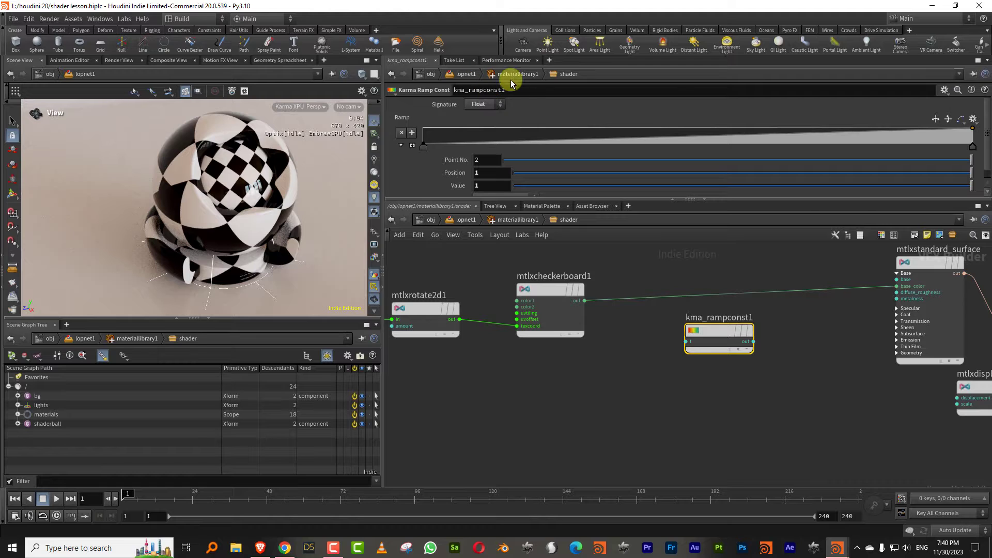
{"action": "left_click", "coordinate": [499, 92]}
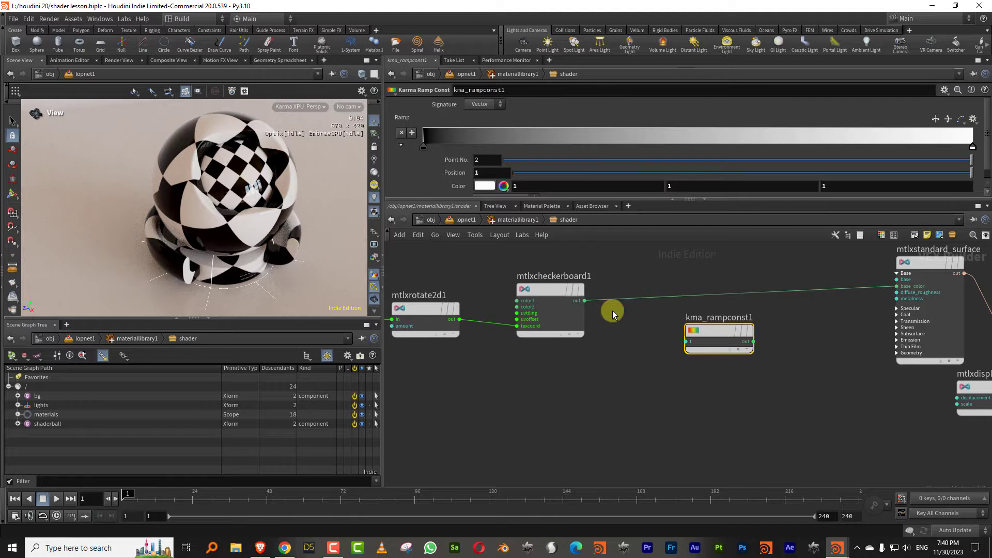
Step: Wire mtlxcheckerboard1 through kma_rampconst1 into the base_color input of the standard surface and align the ramp node with the connection
{"action": "left_click", "coordinate": [585, 301]}
{"action": "left_click", "coordinate": [749, 338]}
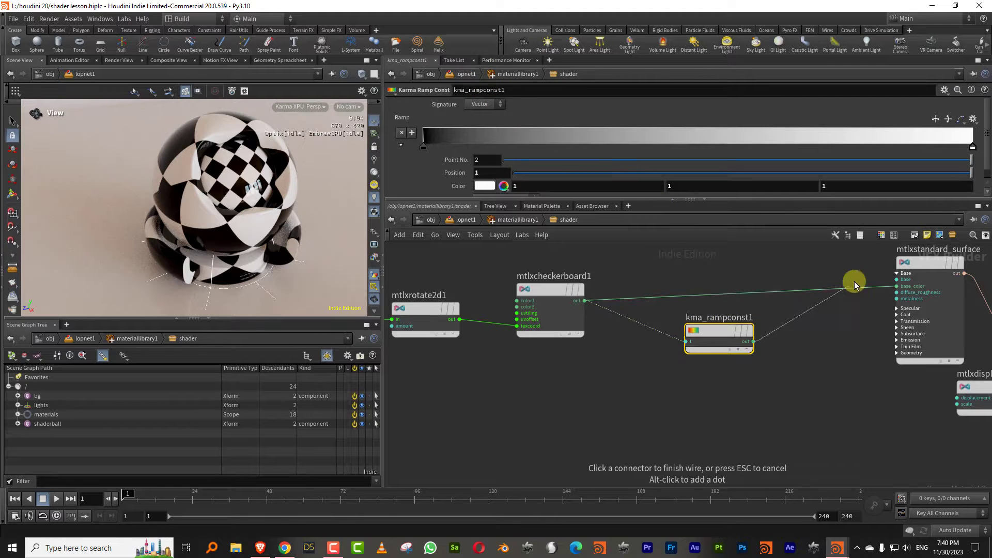
{"action": "left_click", "coordinate": [897, 286]}
{"action": "left_click_drag", "start_coordinate": [726, 322], "coordinate": [726, 293]}
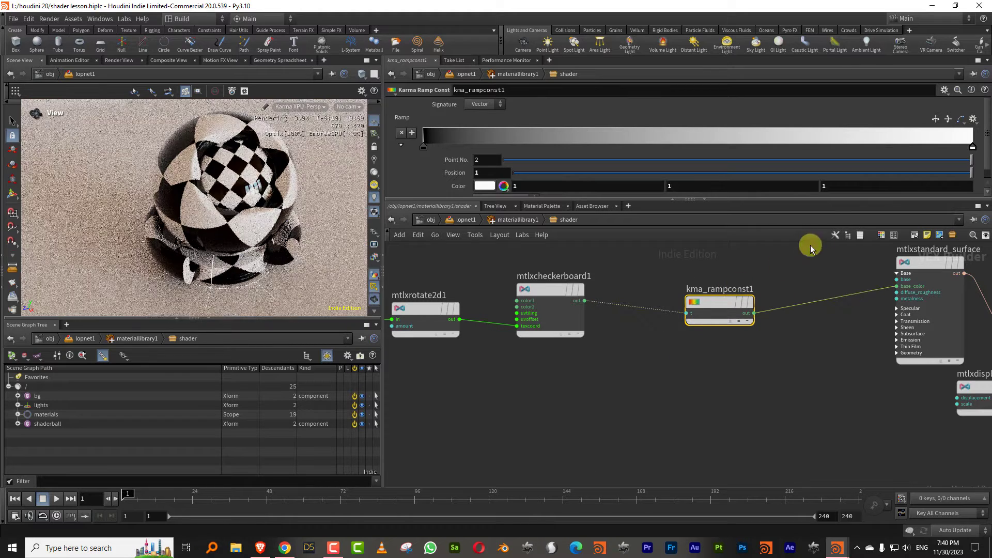
Step: Load the cyan-blue-red-yellow color preset into the ramp and spread its central points apart
{"action": "left_click", "coordinate": [973, 119]}
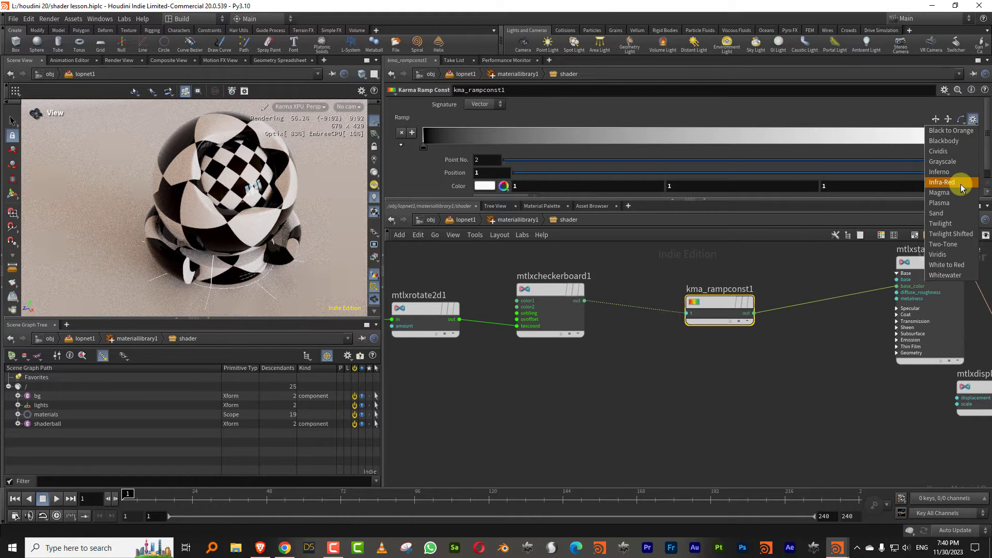
{"action": "left_click", "coordinate": [951, 223]}
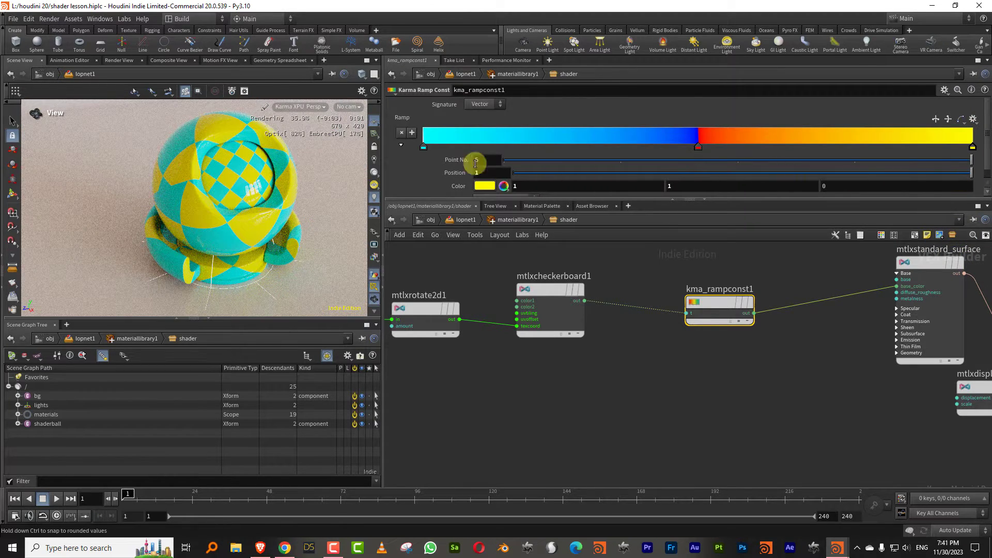
{"action": "mouse_move", "coordinate": [699, 146]}
{"action": "left_mouse_down"}
{"action": "mouse_move", "coordinate": [723, 145]}
{"action": "mouse_move", "coordinate": [650, 147]}
{"action": "left_mouse_up"}
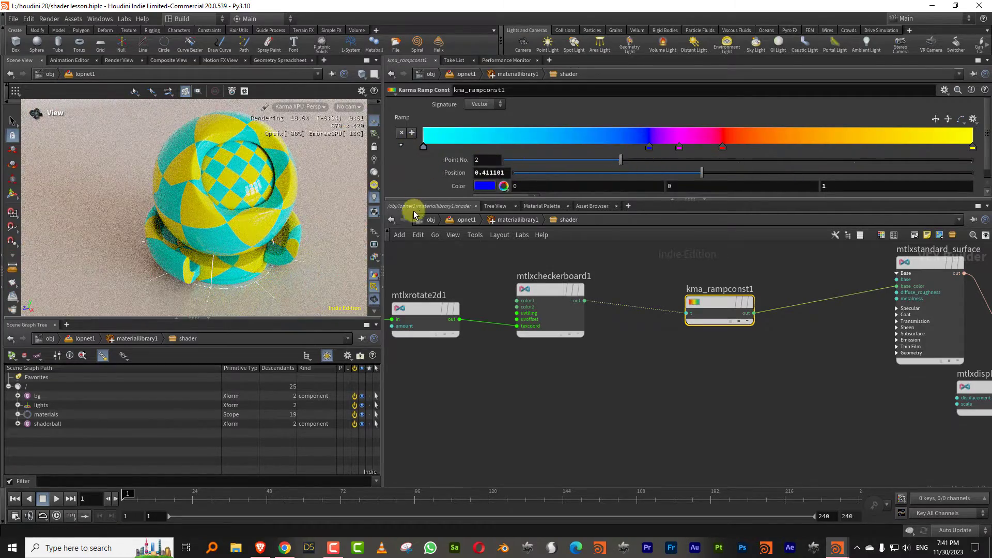
Step: Delete the ramp's first cyan point, and move the blue point to about 0.22 with its color set to 0, 0.65, 1
{"action": "left_click_drag", "start_coordinate": [414, 211], "coordinate": [416, 211]}
{"action": "mouse_move", "coordinate": [645, 148]}
{"action": "left_mouse_down"}
{"action": "mouse_move", "coordinate": [525, 147]}
{"action": "mouse_move", "coordinate": [543, 150]}
{"action": "left_mouse_up"}
{"action": "double_click", "coordinate": [543, 149]}
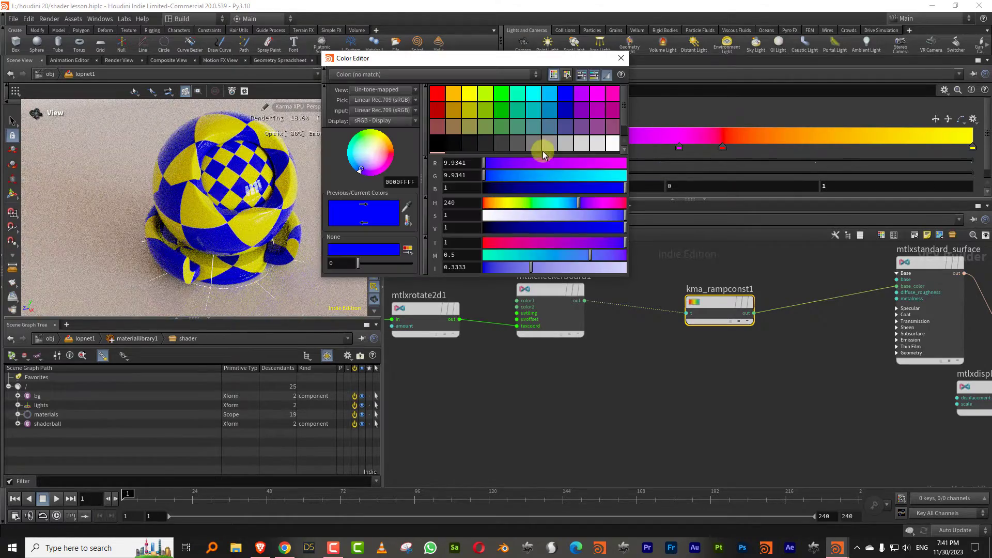
{"action": "left_click", "coordinate": [564, 203]}
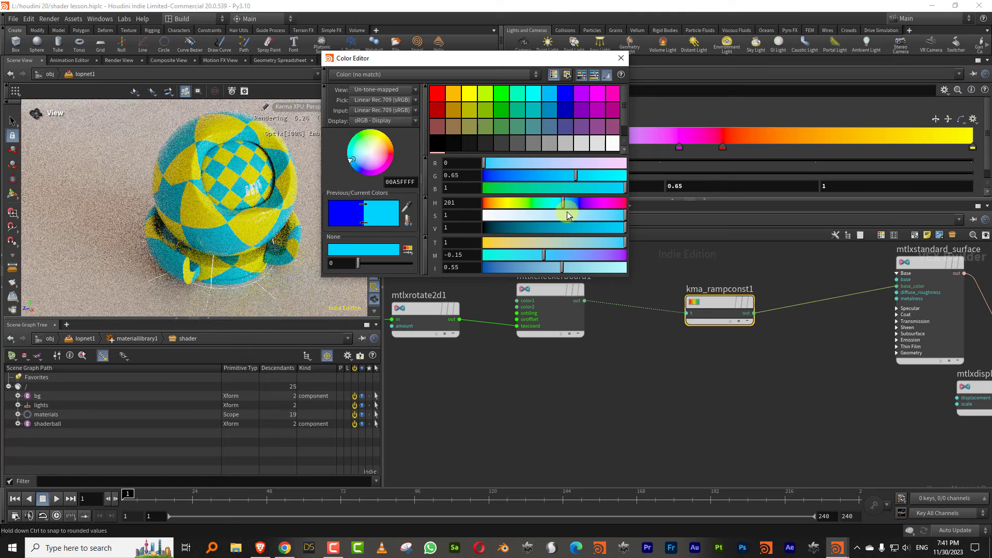
{"action": "left_click", "coordinate": [622, 57]}
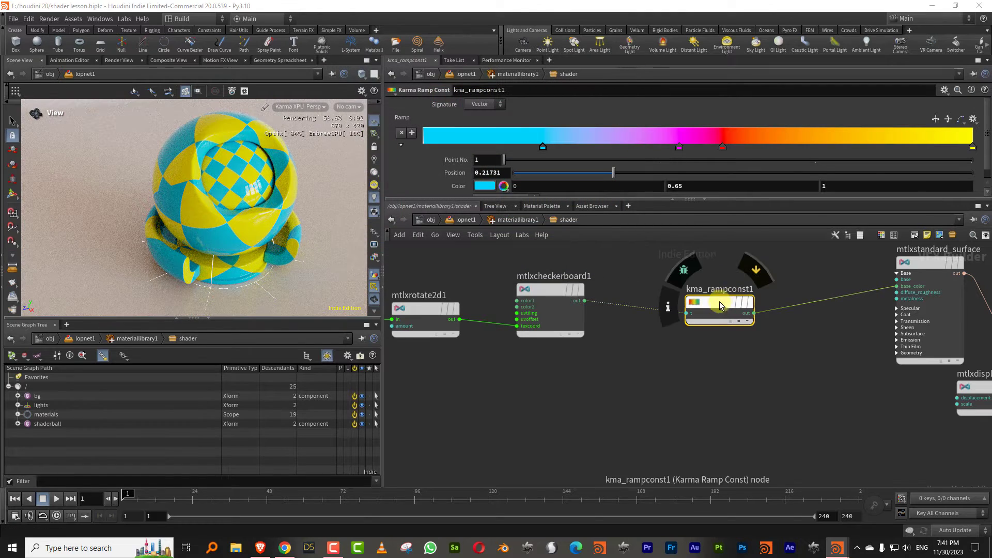
{"action": "left_click_drag", "start_coordinate": [721, 301], "coordinate": [696, 289]}
Step: Add a MtlX Blur node below the connection between mtlxcheckerboard1 and kma_rampconst1
{"action": "scroll", "coordinate": [702, 333], "scroll_direction": "down", "scroll_amount": 3}
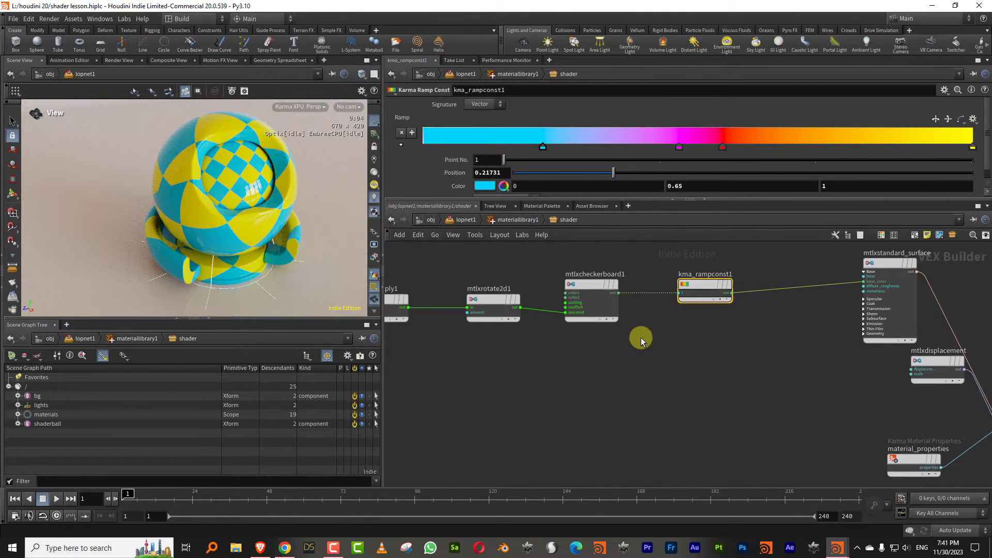
{"action": "key", "text": "Tab"}
{"action": "type", "text": "blu"}
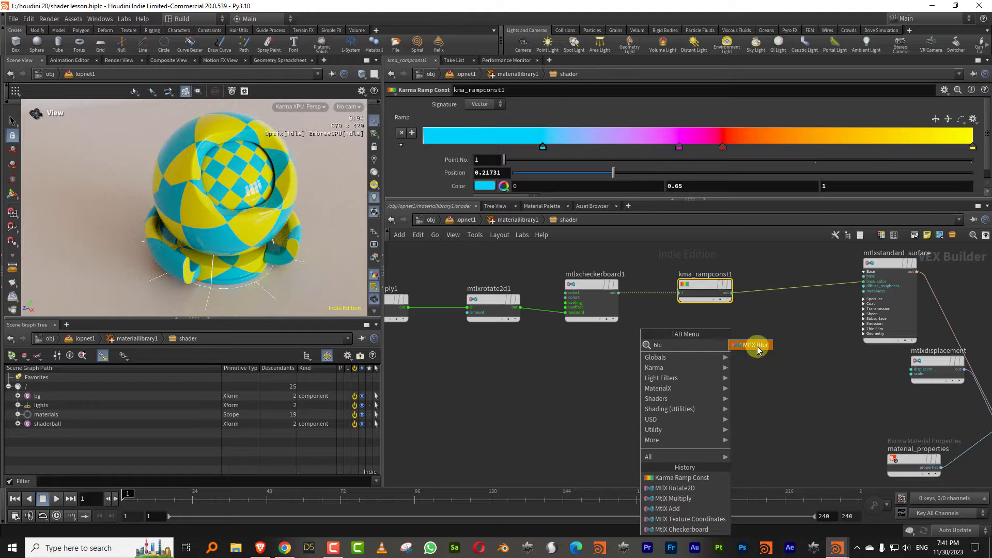
{"action": "left_click", "coordinate": [757, 347]}
{"action": "left_click", "coordinate": [678, 353]}
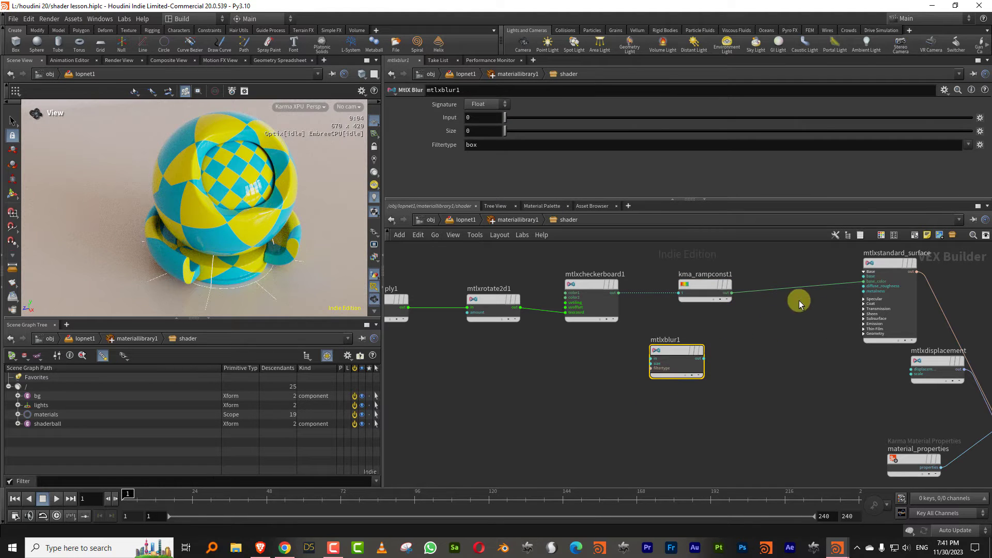
Step: Check the MtlX Blur help page for Karma support and delete the mtlxblur1 node
{"action": "left_click", "coordinate": [986, 91]}
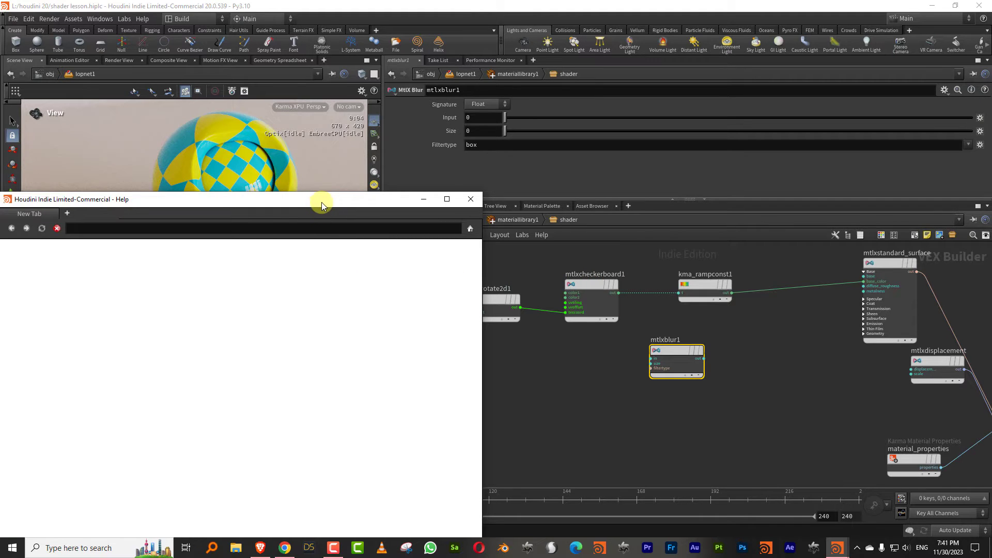
{"action": "left_click_drag", "start_coordinate": [320, 202], "coordinate": [410, 121]}
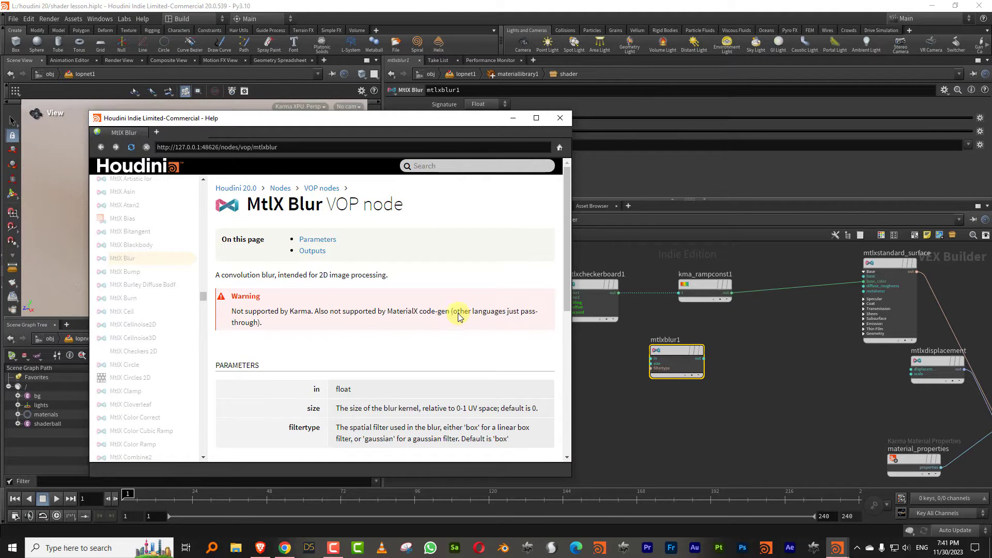
{"action": "left_click", "coordinate": [560, 117]}
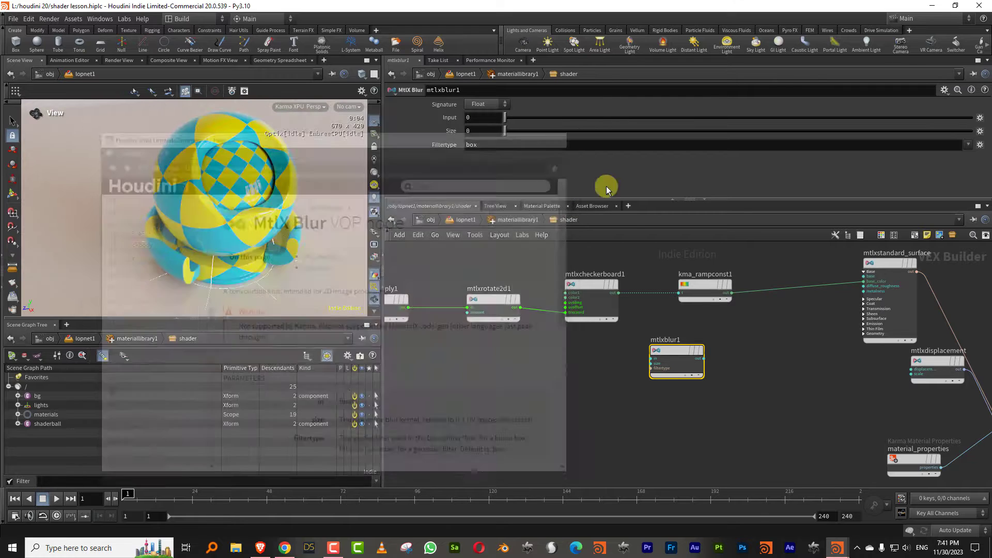
{"action": "key", "text": "Delete"}
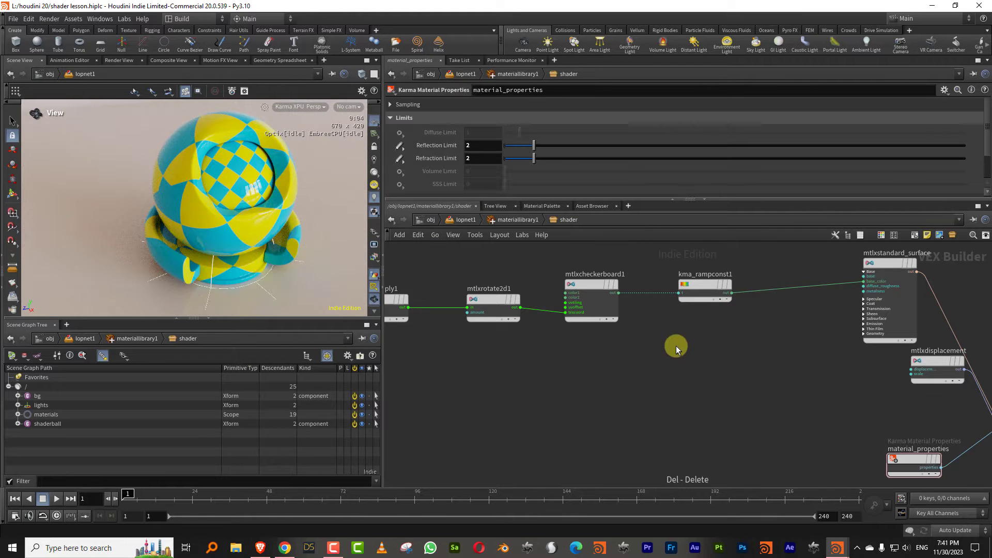
Step: Widen the network editor and move mtlxcheckerboard1 above the node chain to make room for other pattern nodes
{"action": "middle_click_drag", "start_coordinate": [674, 329], "coordinate": [709, 327]}
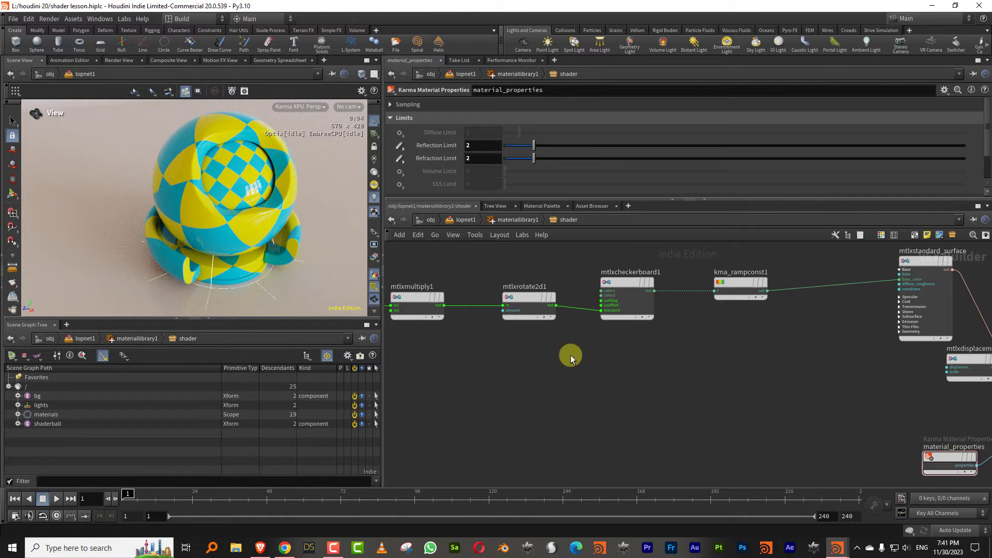
{"action": "middle_click_drag", "start_coordinate": [571, 355], "coordinate": [637, 330]}
{"action": "scroll", "coordinate": [613, 339], "scroll_direction": "down", "scroll_amount": 2}
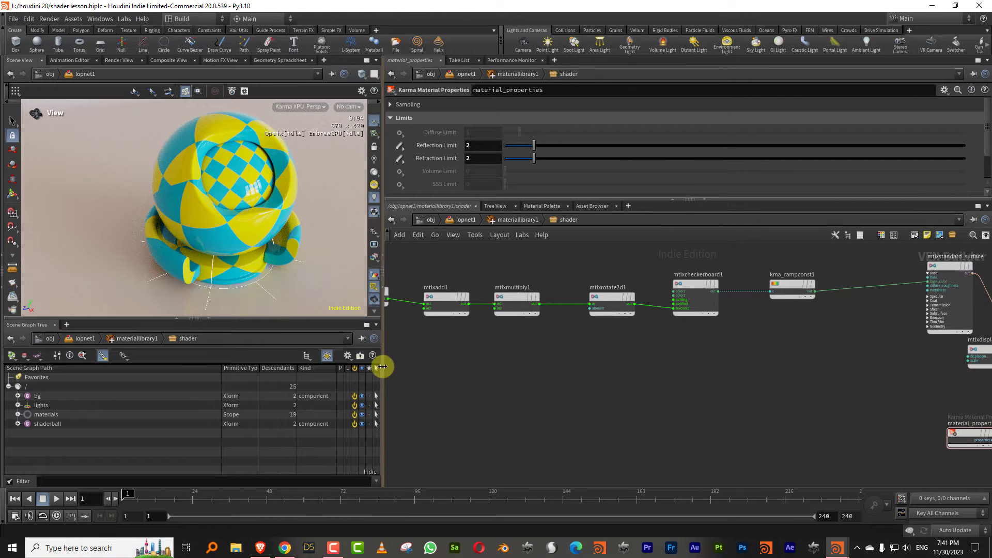
{"action": "left_click_drag", "start_coordinate": [382, 366], "coordinate": [344, 366]}
{"action": "left_click", "coordinate": [767, 312]}
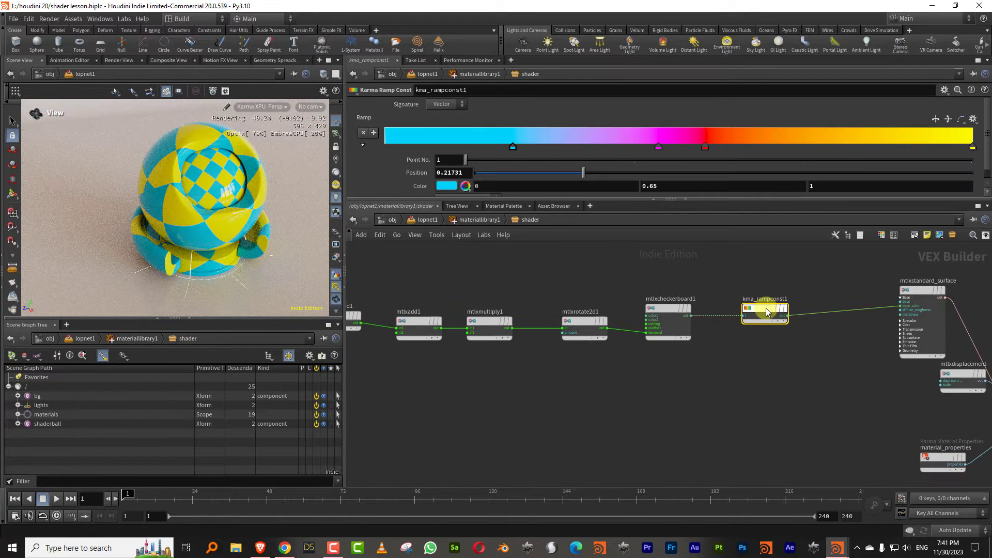
{"action": "left_click_drag", "start_coordinate": [767, 312], "coordinate": [766, 295]}
{"action": "left_click", "coordinate": [677, 312]}
{"action": "middle_click_drag", "start_coordinate": [733, 312], "coordinate": [701, 348]}
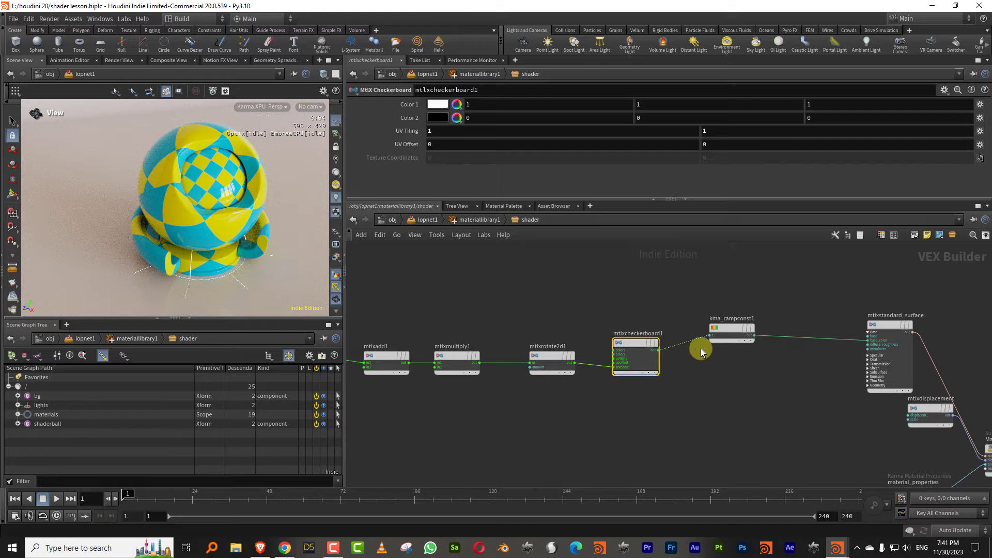
{"action": "left_click_drag", "start_coordinate": [650, 351], "coordinate": [640, 288]}
Step: Add a MtlX Circles2D procedural pattern node below mtlxrotate2d1
{"action": "key", "text": "Tab"}
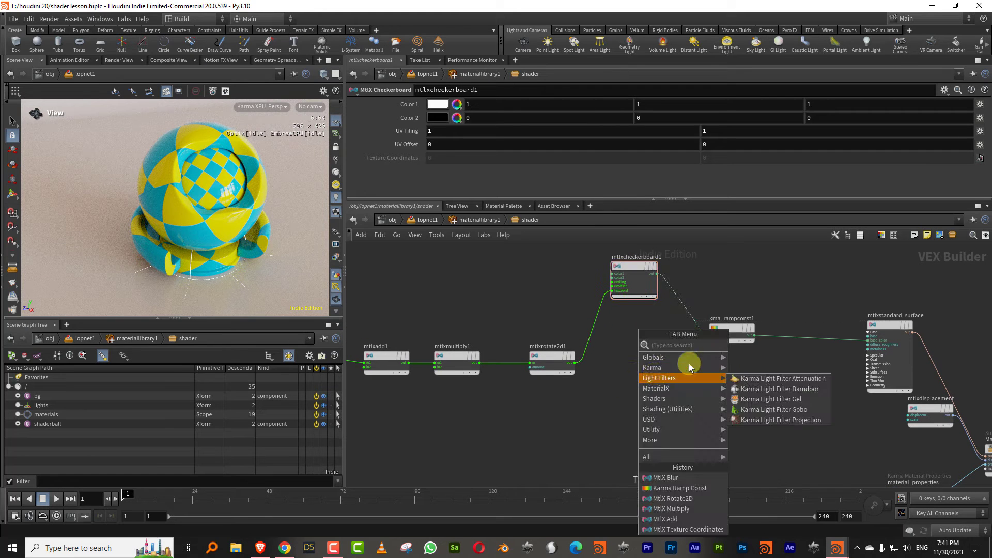
{"action": "mouse_move", "coordinate": [688, 389]}
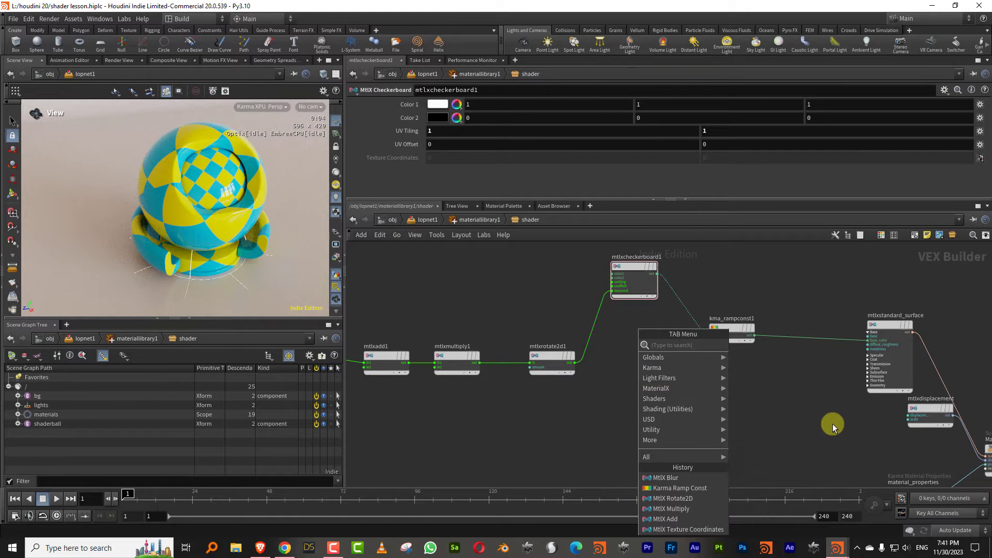
{"action": "mouse_move", "coordinate": [815, 441]}
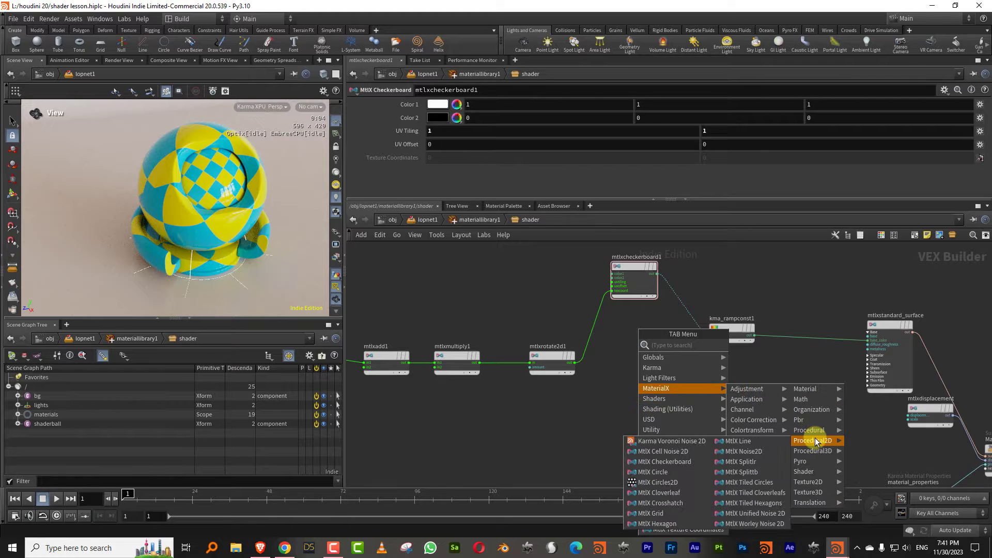
{"action": "left_click", "coordinate": [687, 485]}
{"action": "left_click", "coordinate": [557, 440]}
Step: Add a MtlX Tiled Circles procedural pattern node beside hmtlxcircles2d1
{"action": "key", "text": "Tab"}
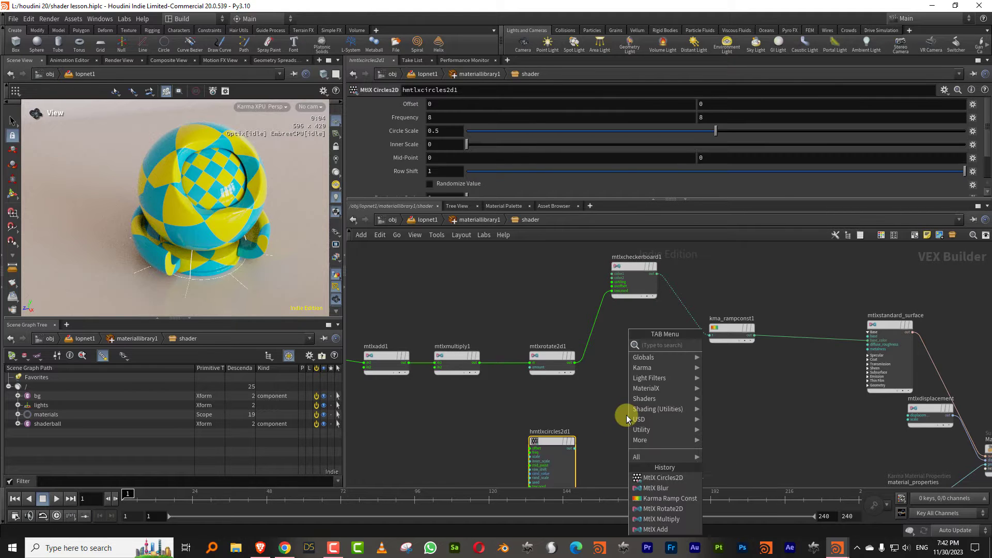
{"action": "mouse_move", "coordinate": [669, 389]}
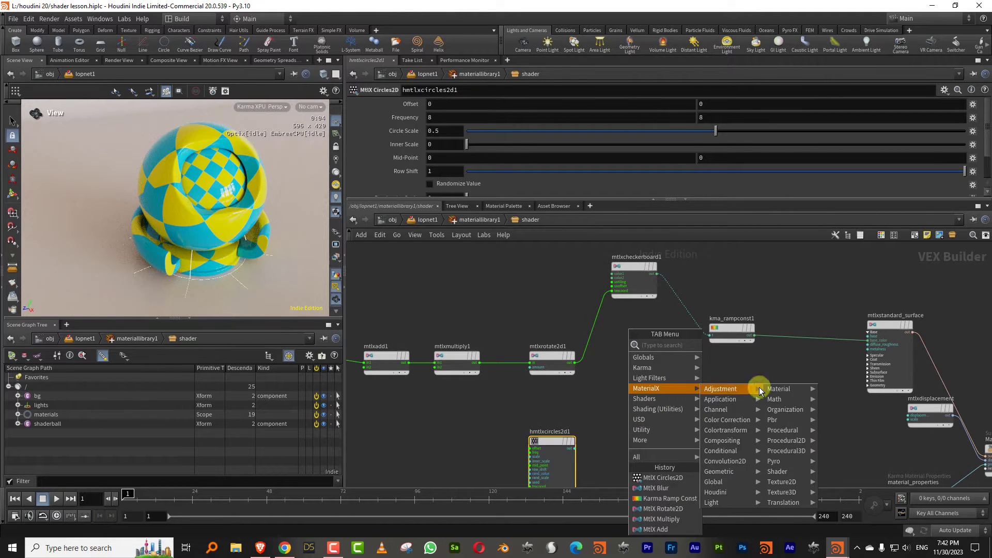
{"action": "mouse_move", "coordinate": [762, 433]}
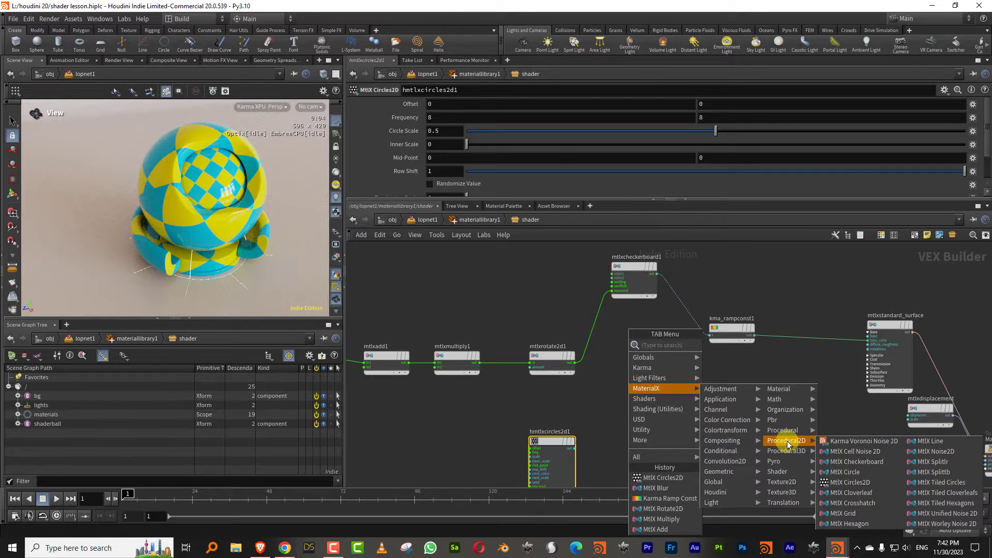
{"action": "left_click", "coordinate": [941, 482]}
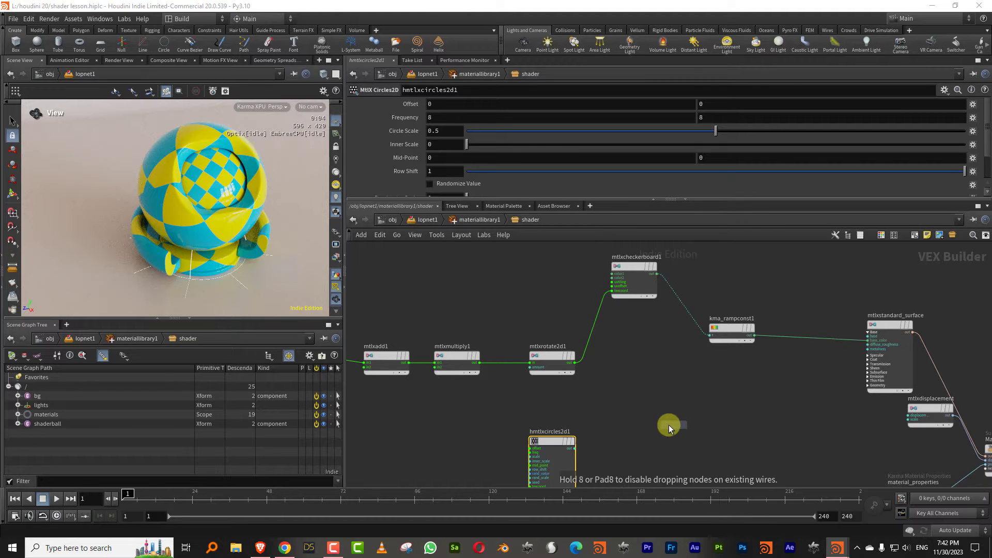
{"action": "left_click", "coordinate": [669, 425]}
{"action": "middle_click_drag", "start_coordinate": [604, 437], "coordinate": [612, 377]}
{"action": "scroll", "coordinate": [625, 363], "scroll_direction": "up", "scroll_amount": 1}
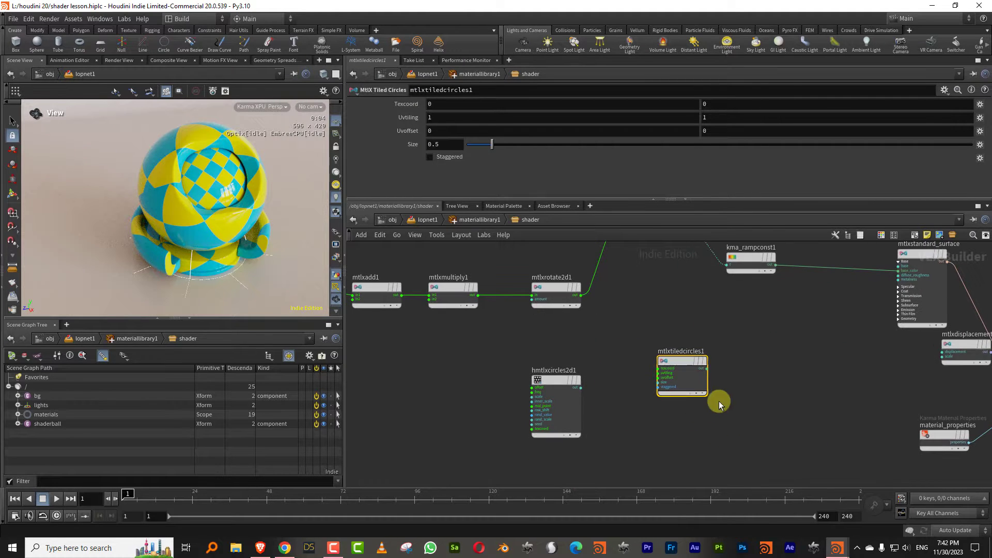
Step: Delete the mtlxtiledcircles1 node and move hmtlxcircles2d1 closer to the gap between mtlxrotate2d1 and kma_rampconst1
{"action": "left_click_drag", "start_coordinate": [617, 362], "coordinate": [714, 429]}
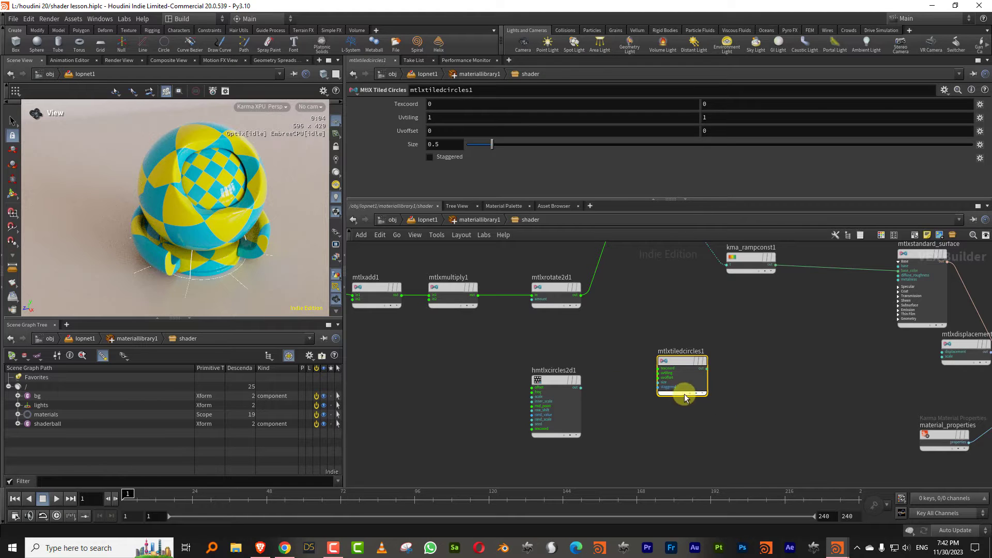
{"action": "key", "text": "Delete"}
{"action": "left_click_drag", "start_coordinate": [575, 378], "coordinate": [660, 329]}
{"action": "middle_click_drag", "start_coordinate": [660, 329], "coordinate": [635, 410]}
{"action": "scroll", "coordinate": [619, 344], "scroll_direction": "up", "scroll_amount": 3}
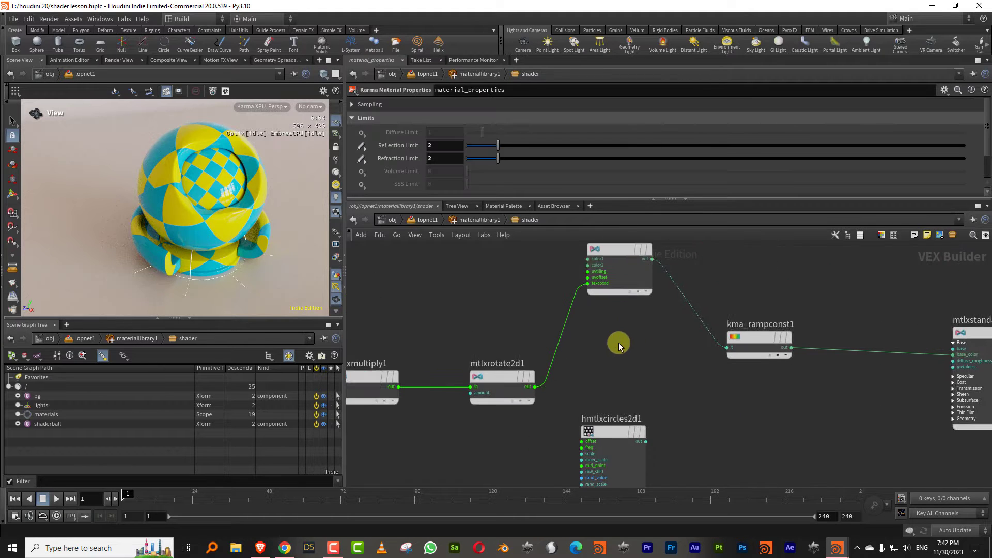
Step: Wire mtlxrotate2d1's output into the texcoord input of hmtlxcircles2d1 and the circles output into kma_rampconst1
{"action": "left_click_drag", "start_coordinate": [534, 388], "coordinate": [561, 422]}
{"action": "middle_click_drag", "start_coordinate": [541, 426], "coordinate": [564, 310]}
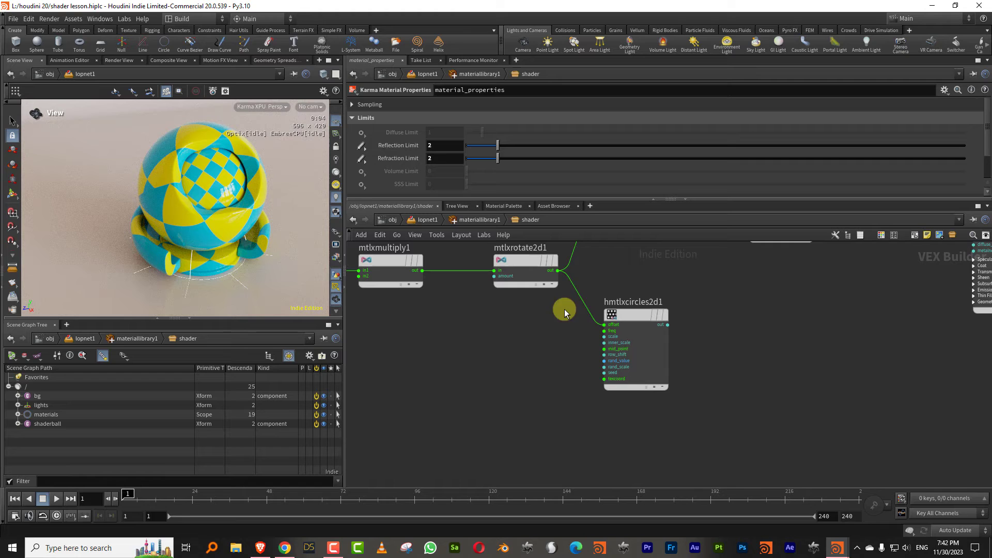
{"action": "left_click_drag", "start_coordinate": [563, 270], "coordinate": [604, 378]}
{"action": "middle_click_drag", "start_coordinate": [693, 284], "coordinate": [615, 388]}
{"action": "left_click_drag", "start_coordinate": [590, 429], "coordinate": [672, 335]}
Step: Delete the mtlxcheckerboard1 node and bring up the parameters of hmtlxcircles2d1
{"action": "middle_click_drag", "start_coordinate": [611, 271], "coordinate": [603, 339]}
{"action": "left_click", "coordinate": [585, 327]}
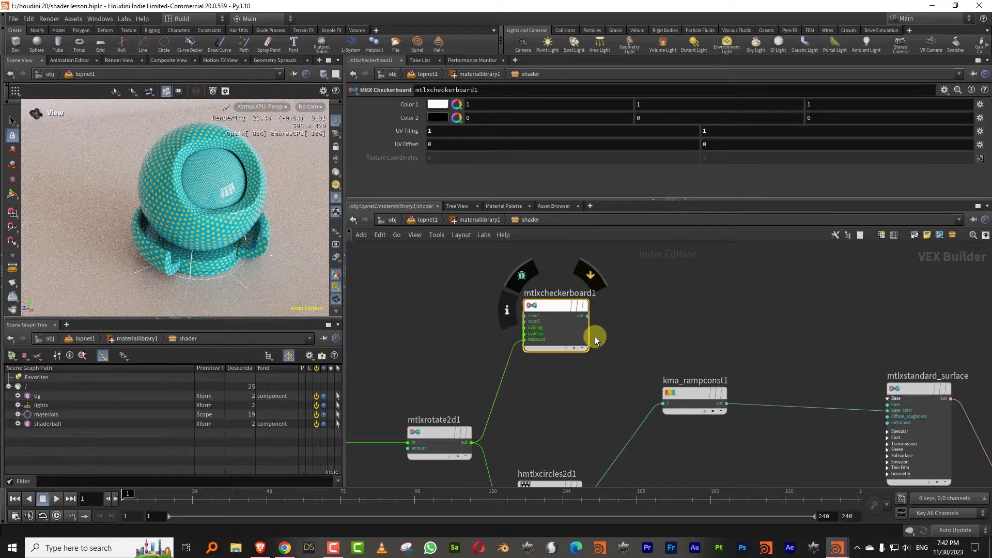
{"action": "key", "text": "Delete"}
{"action": "left_click_drag", "start_coordinate": [578, 416], "coordinate": [542, 481]}
{"action": "middle_click_drag", "start_coordinate": [595, 356], "coordinate": [616, 253]}
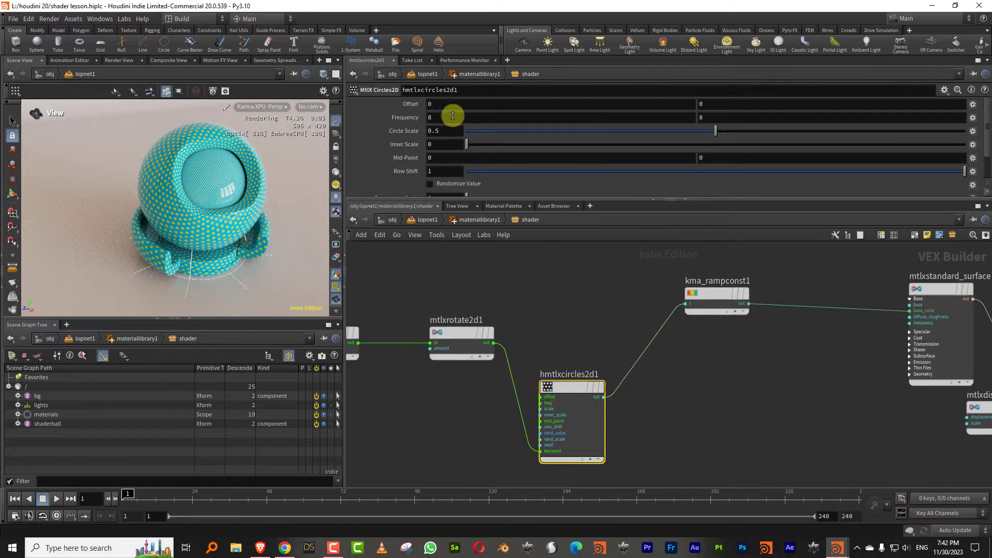
{"action": "left_click", "coordinate": [451, 117]}
Step: Set both components of Input 2 on mtlxmultiply1 to 2
{"action": "left_click_drag", "start_coordinate": [512, 291], "coordinate": [428, 355]}
{"action": "middle_click_drag", "start_coordinate": [370, 296], "coordinate": [542, 276]}
{"action": "left_click", "coordinate": [497, 315]}
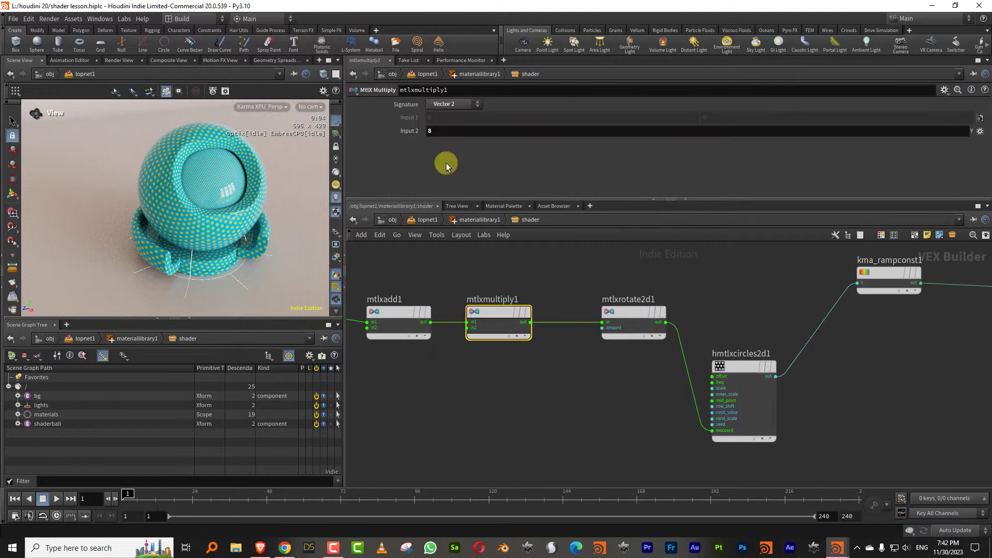
{"action": "left_click", "coordinate": [409, 132]}
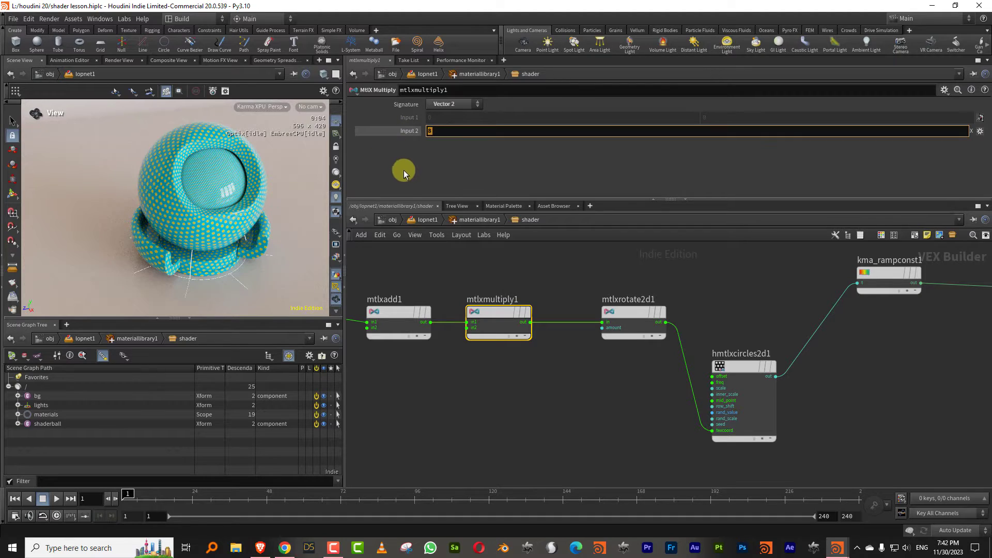
{"action": "type", "text": "2"}
{"action": "key", "text": "Return"}
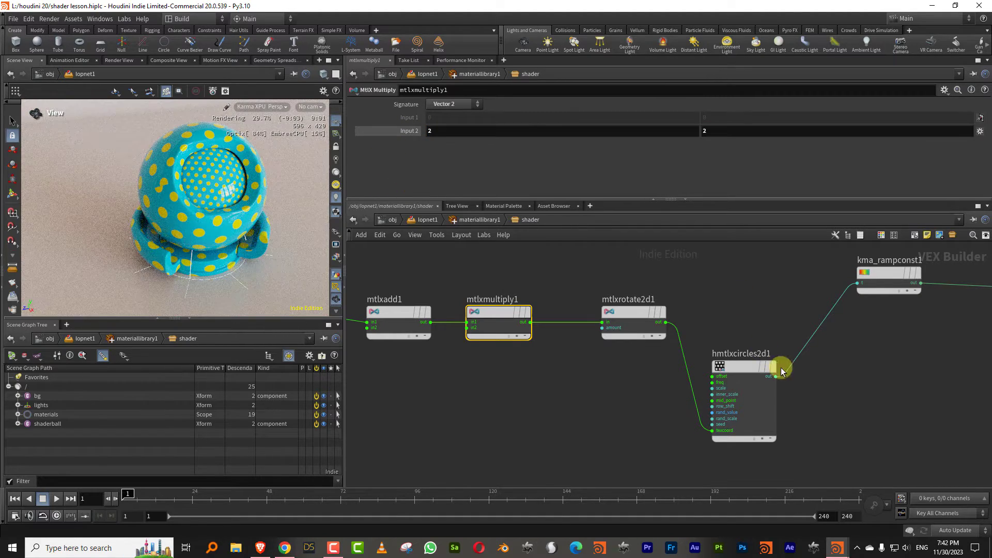
Step: Set both Frequency values of hmtlxcircles2d1 to 5
{"action": "left_click", "coordinate": [724, 398]}
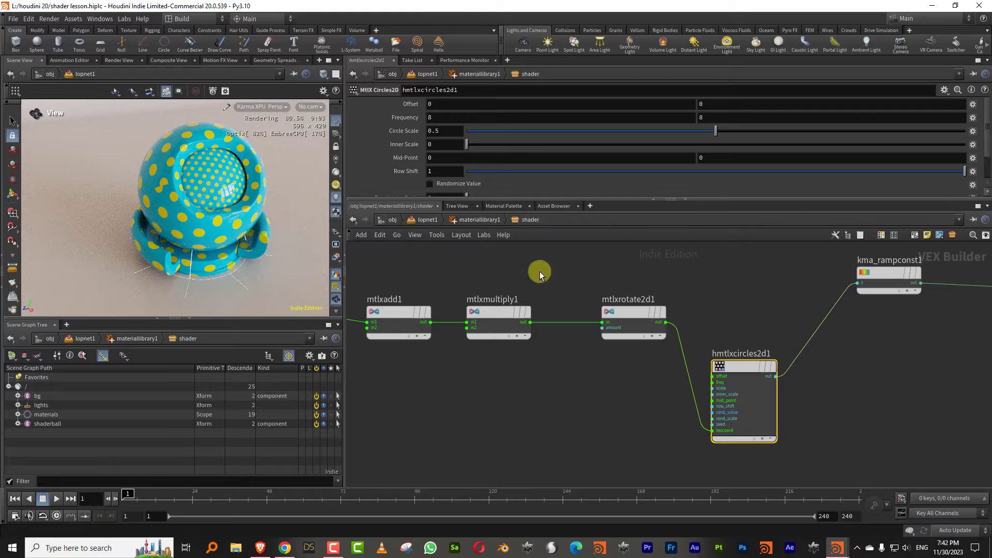
{"action": "left_click", "coordinate": [405, 118]}
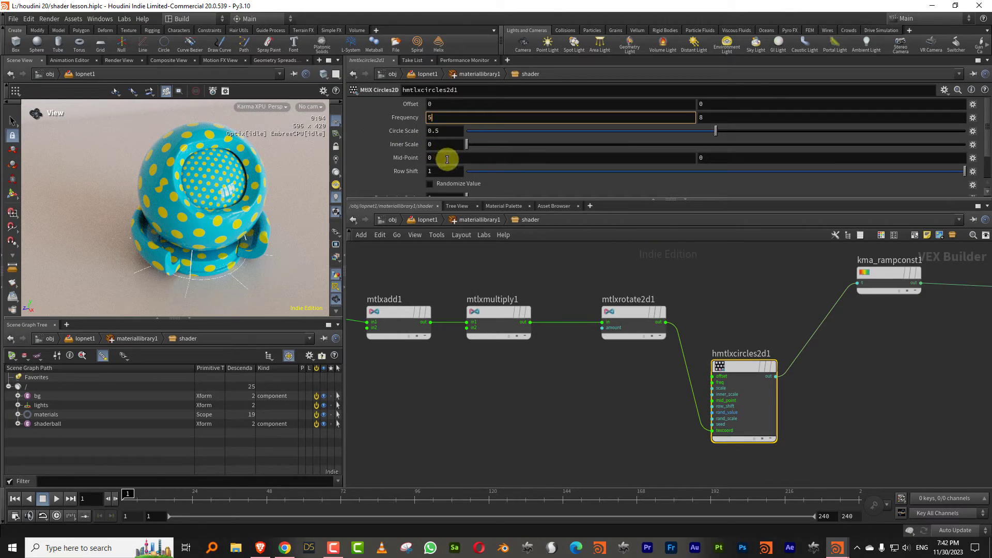
{"action": "type", "text": "5"}
{"action": "key", "text": "Return"}
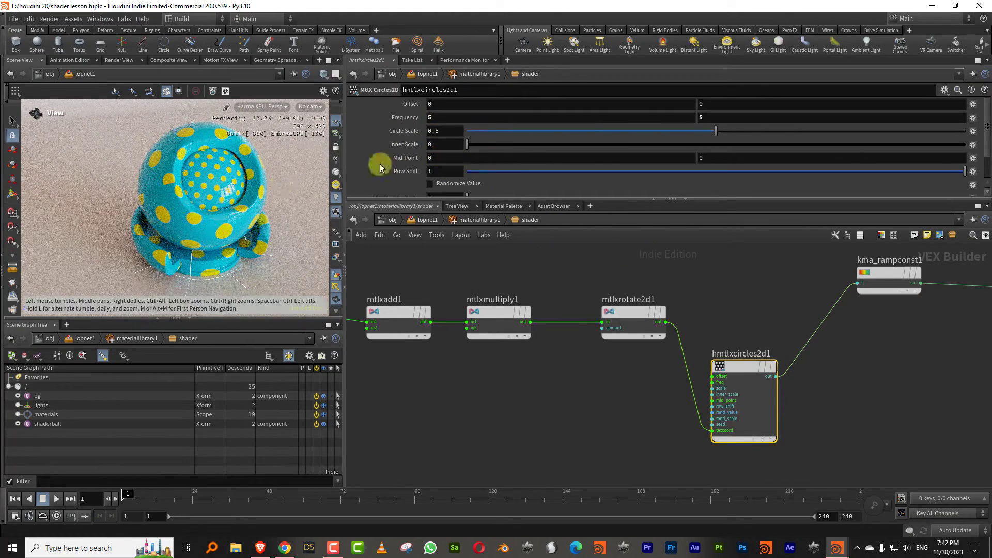
Step: Turn the dots into thin rings with a Circle Scale of about 0.715 and an Inner Scale of about 0.817
{"action": "mouse_move", "coordinate": [776, 130]}
{"action": "left_mouse_down"}
{"action": "mouse_move", "coordinate": [965, 129]}
{"action": "mouse_move", "coordinate": [767, 130]}
{"action": "left_mouse_up"}
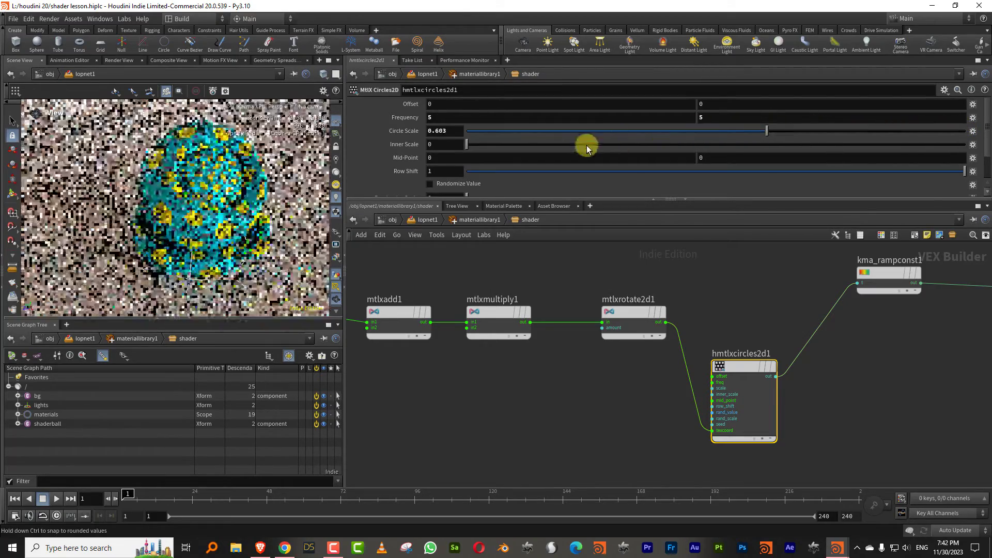
{"action": "left_click_drag", "start_coordinate": [587, 149], "coordinate": [637, 149]}
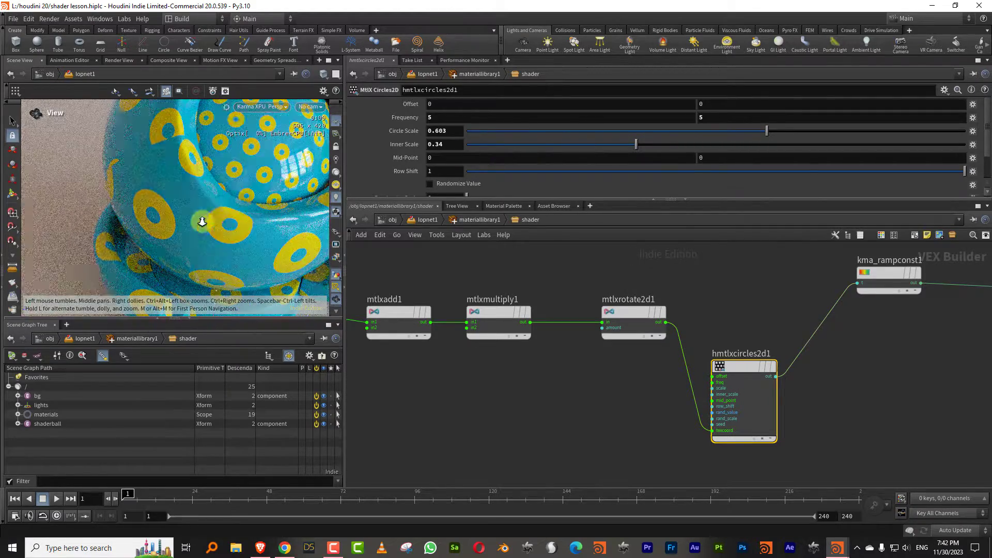
{"action": "left_click_drag", "start_coordinate": [729, 148], "coordinate": [824, 138]}
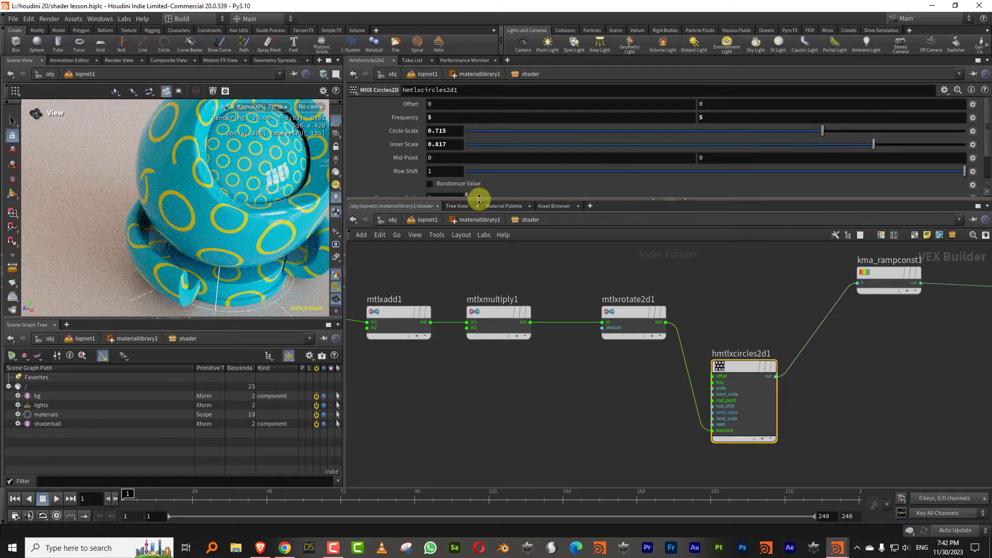
Step: Set the circles' Row Shift to 0, first Mid-Point value to 0.5, Inner Scale to about 0.623 and Circle Scale to 1
{"action": "left_click_drag", "start_coordinate": [478, 200], "coordinate": [476, 282]}
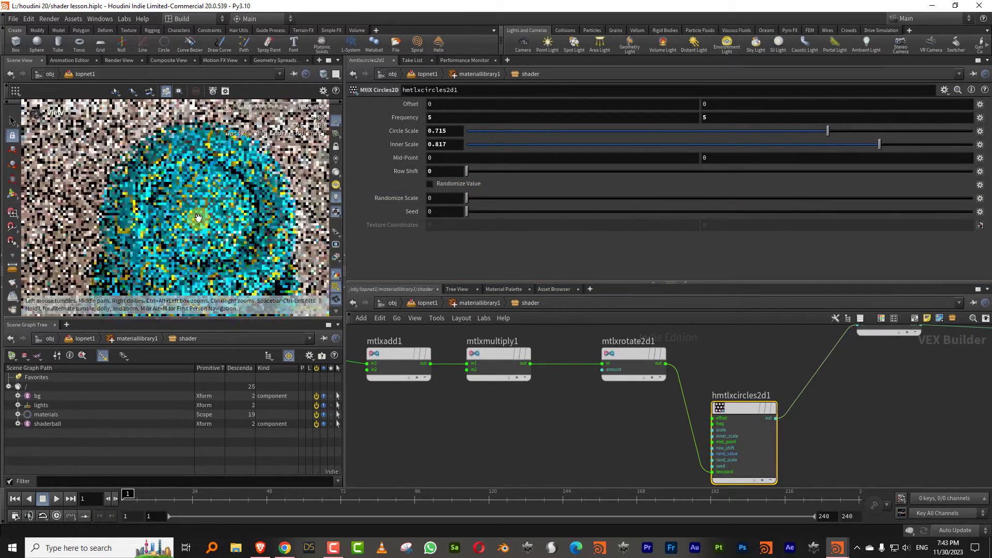
{"action": "left_click_drag", "start_coordinate": [549, 173], "coordinate": [421, 169]}
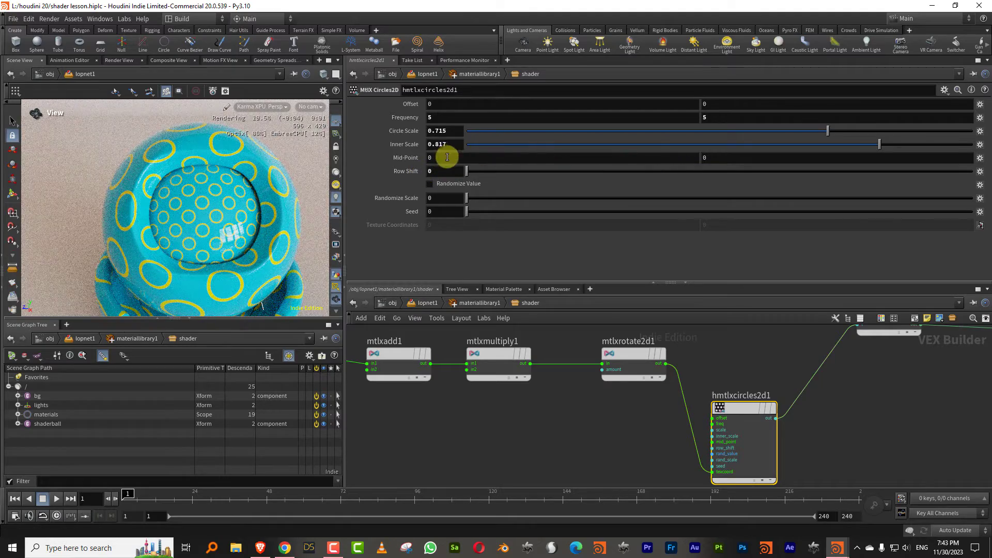
{"action": "middle_click_drag", "start_coordinate": [447, 157], "coordinate": [479, 157]}
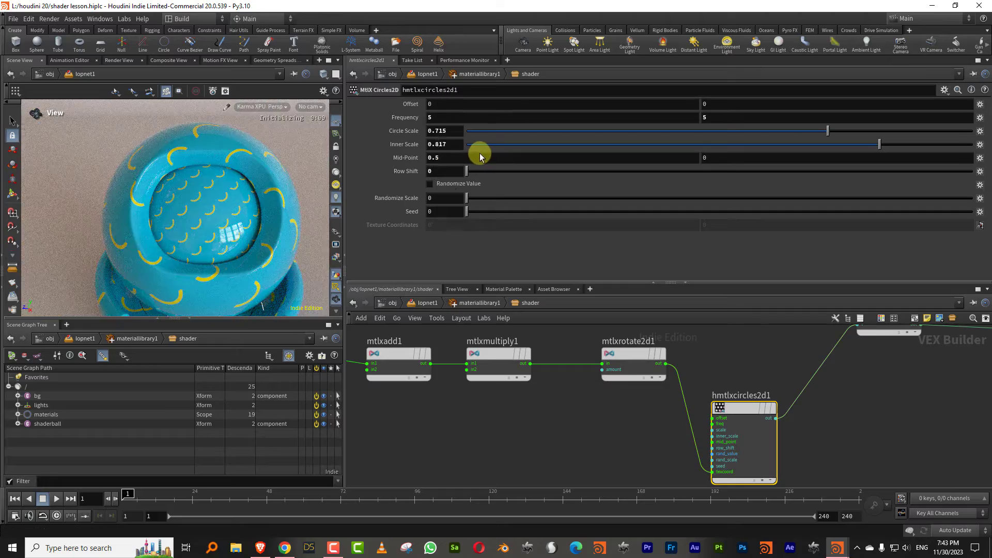
{"action": "left_click_drag", "start_coordinate": [824, 147], "coordinate": [782, 144]}
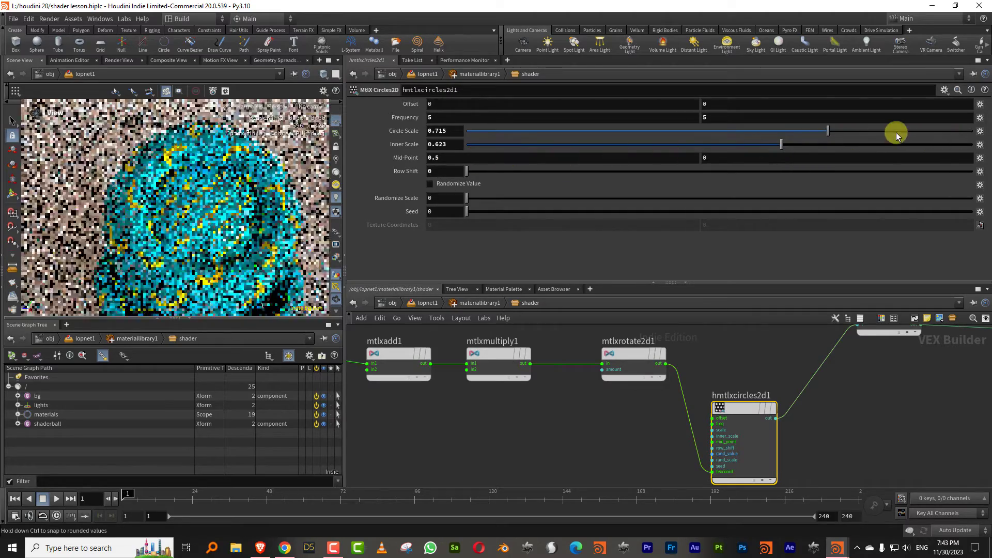
{"action": "left_click_drag", "start_coordinate": [853, 133], "coordinate": [988, 143]}
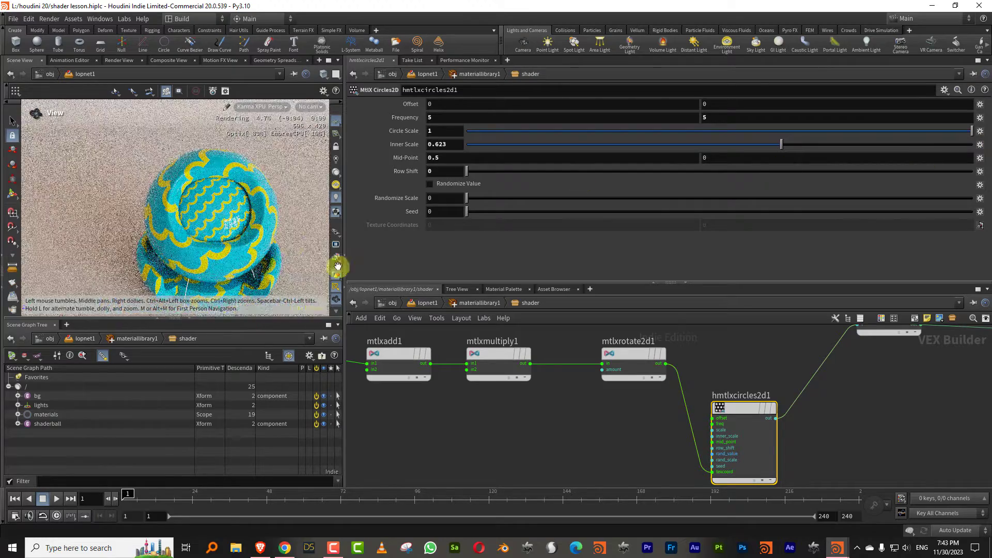
Step: Set the rotation Amount of mtlxrotate2d1 to 0 and check the pattern on the shader ball
{"action": "left_click", "coordinate": [643, 354]}
{"action": "left_click_drag", "start_coordinate": [453, 121], "coordinate": [405, 130]}
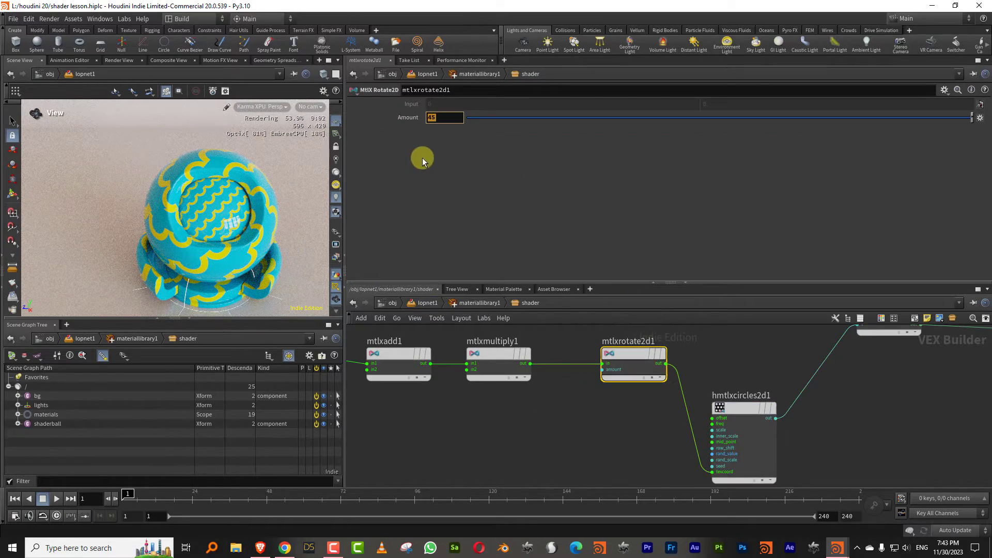
{"action": "type", "text": "0"}
{"action": "key", "text": "Return"}
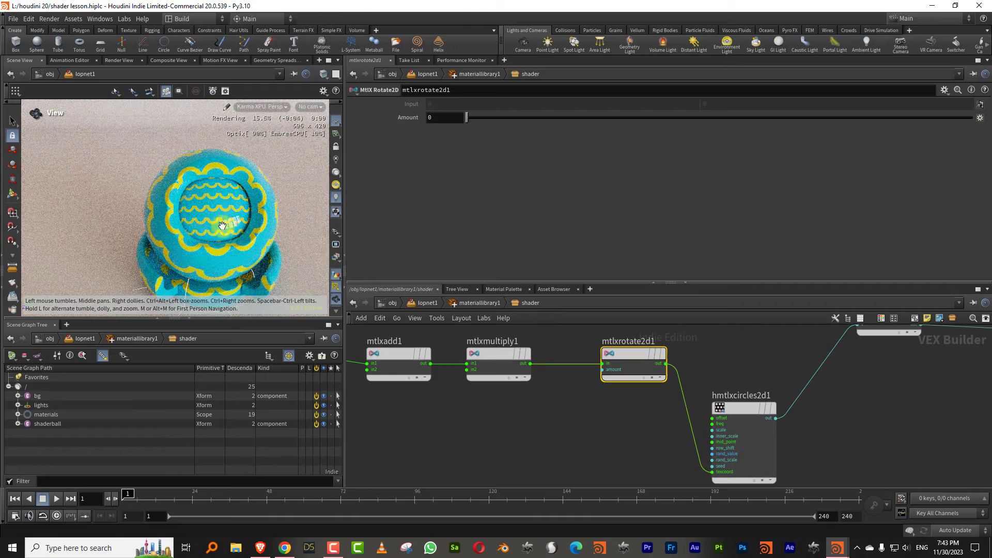
{"action": "scroll", "coordinate": [223, 225], "scroll_direction": "up", "scroll_amount": 3}
{"action": "left_click_drag", "start_coordinate": [226, 217], "coordinate": [271, 215]}
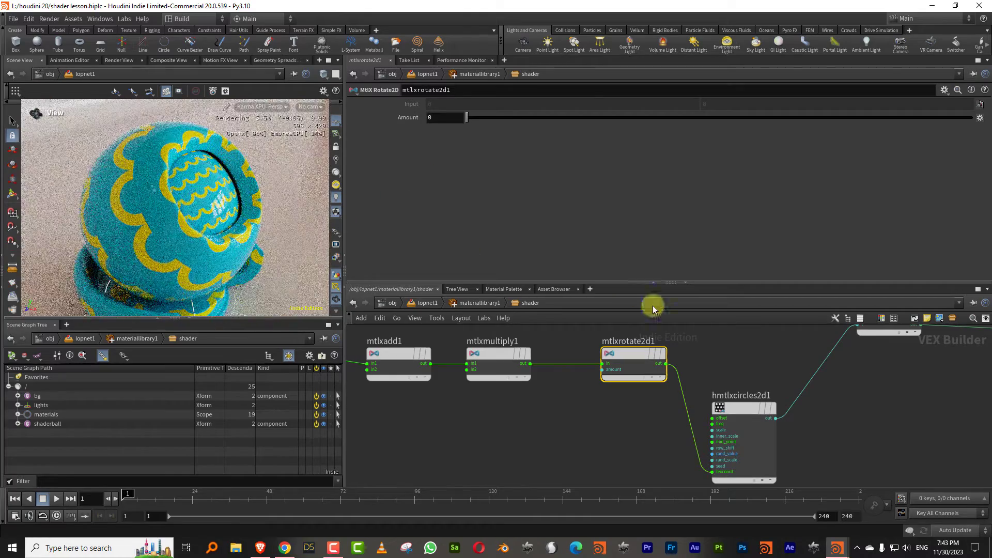
Step: Set hmtlxcircles2d1's Inner Scale to about 0.513 and Circle Scale to 1.2, and enable Randomize Value
{"action": "left_click", "coordinate": [733, 429]}
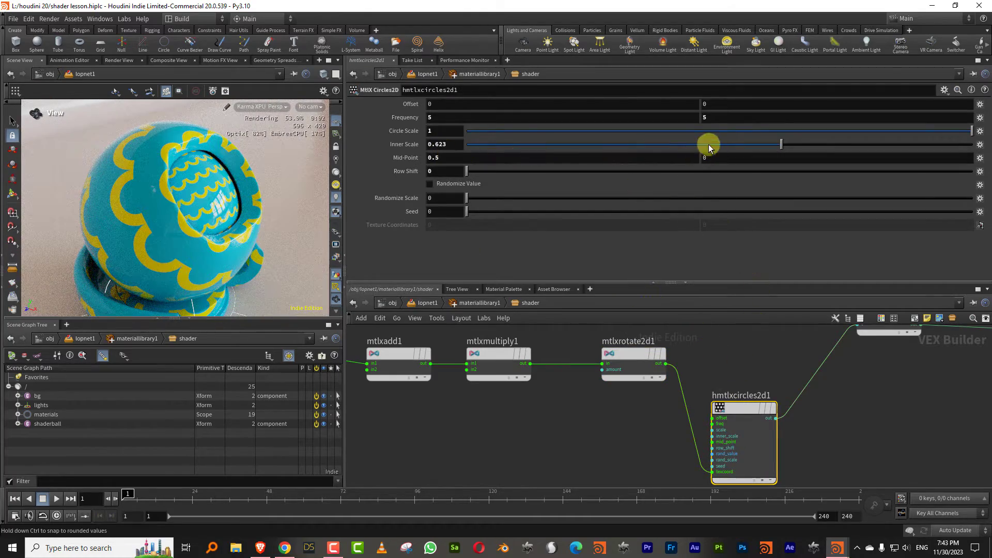
{"action": "mouse_move", "coordinate": [709, 147]}
{"action": "left_mouse_down"}
{"action": "mouse_move", "coordinate": [629, 142]}
{"action": "mouse_move", "coordinate": [726, 146]}
{"action": "left_mouse_up"}
{"action": "middle_click_drag", "start_coordinate": [441, 131], "coordinate": [464, 125]}
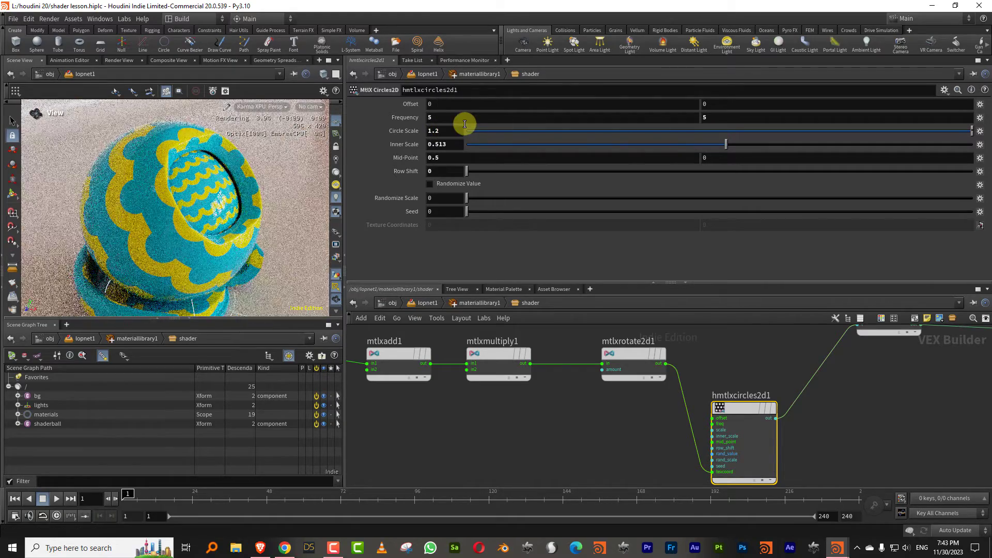
{"action": "mouse_move", "coordinate": [185, 222]}
{"action": "left_mouse_down"}
{"action": "mouse_move", "coordinate": [221, 219]}
{"action": "mouse_move", "coordinate": [189, 208]}
{"action": "left_mouse_up"}
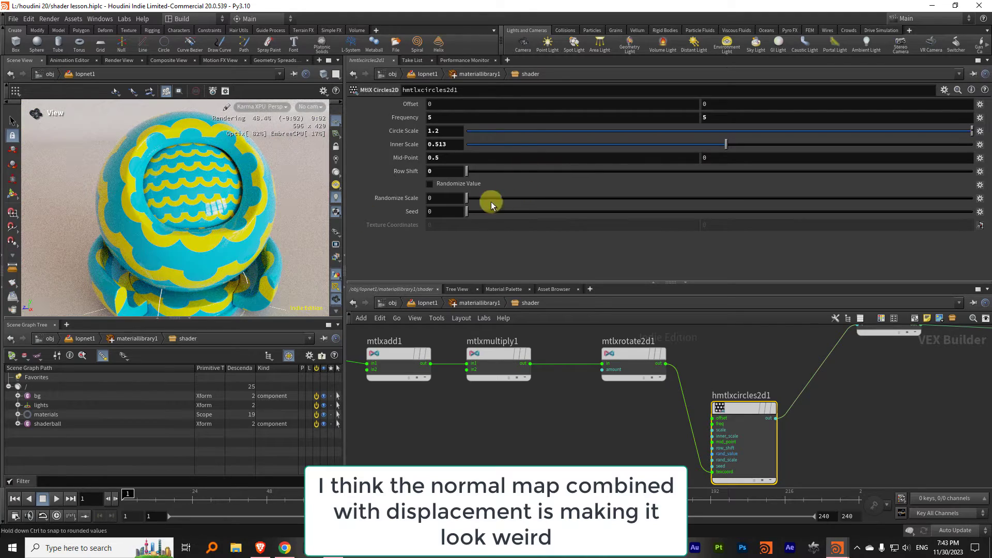
{"action": "left_click", "coordinate": [430, 184]}
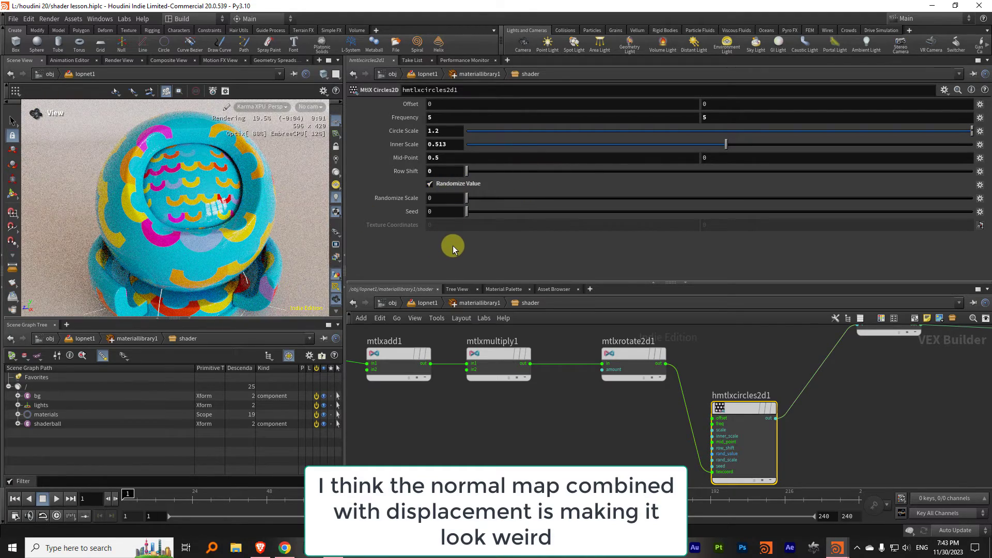
Step: Move the kma_rampconst1 ramp's cyan point to position 0 and its magenta point to about 0.014
{"action": "middle_click_drag", "start_coordinate": [704, 382], "coordinate": [568, 428]}
{"action": "left_click_drag", "start_coordinate": [663, 348], "coordinate": [782, 383]}
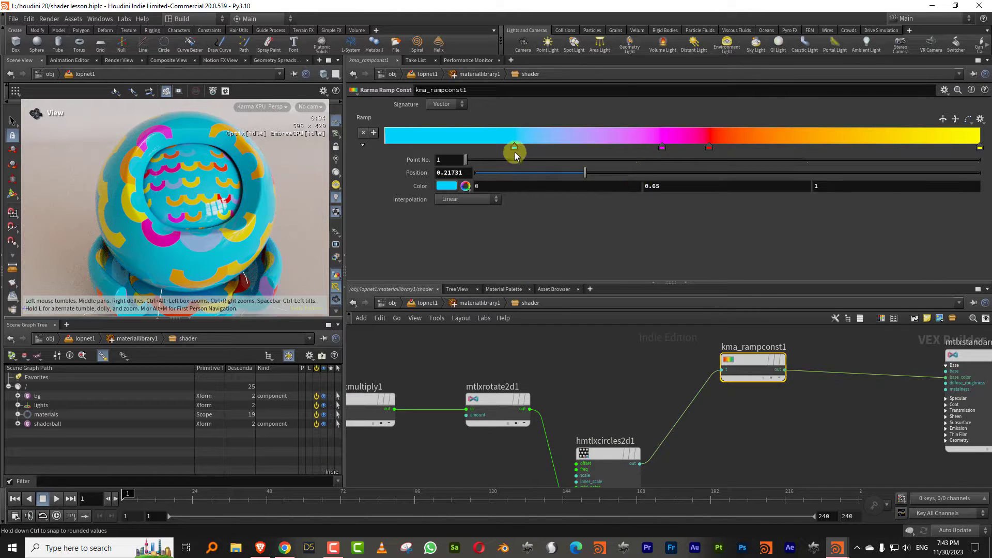
{"action": "left_click_drag", "start_coordinate": [515, 150], "coordinate": [383, 148]}
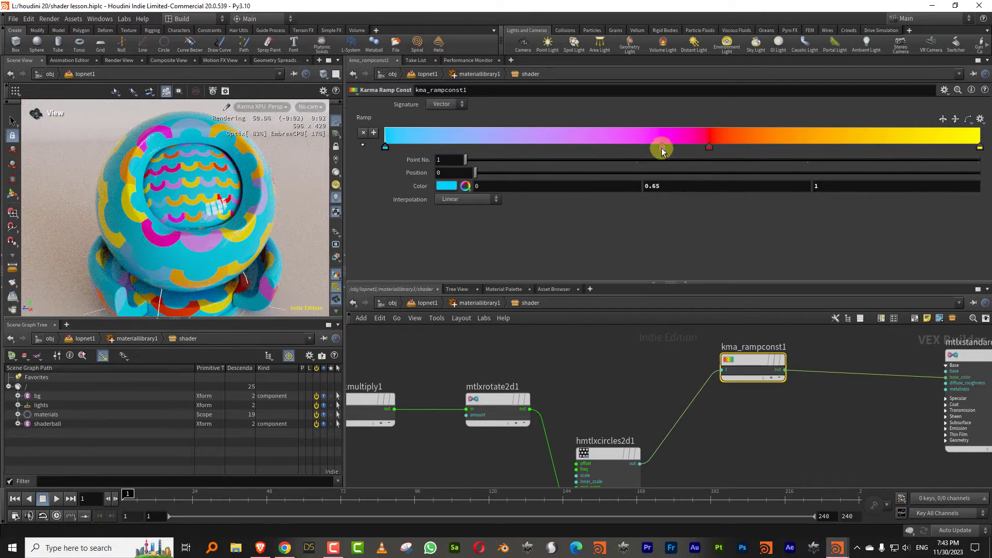
{"action": "left_click_drag", "start_coordinate": [662, 149], "coordinate": [390, 148]}
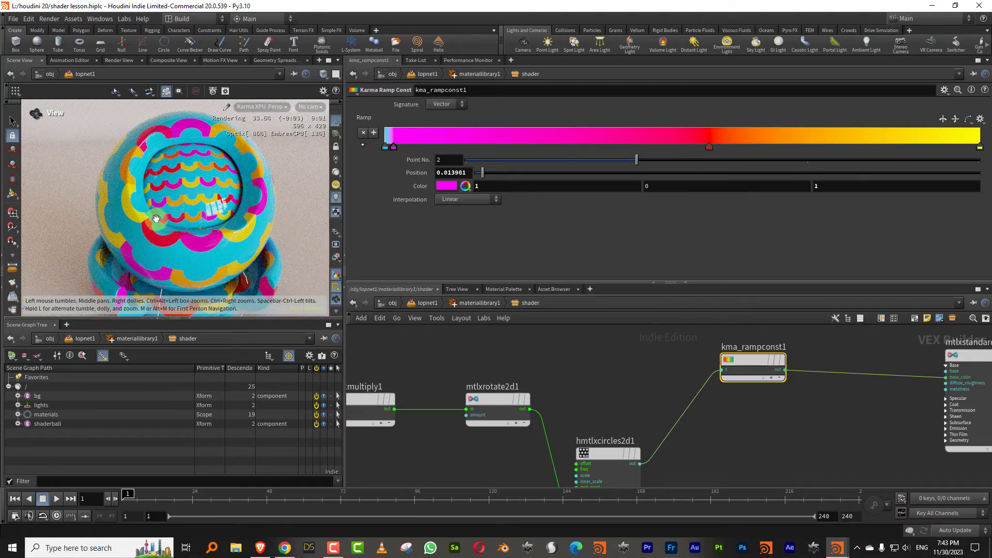
{"action": "scroll", "coordinate": [165, 223], "scroll_direction": "down", "scroll_amount": 3}
{"action": "mouse_move", "coordinate": [164, 224]}
{"action": "left_mouse_down"}
{"action": "mouse_move", "coordinate": [192, 234]}
{"action": "mouse_move", "coordinate": [111, 248]}
{"action": "mouse_move", "coordinate": [168, 217]}
{"action": "left_mouse_up"}
{"action": "scroll", "coordinate": [169, 215], "scroll_direction": "up", "scroll_amount": 3}
Step: Try a Randomize Scale of 0.14 on hmtlxcircles2d1, reset it to 0, and set Row Shift to about 0.472
{"action": "middle_click_drag", "start_coordinate": [565, 358], "coordinate": [551, 332]}
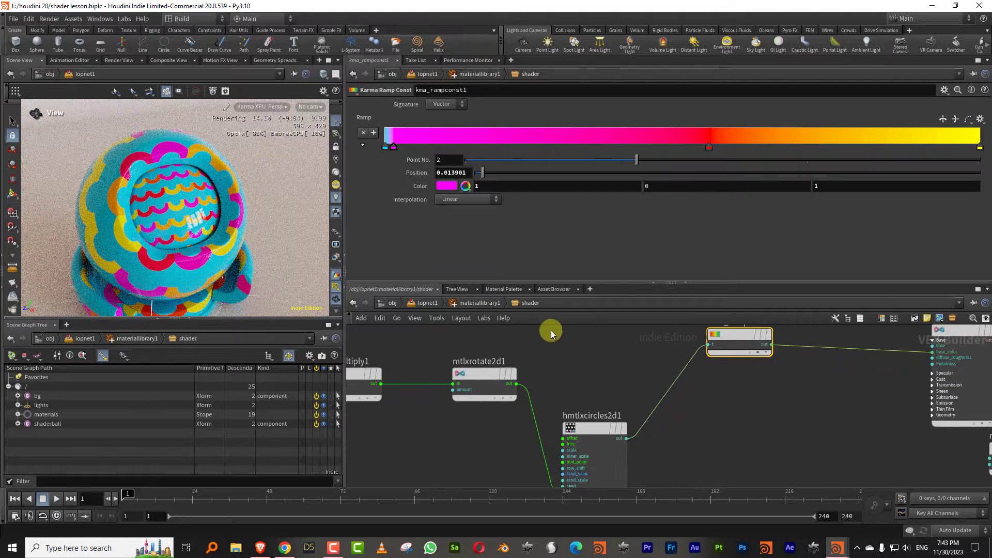
{"action": "left_click_drag", "start_coordinate": [620, 423], "coordinate": [629, 356]}
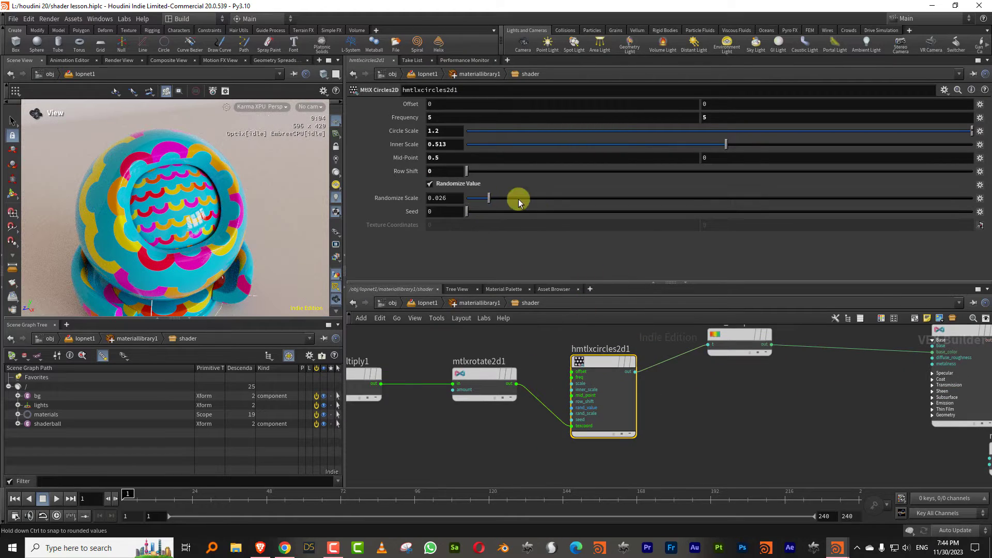
{"action": "left_click_drag", "start_coordinate": [519, 200], "coordinate": [537, 199]}
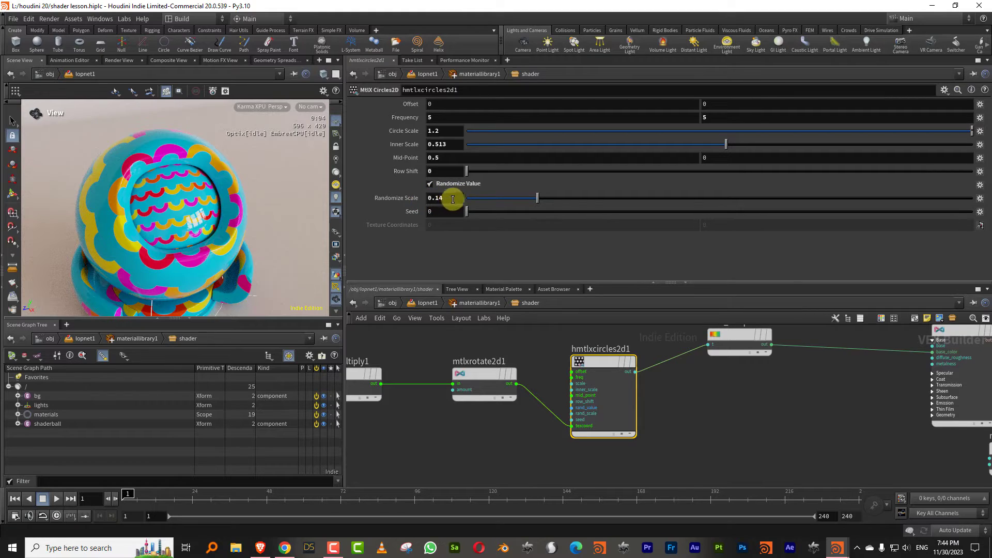
{"action": "left_click_drag", "start_coordinate": [471, 200], "coordinate": [437, 216]}
{"action": "left_click_drag", "start_coordinate": [469, 171], "coordinate": [706, 174]}
Step: Move the hmtlxcircles2d1 node up in line between mtlxrotate2d1 and kma_rampconst1
{"action": "middle_click_drag", "start_coordinate": [391, 402], "coordinate": [442, 409]}
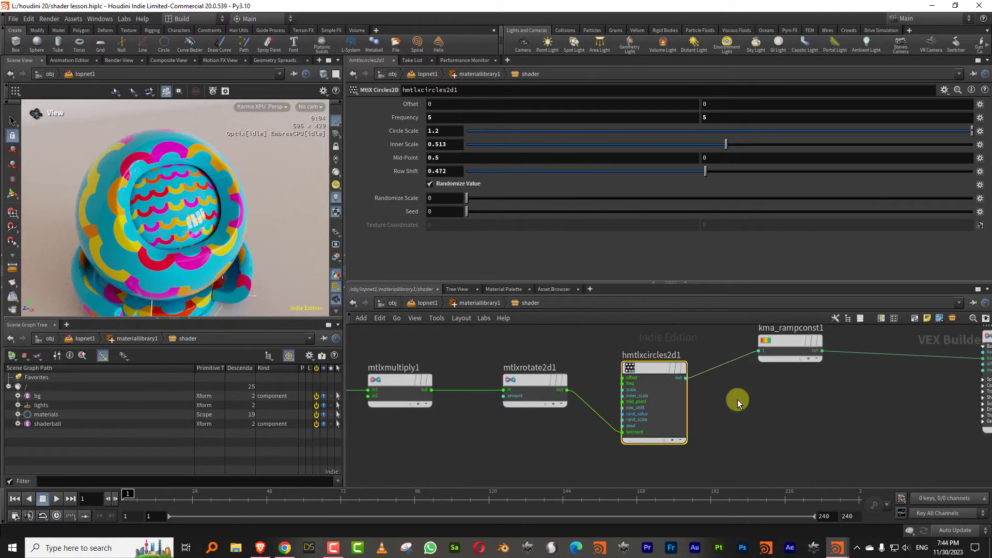
{"action": "middle_click_drag", "start_coordinate": [731, 398], "coordinate": [620, 473]}
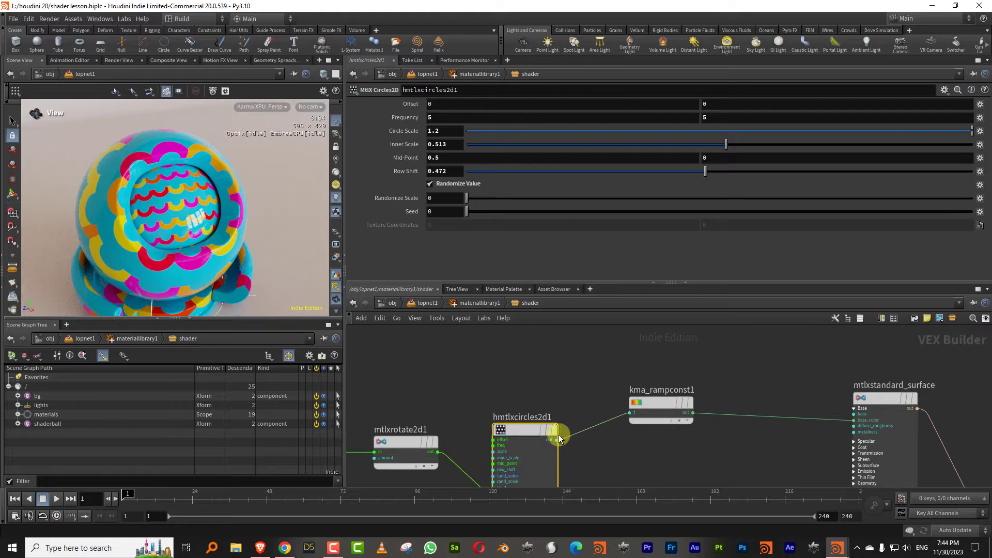
{"action": "left_click_drag", "start_coordinate": [538, 433], "coordinate": [543, 397]}
{"action": "left_click_drag", "start_coordinate": [590, 367], "coordinate": [547, 434]}
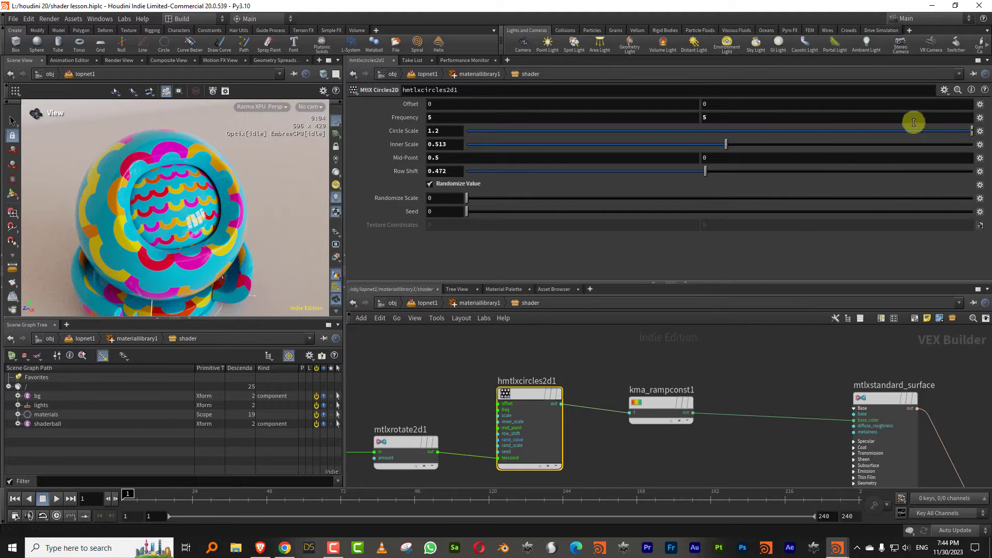
Step: Set hmtlxcircles2d1's Circle Scale to 1 and its first Mid-Point value to 0
{"action": "left_click_drag", "start_coordinate": [970, 130], "coordinate": [982, 133]}
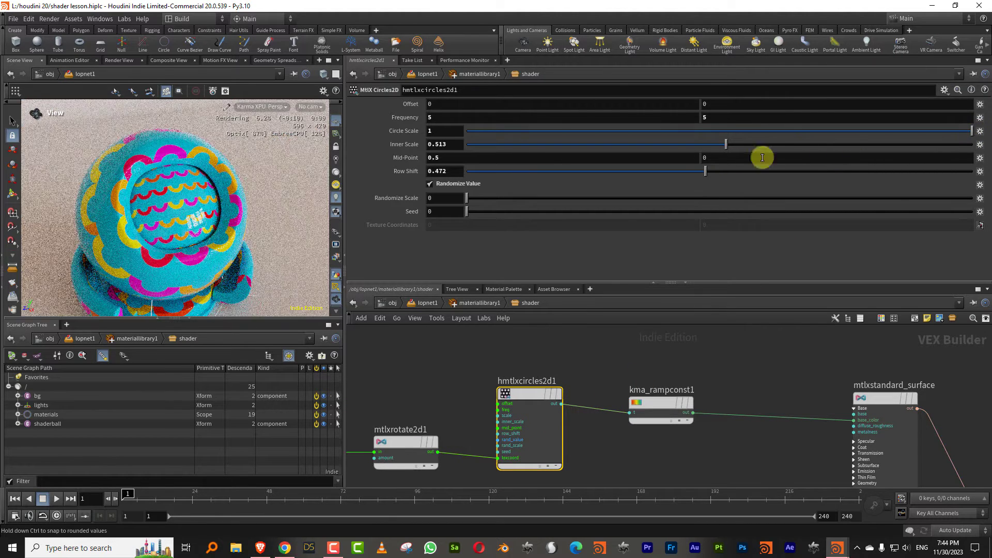
{"action": "left_click", "coordinate": [430, 158]}
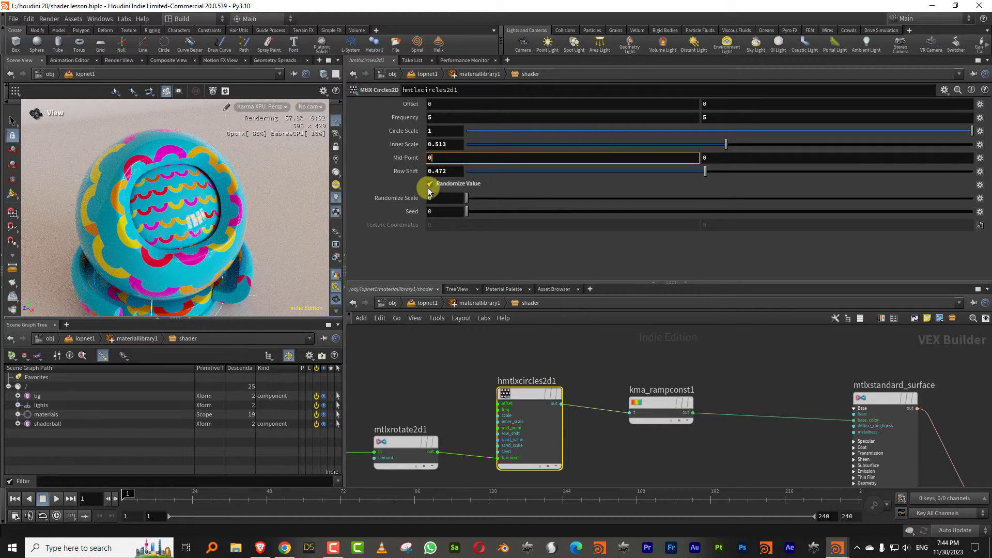
{"action": "type", "text": "0"}
{"action": "key", "text": "Return"}
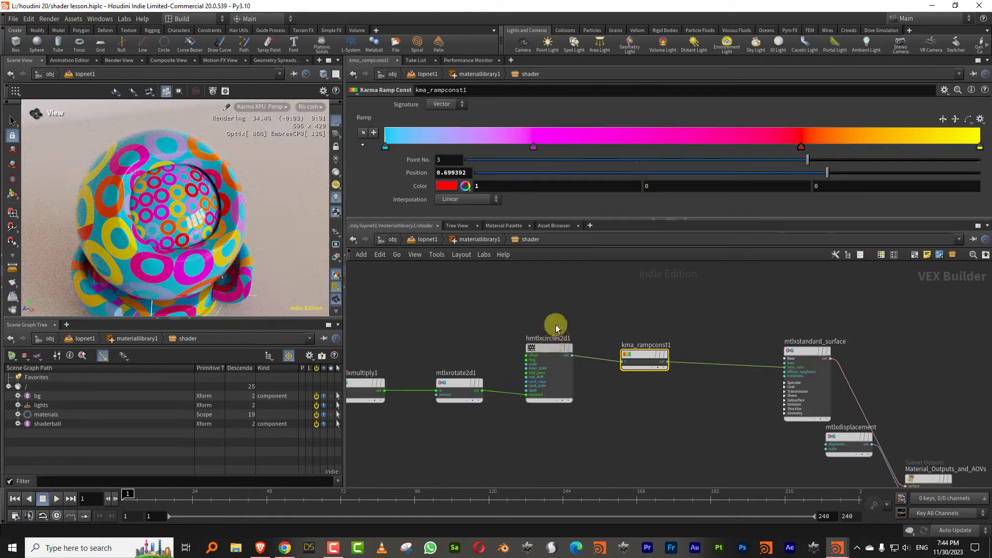
Step: Move hmtlxcircles2d1 up and add a MtlX Tiled Hexagons node beneath it, between mtlxrotate2d1 and kma_rampconst1
{"action": "left_click_drag", "start_coordinate": [556, 325], "coordinate": [553, 280]}
{"action": "key", "text": "Tab"}
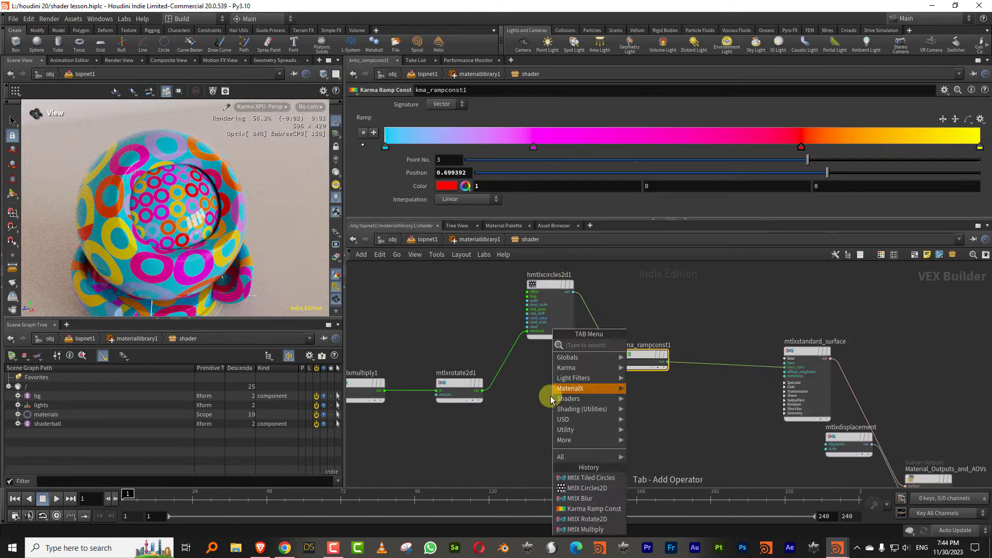
{"action": "mouse_move", "coordinate": [598, 389]}
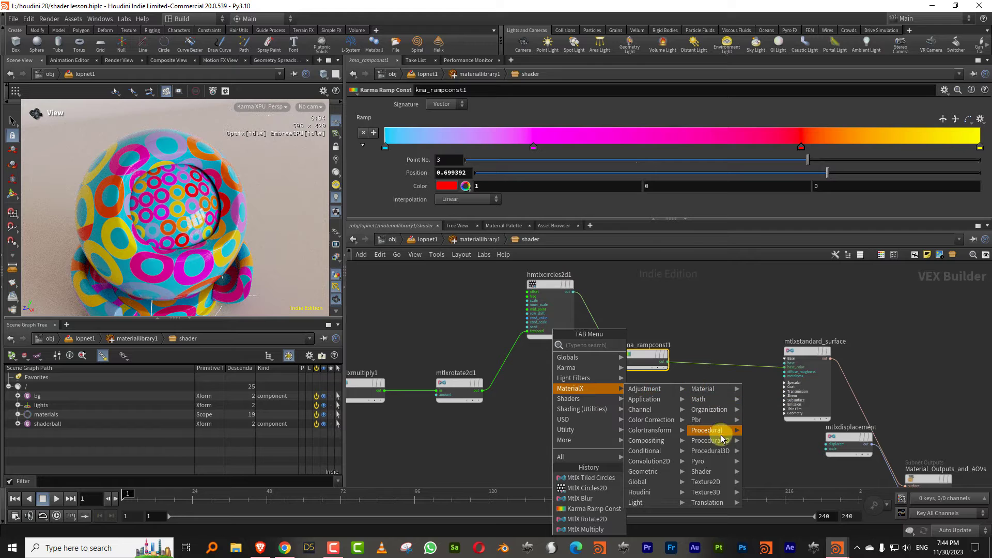
{"action": "mouse_move", "coordinate": [723, 438]}
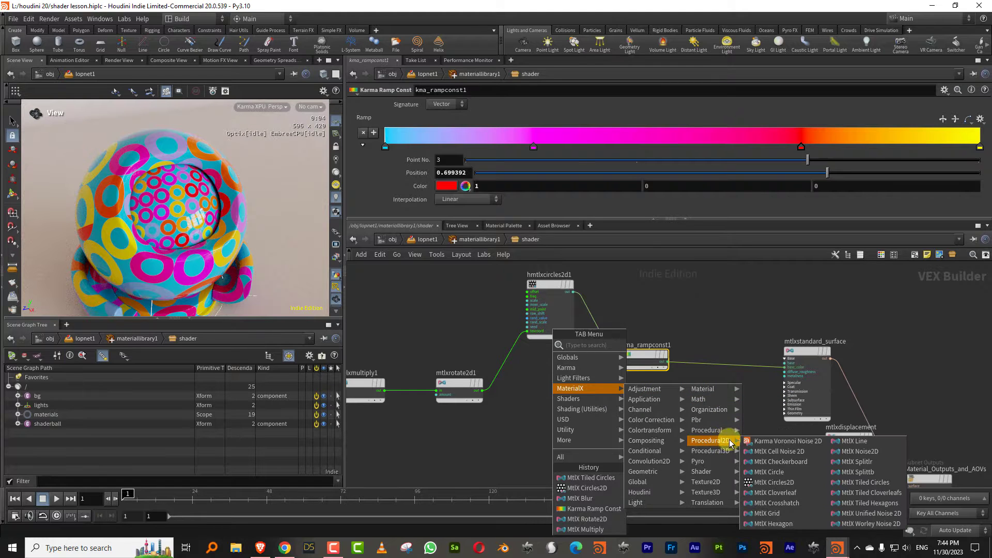
{"action": "left_click", "coordinate": [868, 503]}
{"action": "left_click", "coordinate": [536, 366]}
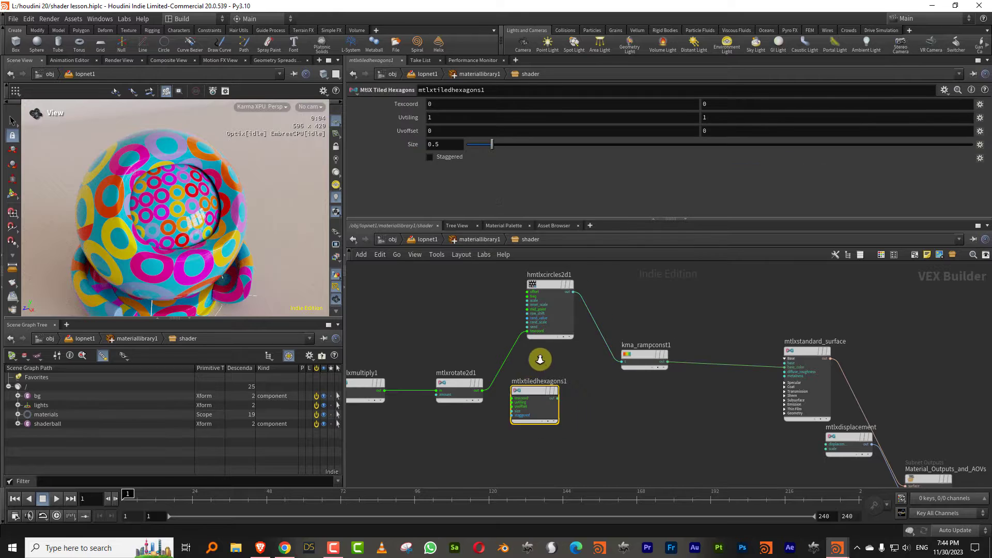
Step: Wire mtlxrotate2d1 into mtlxtiledhexagons1's texcoord and the hexagons' output into kma_rampconst1, then align the hexagons node between them
{"action": "scroll", "coordinate": [536, 366], "scroll_direction": "up", "scroll_amount": 3}
{"action": "left_click_drag", "start_coordinate": [472, 422], "coordinate": [482, 450]}
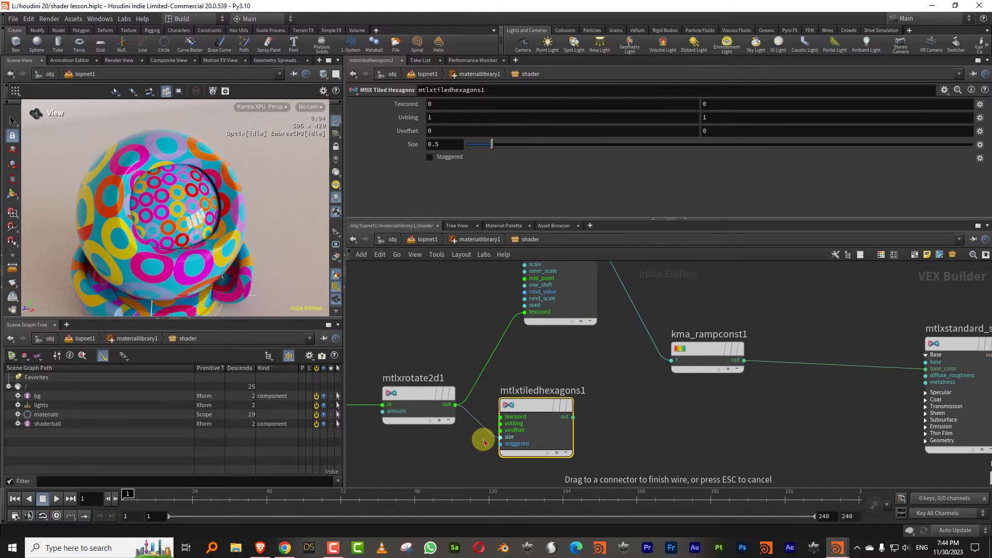
{"action": "left_click", "coordinate": [573, 416]}
{"action": "left_click", "coordinate": [671, 360]}
{"action": "left_click_drag", "start_coordinate": [541, 404], "coordinate": [577, 392]}
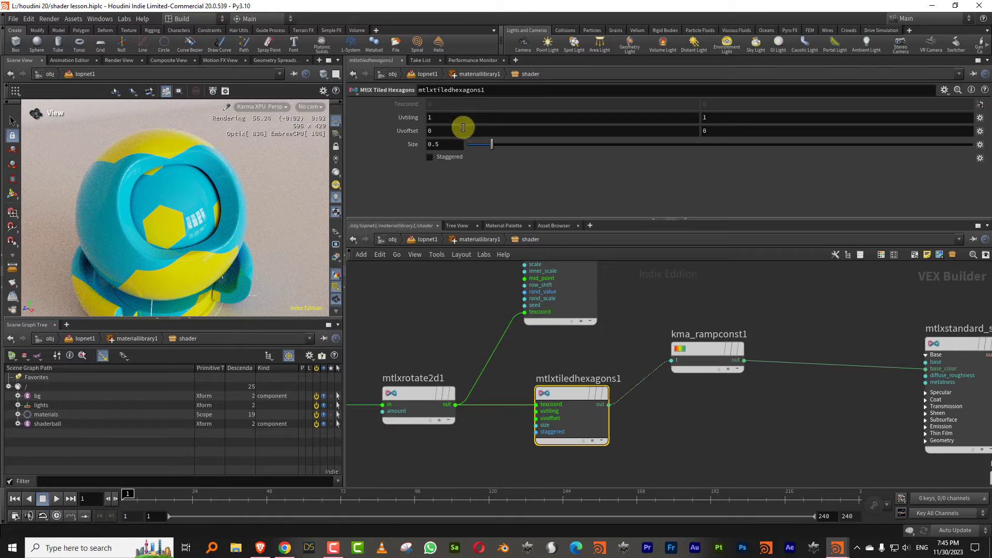
Step: Set both Uvtiling values of mtlxtiledhexagons1 to 4
{"action": "left_click_drag", "start_coordinate": [451, 121], "coordinate": [368, 142]}
{"action": "type", "text": "4"}
{"action": "key", "text": "Tab"}
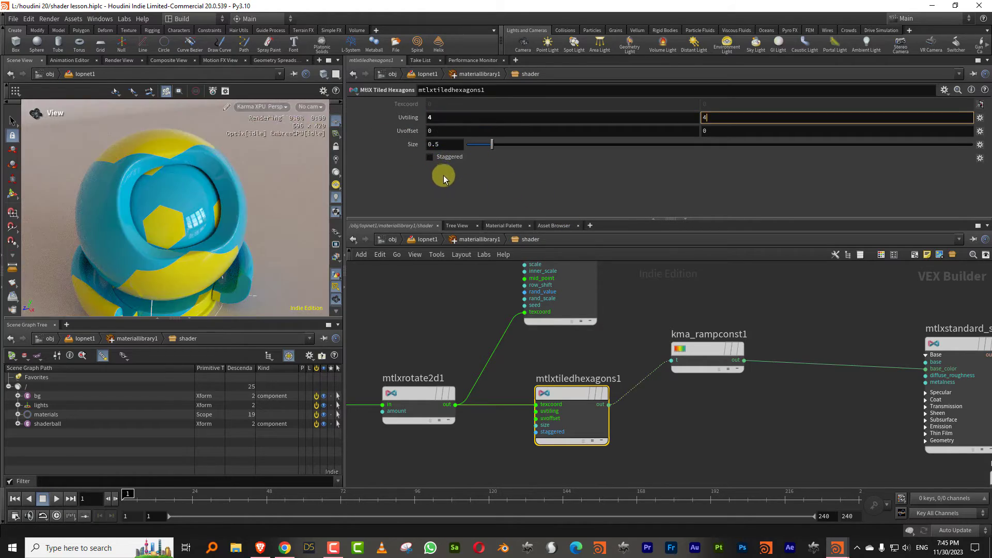
{"action": "type", "text": "4"}
{"action": "key", "text": "Return"}
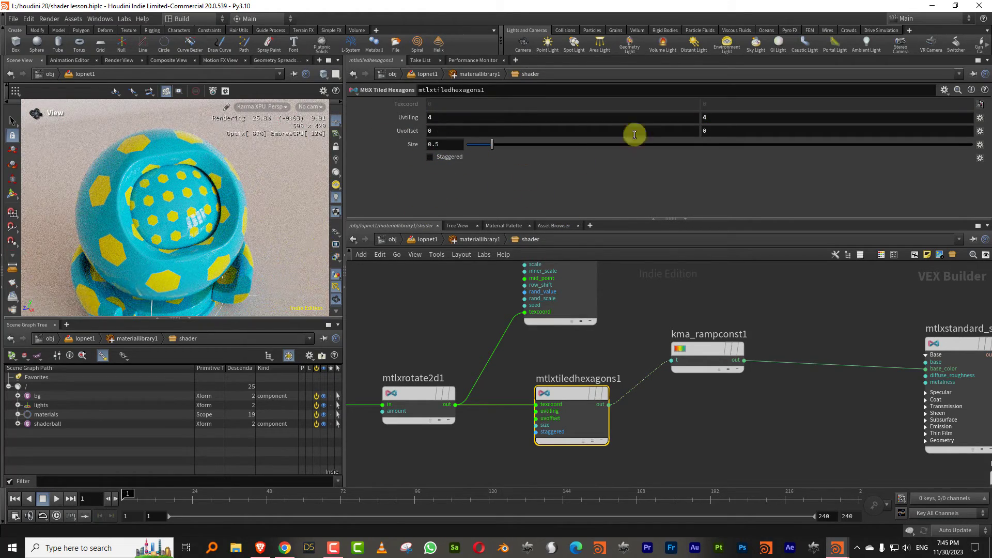
Step: Enable Staggered on mtlxtiledhexagons1 and set its Size to 0.9
{"action": "left_click", "coordinate": [451, 157]}
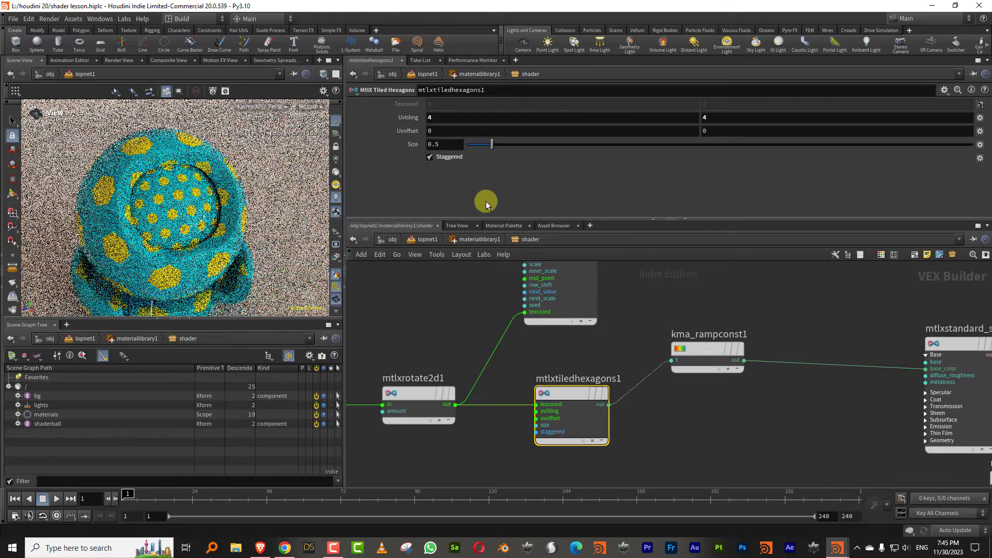
{"action": "mouse_move", "coordinate": [491, 151]}
{"action": "left_mouse_down"}
{"action": "mouse_move", "coordinate": [656, 153]}
{"action": "mouse_move", "coordinate": [489, 148]}
{"action": "mouse_move", "coordinate": [505, 148]}
{"action": "left_mouse_up"}
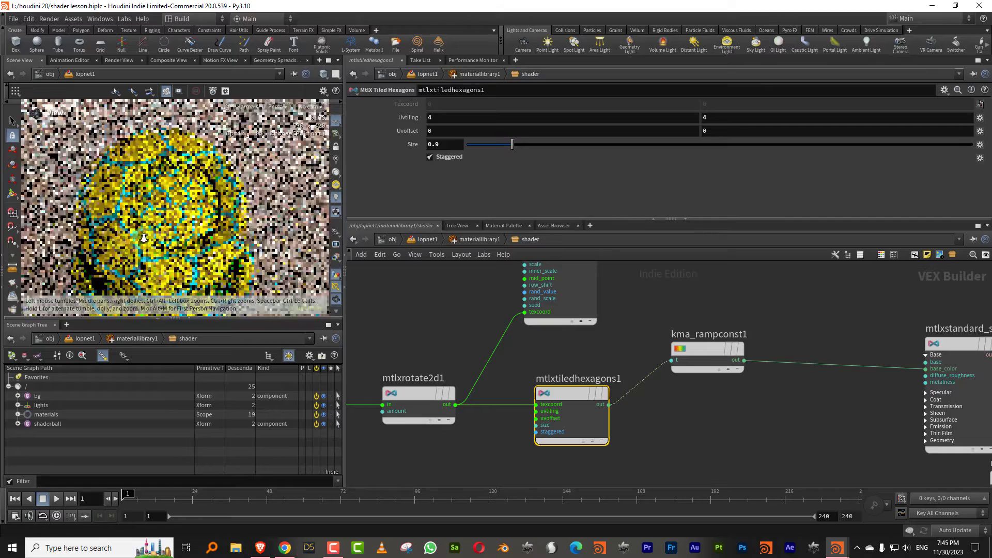
{"action": "middle_click_drag", "start_coordinate": [142, 244], "coordinate": [146, 222]}
{"action": "right_click_drag", "start_coordinate": [147, 222], "coordinate": [207, 195]}
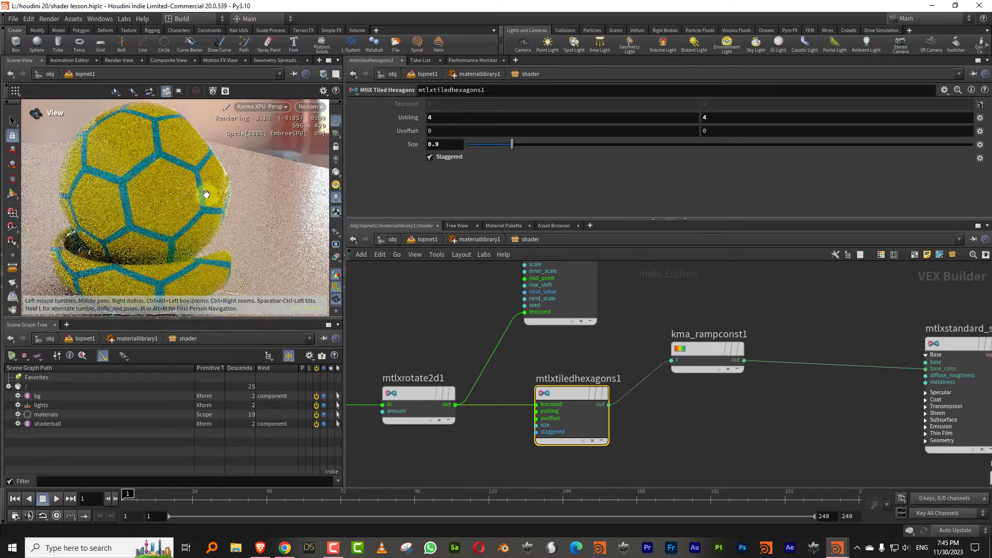
{"action": "middle_click_drag", "start_coordinate": [178, 187], "coordinate": [215, 183]}
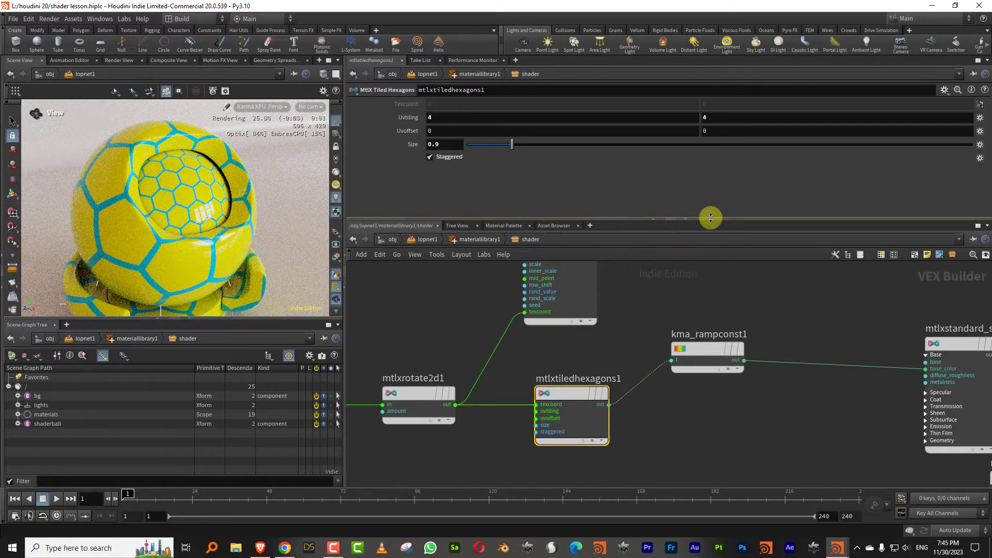
Step: Enlarge the node network area, move mtlxstandard_surface closer to kma_rampconst1, and expand its Geometry inputs
{"action": "left_click_drag", "start_coordinate": [709, 217], "coordinate": [718, 130]}
{"action": "middle_click_drag", "start_coordinate": [647, 352], "coordinate": [597, 305]}
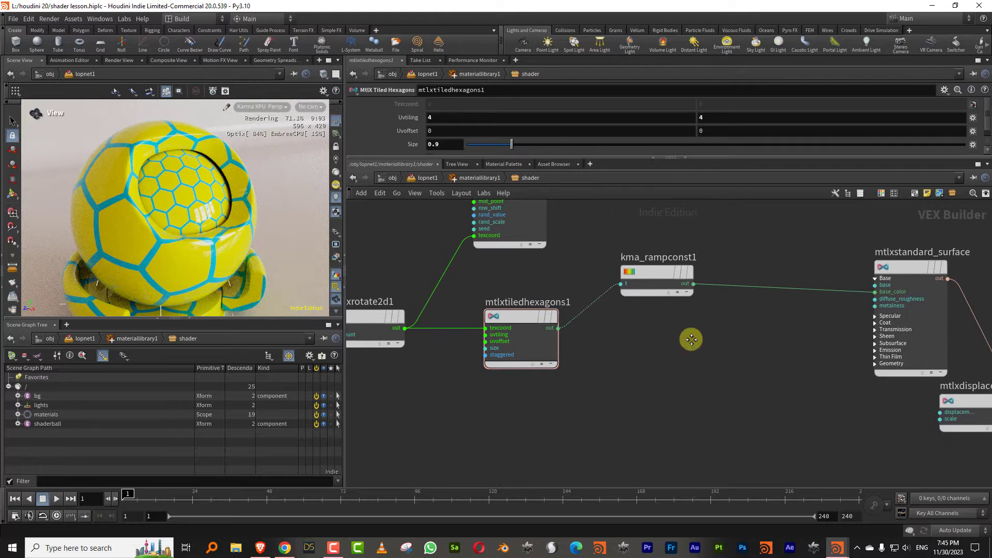
{"action": "middle_click_drag", "start_coordinate": [692, 340], "coordinate": [565, 311]}
{"action": "left_click_drag", "start_coordinate": [775, 242], "coordinate": [700, 247]}
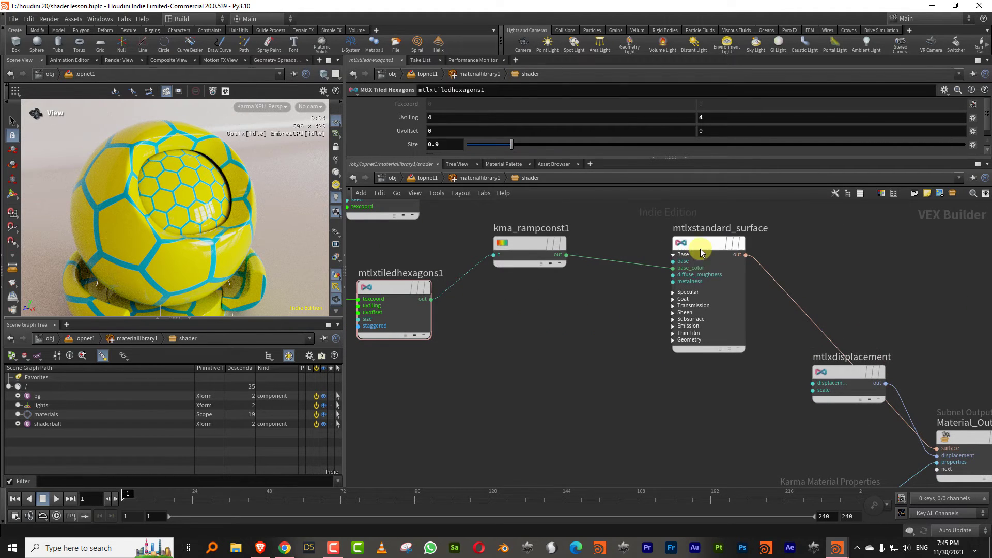
{"action": "left_click", "coordinate": [672, 339]}
Step: Add a MtlX Height to Normal node fed by mtlxtiledhexagons1's output and place it below the hexagons node
{"action": "key", "text": "Tab"}
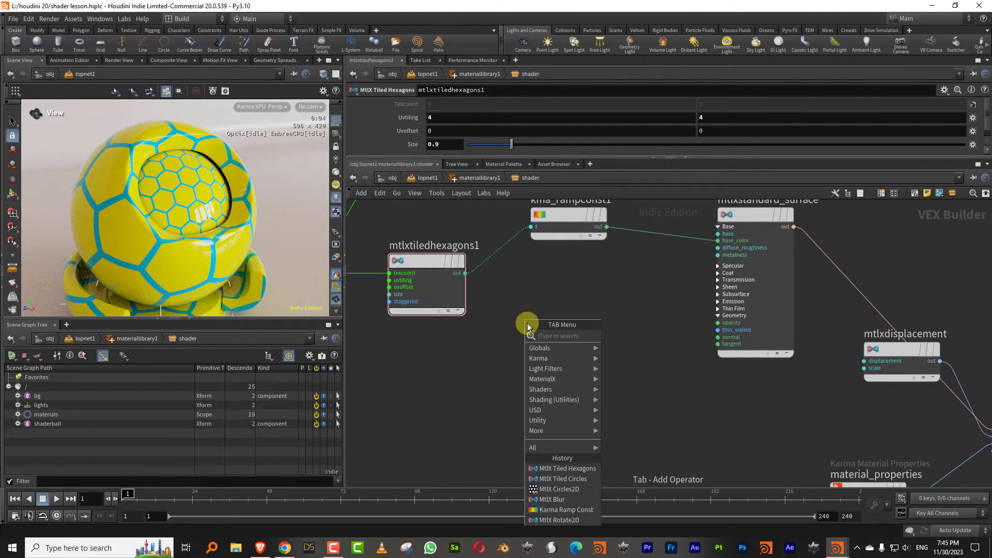
{"action": "type", "text": "hei"}
{"action": "left_click", "coordinate": [635, 335]}
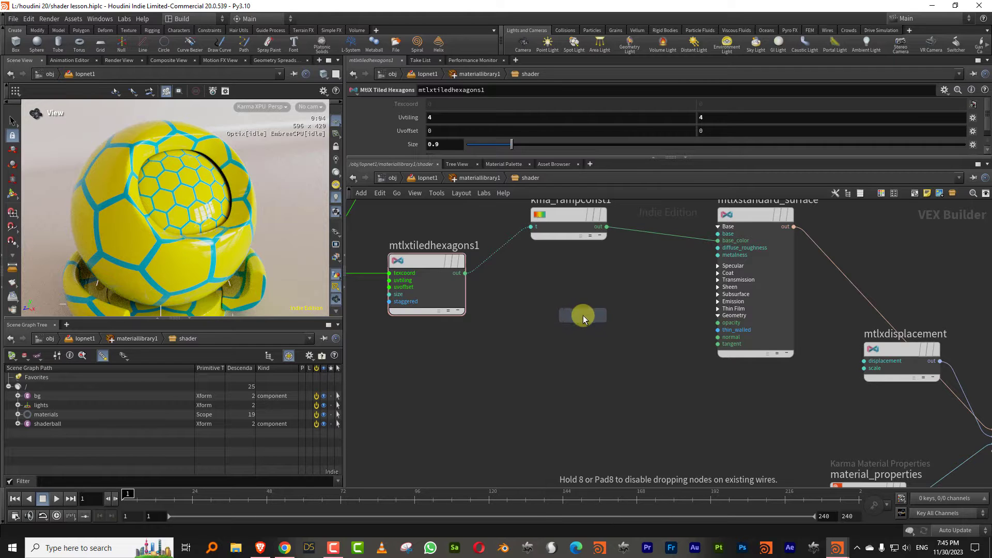
{"action": "left_click", "coordinate": [583, 317]}
{"action": "left_click", "coordinate": [467, 274]}
{"action": "left_click", "coordinate": [545, 326]}
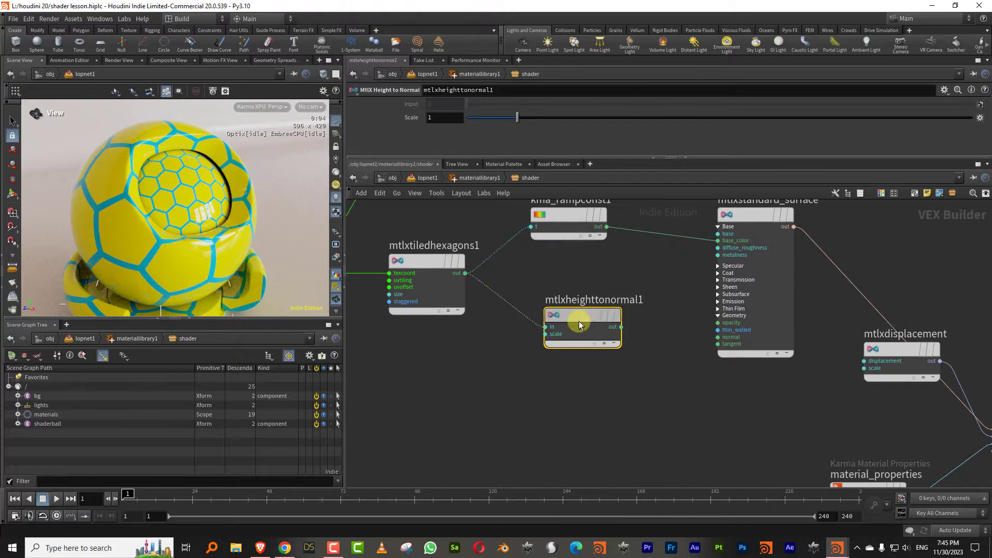
{"action": "left_click_drag", "start_coordinate": [580, 326], "coordinate": [527, 375]}
Step: Add a MtlX Normalmap node fed by mtlxheighttonormal1 and connect its output to mtlxstandard_surface's normal input
{"action": "key", "text": "Tab"}
{"action": "type", "text": "or"}
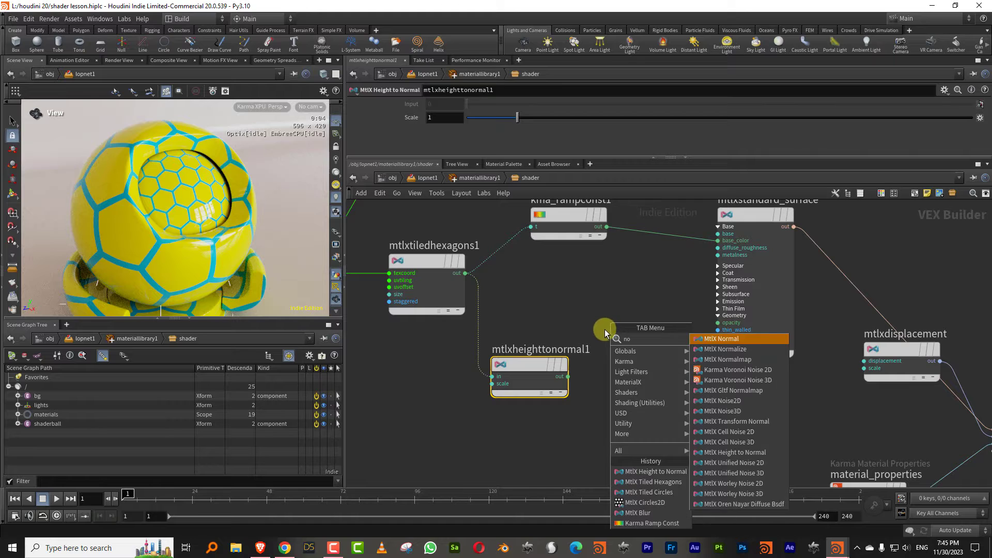
{"action": "left_click", "coordinate": [741, 360]}
{"action": "left_click", "coordinate": [630, 371]}
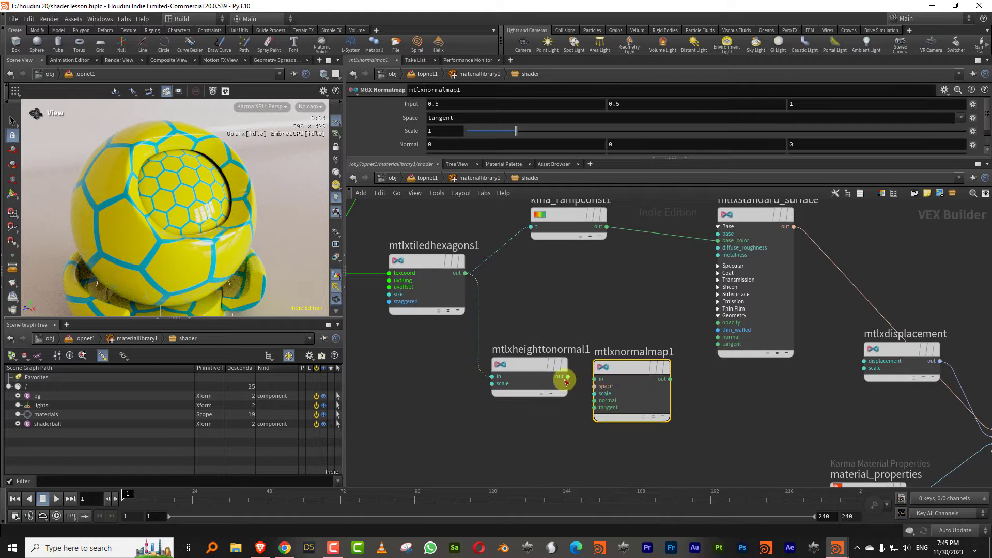
{"action": "left_click_drag", "start_coordinate": [568, 377], "coordinate": [596, 378]}
{"action": "scroll", "coordinate": [725, 362], "scroll_direction": "up", "scroll_amount": 2}
{"action": "left_click", "coordinate": [651, 384]}
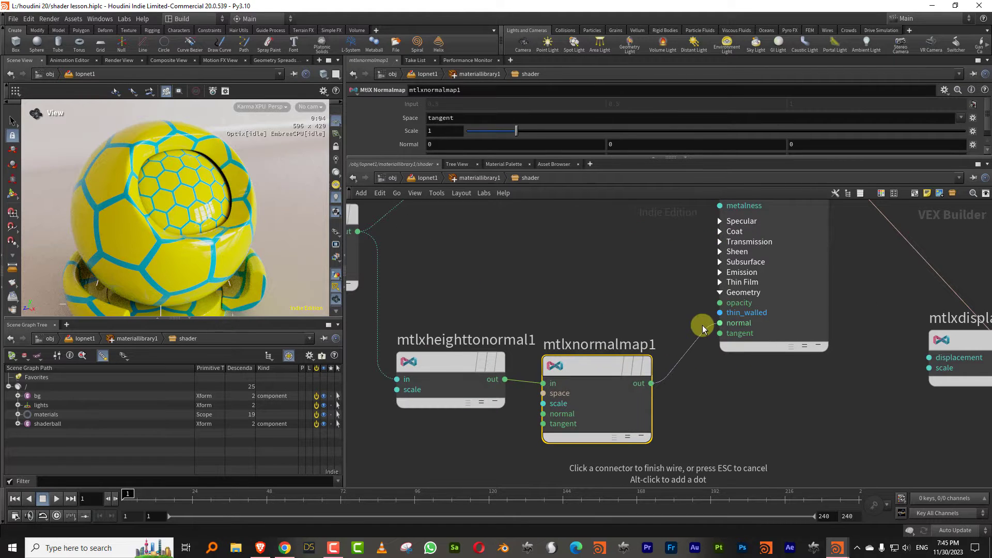
{"action": "left_click", "coordinate": [720, 323]}
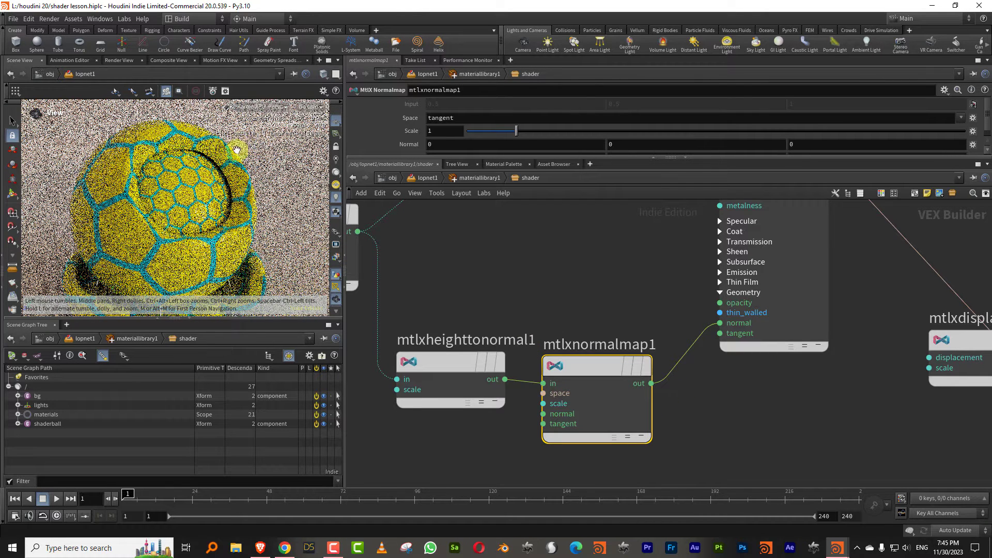
Step: Inspect the shader ball's front up close and disconnect kma_rampconst1 from mtlxstandard_surface's base_color
{"action": "left_click_drag", "start_coordinate": [202, 194], "coordinate": [183, 202]}
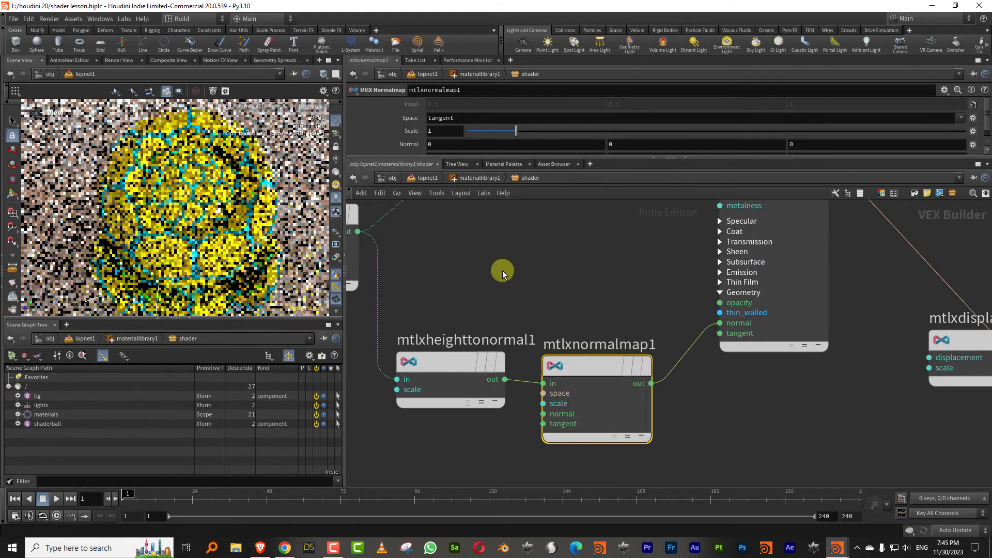
{"action": "left_click", "coordinate": [507, 305]}
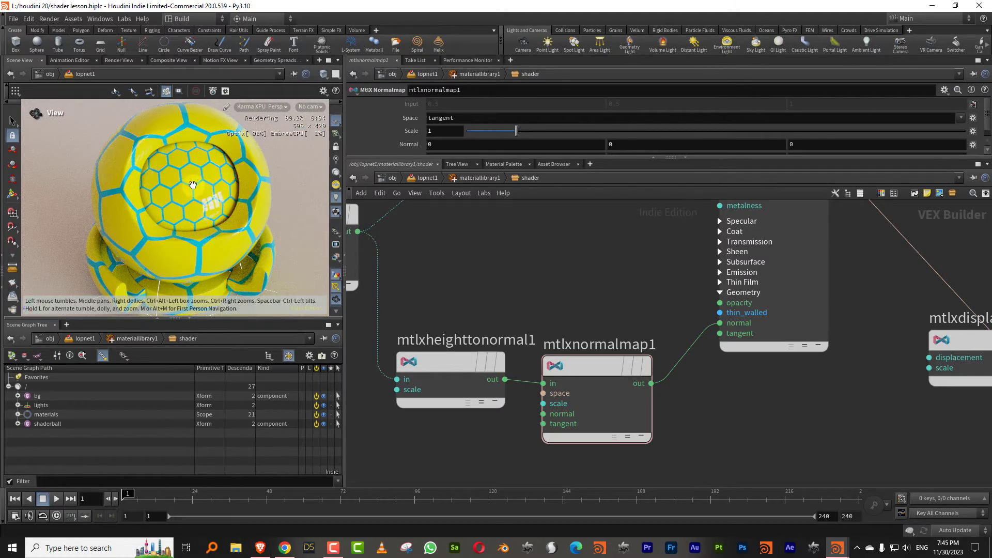
{"action": "left_click_drag", "start_coordinate": [194, 188], "coordinate": [206, 205]}
{"action": "right_click_drag", "start_coordinate": [208, 197], "coordinate": [268, 161]}
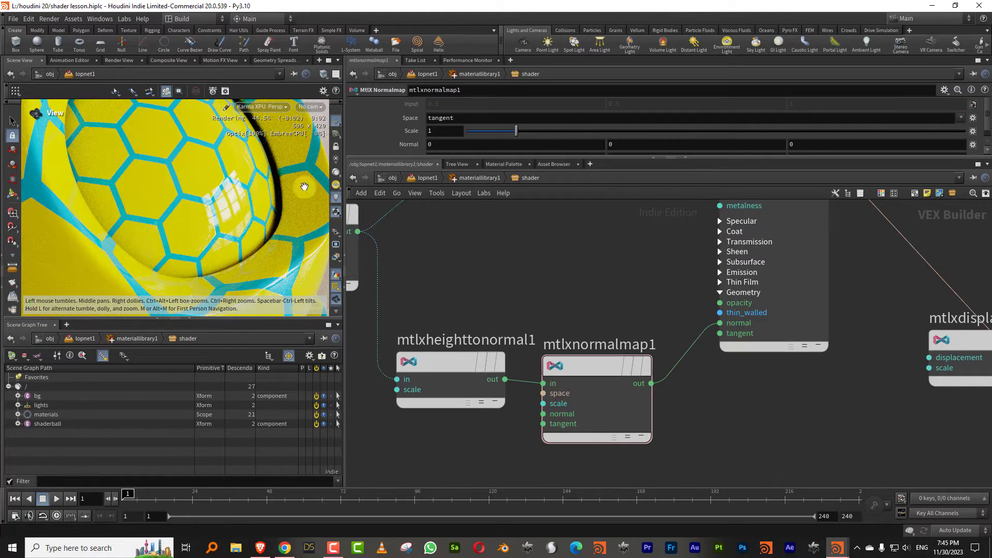
{"action": "middle_click_drag", "start_coordinate": [623, 263], "coordinate": [546, 391]}
{"action": "left_click_drag", "start_coordinate": [571, 328], "coordinate": [580, 268]}
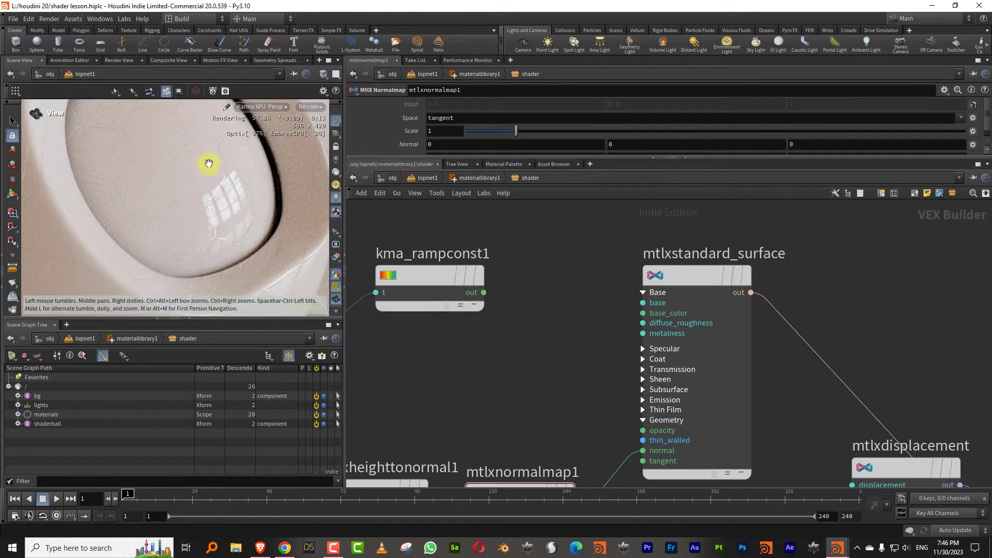
Step: Move mtlxdisplacement below the standard surface and shift material_properties further down to make room
{"action": "middle_click_drag", "start_coordinate": [559, 368], "coordinate": [528, 221]}
{"action": "scroll", "coordinate": [568, 279], "scroll_direction": "down", "scroll_amount": 2}
{"action": "left_click_drag", "start_coordinate": [775, 279], "coordinate": [628, 364]}
{"action": "middle_click_drag", "start_coordinate": [725, 332], "coordinate": [735, 237]}
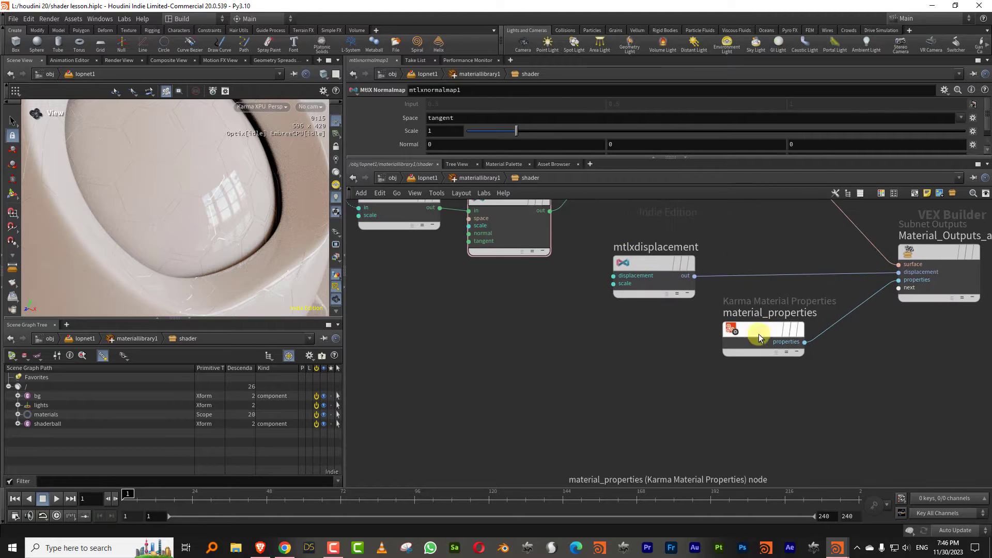
{"action": "left_click_drag", "start_coordinate": [759, 336], "coordinate": [756, 447]}
Step: Move mtlxdisplacement slightly lower and set its Scale to 0.01
{"action": "left_click_drag", "start_coordinate": [662, 280], "coordinate": [654, 328]}
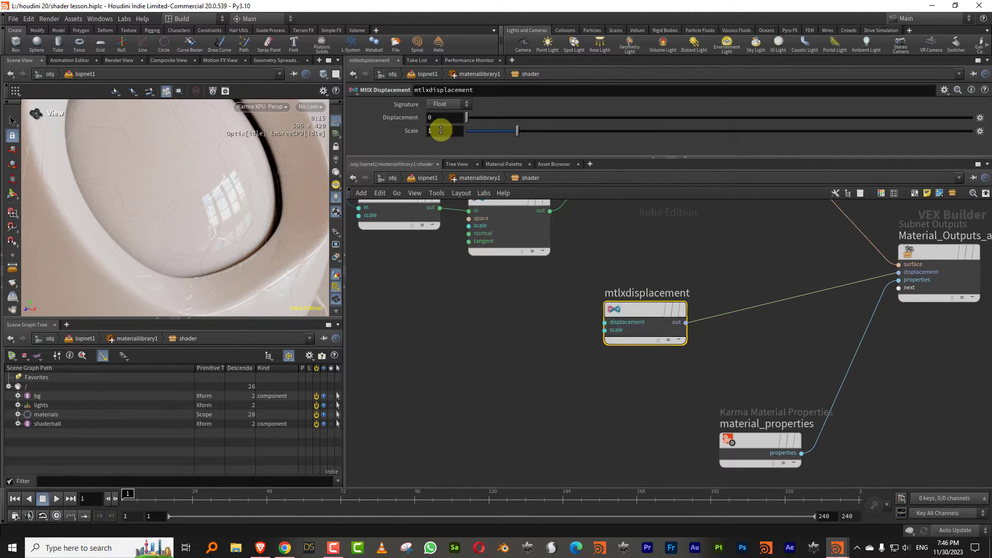
{"action": "type", "text": "0.01"}
{"action": "key", "text": "Return"}
Step: Add a MtlX Separate Color 3 node below mtlxnormalmap1 and feed it from mtlxheighttonormal1's output
{"action": "middle_click_drag", "start_coordinate": [475, 325], "coordinate": [534, 384]}
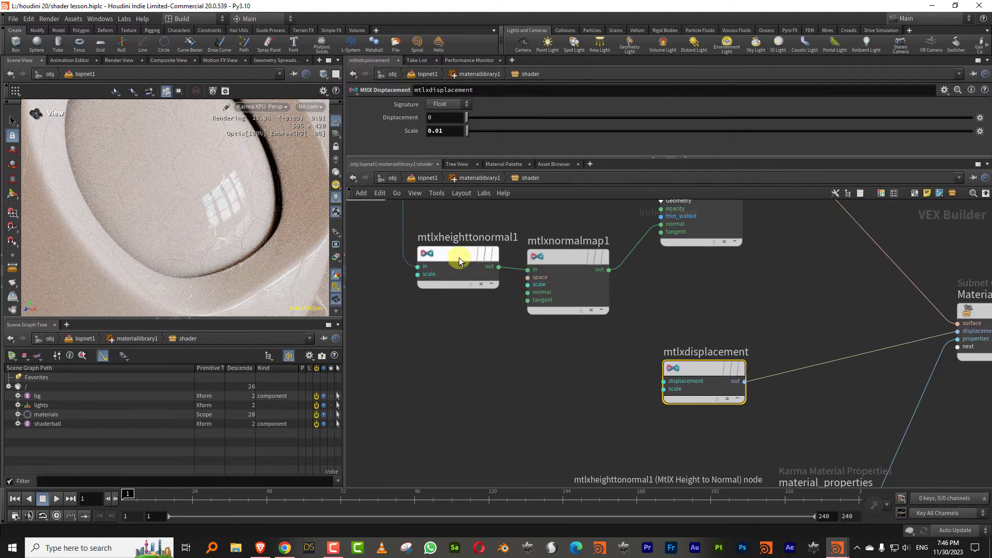
{"action": "left_click_drag", "start_coordinate": [454, 254], "coordinate": [465, 284]}
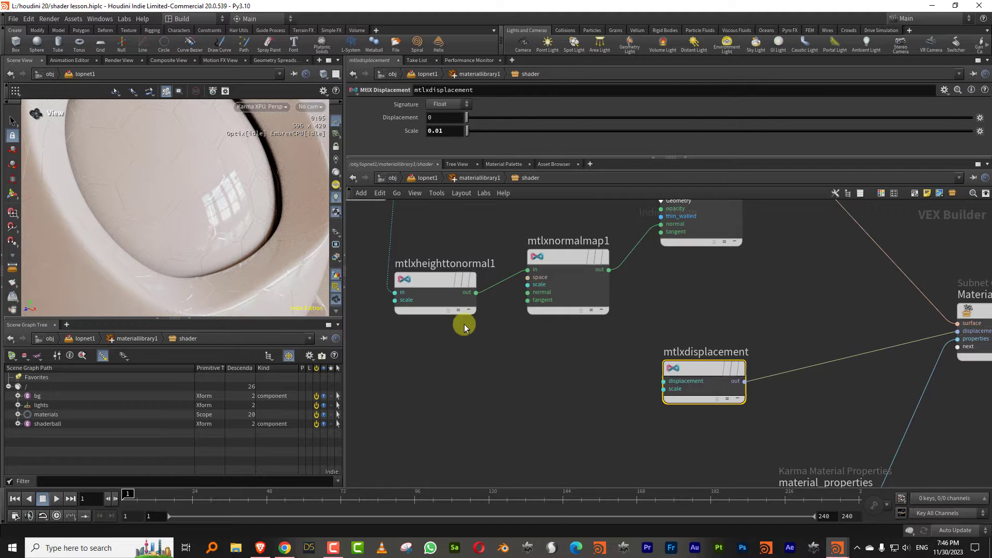
{"action": "key", "text": "Tab"}
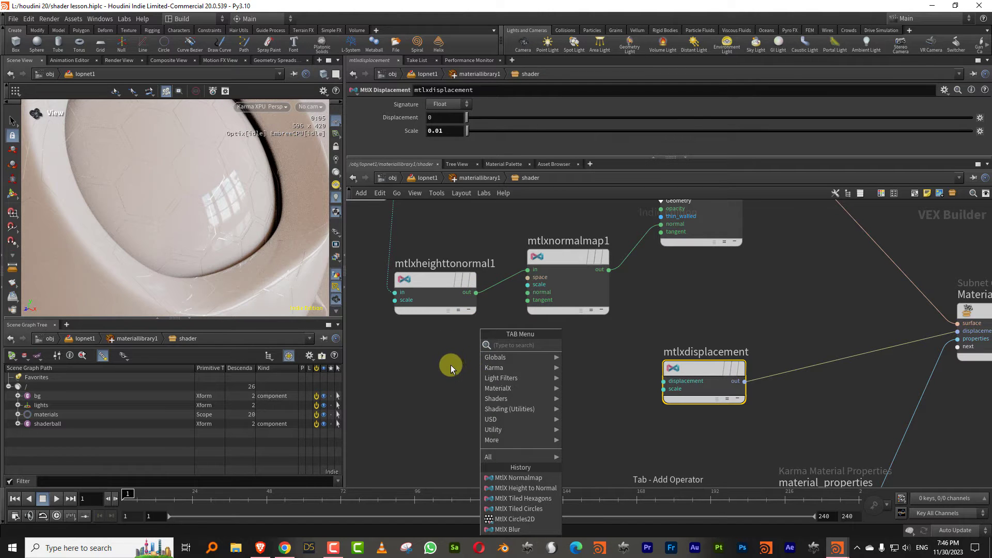
{"action": "type", "text": "separ"}
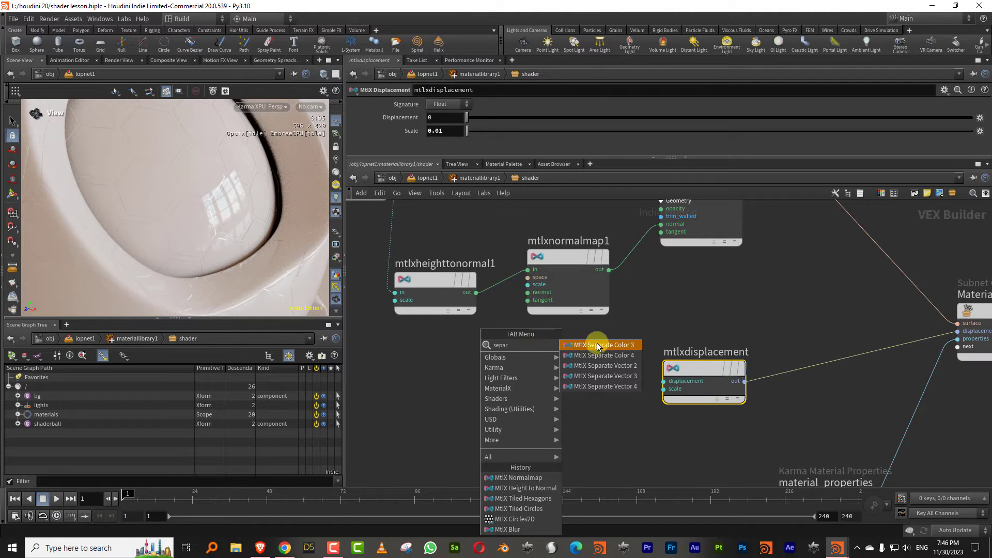
{"action": "left_click", "coordinate": [627, 345]}
{"action": "left_click", "coordinate": [503, 331]}
{"action": "left_click", "coordinate": [476, 293]}
{"action": "left_click", "coordinate": [495, 372]}
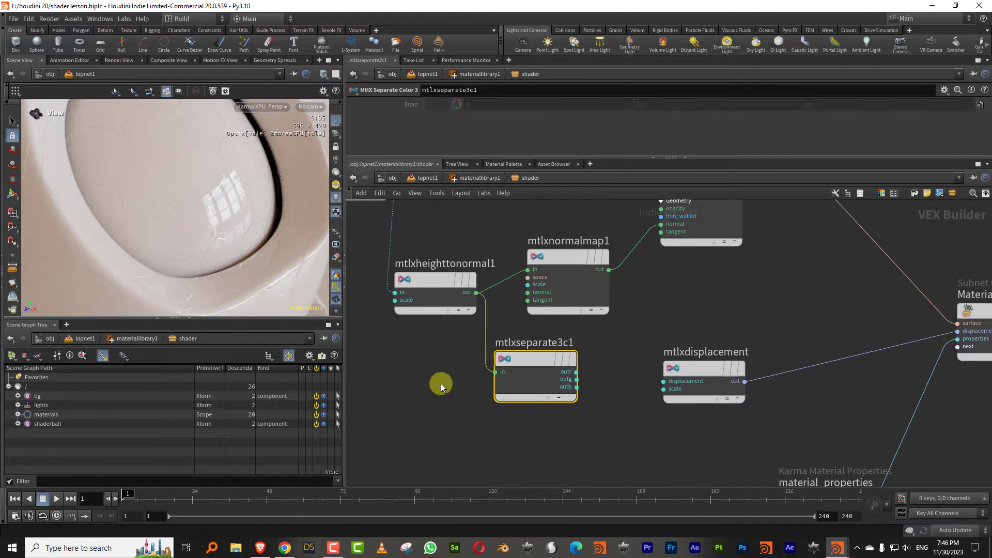
Step: Add a MtlX Luminance node directly below mtlxseparate3c1
{"action": "key", "text": "Tab"}
{"action": "type", "text": "lum"}
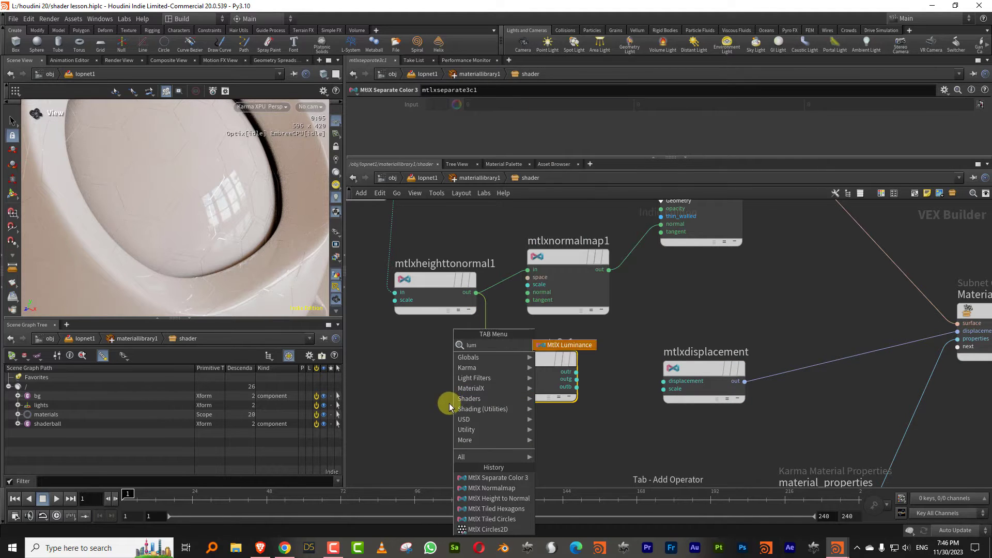
{"action": "left_click", "coordinate": [566, 345]}
{"action": "left_click", "coordinate": [535, 432]}
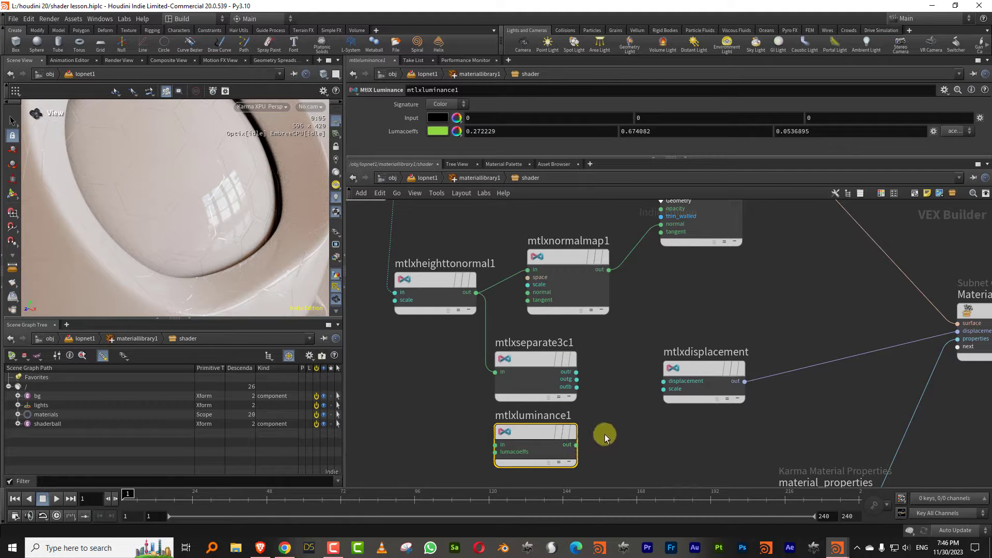
Step: Delete the mtlxluminance1 node and connect the outr output of mtlxseparate3c1 to the displacement input of mtlxdisplacement
{"action": "key", "text": "Delete"}
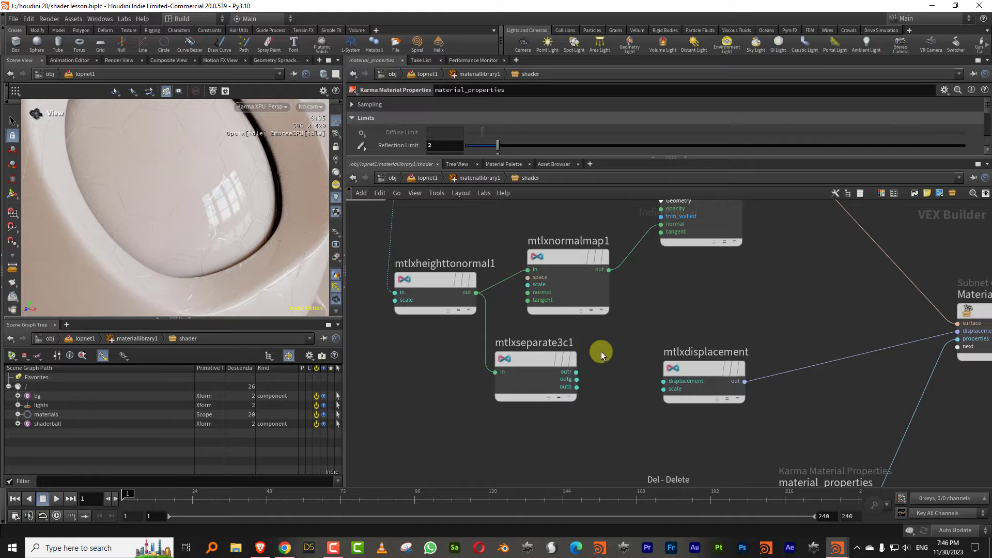
{"action": "left_click", "coordinate": [576, 373]}
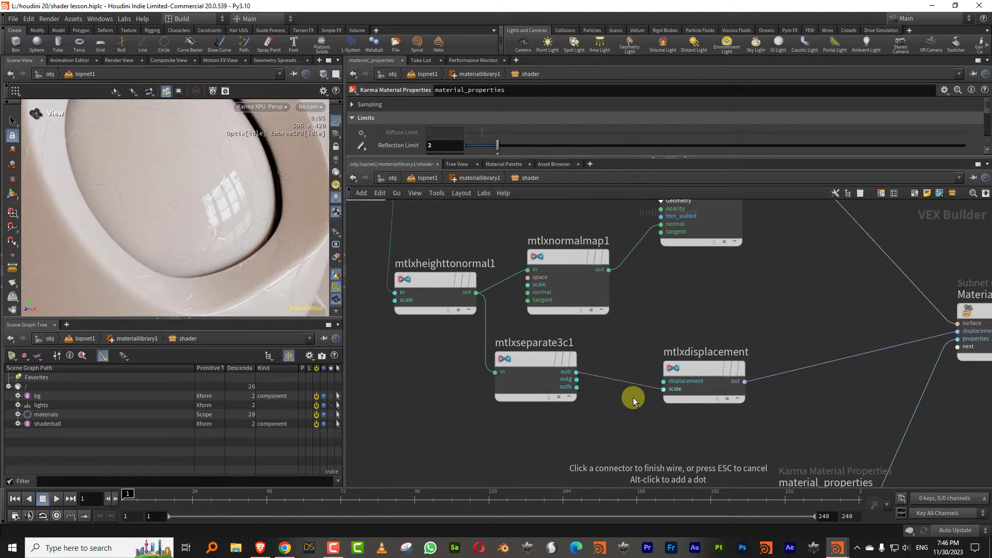
{"action": "left_click", "coordinate": [631, 381]}
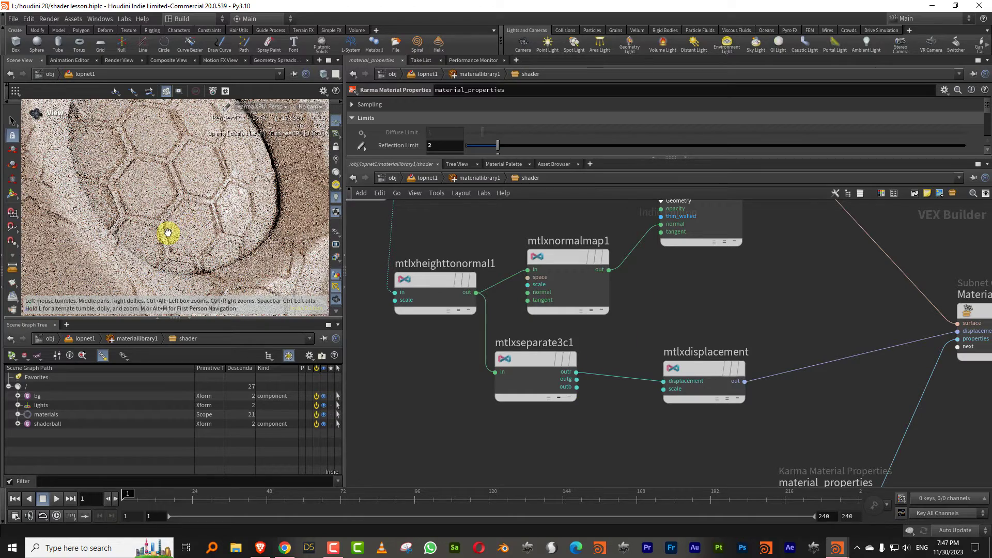
Step: Examine the displaced hexagon pattern on the shader ball from several distances and angles, checking the quality of the groove edges
{"action": "right_click_drag", "start_coordinate": [172, 231], "coordinate": [128, 240]}
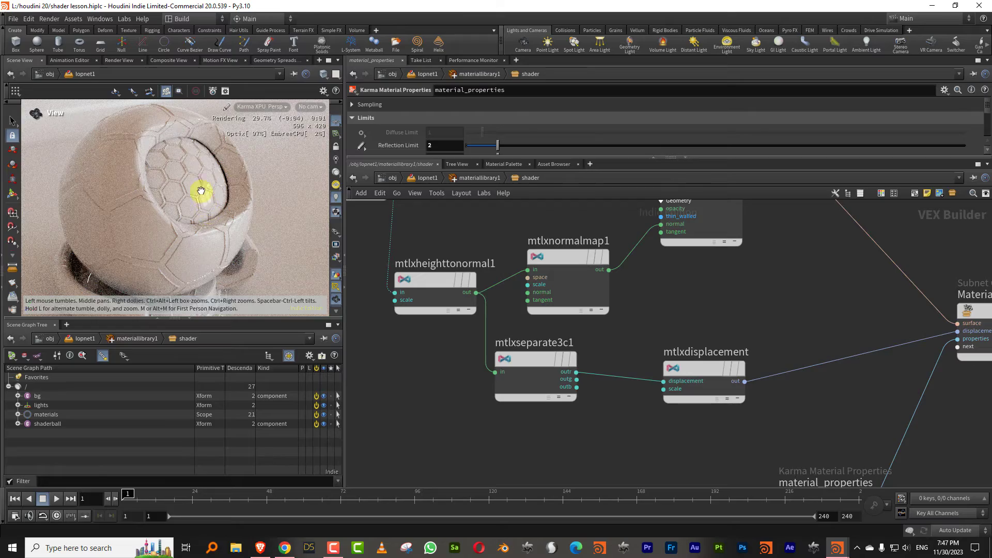
{"action": "middle_click_drag", "start_coordinate": [201, 191], "coordinate": [206, 209]}
{"action": "right_click_drag", "start_coordinate": [206, 209], "coordinate": [238, 172]}
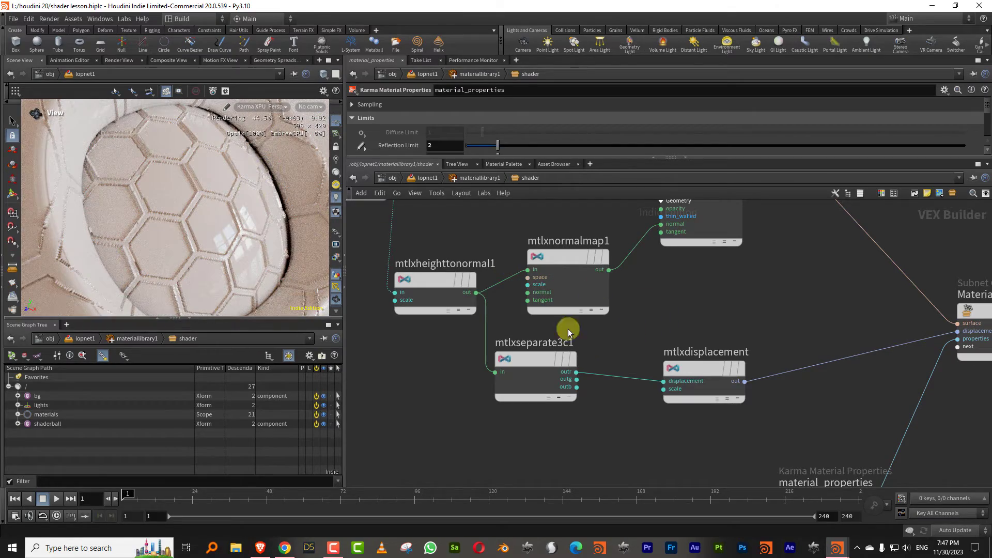
{"action": "scroll", "coordinate": [214, 171], "scroll_direction": "up", "scroll_amount": 5}
{"action": "left_click_drag", "start_coordinate": [210, 172], "coordinate": [122, 209]}
{"action": "left_click_drag", "start_coordinate": [242, 195], "coordinate": [215, 200]}
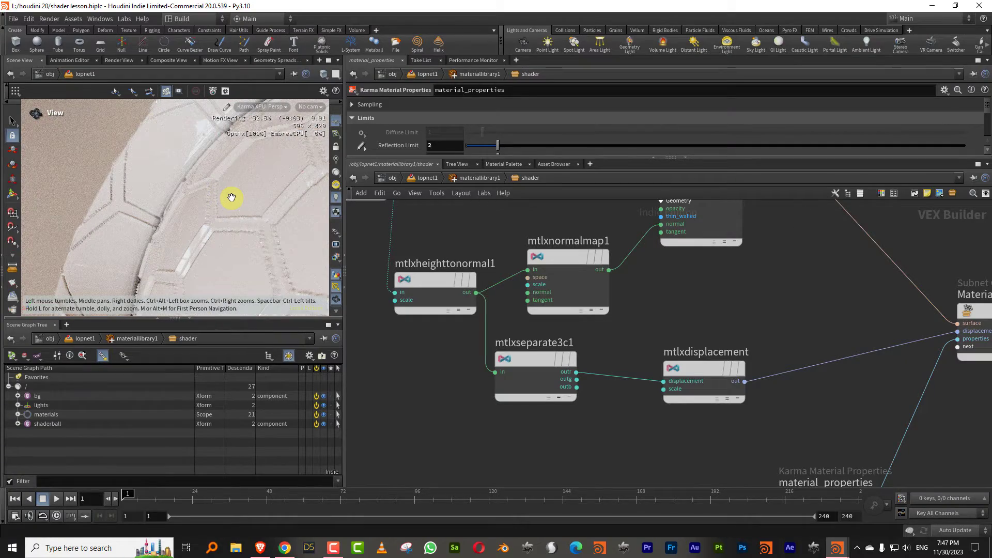
{"action": "left_click_drag", "start_coordinate": [254, 197], "coordinate": [336, 190]}
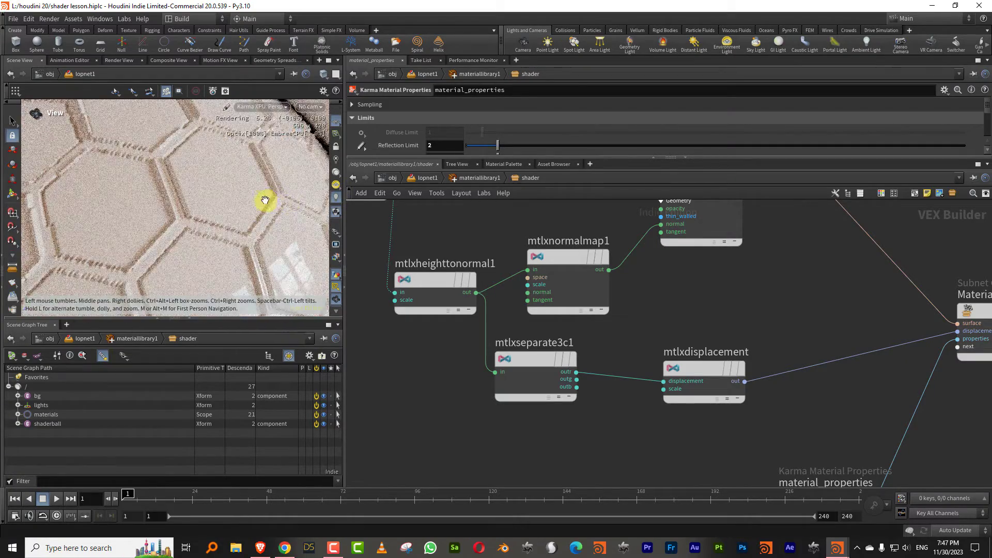
{"action": "right_click_drag", "start_coordinate": [265, 201], "coordinate": [199, 226]}
Step: Return to the lopnet1 network and show the karmarendersettings parameters in an enlarged area
{"action": "left_click", "coordinate": [448, 178]}
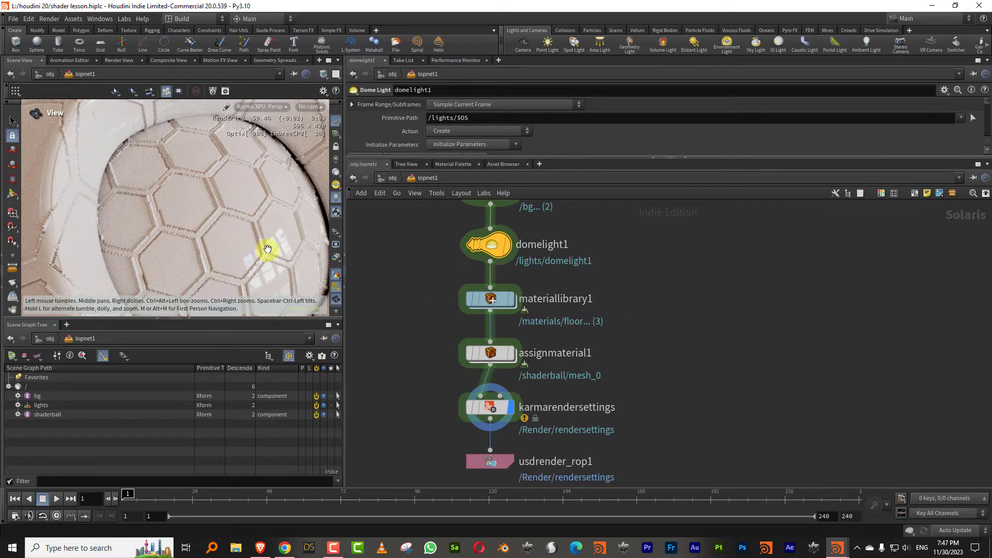
{"action": "right_click_drag", "start_coordinate": [209, 214], "coordinate": [100, 312]}
{"action": "middle_click_drag", "start_coordinate": [153, 240], "coordinate": [166, 202]}
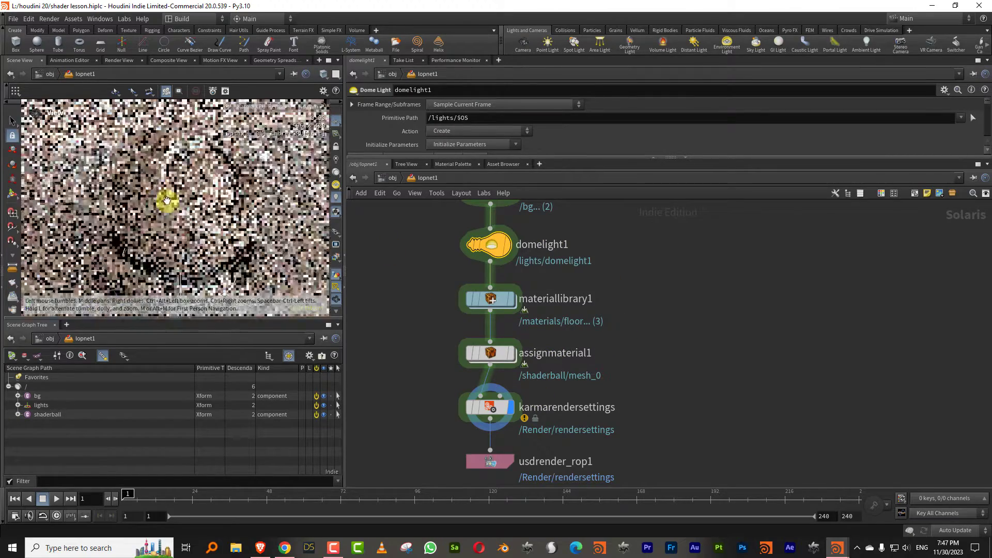
{"action": "left_click_drag", "start_coordinate": [208, 222], "coordinate": [210, 266]}
{"action": "right_click_drag", "start_coordinate": [211, 266], "coordinate": [258, 172]}
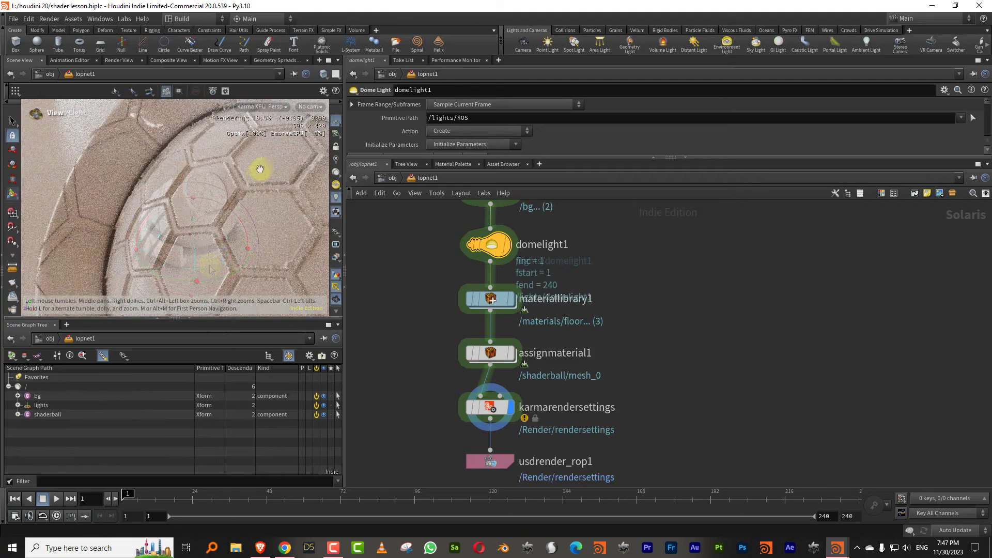
{"action": "right_click_drag", "start_coordinate": [220, 207], "coordinate": [237, 189]}
{"action": "middle_click_drag", "start_coordinate": [625, 320], "coordinate": [644, 264]}
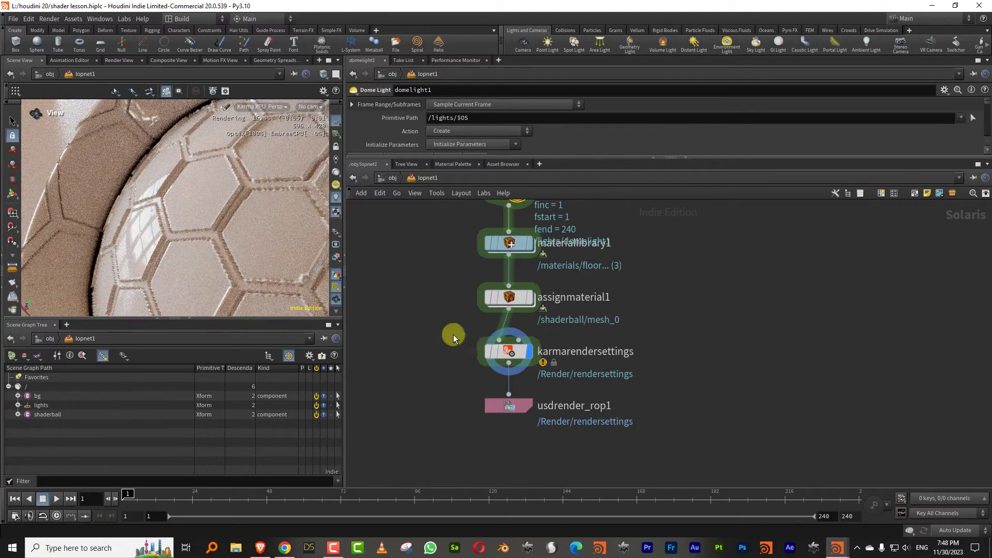
{"action": "left_click_drag", "start_coordinate": [455, 336], "coordinate": [580, 363]}
{"action": "left_click_drag", "start_coordinate": [559, 158], "coordinate": [561, 188]}
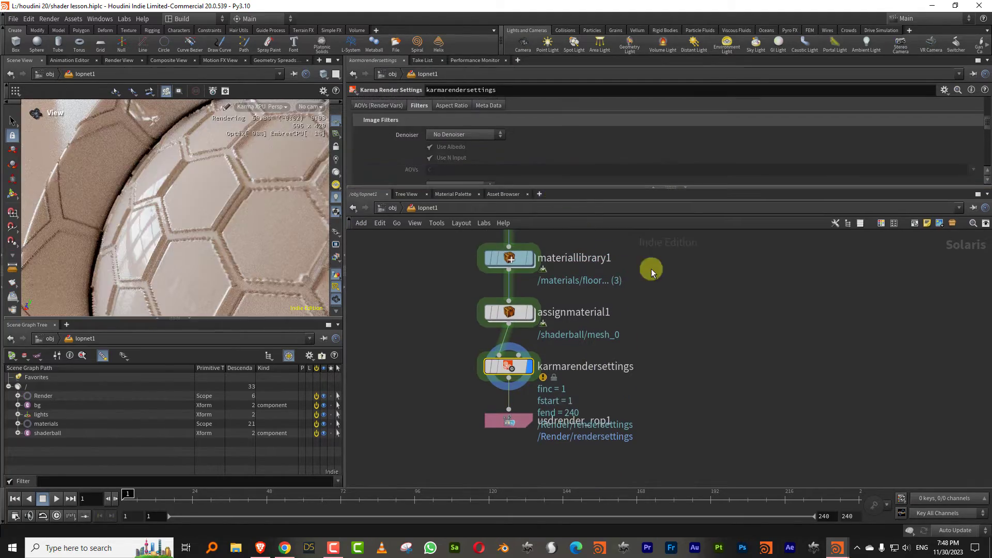
{"action": "middle_click_drag", "start_coordinate": [565, 235], "coordinate": [534, 333]}
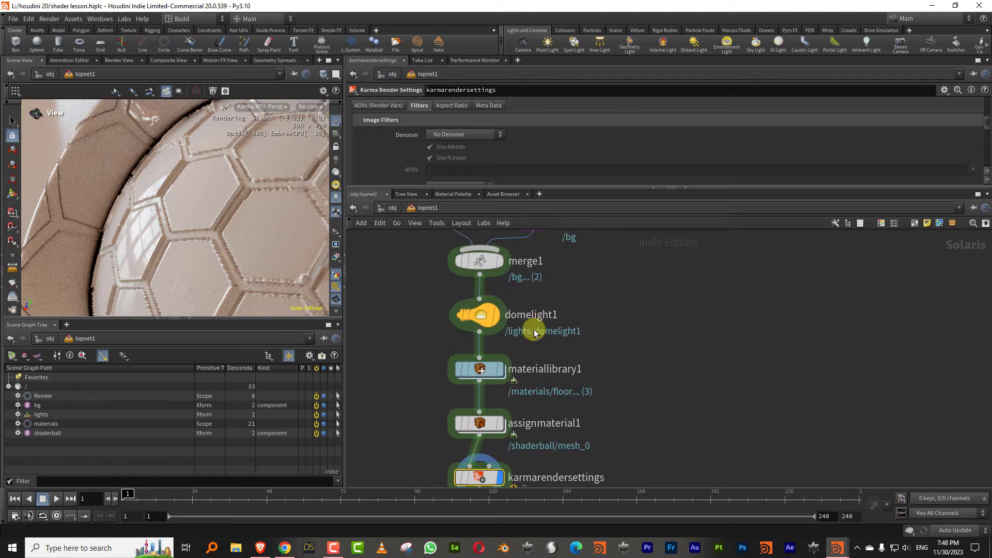
Step: Open the shader network inside materiallibrary1 and check the Limits, Shading and Sampling groups of the material_properties node
{"action": "left_click", "coordinate": [488, 370]}
{"action": "double_click", "coordinate": [488, 374]}
{"action": "double_click", "coordinate": [643, 355]}
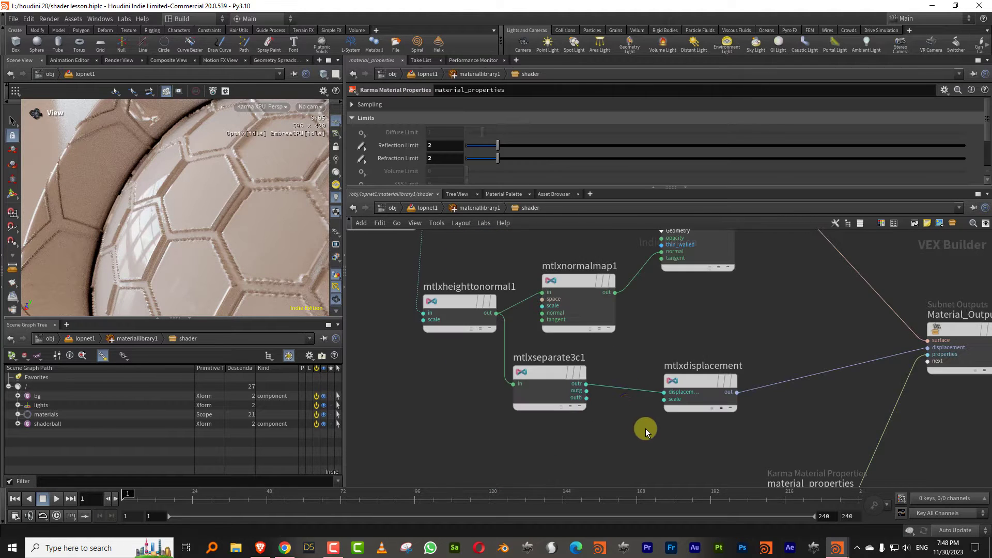
{"action": "middle_click_drag", "start_coordinate": [646, 429], "coordinate": [487, 249]}
{"action": "left_click_drag", "start_coordinate": [486, 188], "coordinate": [486, 332]}
{"action": "left_click", "coordinate": [352, 214]}
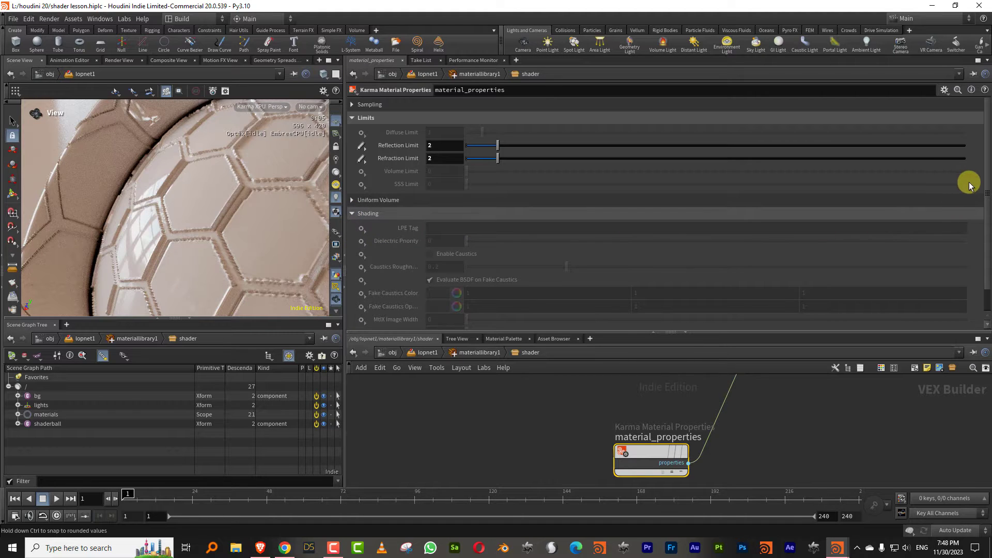
{"action": "scroll", "coordinate": [974, 286], "scroll_direction": "down", "scroll_amount": 1}
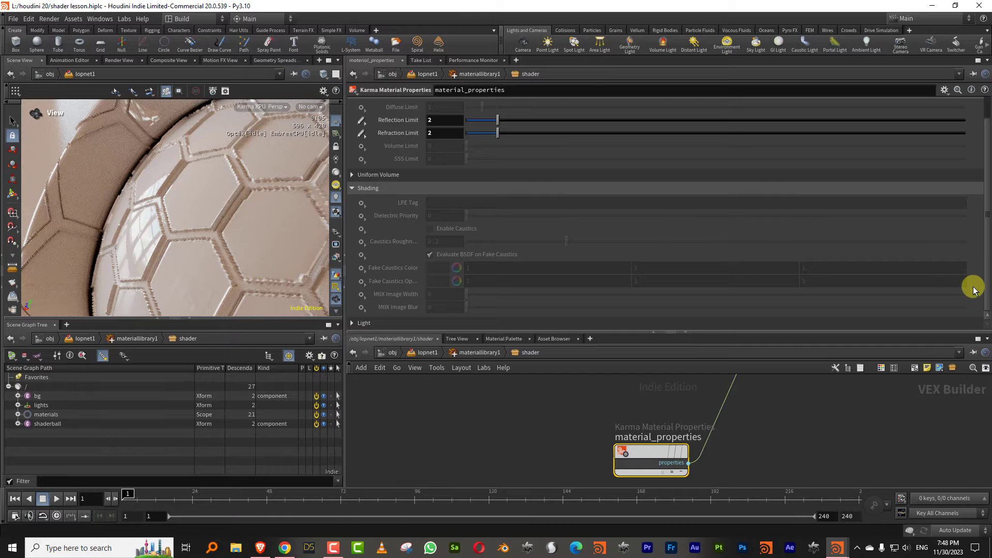
{"action": "left_click", "coordinate": [352, 188]}
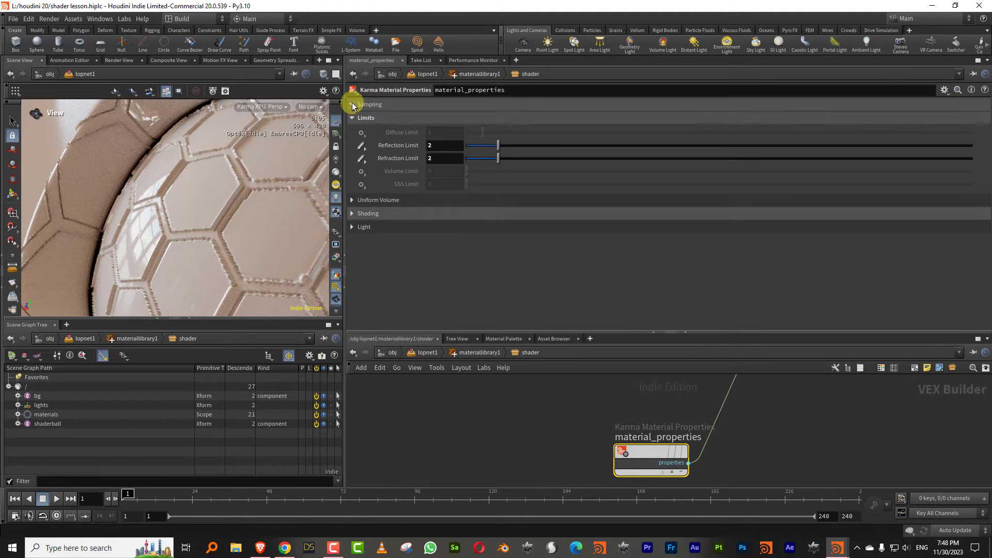
{"action": "left_click", "coordinate": [353, 106]}
{"action": "left_click", "coordinate": [353, 106]}
Step: Return to lopnet1 and set the Dicing Quality Scale of karmarendersettings to 3 in its Geometry and Shading settings
{"action": "left_click", "coordinate": [428, 352]}
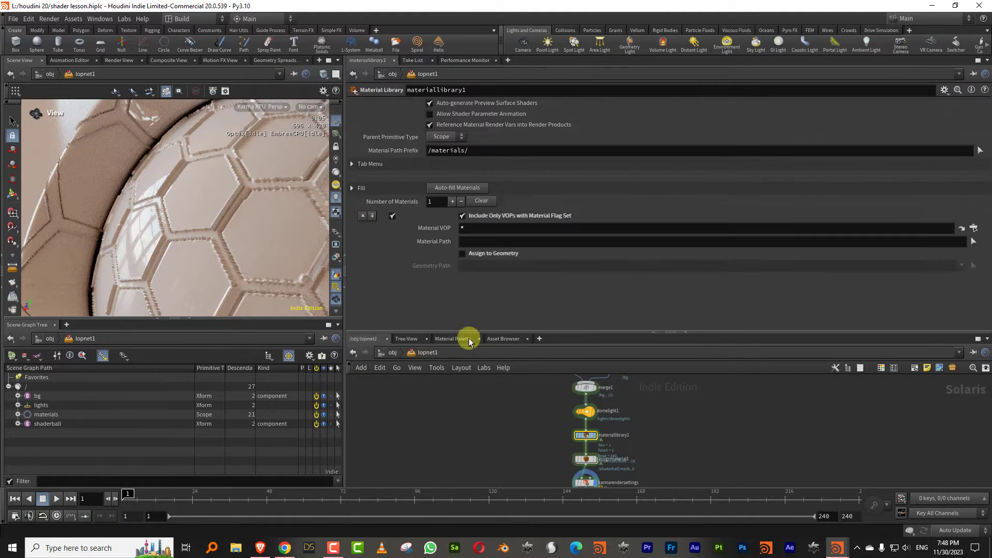
{"action": "left_click_drag", "start_coordinate": [472, 331], "coordinate": [522, 309]}
{"action": "left_click", "coordinate": [576, 420]}
{"action": "left_click", "coordinate": [368, 132]}
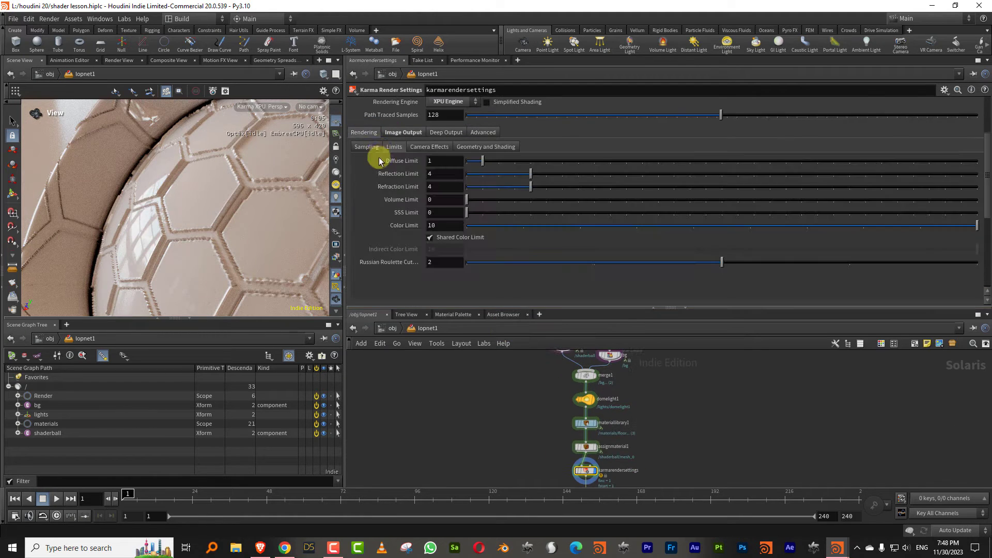
{"action": "left_click", "coordinate": [497, 146]}
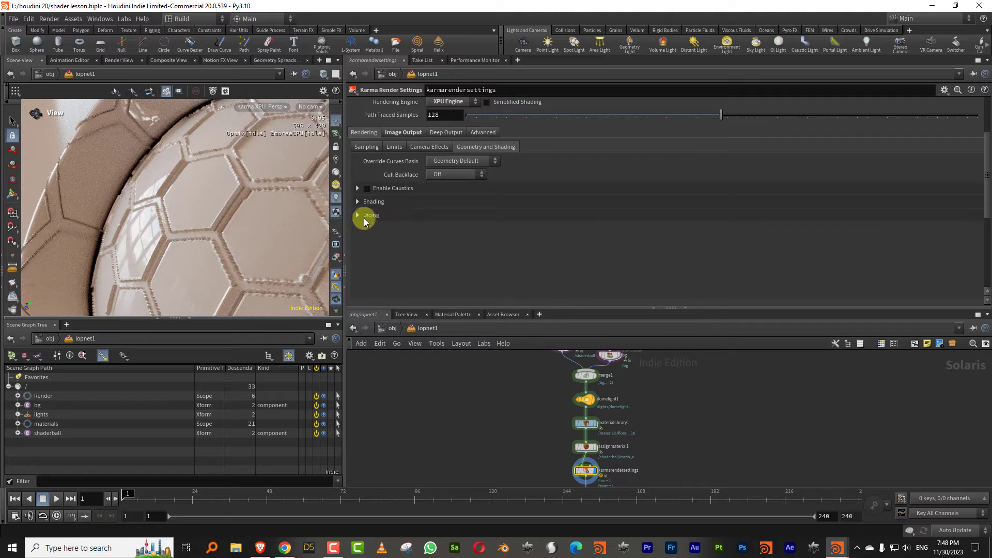
{"action": "left_click", "coordinate": [358, 215]}
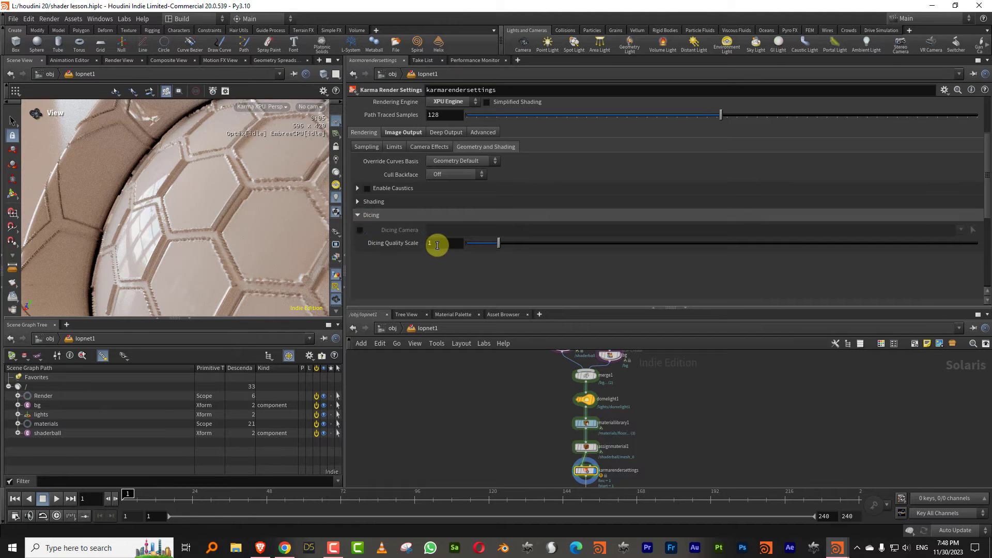
{"action": "left_click_drag", "start_coordinate": [443, 244], "coordinate": [401, 262]}
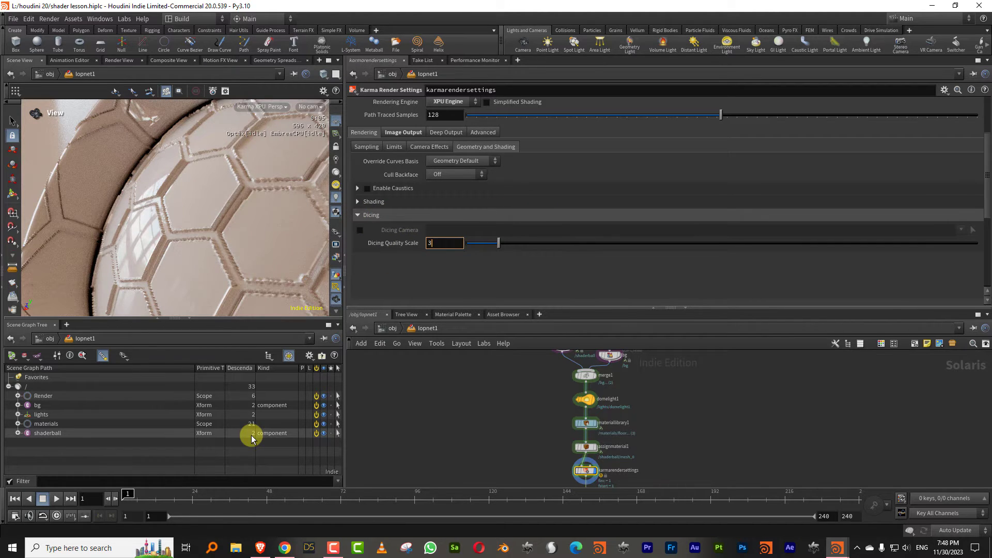
{"action": "type", "text": "3"}
{"action": "key", "text": "Return"}
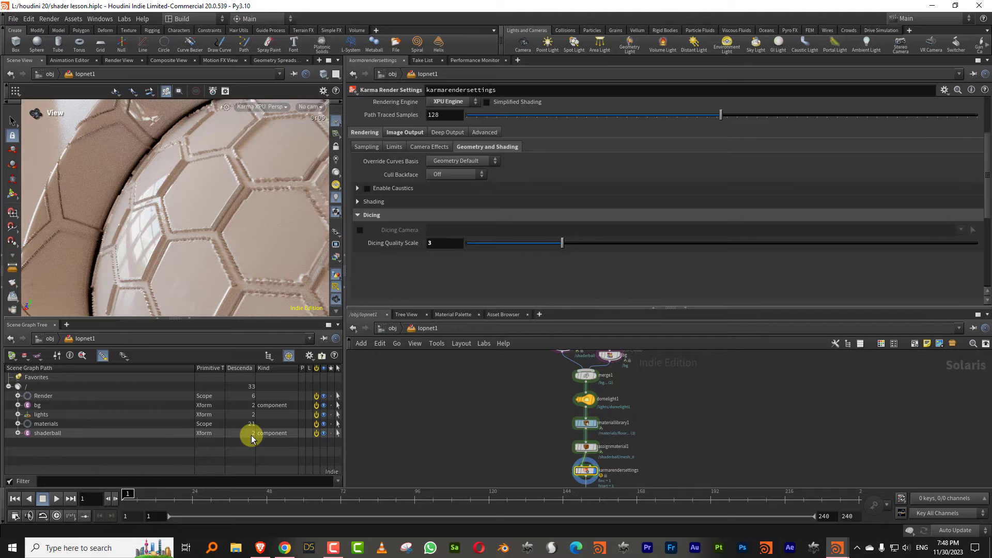
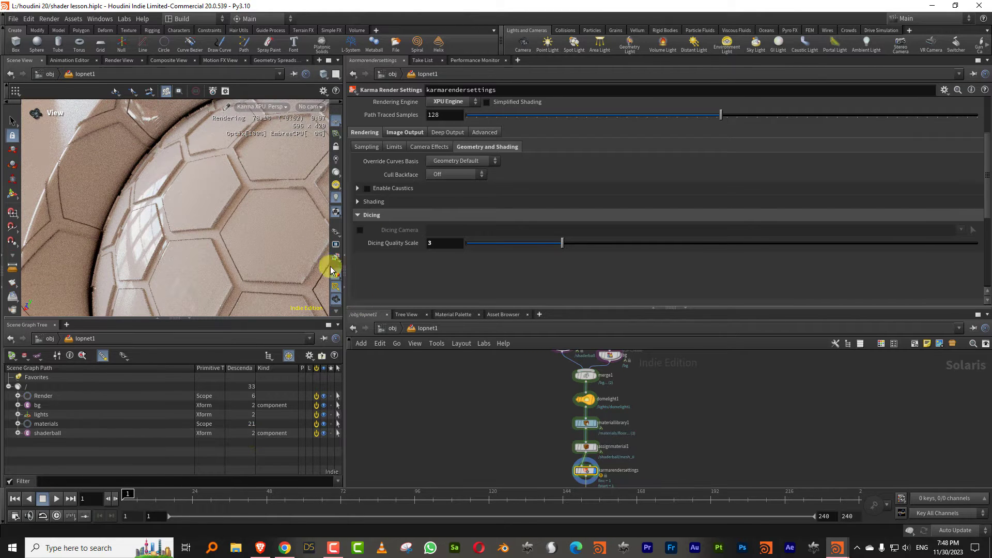
Step: Inspect the displacement on the shader ball and set the Dicing Quality Scale back to 1
{"action": "right_click_drag", "start_coordinate": [259, 217], "coordinate": [178, 258]}
{"action": "left_click_drag", "start_coordinate": [179, 258], "coordinate": [228, 195]}
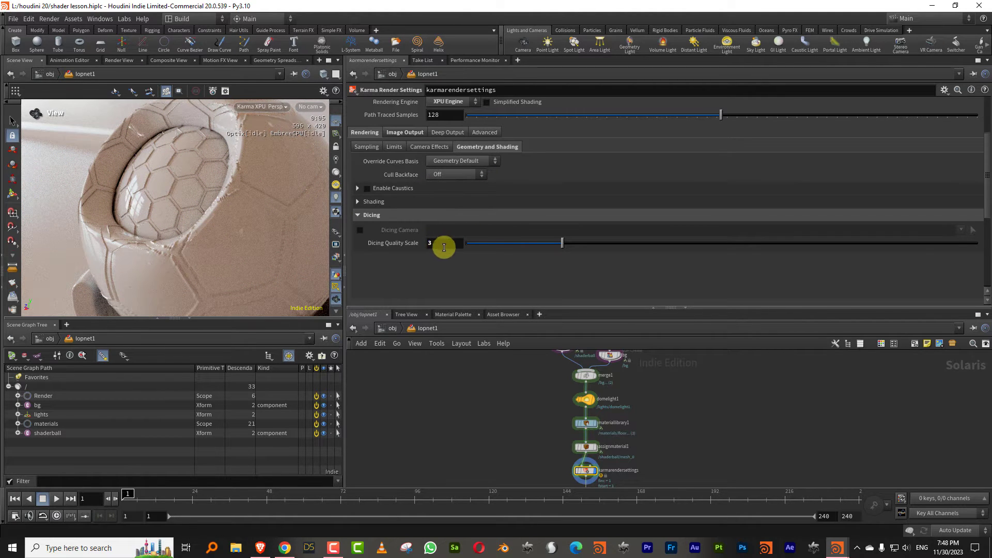
{"action": "left_click", "coordinate": [443, 248]}
{"action": "type", "text": "1"}
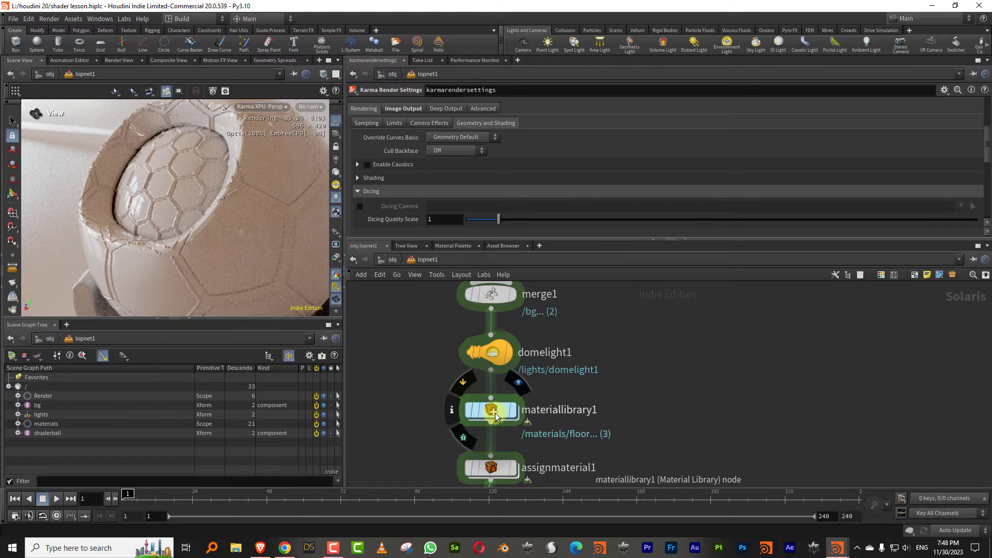
Step: Open the shader network inside materiallibrary1 and delete the mtlxseparate3c1 node feeding the displacement
{"action": "double_click", "coordinate": [495, 413]}
{"action": "double_click", "coordinate": [644, 393]}
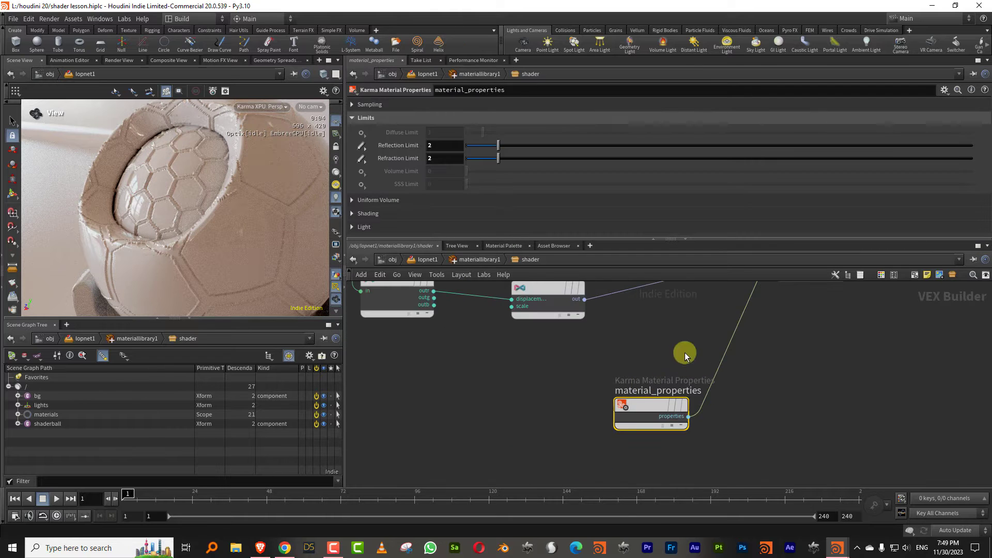
{"action": "middle_click_drag", "start_coordinate": [662, 321], "coordinate": [696, 434]}
{"action": "key", "text": "y"}
{"action": "left_click_drag", "start_coordinate": [529, 377], "coordinate": [493, 452]}
{"action": "key", "text": "Delete"}
{"action": "middle_click_drag", "start_coordinate": [499, 452], "coordinate": [623, 467]}
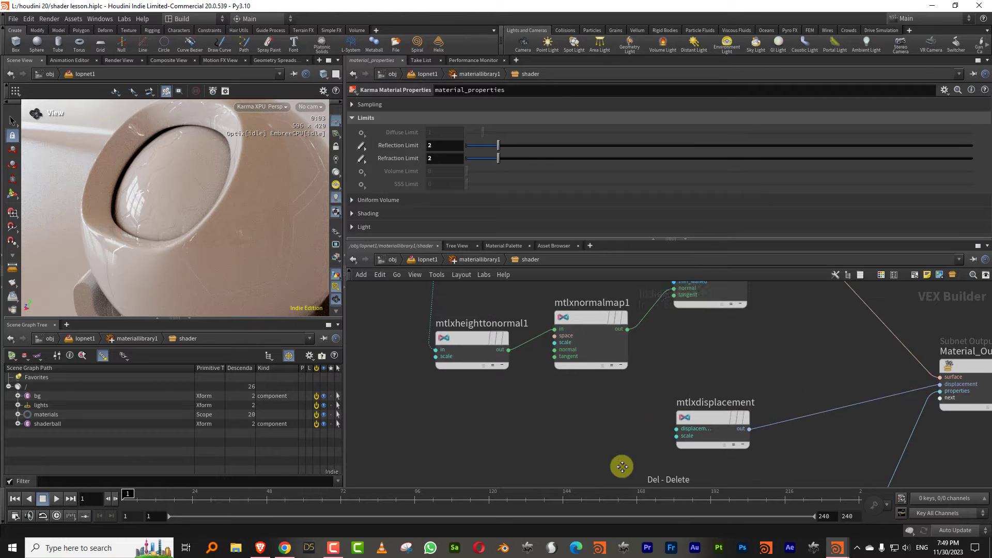
Step: Connect the output of kma_rampconst1 to the base_color input of mtlxstandard_surface and view the whole shader ball
{"action": "middle_click_drag", "start_coordinate": [604, 292], "coordinate": [561, 422]}
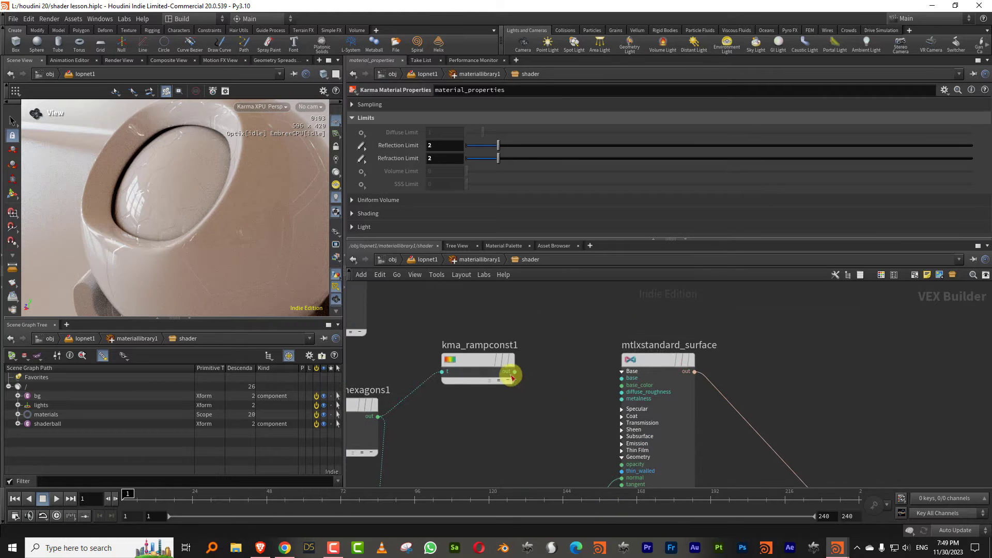
{"action": "left_click_drag", "start_coordinate": [515, 372], "coordinate": [622, 385]}
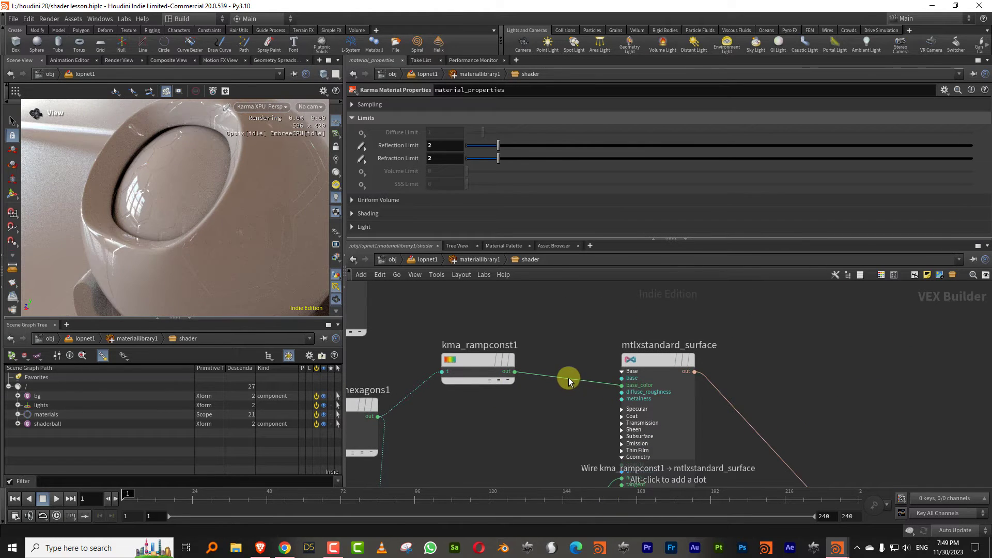
{"action": "left_click_drag", "start_coordinate": [243, 213], "coordinate": [221, 181]}
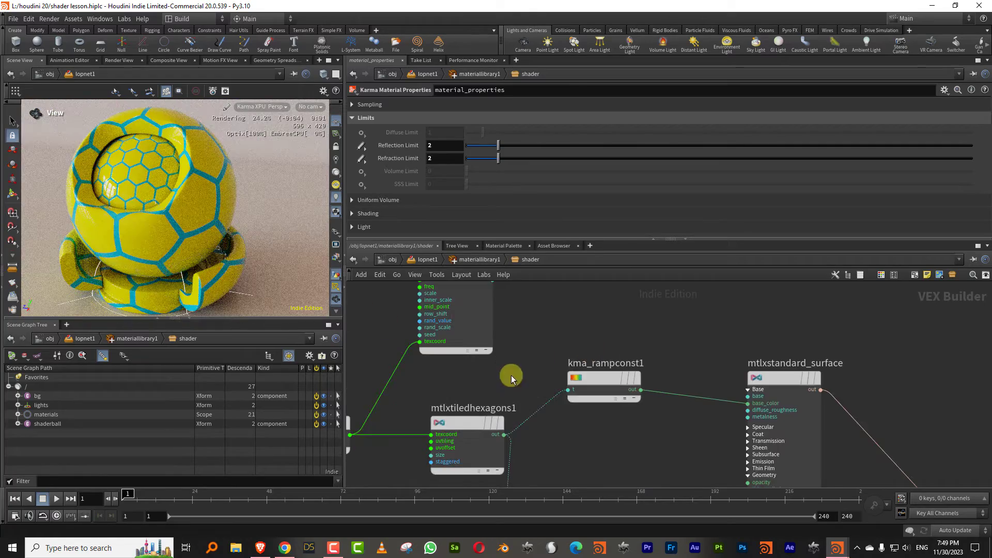
Step: Move the texture coordinate, add, multiply and rotate nodes together, farther away from the tiled hexagons node
{"action": "middle_click_drag", "start_coordinate": [505, 363], "coordinate": [587, 337]}
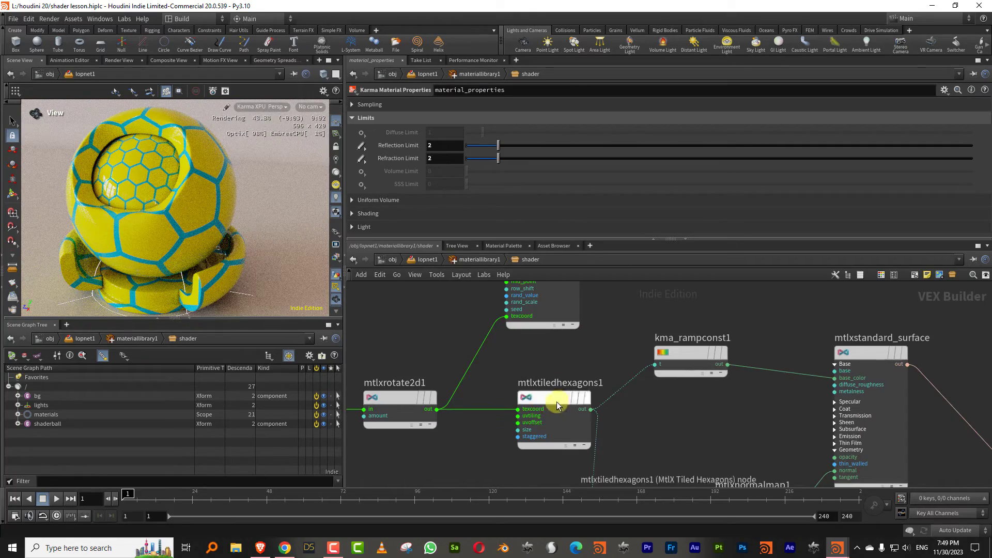
{"action": "left_click_drag", "start_coordinate": [557, 402], "coordinate": [524, 401]}
{"action": "middle_click_drag", "start_coordinate": [636, 408], "coordinate": [849, 356]}
{"action": "scroll", "coordinate": [661, 391], "scroll_direction": "down", "scroll_amount": 3}
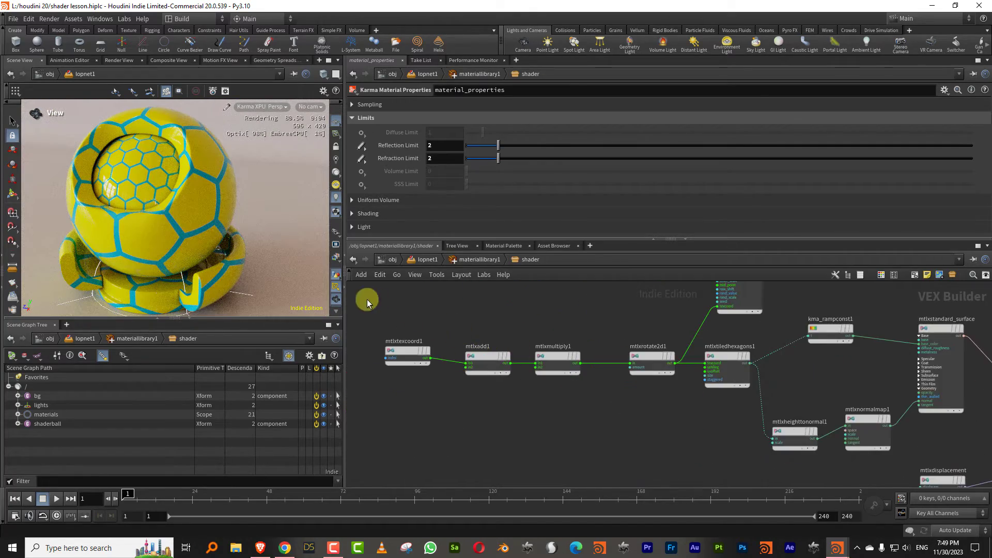
{"action": "left_click_drag", "start_coordinate": [368, 302], "coordinate": [652, 397]}
{"action": "left_click_drag", "start_coordinate": [643, 363], "coordinate": [545, 359]}
Step: Move mtlxtiledhexagons1 closer to mtlxrotate2d1 and turn off its Staggered option
{"action": "left_click_drag", "start_coordinate": [690, 410], "coordinate": [731, 360]}
{"action": "left_click_drag", "start_coordinate": [724, 355], "coordinate": [682, 362]}
{"action": "left_click", "coordinate": [448, 158]}
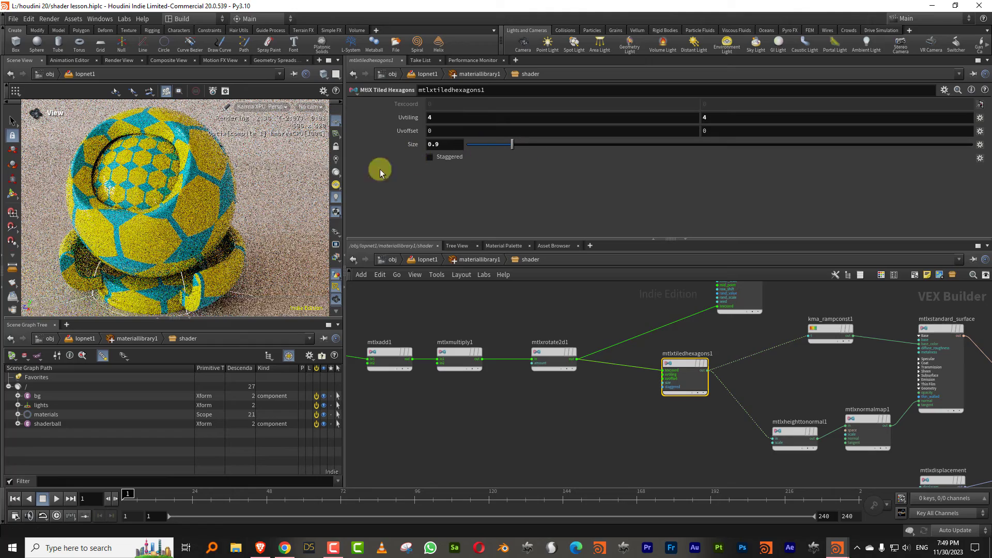
Step: Move the hmtlxcircles2d1 node so it sits directly above mtlxtiledhexagons1
{"action": "scroll", "coordinate": [142, 174], "scroll_direction": "up", "scroll_amount": 2}
{"action": "middle_click_drag", "start_coordinate": [705, 349], "coordinate": [666, 395]}
{"action": "left_click_drag", "start_coordinate": [701, 307], "coordinate": [640, 308]}
{"action": "scroll", "coordinate": [696, 302], "scroll_direction": "up", "scroll_amount": 1}
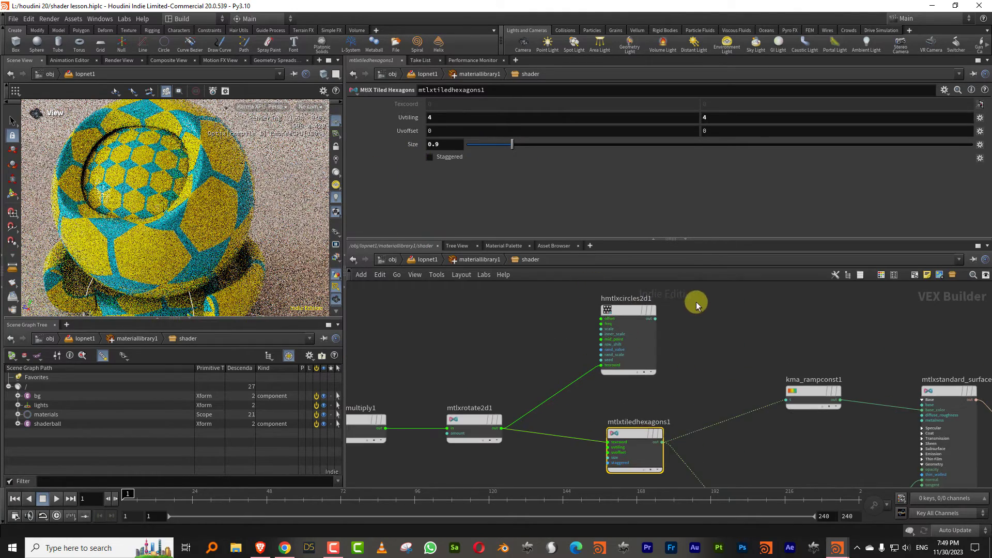
Step: On hmtlxcircles2d1, set Circle Scale to 0.408, turn off Randomize Value and set Row Shift to 0
{"action": "left_click", "coordinate": [647, 309]}
{"action": "left_click_drag", "start_coordinate": [471, 142], "coordinate": [429, 151]}
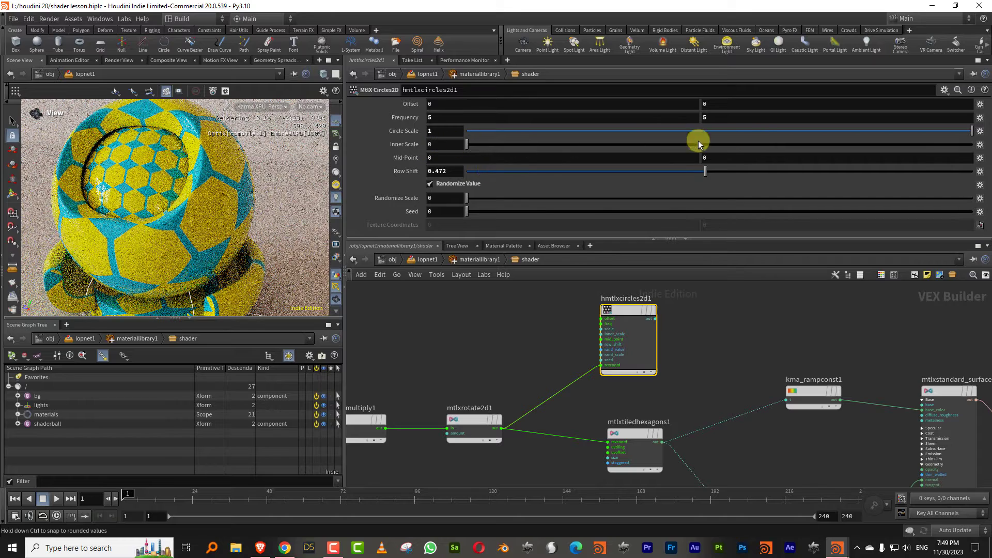
{"action": "left_click", "coordinate": [453, 184]}
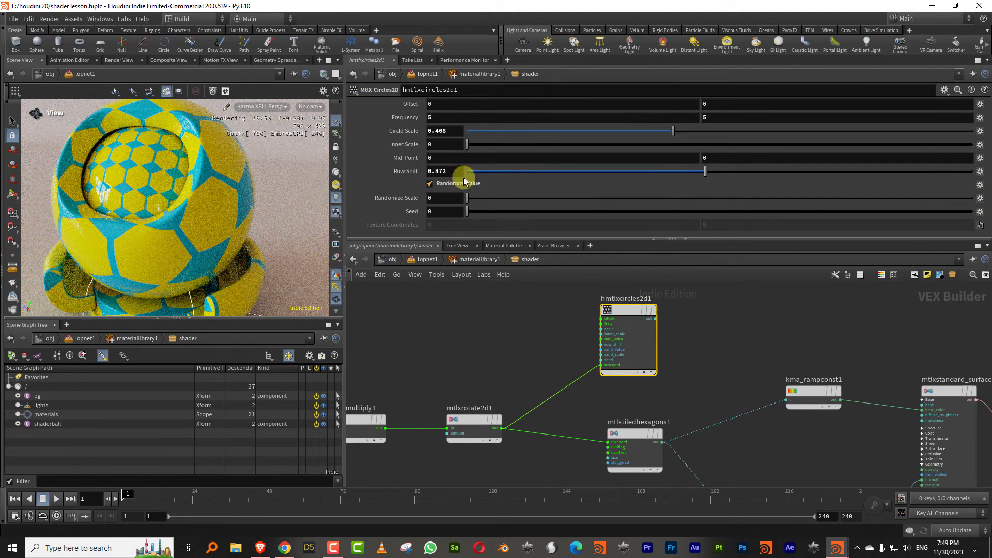
{"action": "left_click_drag", "start_coordinate": [472, 172], "coordinate": [463, 194]}
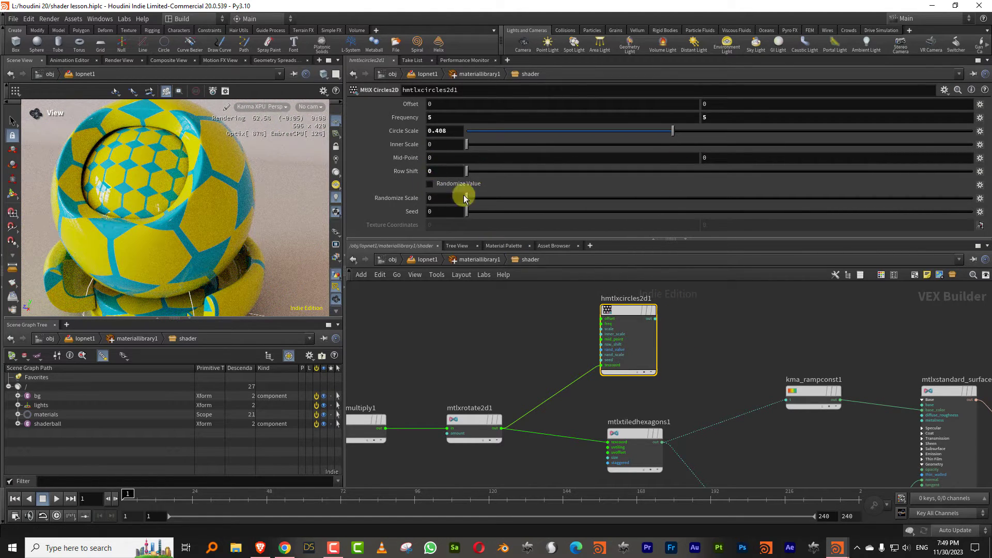
Step: Add a MtlX Multiply node and connect the output of hmtlxcircles2d1 to its first input
{"action": "middle_click_drag", "start_coordinate": [693, 326], "coordinate": [671, 315]}
{"action": "key", "text": "Tab"}
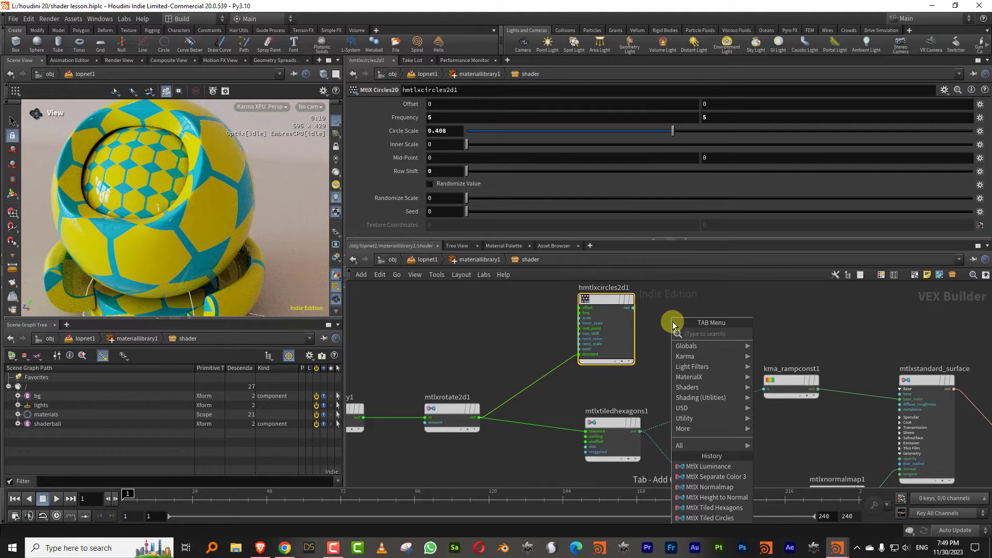
{"action": "type", "text": "mul"}
{"action": "left_click", "coordinate": [780, 333]}
{"action": "left_click", "coordinate": [710, 344]}
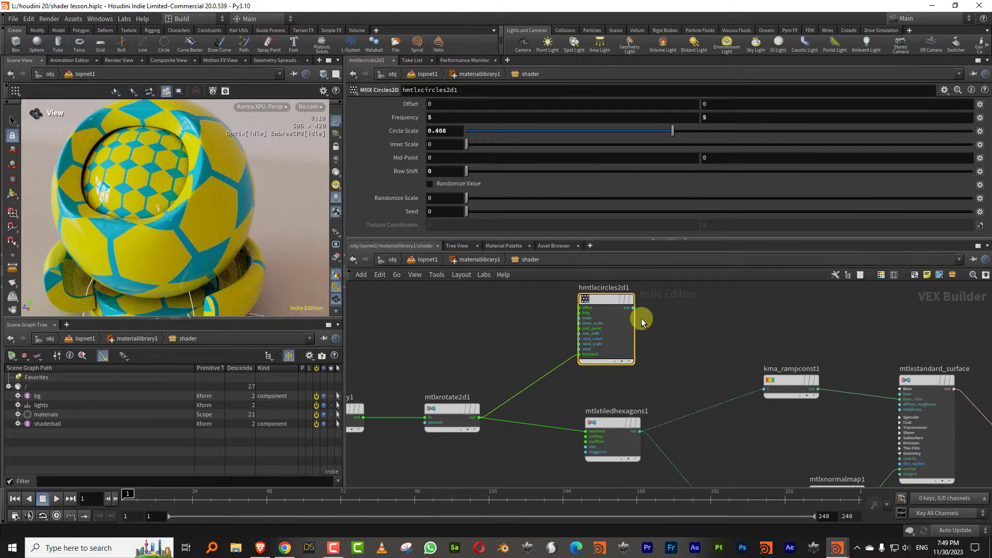
{"action": "left_click", "coordinate": [632, 308]}
{"action": "left_click", "coordinate": [684, 355]}
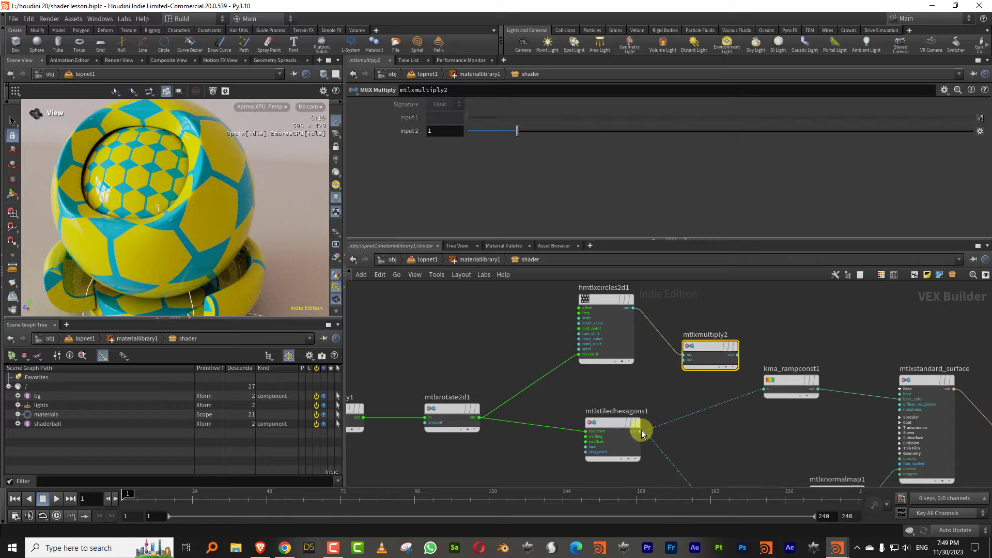
Step: Connect mtlxtiledhexagons1 to the second input of mtlxmultiply2, and the multiply output to kma_rampconst1
{"action": "left_click", "coordinate": [640, 431]}
{"action": "left_click", "coordinate": [684, 360]}
{"action": "left_click", "coordinate": [737, 355]}
{"action": "left_click", "coordinate": [755, 390]}
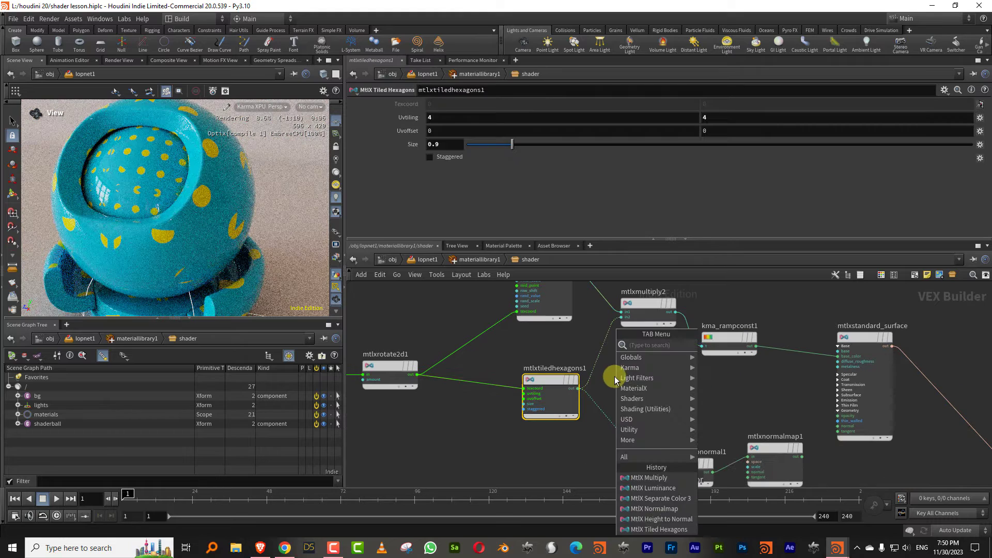
Step: Move mtlxtiledhexagons1 farther below hmtlxcircles2d1 to free up space between the pattern nodes
{"action": "key", "text": "Escape"}
{"action": "left_click_drag", "start_coordinate": [555, 389], "coordinate": [539, 437]}
{"action": "mouse_move", "coordinate": [554, 402]}
{"action": "middle_mouse_down"}
{"action": "mouse_move", "coordinate": [548, 410]}
{"action": "mouse_move", "coordinate": [547, 377]}
{"action": "mouse_move", "coordinate": [538, 399]}
{"action": "middle_mouse_up"}
Step: Add a MtlX Add node beneath mtlxmultiply2 and connect the output of hmtlxcircles2d1 to its second input
{"action": "key", "text": "Tab"}
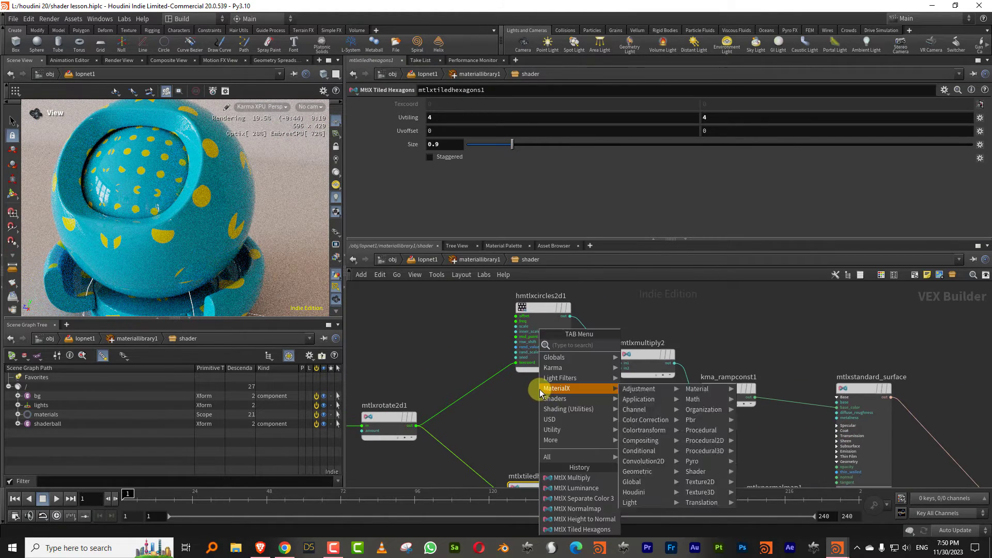
{"action": "type", "text": "add"}
{"action": "left_click", "coordinate": [643, 344]}
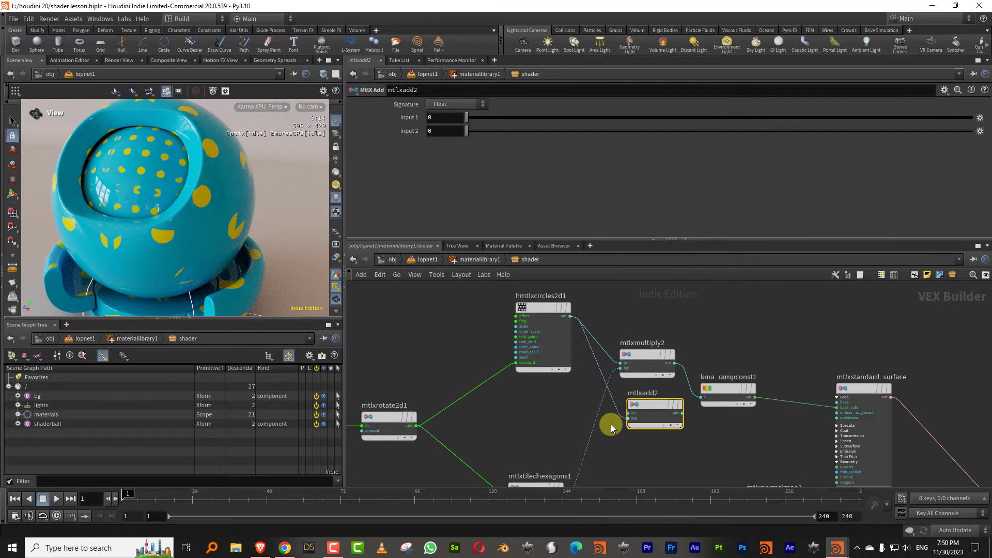
{"action": "left_click", "coordinate": [611, 424]}
Step: Connect mtlxtiledhexagons1 to the first input of mtlxadd2, and feed the mtlxadd2 output into kma_rampconst1
{"action": "middle_click_drag", "start_coordinate": [582, 458], "coordinate": [580, 396]}
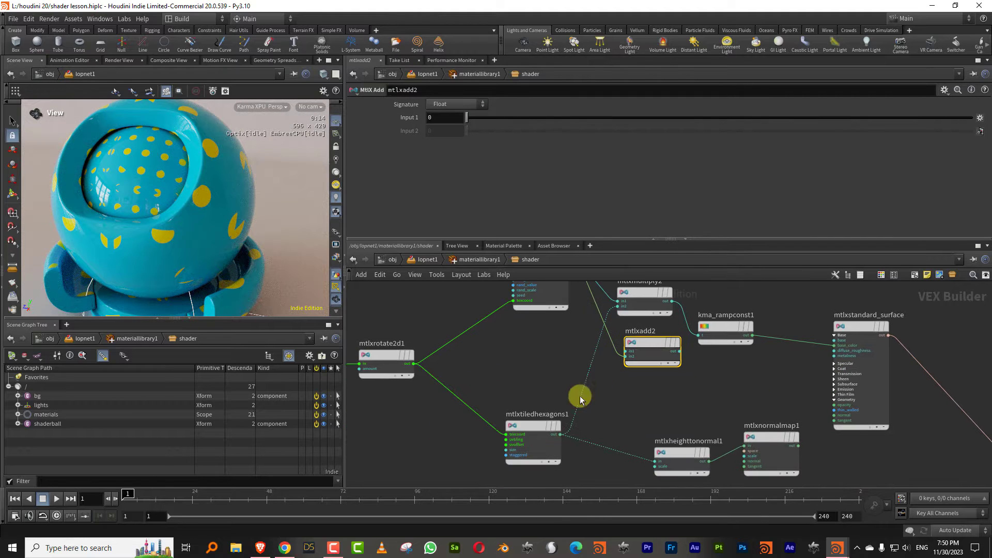
{"action": "left_click", "coordinate": [561, 434]}
{"action": "left_click", "coordinate": [626, 351]}
{"action": "left_click", "coordinate": [699, 336]}
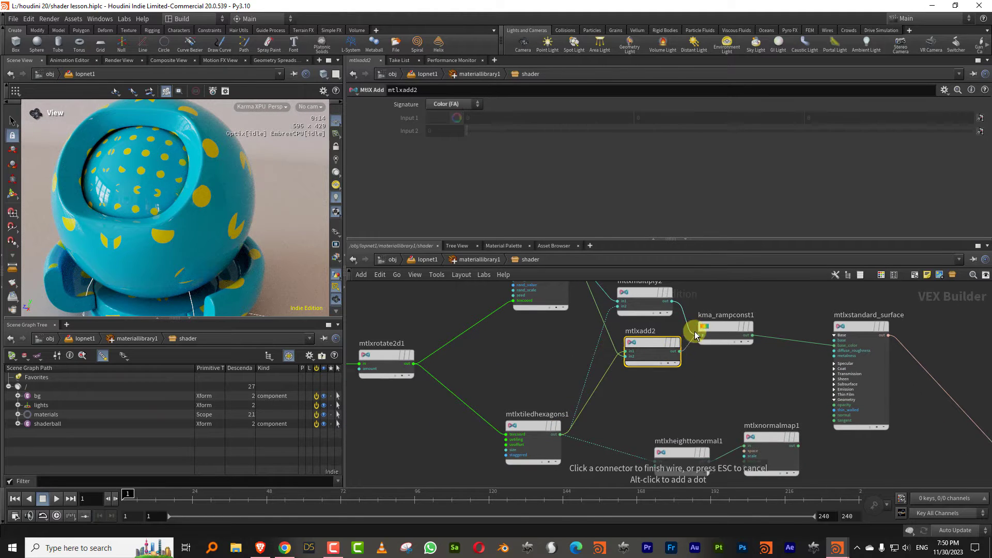
{"action": "left_click", "coordinate": [679, 352]}
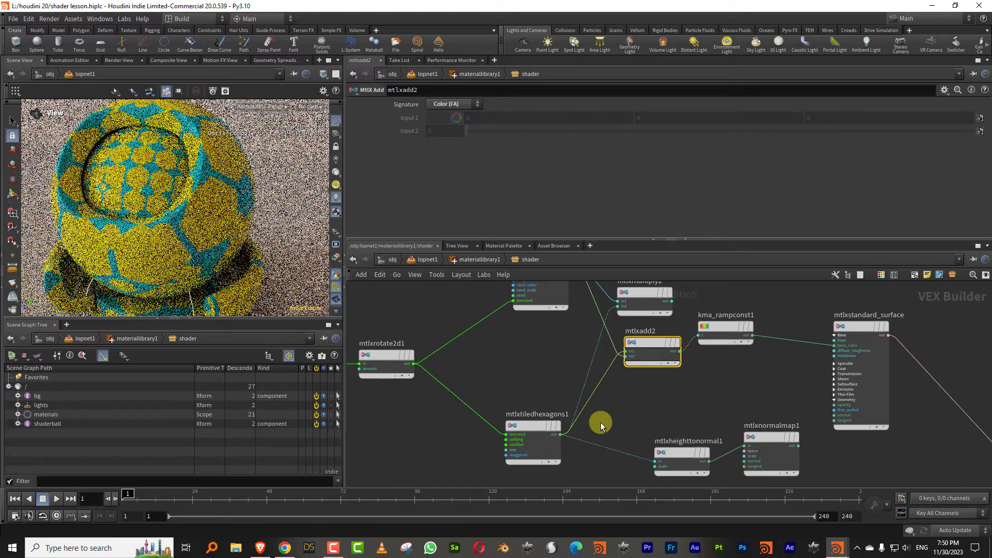
Step: Set both Frequency values of hmtlxcircles2d1 to 4
{"action": "left_click", "coordinate": [552, 310]}
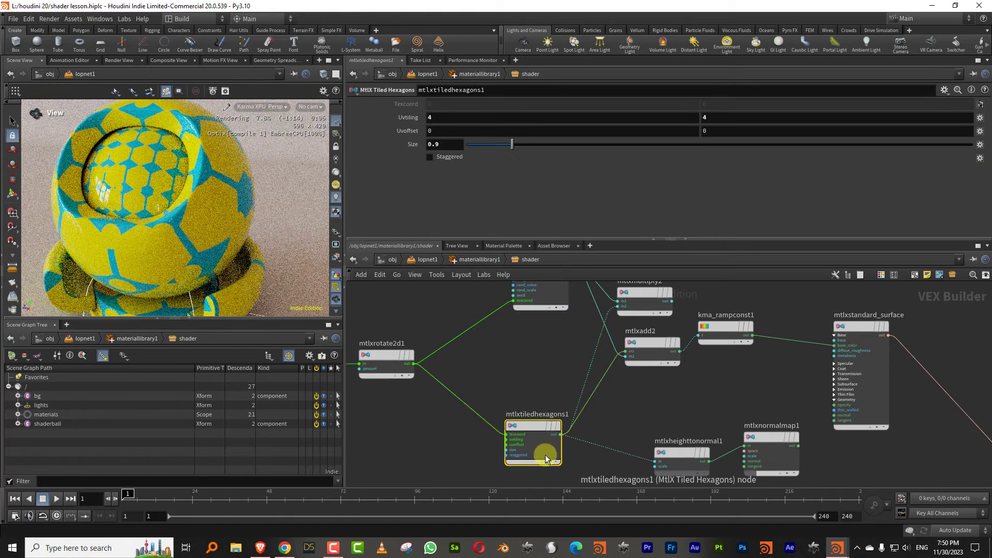
{"action": "left_click", "coordinate": [440, 118]}
{"action": "type", "text": "4"}
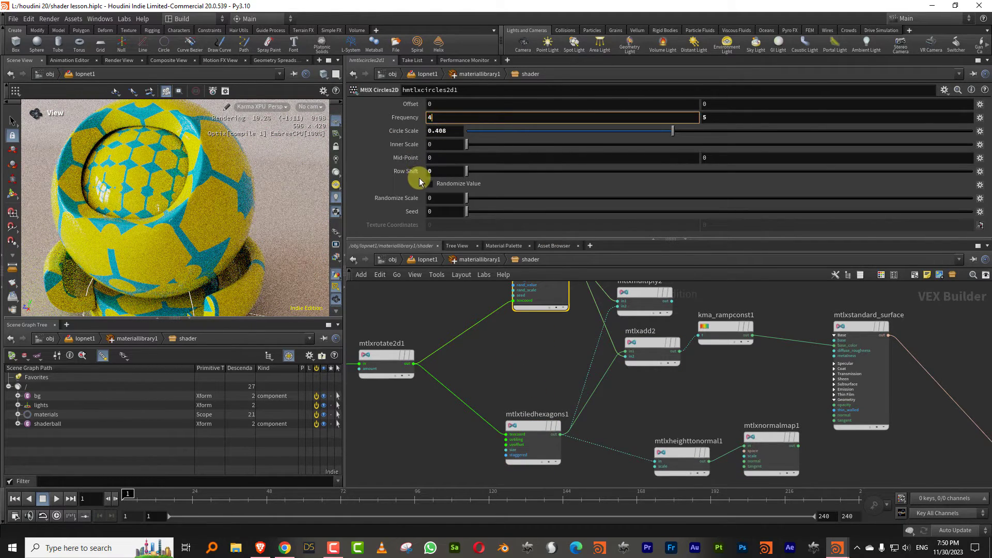
{"action": "key", "text": "Tab"}
{"action": "type", "text": "4"}
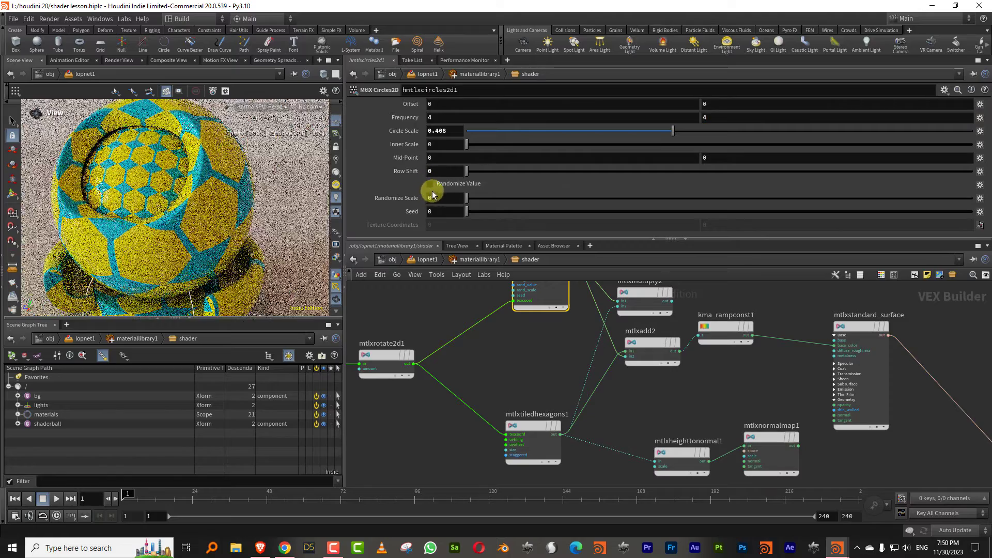
Step: Feed mtlxmultiply2 into kma_rampconst1 and set the circles node's Circle Scale to 0.957 and Inner Scale to 0.434
{"action": "left_click", "coordinate": [672, 301]}
{"action": "left_click", "coordinate": [698, 336]}
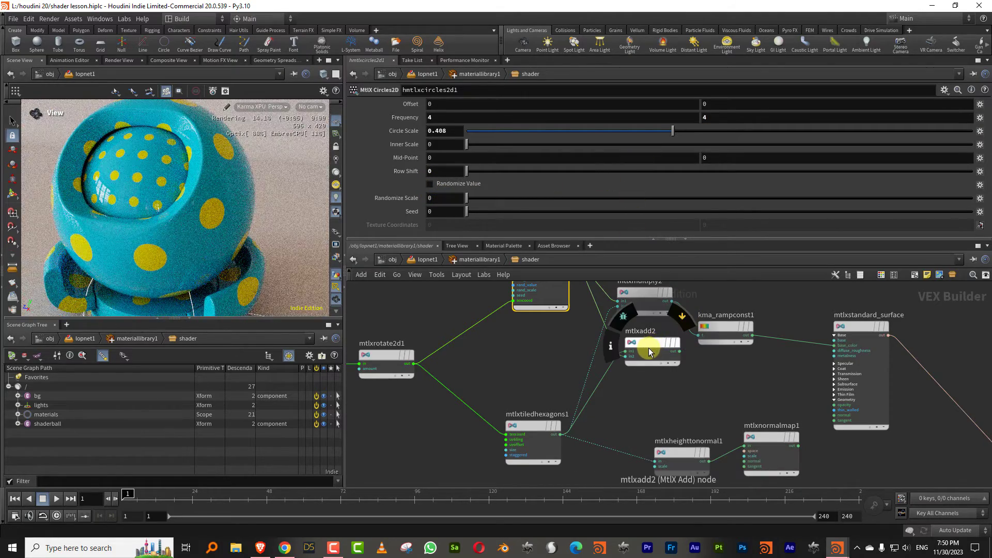
{"action": "left_click_drag", "start_coordinate": [467, 144], "coordinate": [538, 147]}
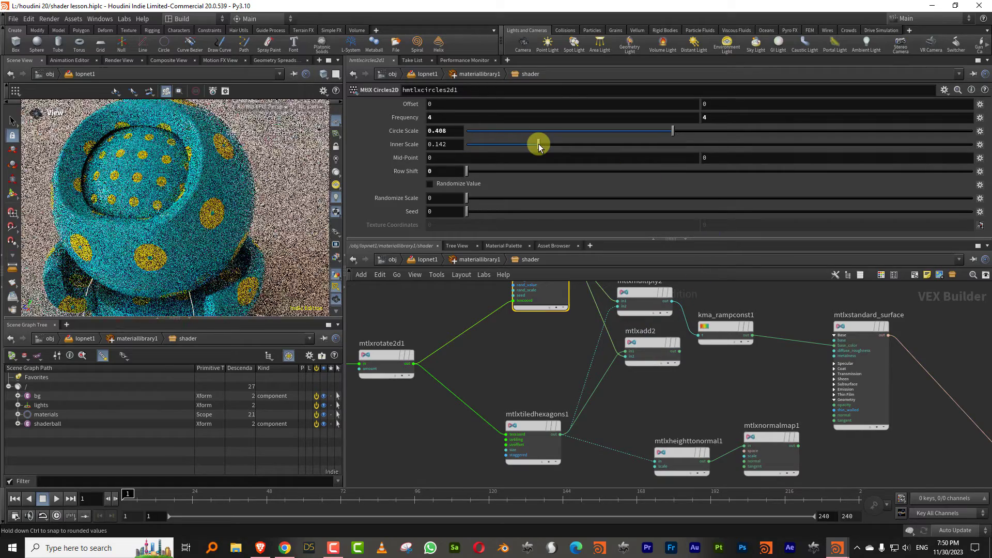
{"action": "left_click_drag", "start_coordinate": [648, 136], "coordinate": [951, 138]}
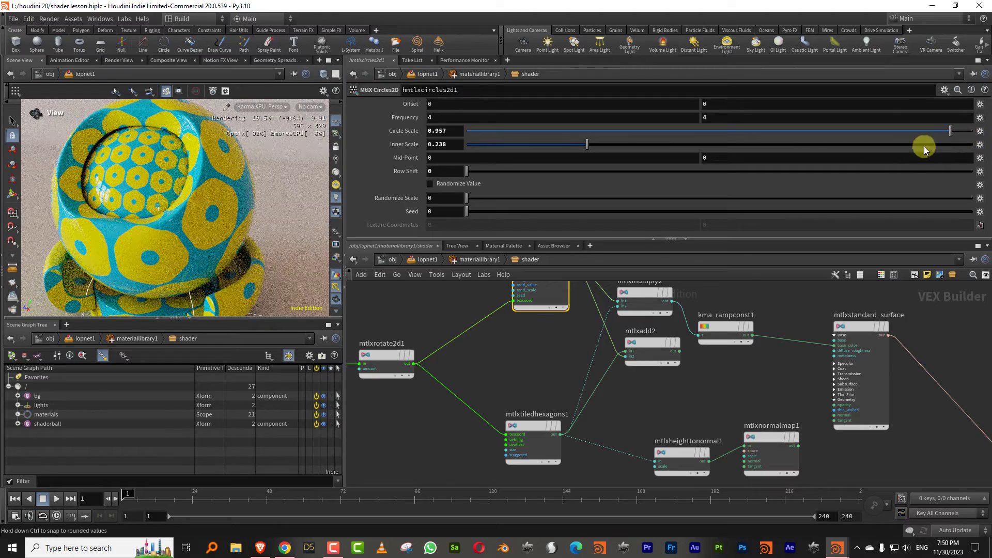
{"action": "left_click_drag", "start_coordinate": [609, 144], "coordinate": [693, 150]}
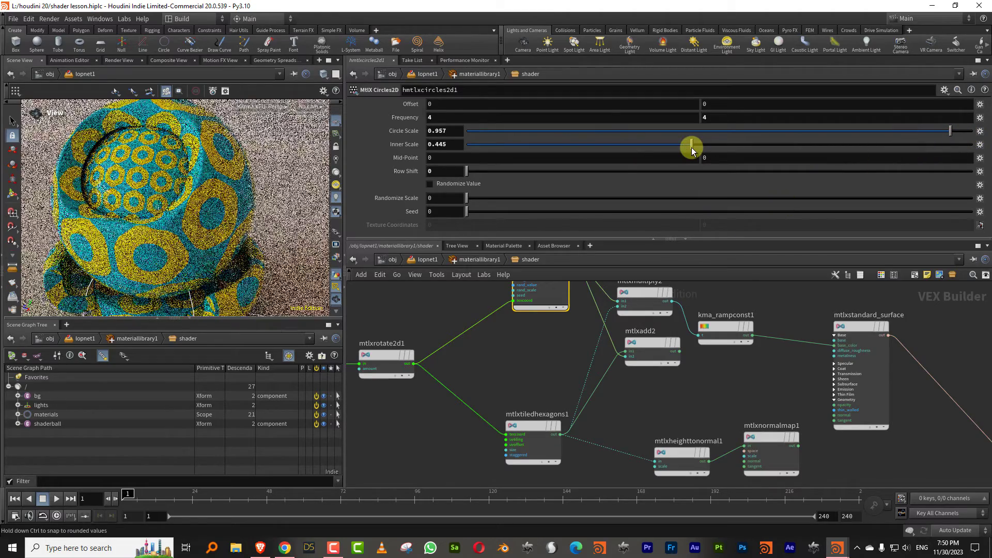
Step: Feed mtlxadd2 into kma_rampconst1 and set the circles node's Circle Scale to 0.154 and Inner Scale to 0
{"action": "left_click", "coordinate": [680, 352]}
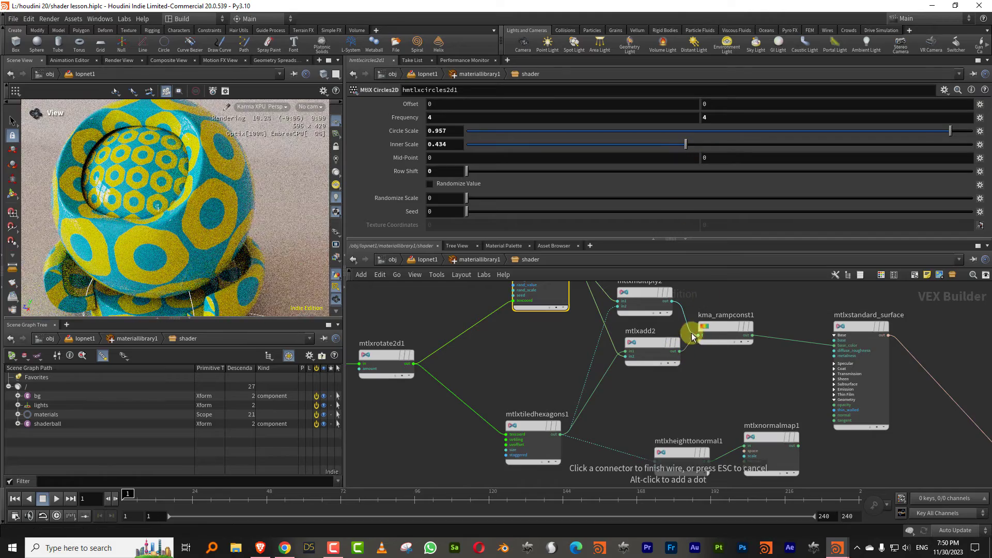
{"action": "left_click", "coordinate": [699, 335]}
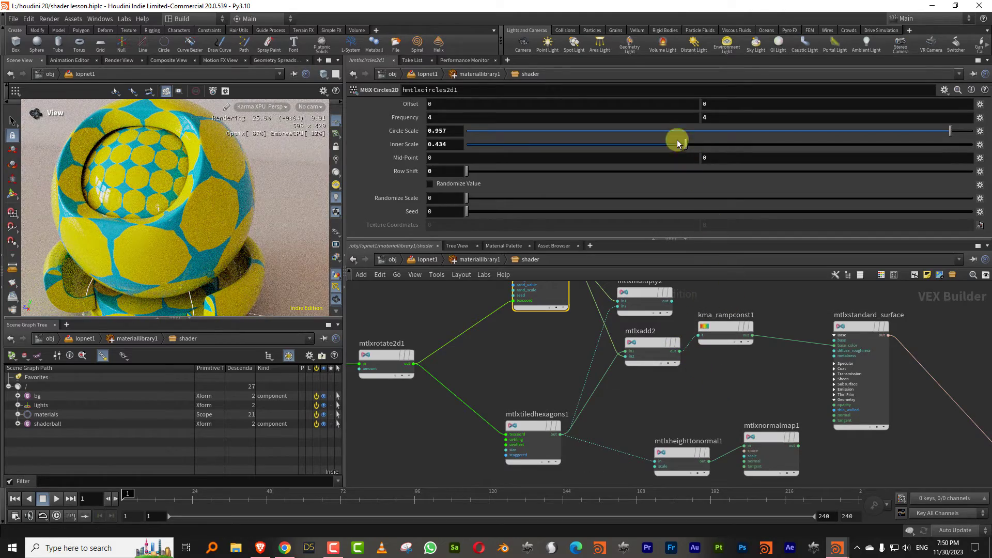
{"action": "left_click_drag", "start_coordinate": [649, 148], "coordinate": [721, 137]}
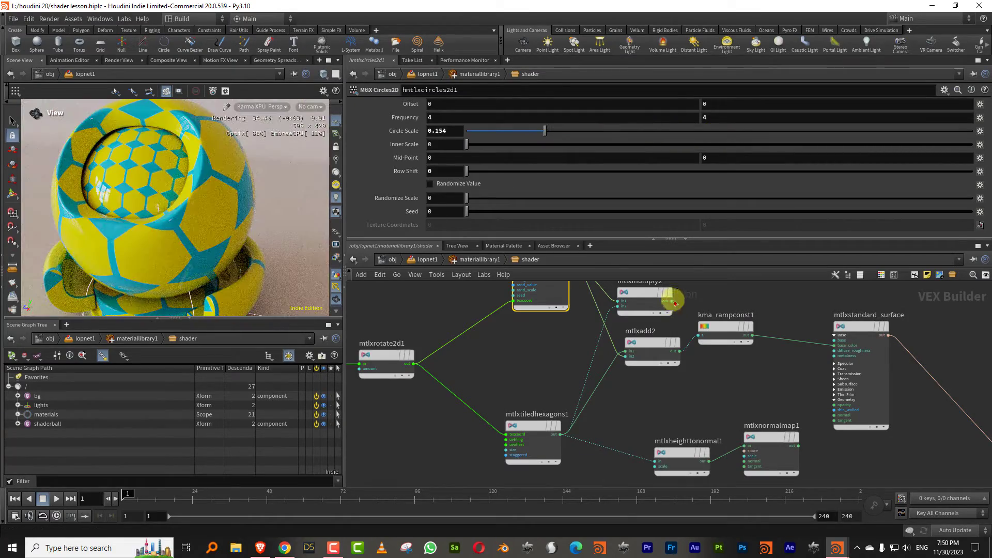
Step: Connect the output of mtlxmultiply2 back to kma_rampconst1 and delete the mtlxadd2 node
{"action": "left_click", "coordinate": [674, 303]}
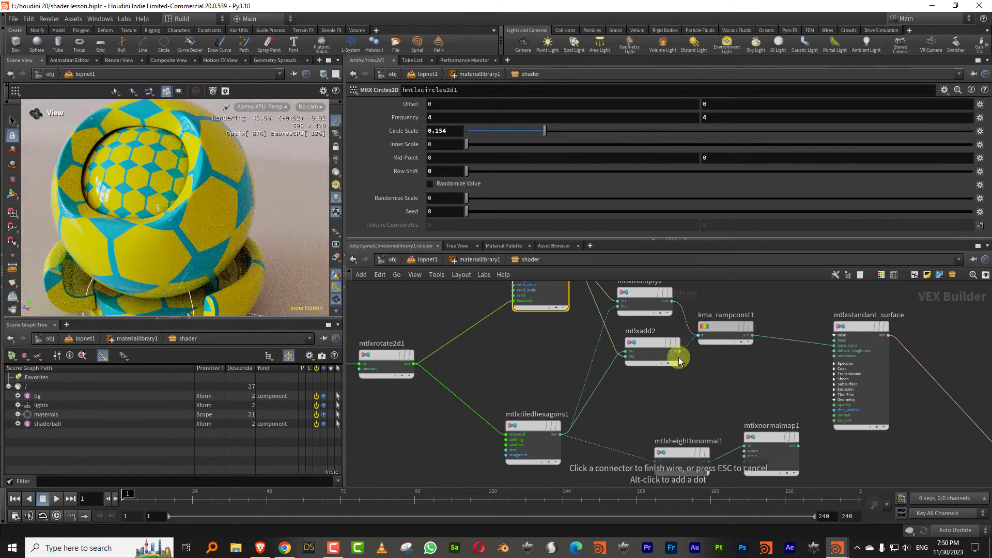
{"action": "left_click", "coordinate": [660, 349]}
{"action": "key", "text": "Delete"}
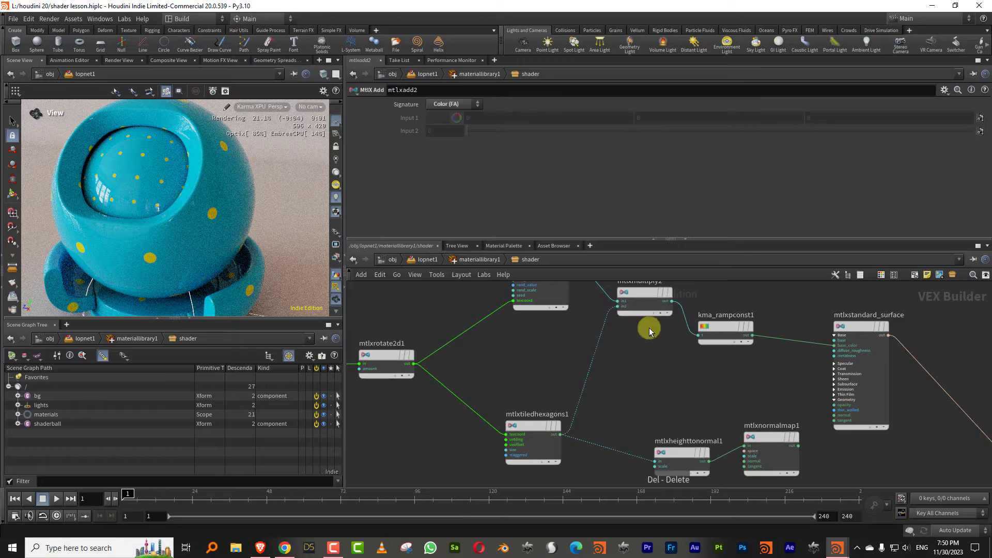
Step: Try Inner Scale 0.584, first Mid-Point value 0.2 and Circle Scale 1.7 on hmtlxcircles2d1
{"action": "left_click_drag", "start_coordinate": [645, 332], "coordinate": [662, 281]}
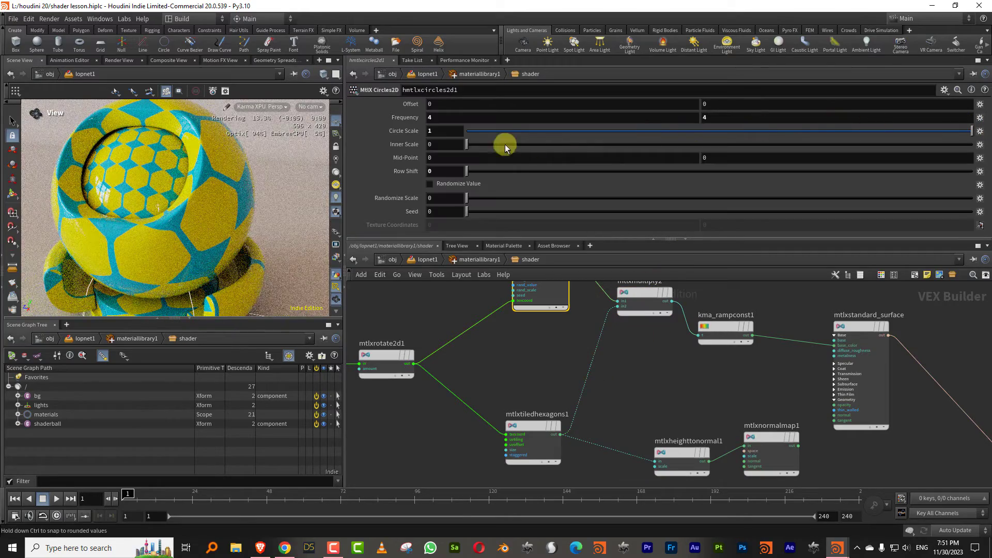
{"action": "left_click_drag", "start_coordinate": [558, 150], "coordinate": [762, 145]}
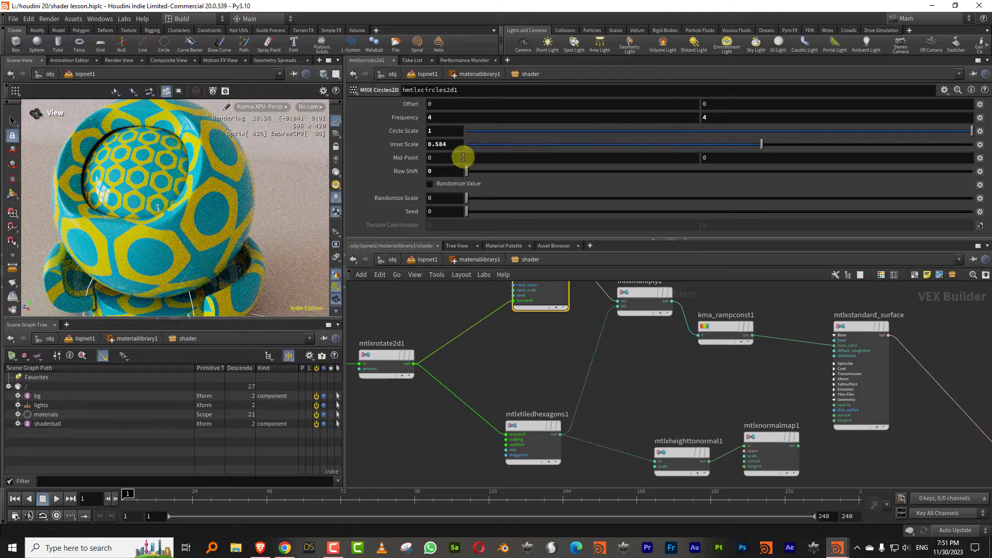
{"action": "left_click_drag", "start_coordinate": [463, 158], "coordinate": [481, 153]}
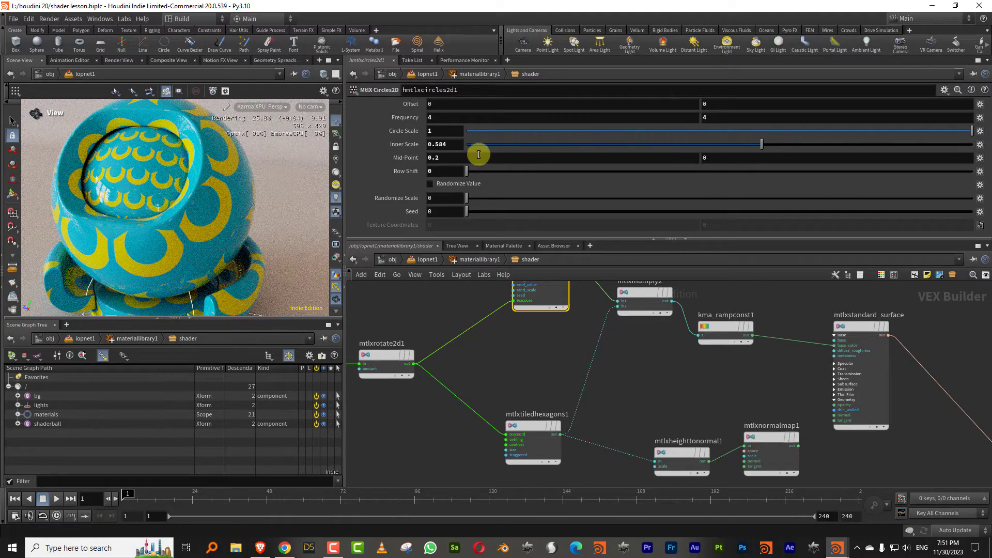
{"action": "middle_click_drag", "start_coordinate": [479, 155], "coordinate": [434, 133]}
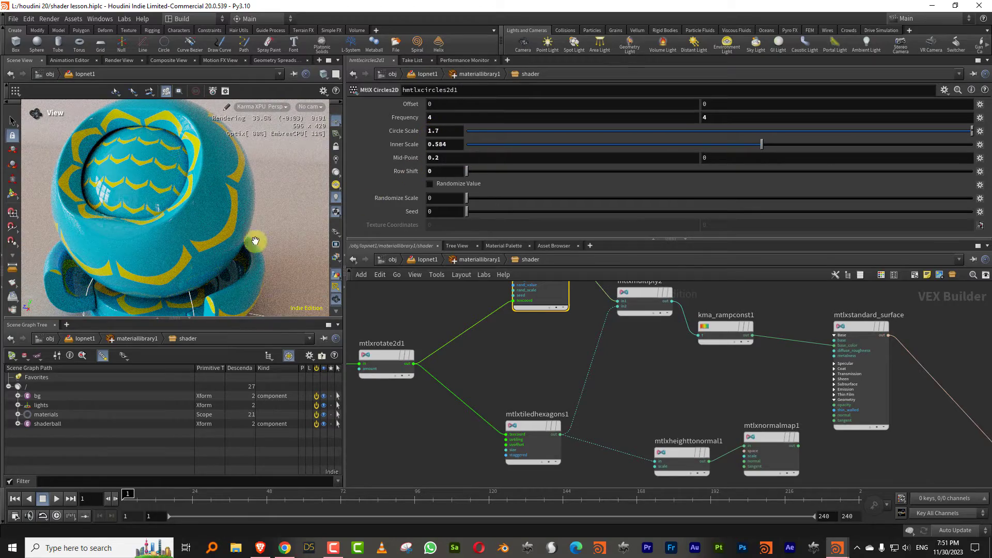
Step: Set hmtlxcircles2d1 to Circle Scale 0.989, Inner Scale 0.47 and Mid-Point 0, and view the whole shader ball
{"action": "left_click_drag", "start_coordinate": [188, 221], "coordinate": [227, 276]}
{"action": "middle_click_drag", "start_coordinate": [459, 172], "coordinate": [427, 177]}
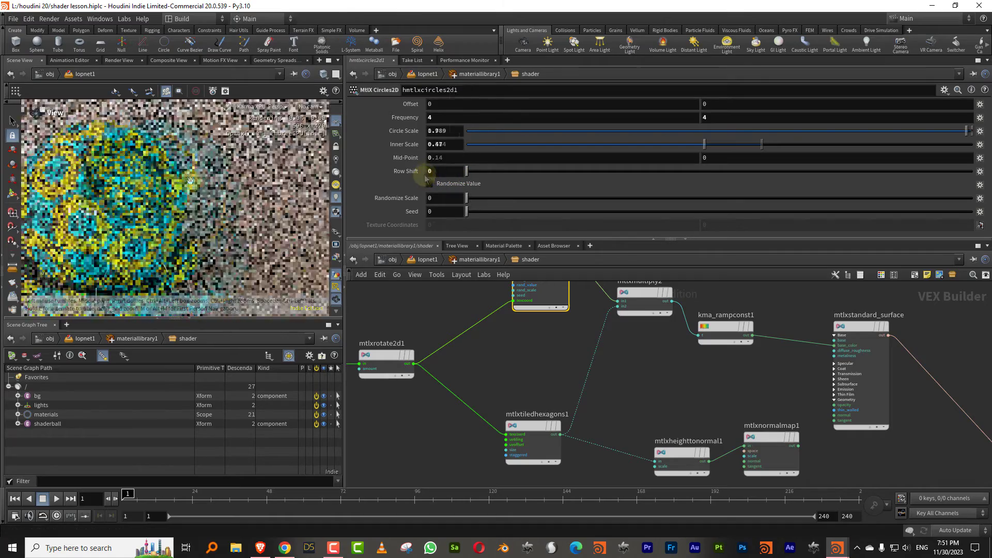
{"action": "left_click_drag", "start_coordinate": [170, 197], "coordinate": [206, 186]}
{"action": "scroll", "coordinate": [629, 349], "scroll_direction": "down", "scroll_amount": 4}
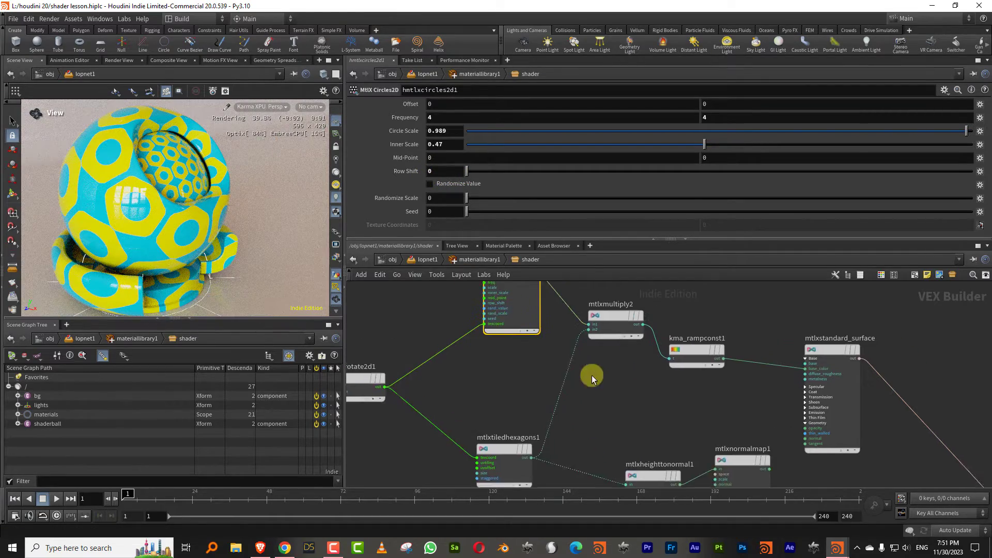
Step: Delete the mtlxheighttonormal1 and mtlxnormalmap1 nodes
{"action": "left_click_drag", "start_coordinate": [615, 392], "coordinate": [705, 474]}
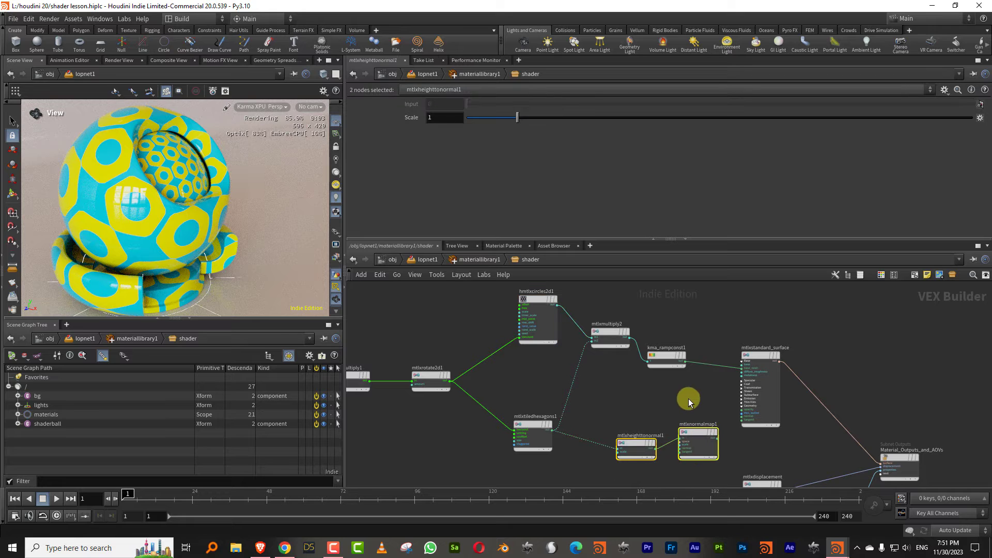
{"action": "key", "text": "Delete"}
{"action": "left_click", "coordinate": [335, 548]}
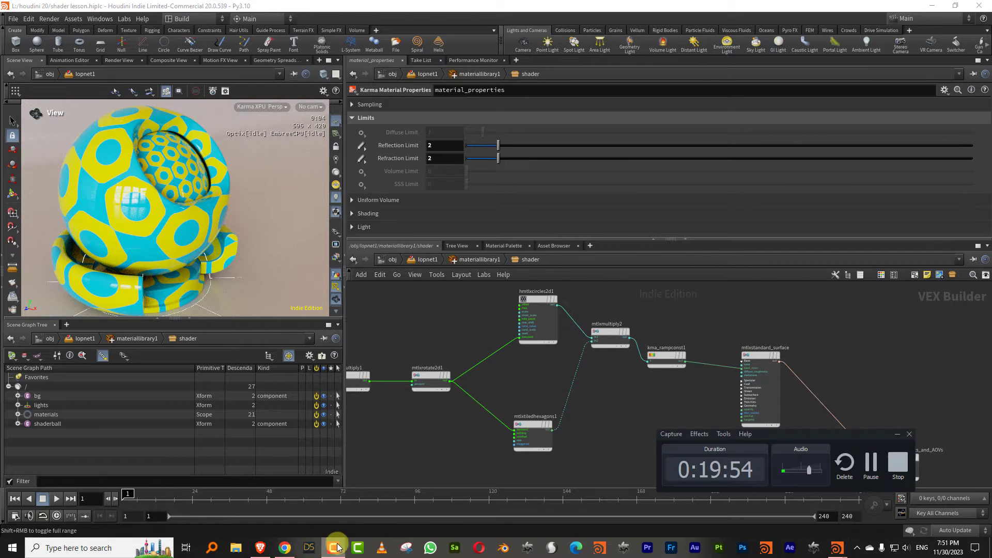
{"action": "left_click", "coordinate": [335, 548]}
Step: Add a MtlX Crosshatch node and place it below mtlxtiledhexagons1
{"action": "key", "text": "Tab"}
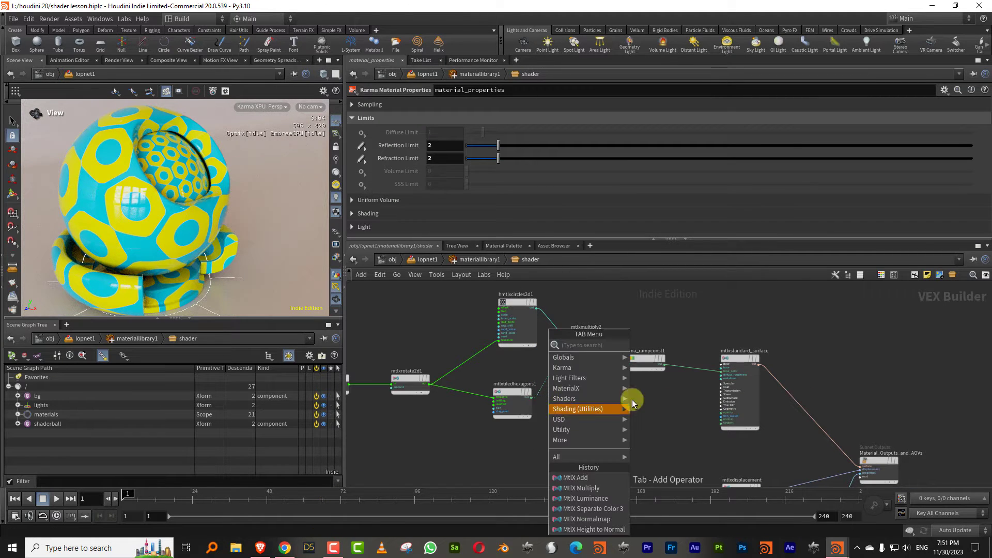
{"action": "mouse_move", "coordinate": [589, 389]}
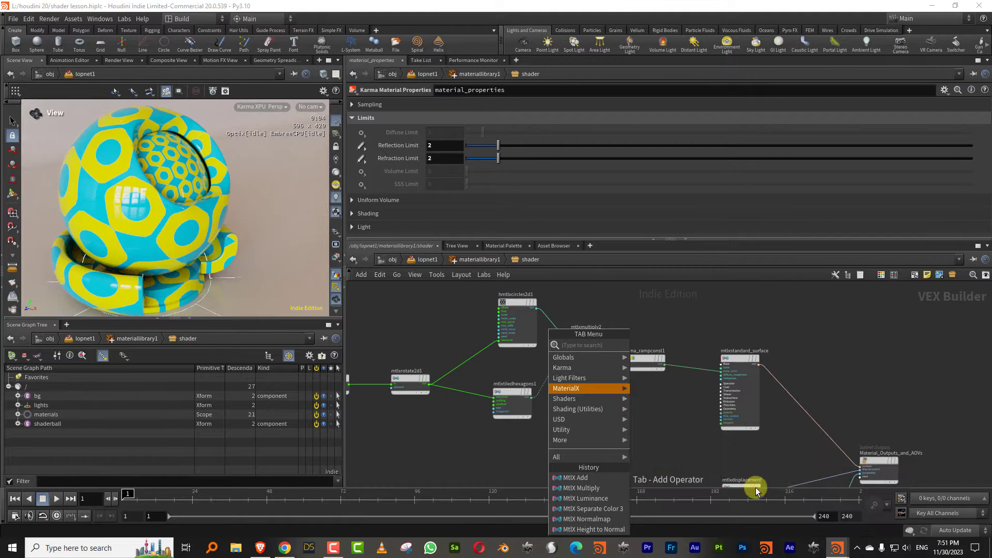
{"action": "left_click", "coordinate": [756, 488]}
{"action": "left_click", "coordinate": [513, 454]}
{"action": "left_click", "coordinate": [440, 391]}
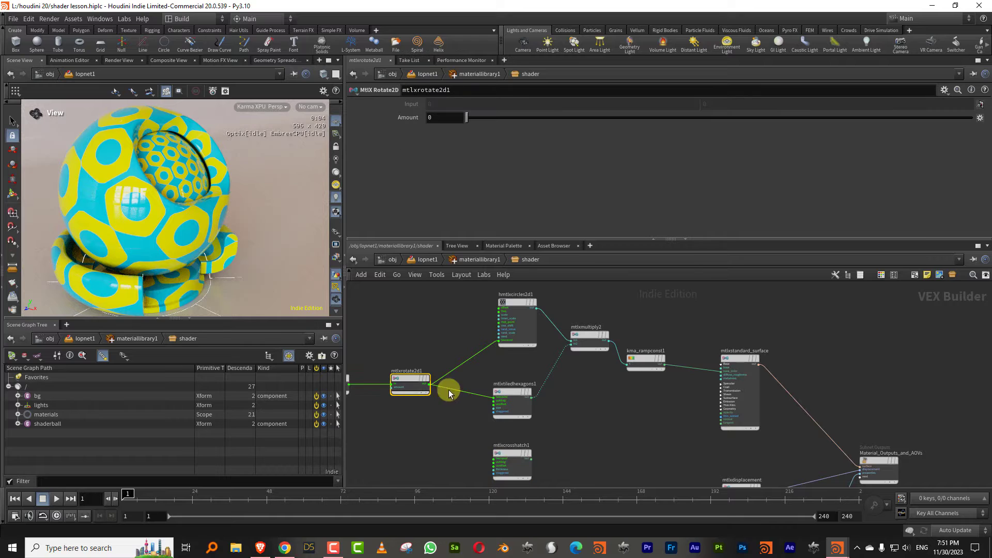
Step: Connect mtlxrotate2d1 to the texcoord input of mtlxcrosshatch1, and connect the crosshatch output to the input of kma_rampconst1
{"action": "scroll", "coordinate": [462, 435], "scroll_direction": "up", "scroll_amount": 3}
{"action": "left_click", "coordinate": [416, 358]}
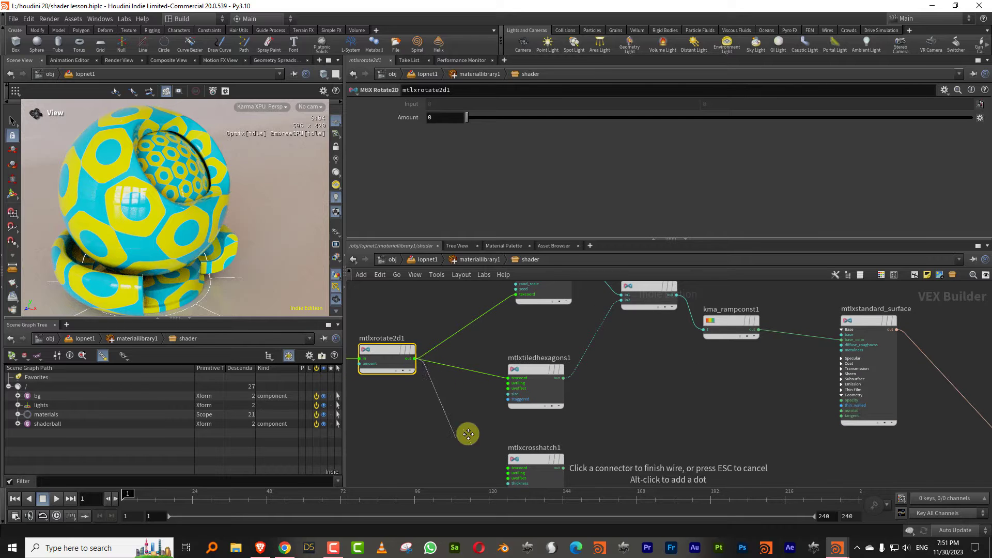
{"action": "middle_click_drag", "start_coordinate": [468, 434], "coordinate": [472, 335]}
{"action": "left_click", "coordinate": [512, 369]}
{"action": "middle_click_drag", "start_coordinate": [620, 317], "coordinate": [532, 415]}
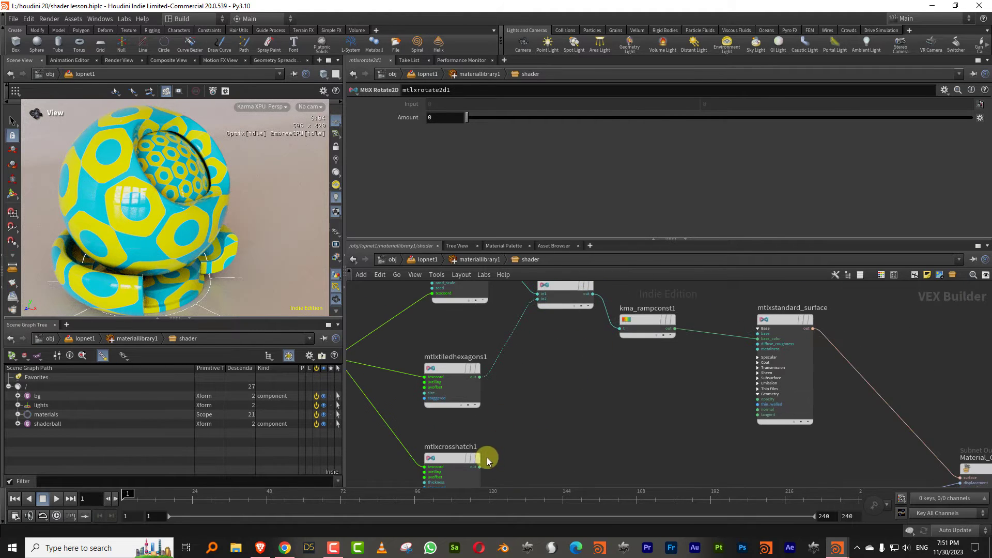
{"action": "left_click", "coordinate": [480, 466]}
{"action": "left_click", "coordinate": [619, 329]}
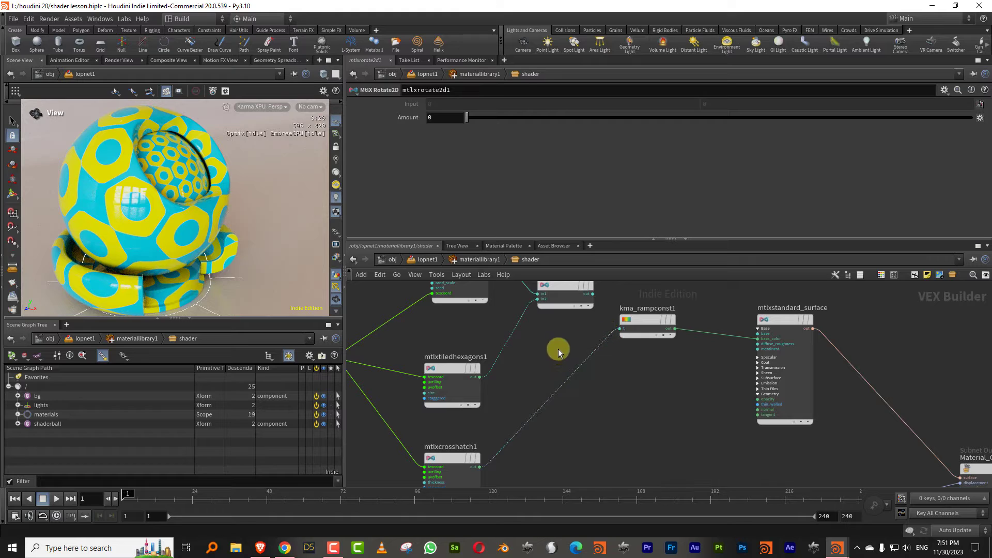
Step: Move the circles, tiled hexagons and multiply nodes up together, and place mtlxcrosshatch1 higher, to the right of mtlxrotate2d1
{"action": "scroll", "coordinate": [569, 393], "scroll_direction": "down", "scroll_amount": 2}
{"action": "scroll", "coordinate": [578, 389], "scroll_direction": "down", "scroll_amount": 2}
{"action": "left_click_drag", "start_coordinate": [474, 318], "coordinate": [572, 429]}
{"action": "left_click_drag", "start_coordinate": [579, 362], "coordinate": [574, 304]}
{"action": "middle_click_drag", "start_coordinate": [515, 460], "coordinate": [517, 421]}
{"action": "left_click_drag", "start_coordinate": [517, 424], "coordinate": [524, 368]}
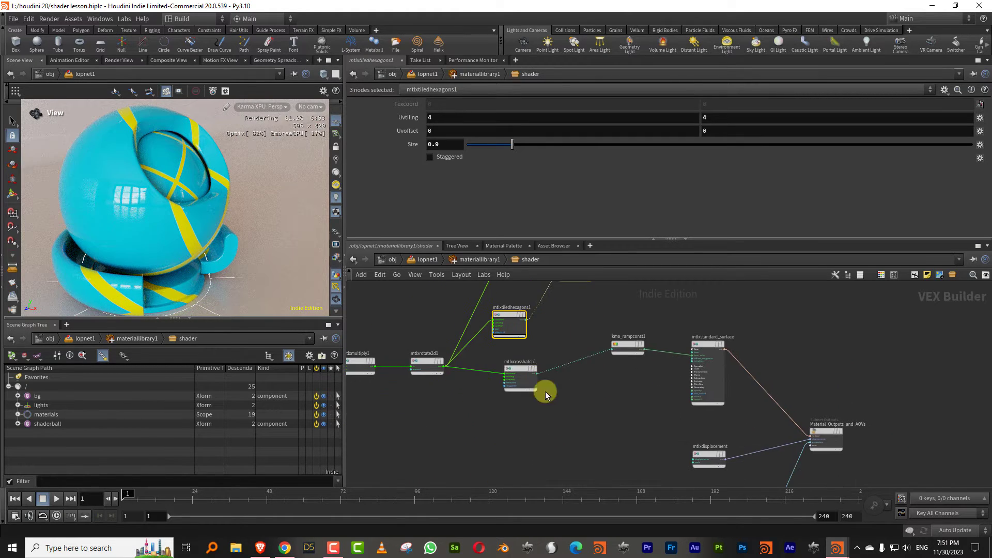
Step: Set both Uvtiling values of mtlxcrosshatch1 to 4 and view the shader ball from the front
{"action": "left_click", "coordinate": [532, 367]}
{"action": "middle_click_drag", "start_coordinate": [568, 343], "coordinate": [566, 377]}
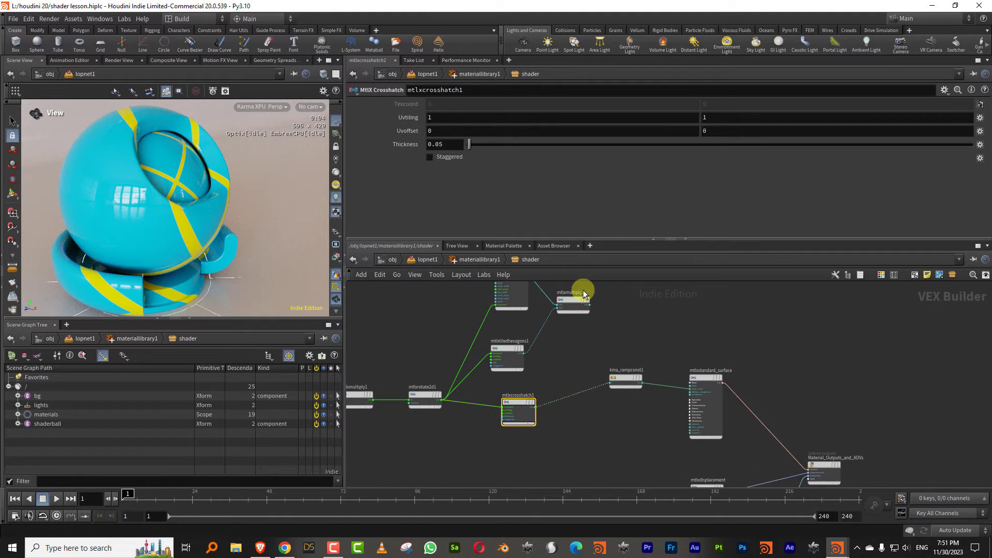
{"action": "left_click", "coordinate": [442, 123]}
{"action": "key", "text": "Return"}
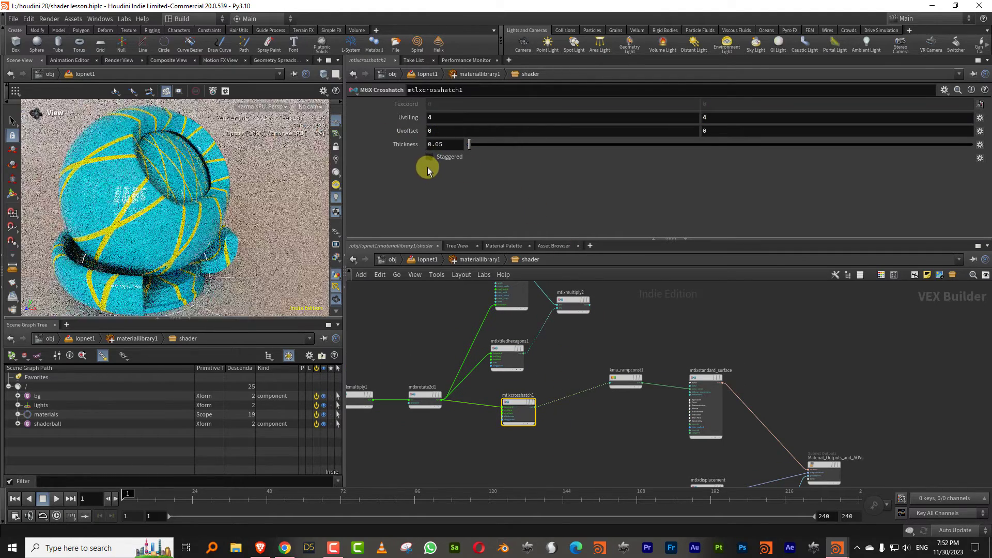
{"action": "left_click_drag", "start_coordinate": [156, 202], "coordinate": [201, 184]}
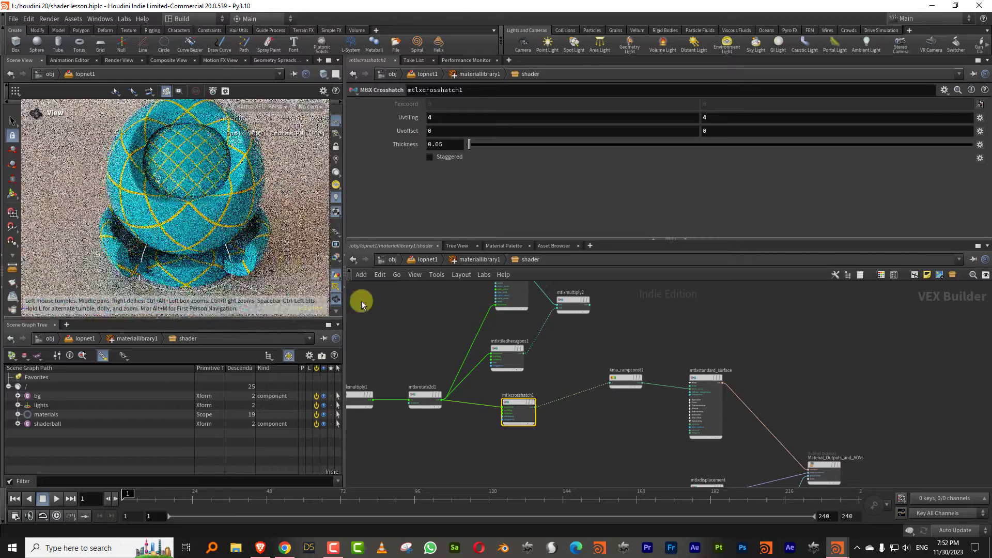
Step: Try the Staggered option on mtlxcrosshatch1 with a Thickness of 0.21, then turn Staggered off
{"action": "left_click", "coordinate": [425, 400]}
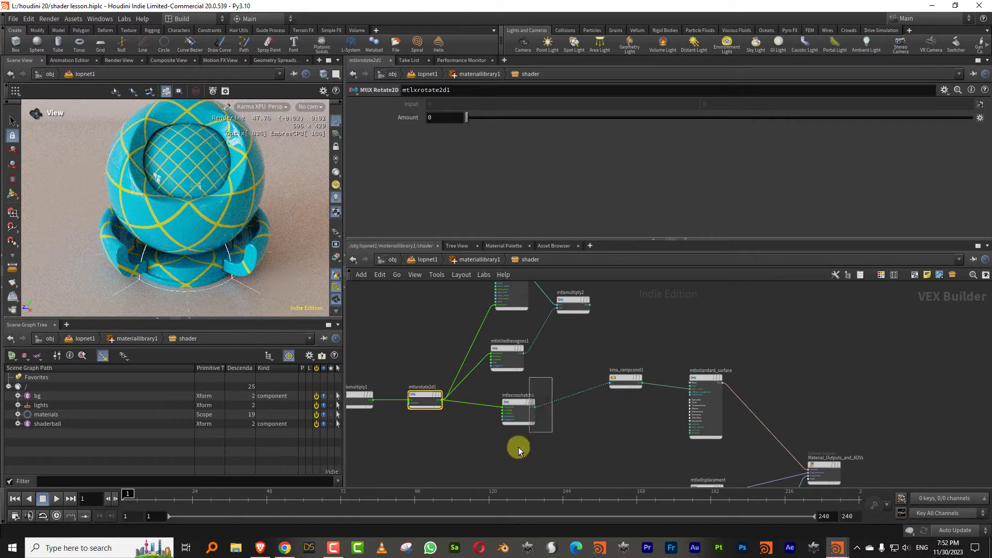
{"action": "left_click", "coordinate": [518, 411]}
{"action": "left_click", "coordinate": [449, 156]}
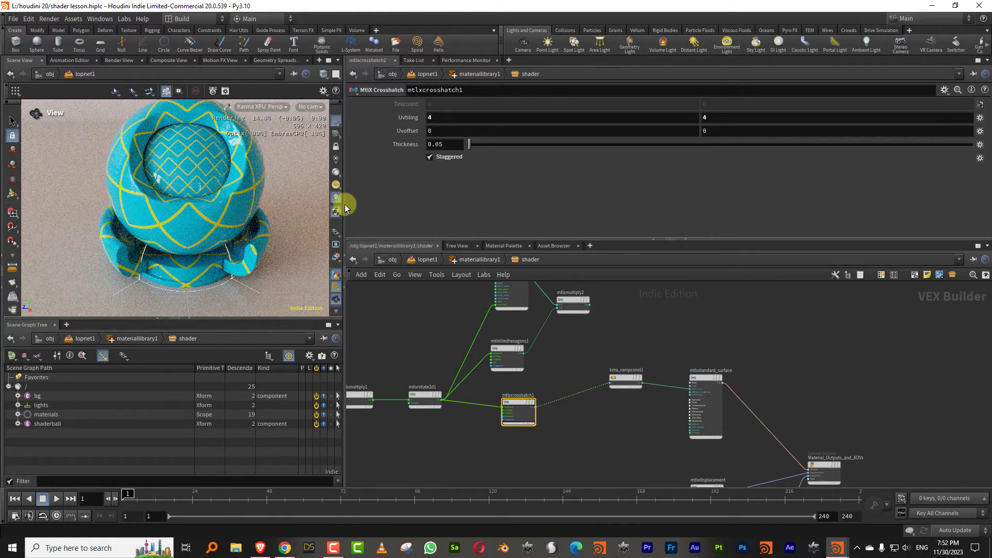
{"action": "scroll", "coordinate": [206, 155], "scroll_direction": "up", "scroll_amount": 10}
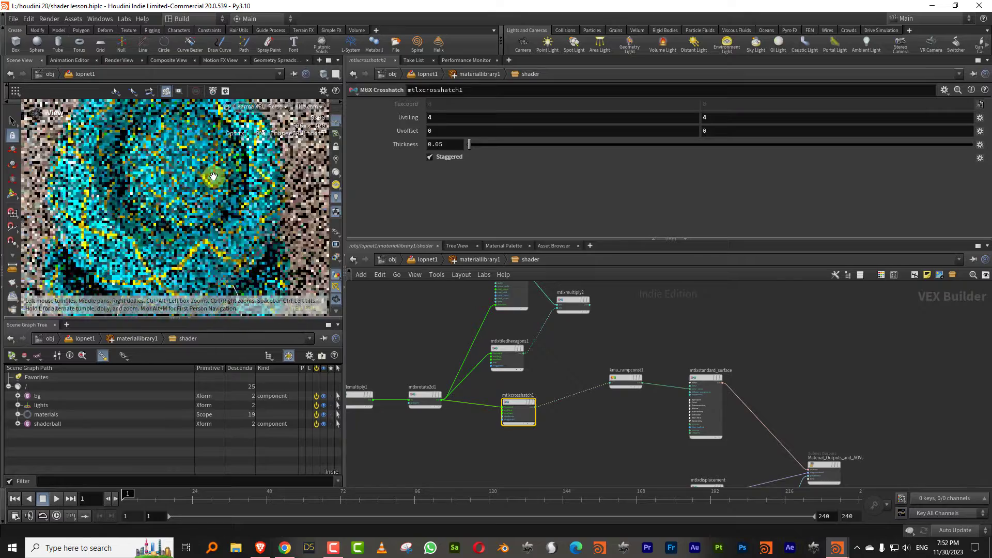
{"action": "left_click_drag", "start_coordinate": [476, 150], "coordinate": [479, 152]}
{"action": "left_click", "coordinate": [445, 158]}
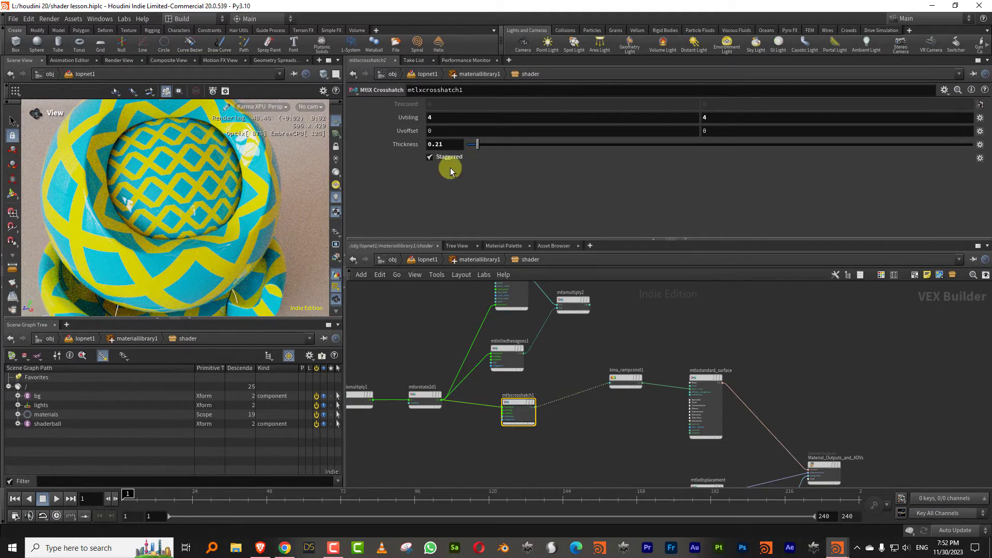
{"action": "left_click_drag", "start_coordinate": [291, 308], "coordinate": [225, 164]}
Step: Move mtlxmultiply2 down and cut the wire coming into it from mtlxtiledhexagons1
{"action": "middle_click_drag", "start_coordinate": [556, 358], "coordinate": [548, 357]}
{"action": "scroll", "coordinate": [548, 357], "scroll_direction": "up", "scroll_amount": 2}
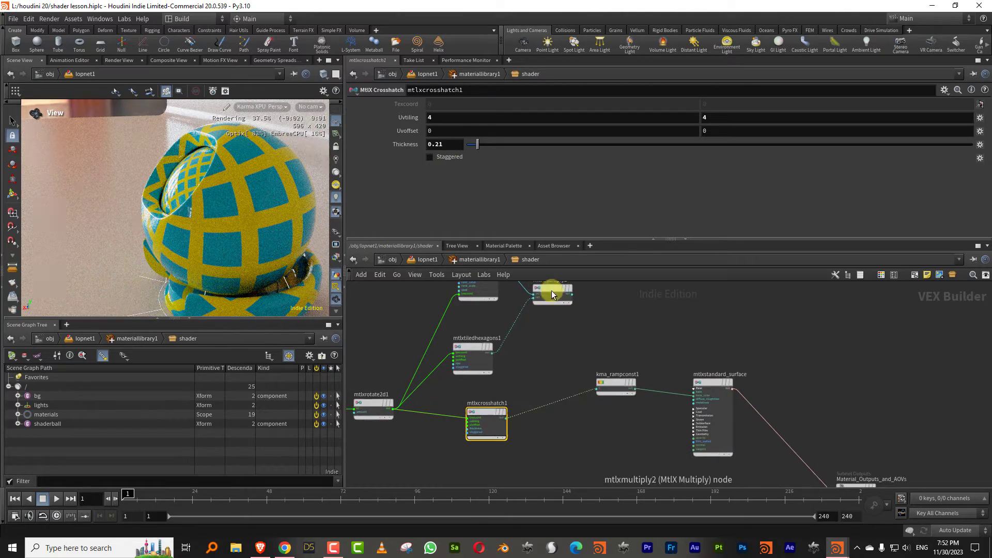
{"action": "left_click_drag", "start_coordinate": [552, 290], "coordinate": [556, 347]}
{"action": "key", "text": "y"}
{"action": "middle_click_drag", "start_coordinate": [517, 360], "coordinate": [502, 382]}
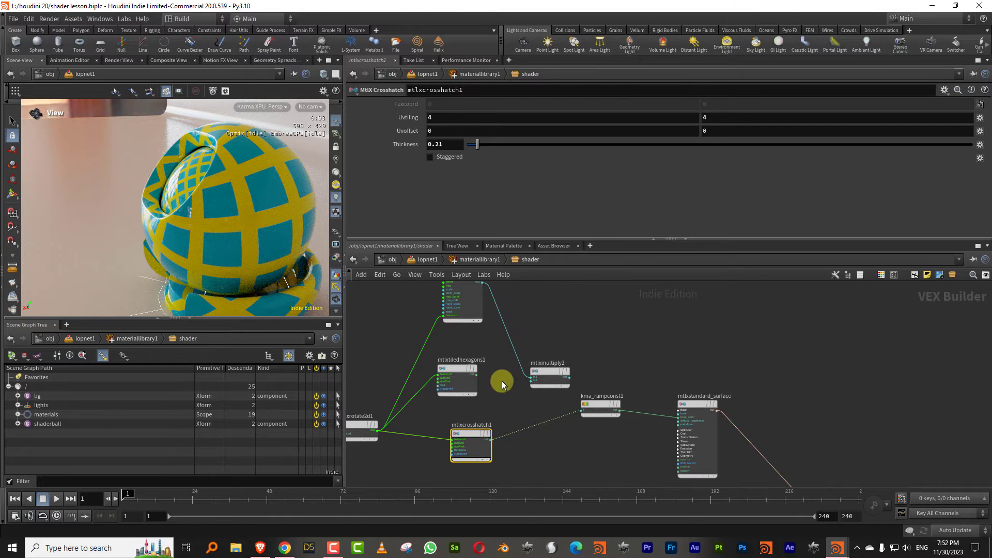
Step: Connect mtlxcrosshatch1 to the second input of mtlxmultiply2 and route the multiply output into kma_rampconst1
{"action": "left_click", "coordinate": [489, 439]}
{"action": "left_click", "coordinate": [531, 381]}
{"action": "left_click", "coordinate": [568, 377]}
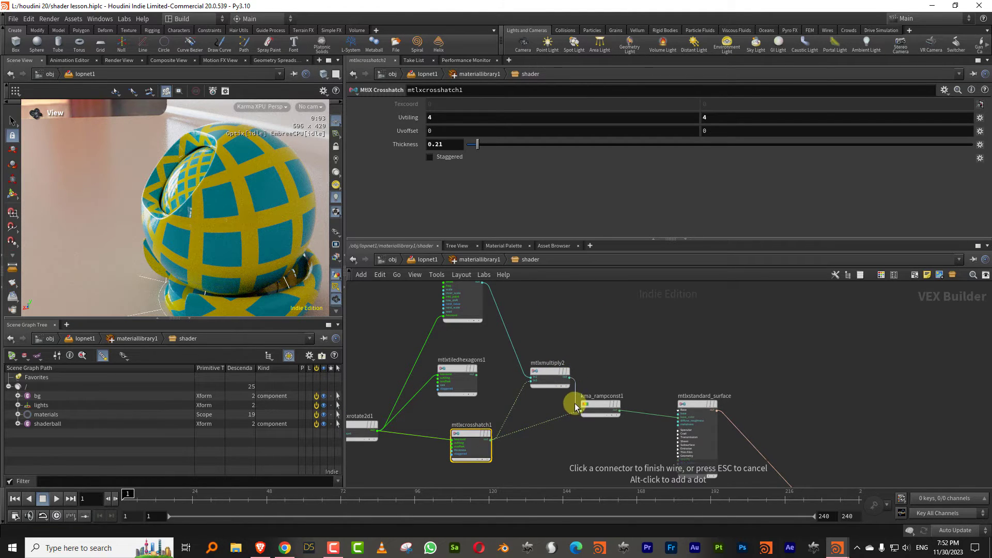
{"action": "left_click", "coordinate": [575, 403]}
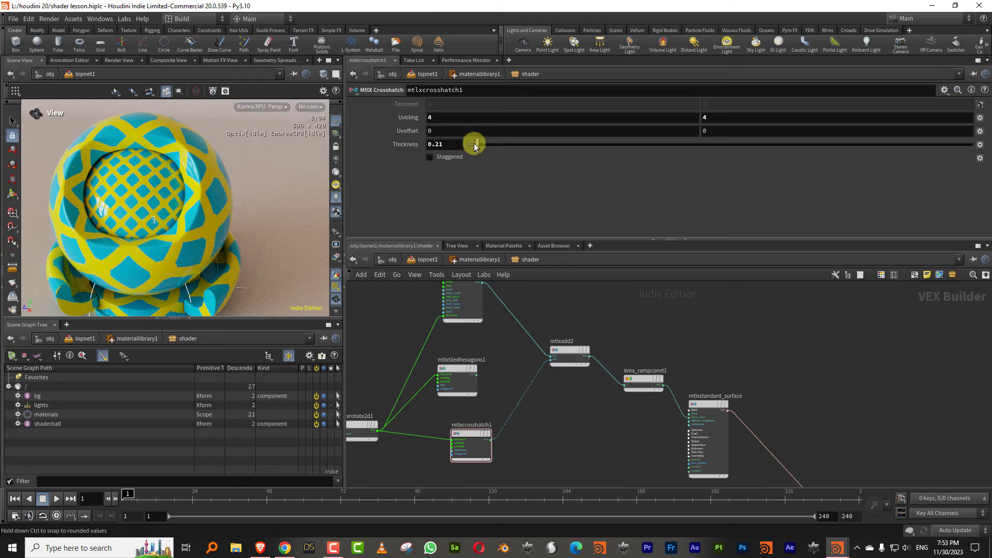
Step: Reduce the Thickness of mtlxcrosshatch1 to 0.03 and view the pattern on the whole ball
{"action": "left_click_drag", "start_coordinate": [472, 147], "coordinate": [471, 146]}
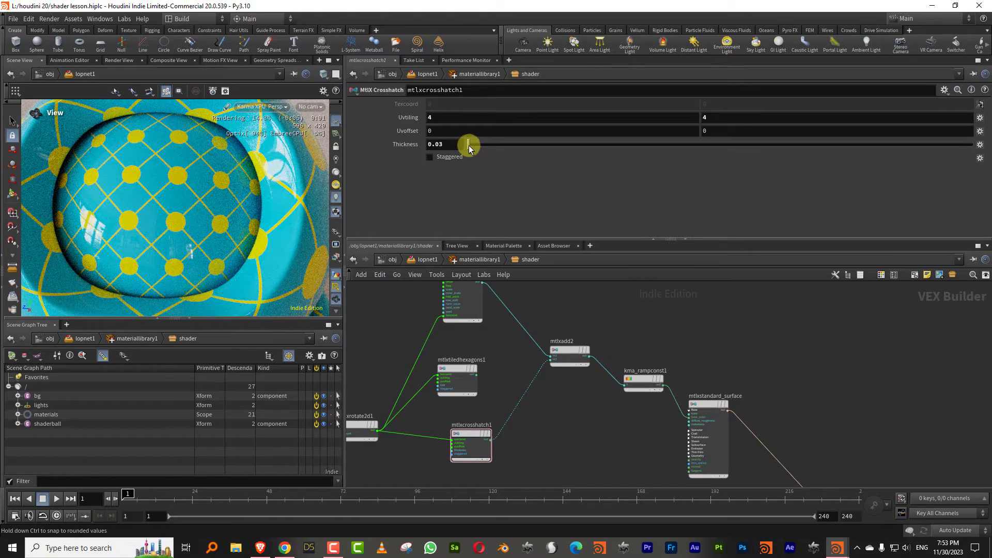
{"action": "scroll", "coordinate": [127, 222], "scroll_direction": "down", "scroll_amount": 5}
{"action": "left_click_drag", "start_coordinate": [127, 223], "coordinate": [210, 173]}
Step: Delete the mtlxtiledhexagons1 node and move mtlxcrosshatch1 up into its place
{"action": "left_click", "coordinate": [473, 385]}
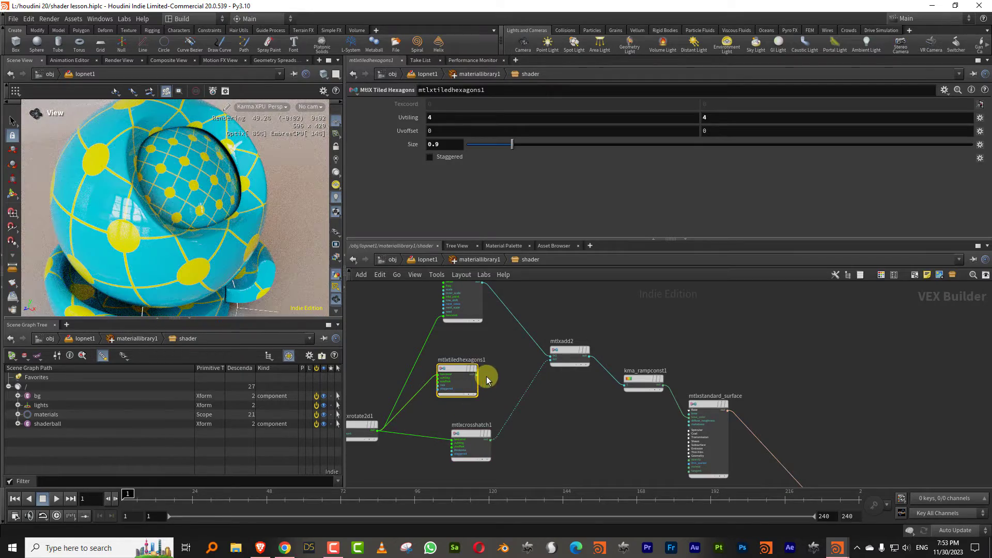
{"action": "key", "text": "Delete"}
{"action": "left_click_drag", "start_coordinate": [471, 432], "coordinate": [471, 370]}
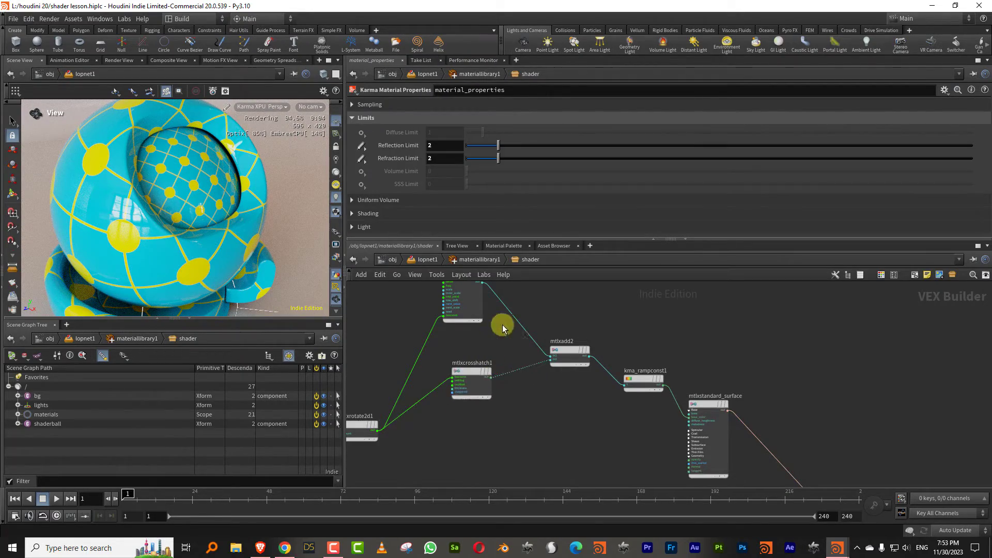
{"action": "middle_click_drag", "start_coordinate": [500, 326], "coordinate": [495, 373]}
Step: Add a MtlX Cell Noise 2D node below mtlxcrosshatch1 and connect mtlxrotate2d1 to its texcoord input
{"action": "left_click", "coordinate": [467, 427]}
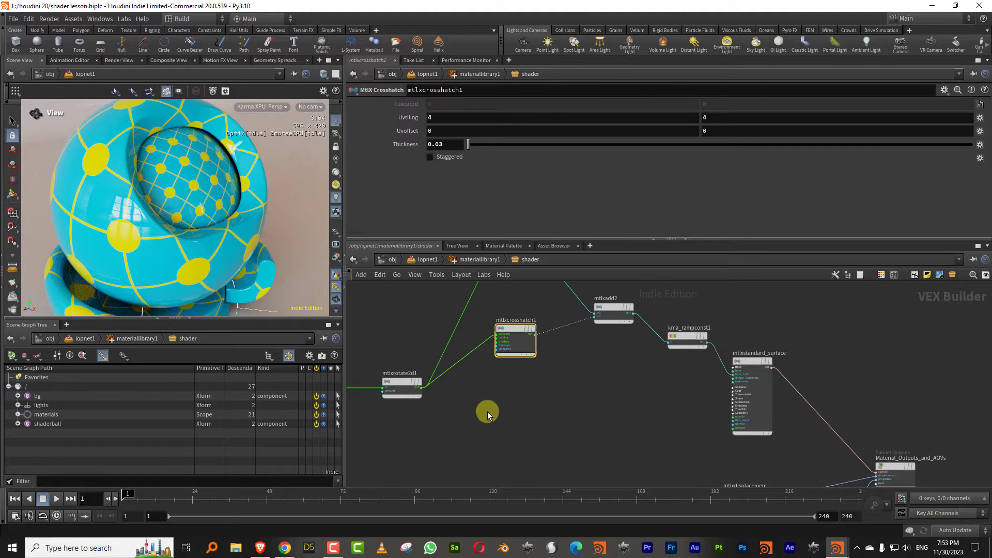
{"action": "key", "text": "Tab"}
{"action": "type", "text": "cell"}
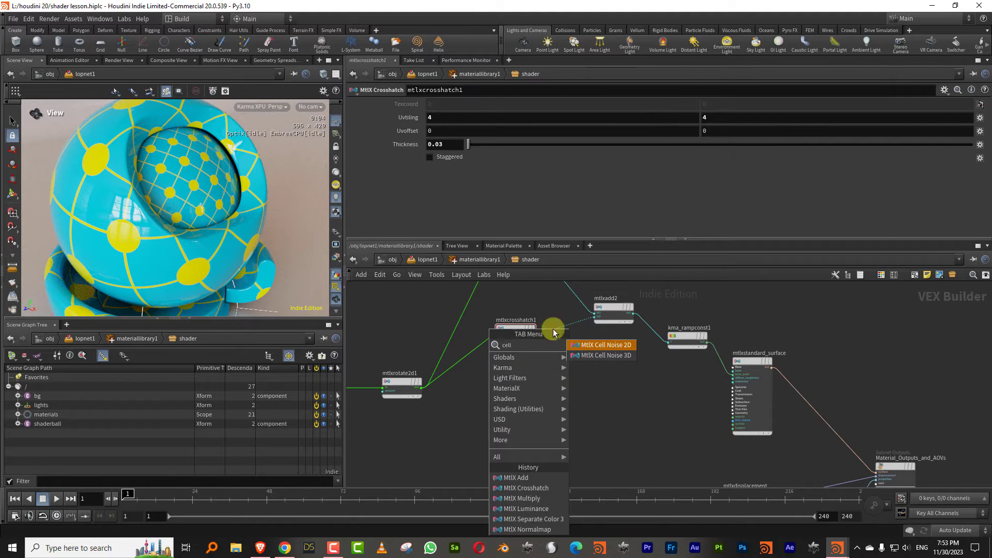
{"action": "left_click", "coordinate": [606, 345]}
{"action": "left_click", "coordinate": [523, 398]}
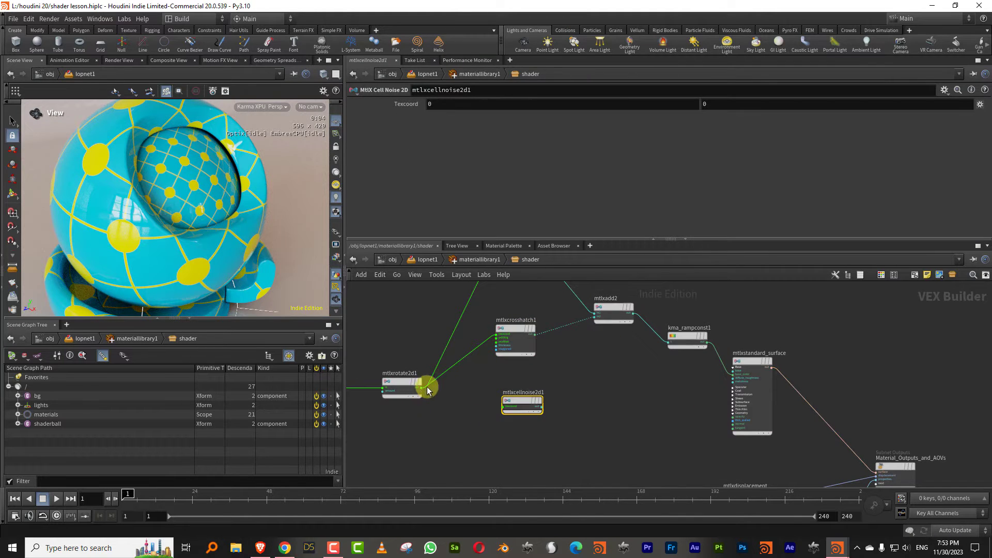
{"action": "left_click", "coordinate": [423, 387]}
{"action": "left_click", "coordinate": [499, 406]}
{"action": "left_click_drag", "start_coordinate": [522, 402], "coordinate": [508, 423]}
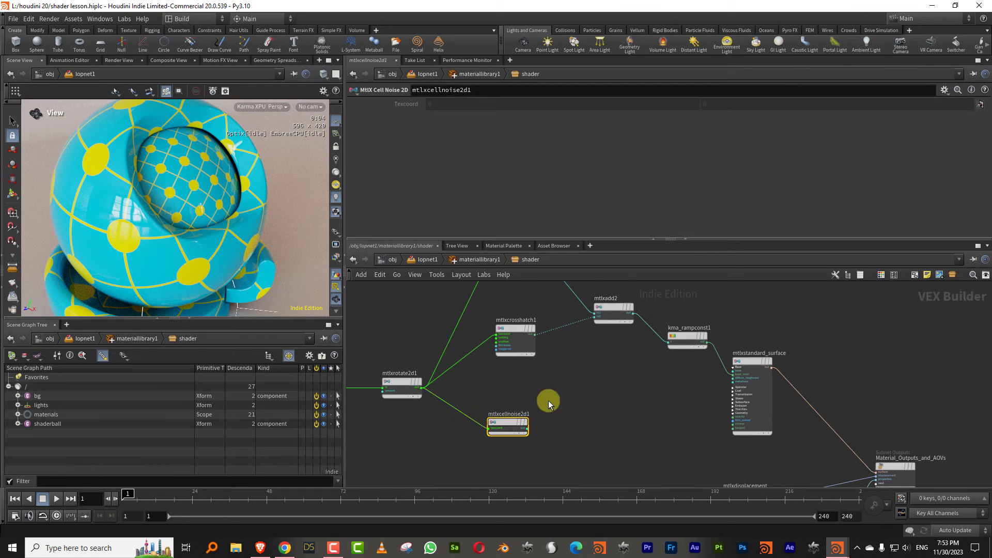
Step: Connect the output of mtlxcellnoise2d1 directly to kma_rampconst1 to preview the cell noise on the ball
{"action": "left_click", "coordinate": [533, 429]}
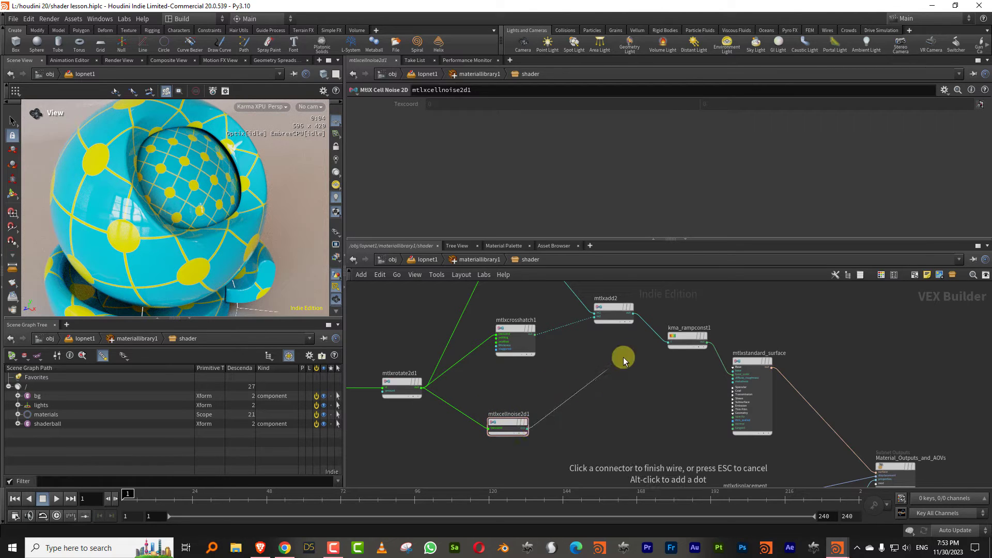
{"action": "left_click", "coordinate": [664, 343]}
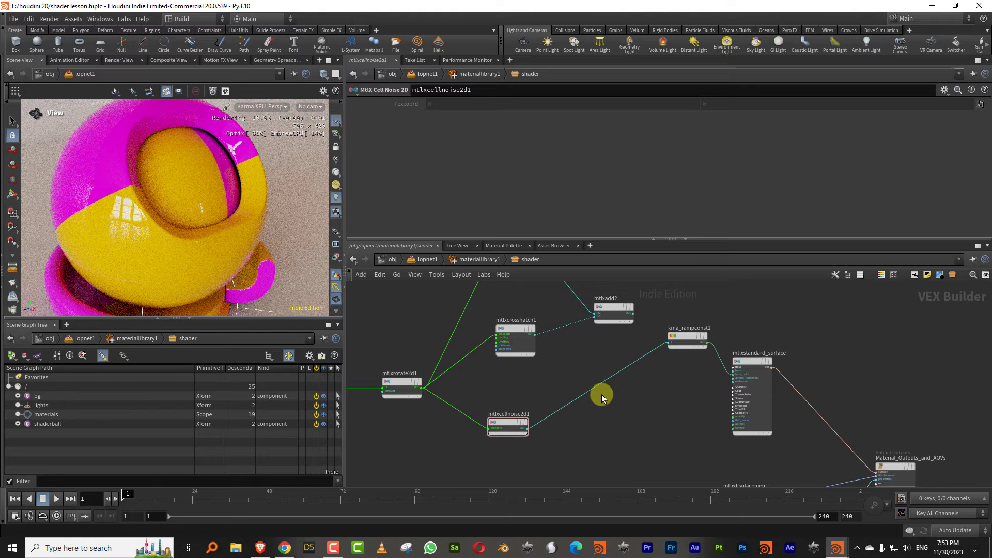
{"action": "left_click", "coordinate": [499, 425]}
{"action": "middle_click_drag", "start_coordinate": [514, 379], "coordinate": [583, 354]}
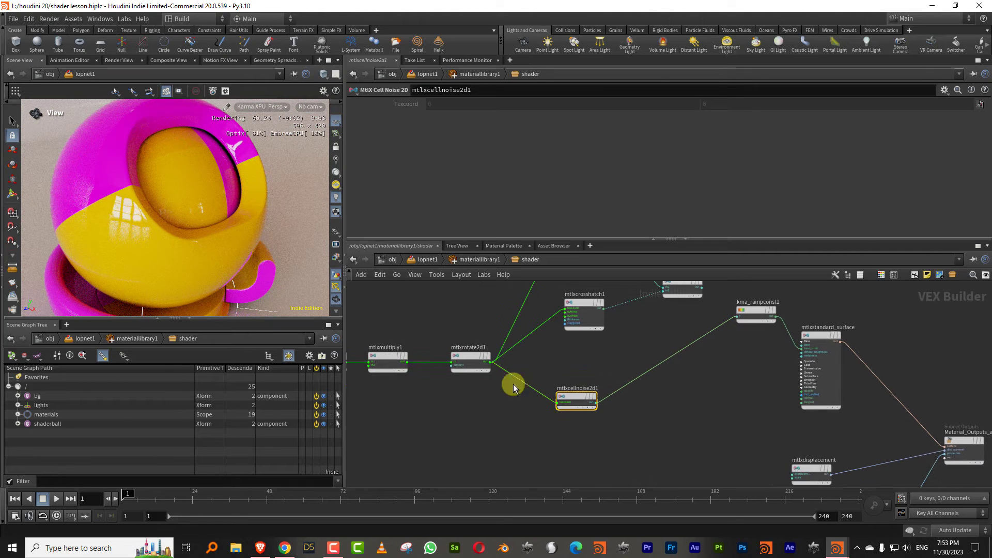
{"action": "left_click_drag", "start_coordinate": [578, 369], "coordinate": [576, 435]}
Step: Set both Uvtiling values of mtlxcrosshatch1 to 1
{"action": "middle_click_drag", "start_coordinate": [618, 347], "coordinate": [598, 441]}
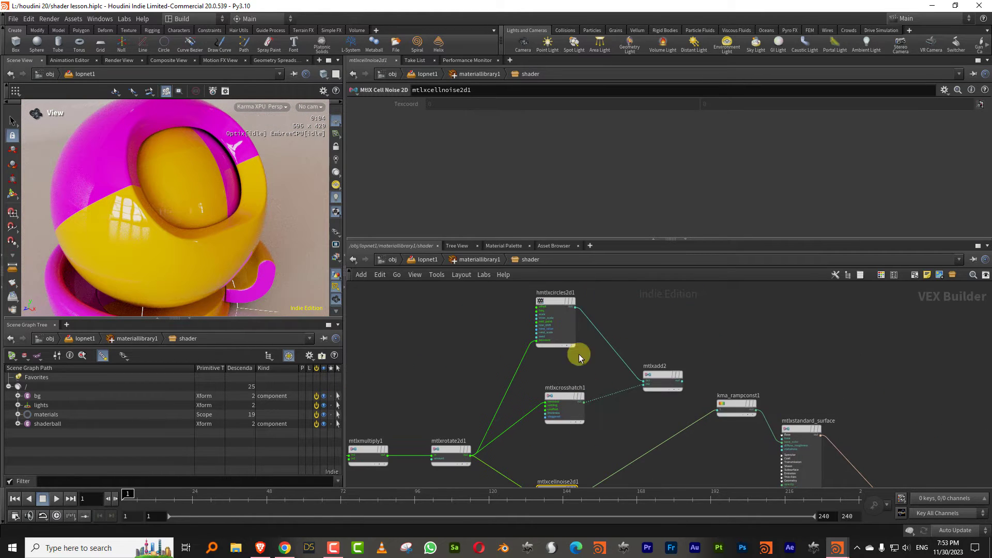
{"action": "left_click_drag", "start_coordinate": [541, 355], "coordinate": [576, 410]}
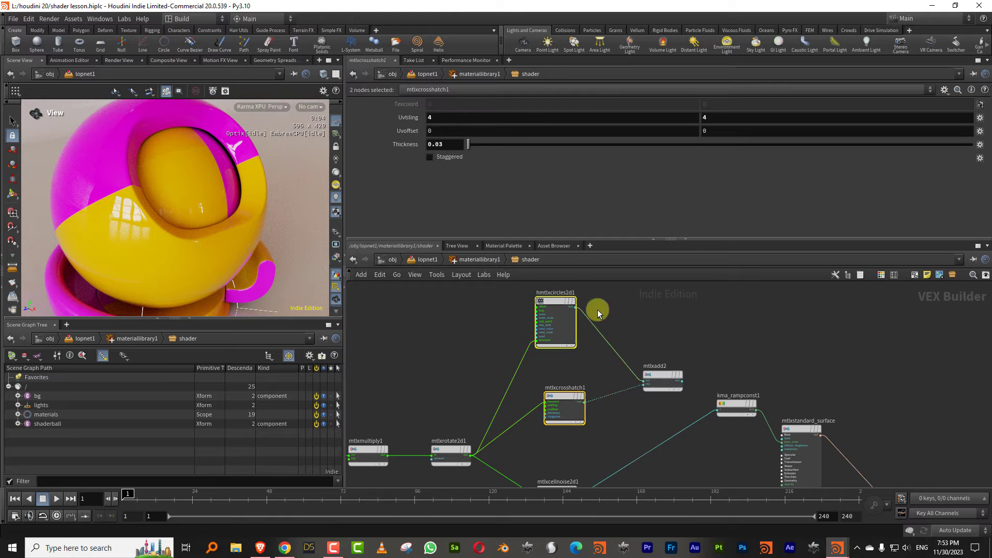
{"action": "left_click", "coordinate": [447, 120]}
{"action": "key", "text": "Return"}
{"action": "left_click", "coordinate": [617, 293]}
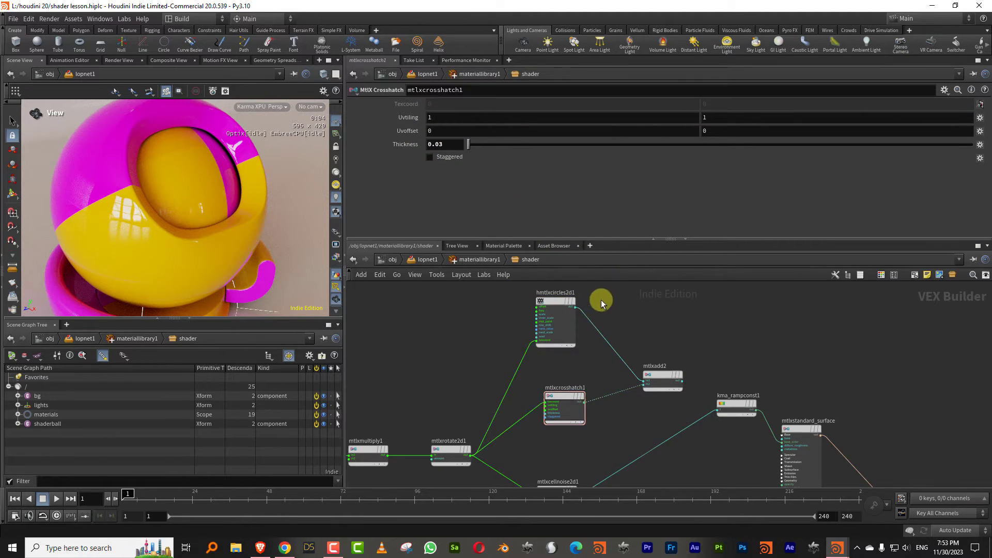
Step: Set both Frequency values of hmtlxcircles2d1 to 1
{"action": "left_click", "coordinate": [560, 300]}
{"action": "type", "text": "1"}
{"action": "key", "text": "Tab"}
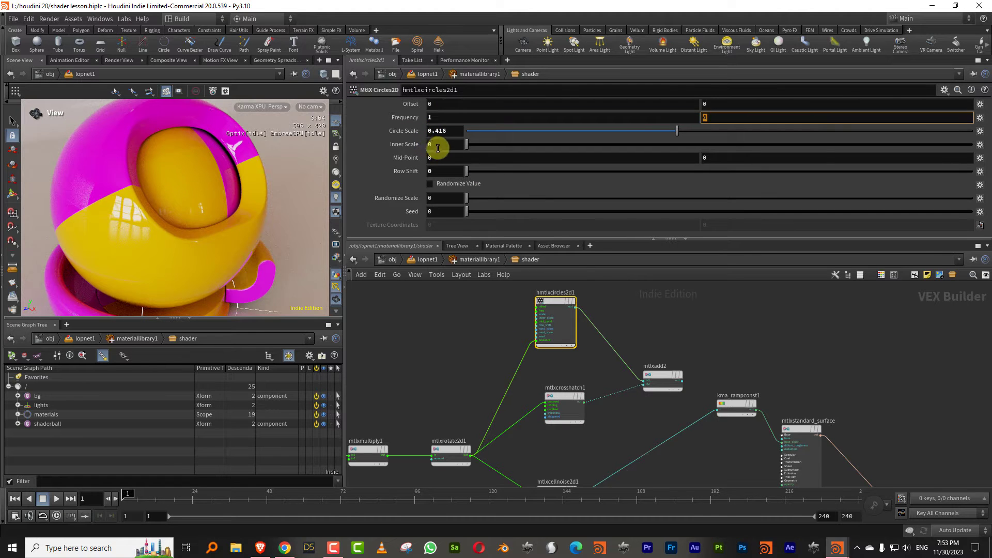
{"action": "type", "text": "1"}
{"action": "key", "text": "Return"}
Step: Move mtlxrotate2d1 closer to mtlxmultiply1, duplicate both nodes and place the copies below the originals
{"action": "middle_click_drag", "start_coordinate": [448, 391], "coordinate": [524, 303]}
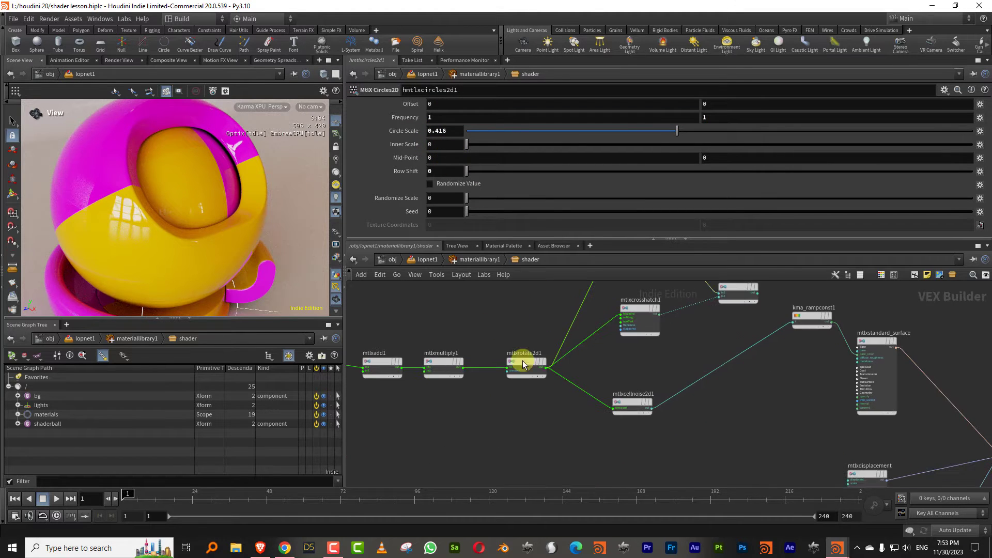
{"action": "left_click_drag", "start_coordinate": [523, 361], "coordinate": [503, 361]}
{"action": "left_click_drag", "start_coordinate": [426, 406], "coordinate": [517, 341]}
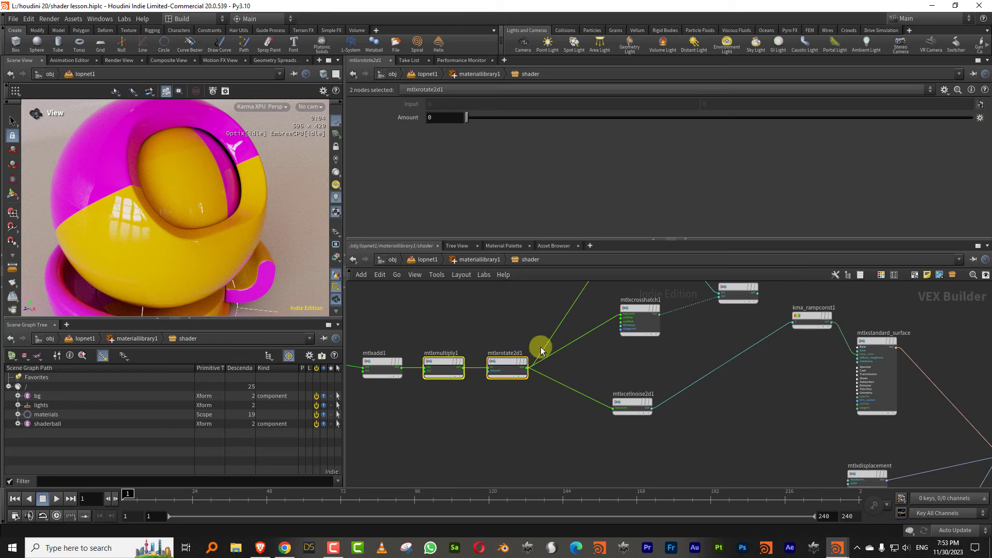
{"action": "key", "text": "ctrl+c"}
{"action": "key", "text": "ctrl+v"}
{"action": "left_click_drag", "start_coordinate": [605, 371], "coordinate": [533, 443]}
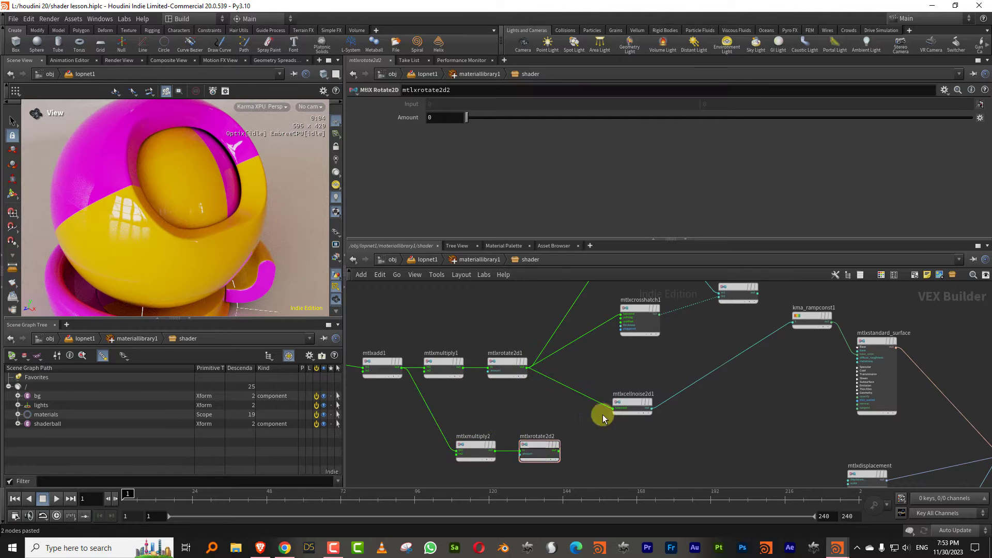
Step: Shift mtlxcellnoise2d1 slightly down and to the right, and reconnect mtlxadd2 to the input of kma_rampconst1
{"action": "left_click_drag", "start_coordinate": [636, 401], "coordinate": [652, 417]}
{"action": "middle_click_drag", "start_coordinate": [736, 318], "coordinate": [676, 350]}
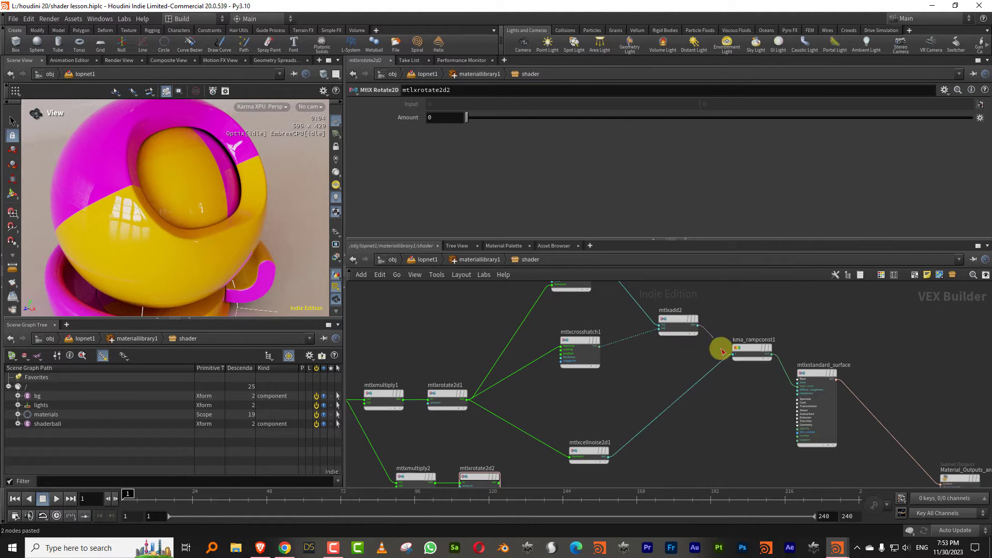
{"action": "left_click_drag", "start_coordinate": [722, 351], "coordinate": [687, 322]}
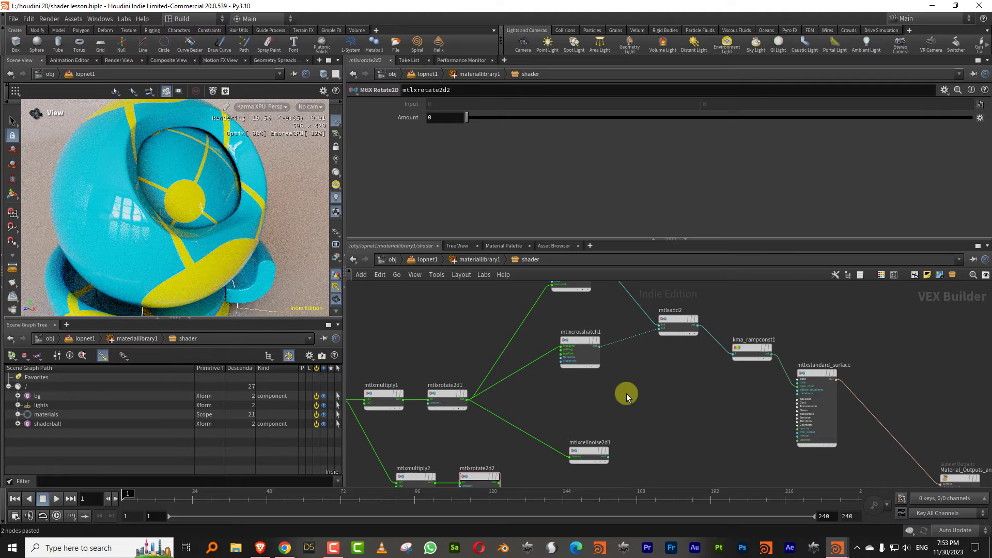
Step: Set both Input 2 values of mtlxmultiply1 to 8
{"action": "middle_click_drag", "start_coordinate": [627, 397], "coordinate": [662, 350]}
{"action": "left_click", "coordinate": [437, 352]}
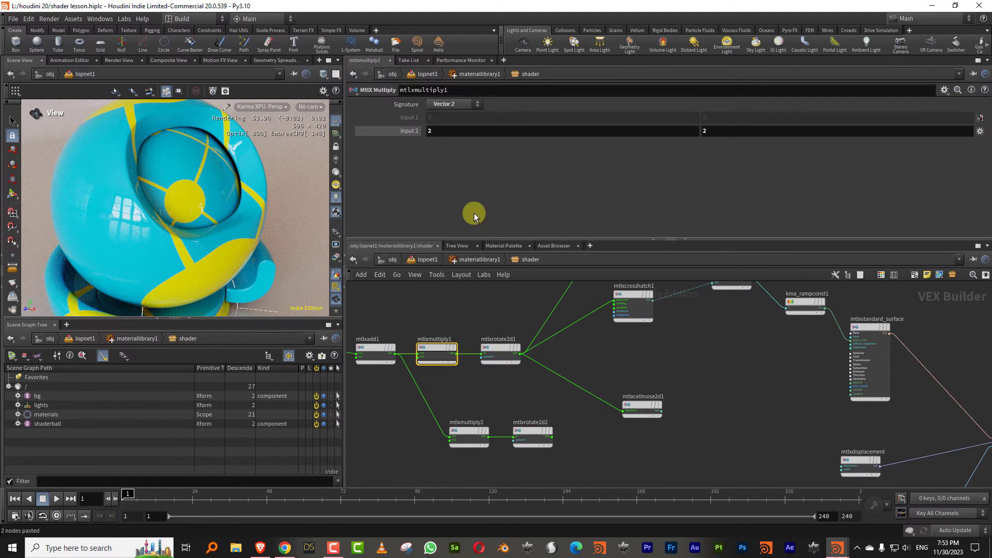
{"action": "left_click", "coordinate": [443, 129]}
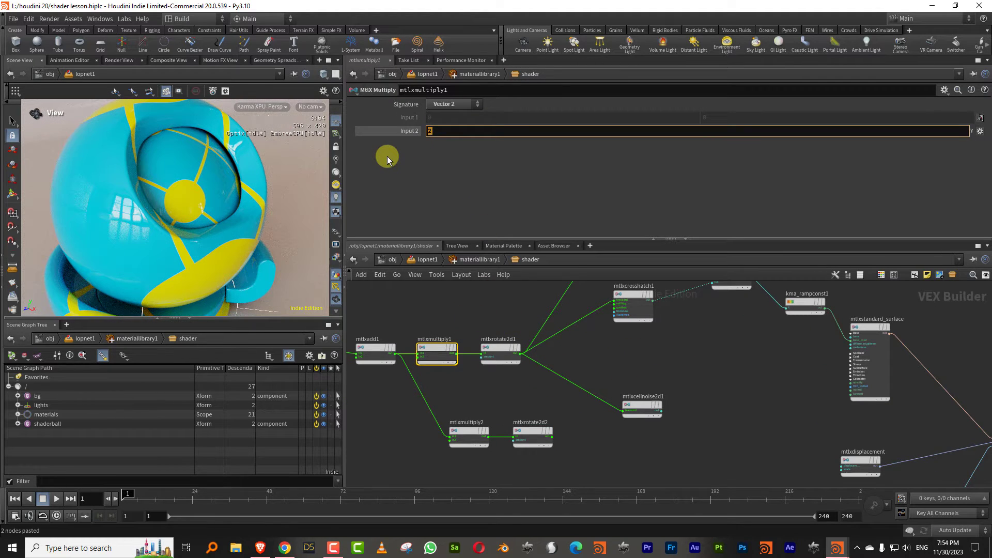
{"action": "type", "text": "8"}
{"action": "key", "text": "Return"}
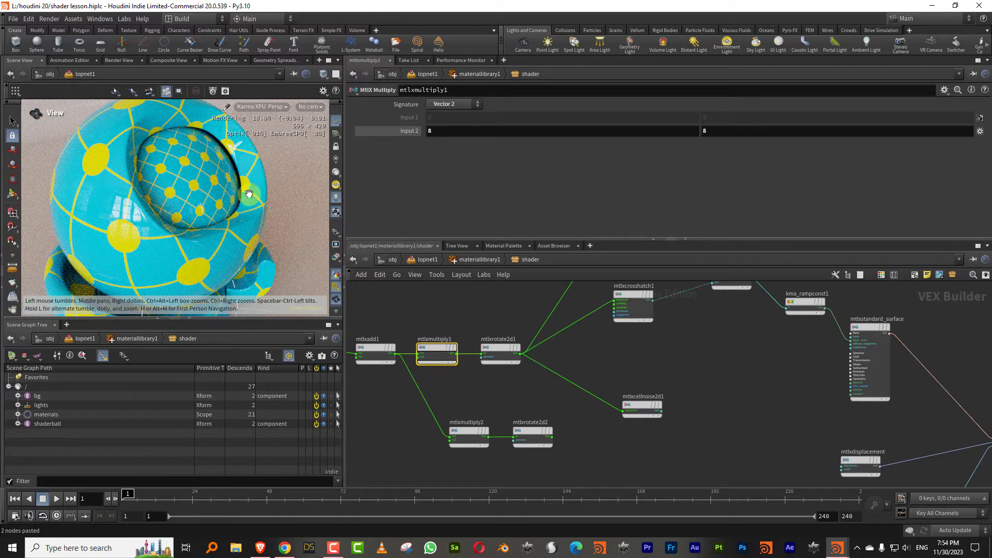
Step: Feed mtlxrotate2d2 into the texcoord input of mtlxcellnoise2d1 and connect the cell noise output to kma_rampconst1
{"action": "middle_click_drag", "start_coordinate": [597, 381], "coordinate": [577, 348]}
{"action": "left_click", "coordinate": [569, 423]}
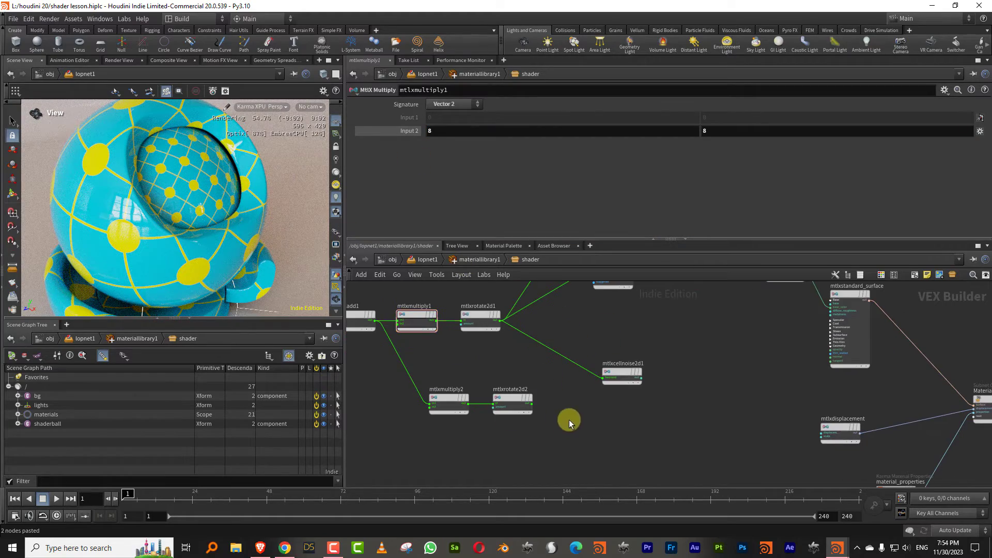
{"action": "left_click", "coordinate": [533, 407]}
{"action": "left_click", "coordinate": [603, 378]}
{"action": "middle_click_drag", "start_coordinate": [676, 335], "coordinate": [596, 362]}
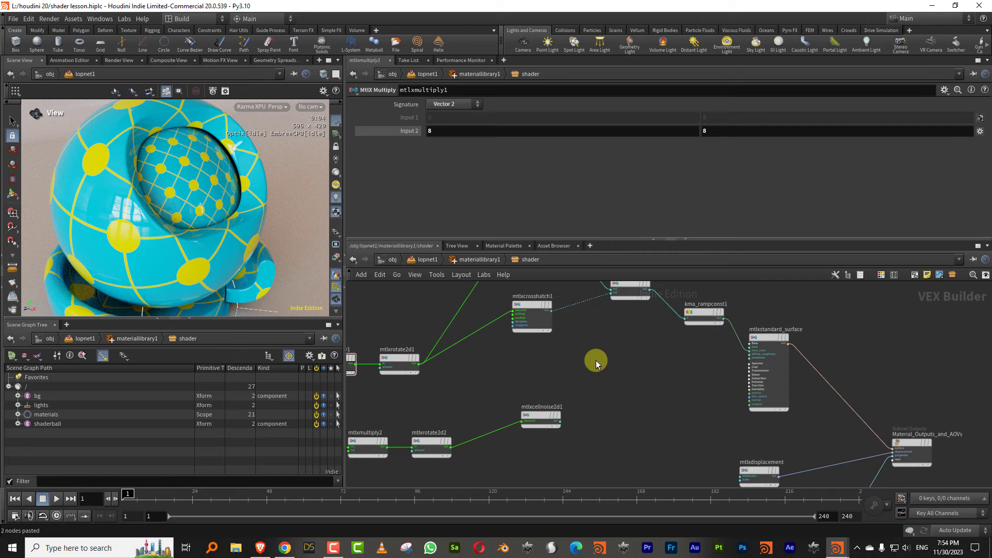
{"action": "left_click", "coordinate": [566, 422]}
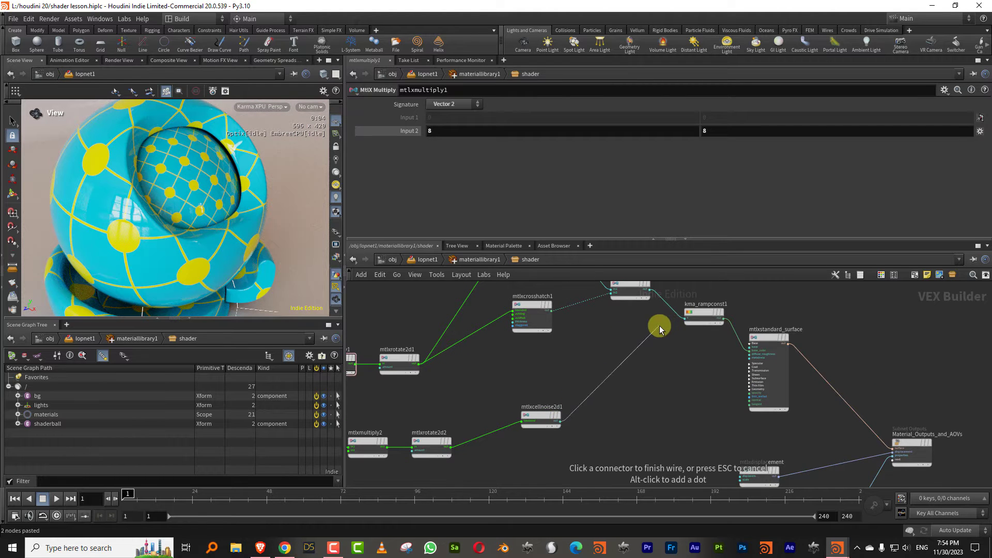
{"action": "left_click", "coordinate": [671, 326]}
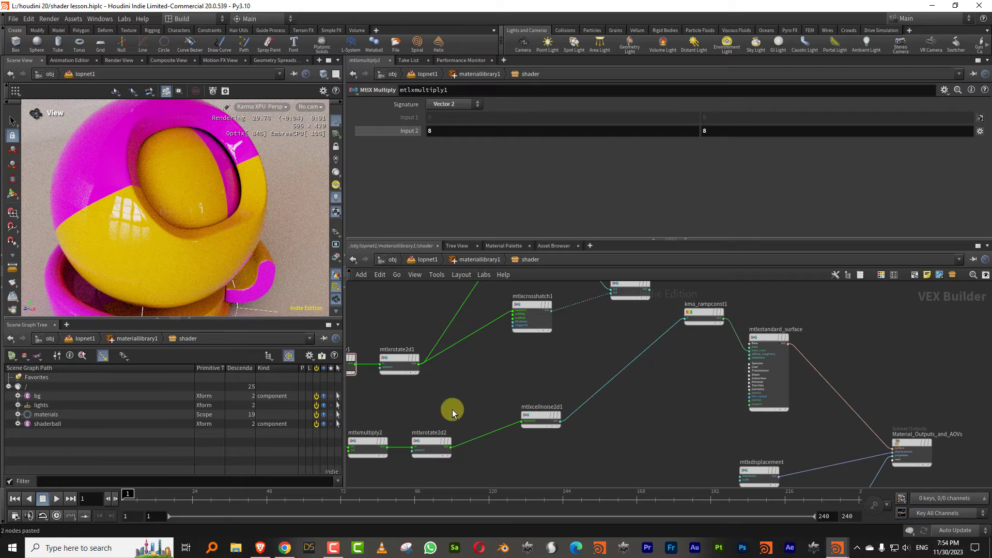
Step: Set both Input 2 values of mtlxmultiply2 to 8 and the Amount of mtlxrotate2d2 to 45
{"action": "left_click_drag", "start_coordinate": [433, 131], "coordinate": [363, 157]}
{"action": "type", "text": "8"}
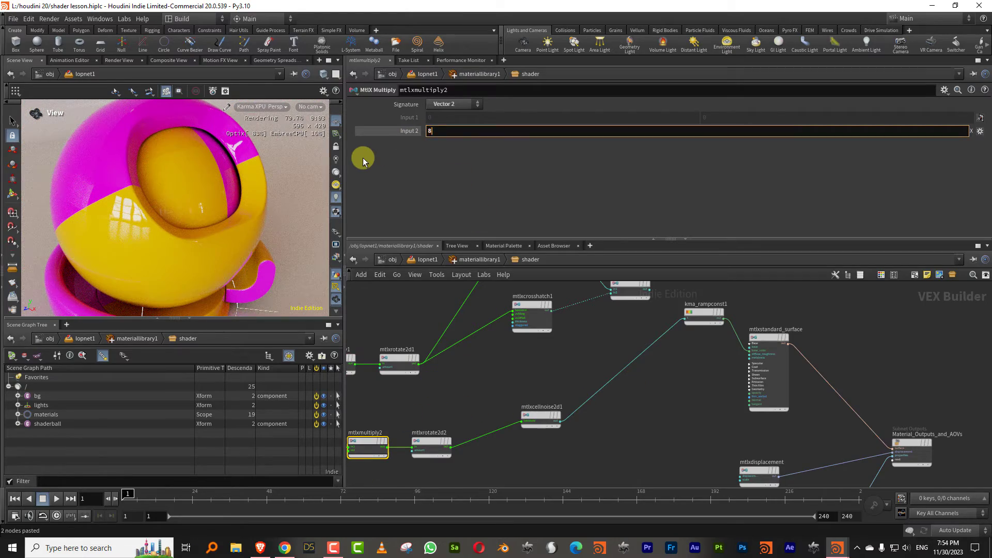
{"action": "key", "text": "Return"}
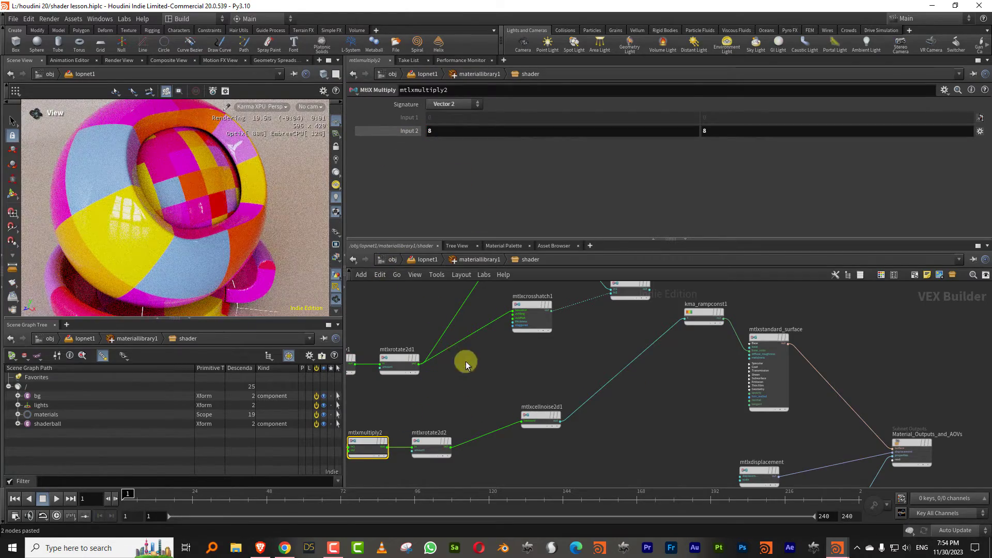
{"action": "left_click", "coordinate": [431, 444]}
{"action": "type", "text": "45"}
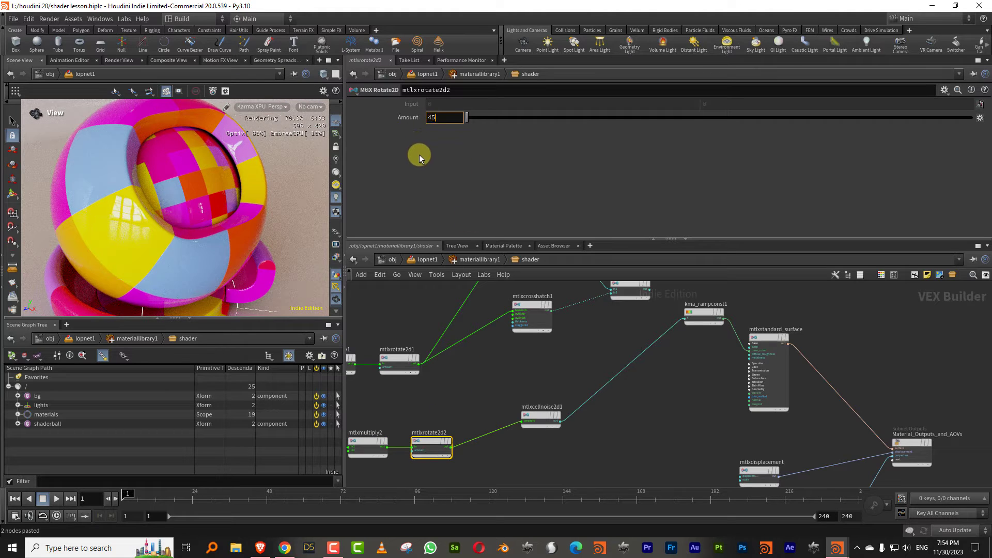
{"action": "key", "text": "Return"}
{"action": "left_click_drag", "start_coordinate": [233, 175], "coordinate": [133, 195]}
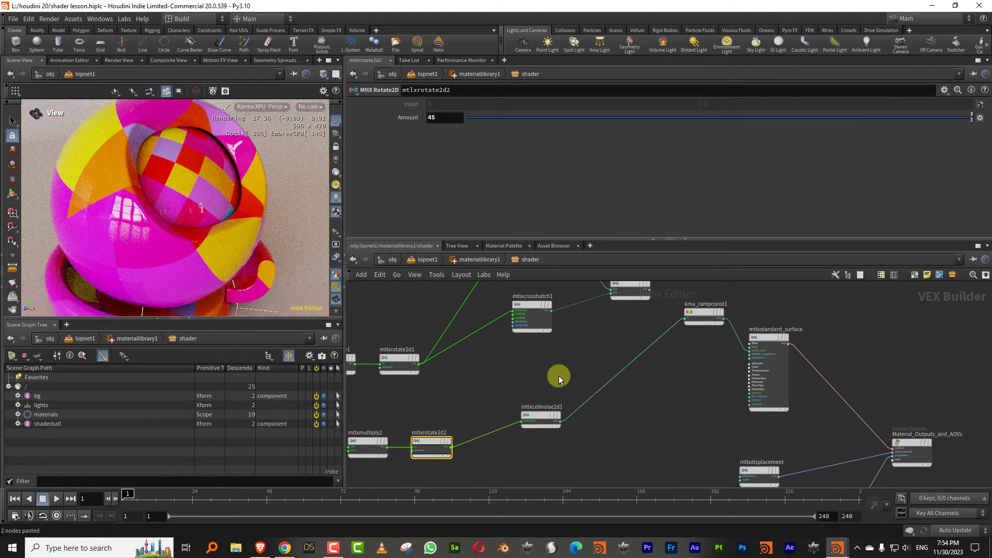
Step: Reconnect mtlxadd2 to the input of kma_rampconst1 and align mtlxadd2 beside mtlxcrosshatch1
{"action": "middle_click_drag", "start_coordinate": [553, 364], "coordinate": [496, 384]}
{"action": "left_click", "coordinate": [595, 311]}
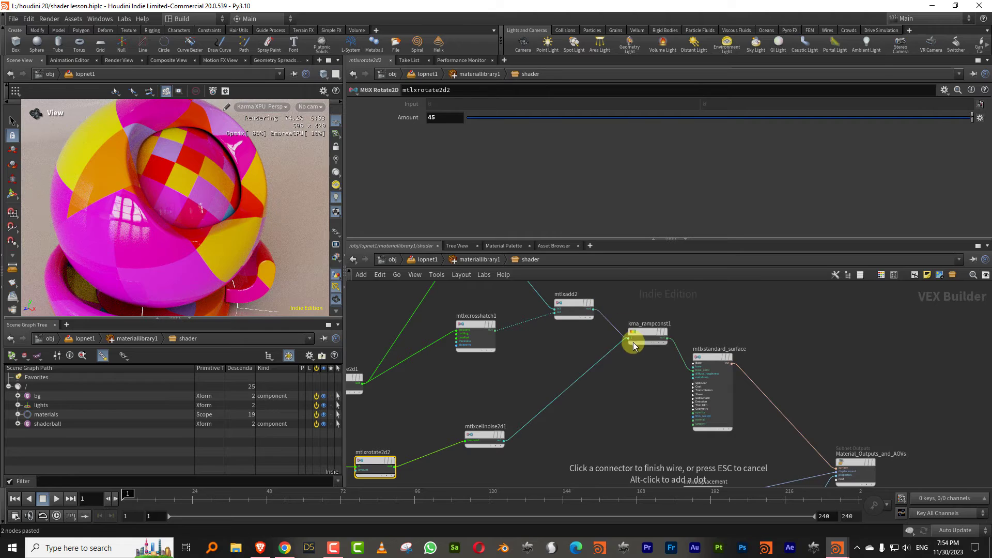
{"action": "left_click", "coordinate": [631, 339]}
{"action": "left_click_drag", "start_coordinate": [477, 337], "coordinate": [453, 348]}
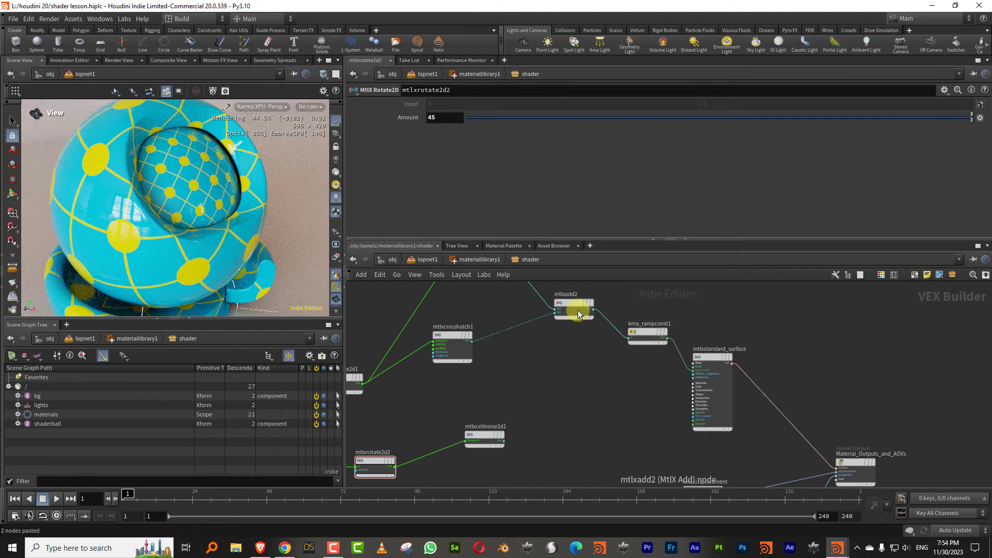
{"action": "left_click_drag", "start_coordinate": [578, 312], "coordinate": [536, 335]}
Step: Insert a MtlX Multiply node between mtlxadd2 and kma_rampconst1
{"action": "key", "text": "Tab"}
{"action": "type", "text": "mu"}
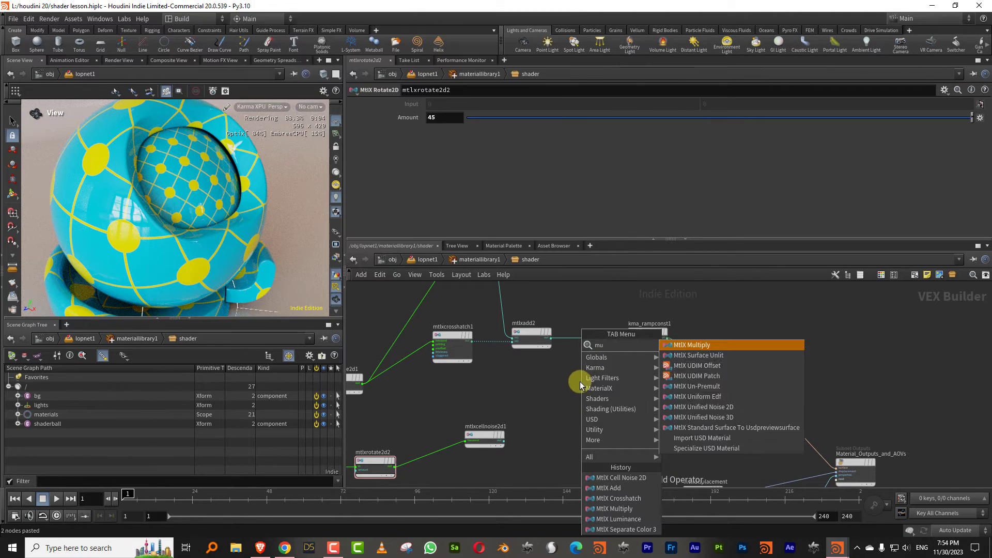
{"action": "left_click", "coordinate": [692, 345]}
{"action": "left_click", "coordinate": [585, 342]}
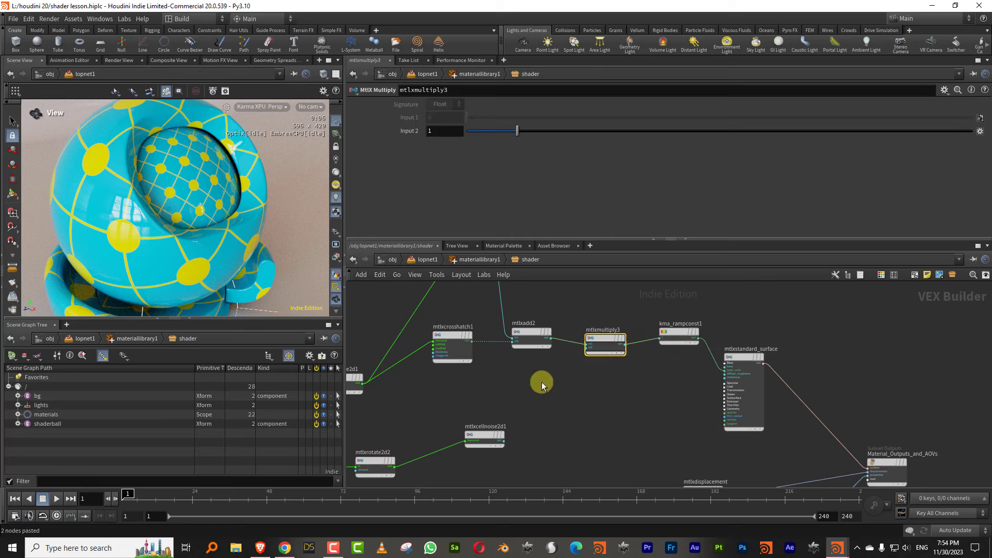
Step: Add a MtlX Range node fed by mtlxcellnoise2d1 and connect its output to the second input of mtlxmultiply3
{"action": "key", "text": "Tab"}
{"action": "type", "text": "range"}
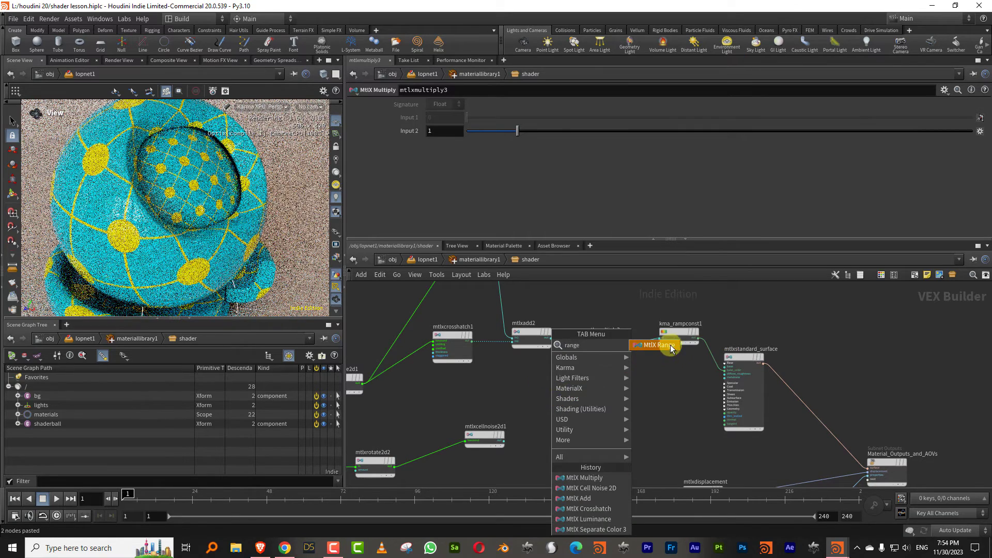
{"action": "left_click", "coordinate": [659, 345]}
{"action": "left_click", "coordinate": [574, 372]}
{"action": "scroll", "coordinate": [493, 388], "scroll_direction": "up", "scroll_amount": 2}
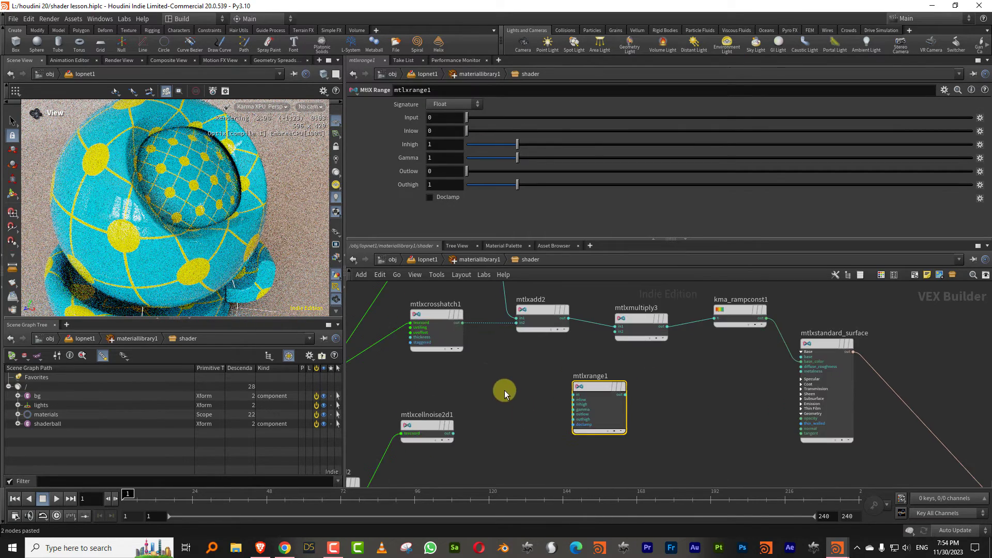
{"action": "left_click", "coordinate": [453, 433]}
{"action": "left_click", "coordinate": [563, 397]}
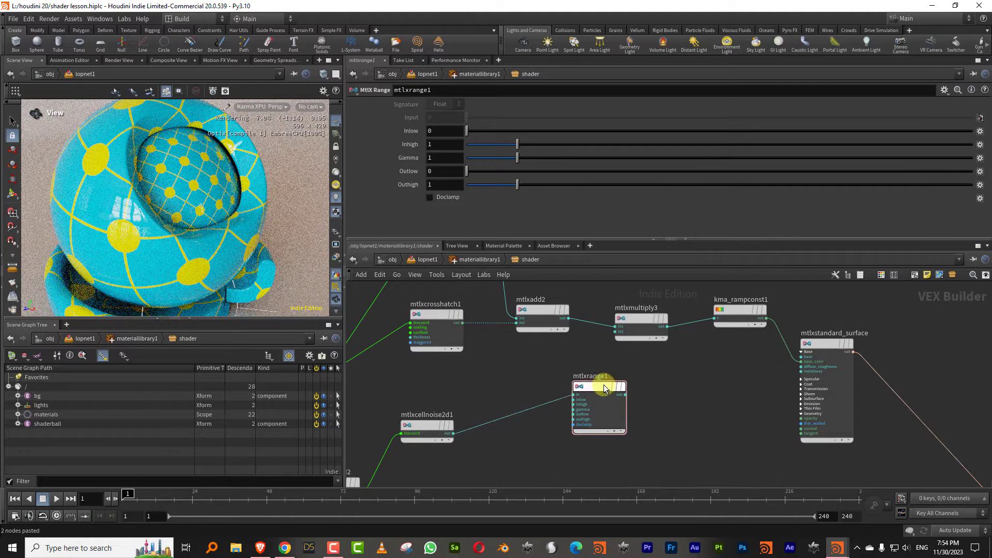
{"action": "left_click_drag", "start_coordinate": [602, 386], "coordinate": [527, 394]}
{"action": "left_click", "coordinate": [552, 404]}
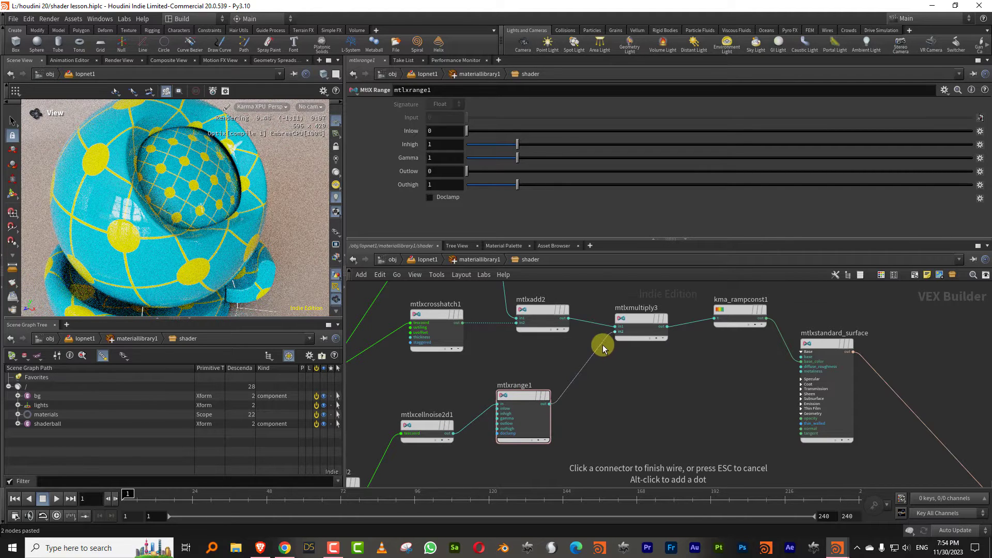
{"action": "left_click", "coordinate": [615, 332]}
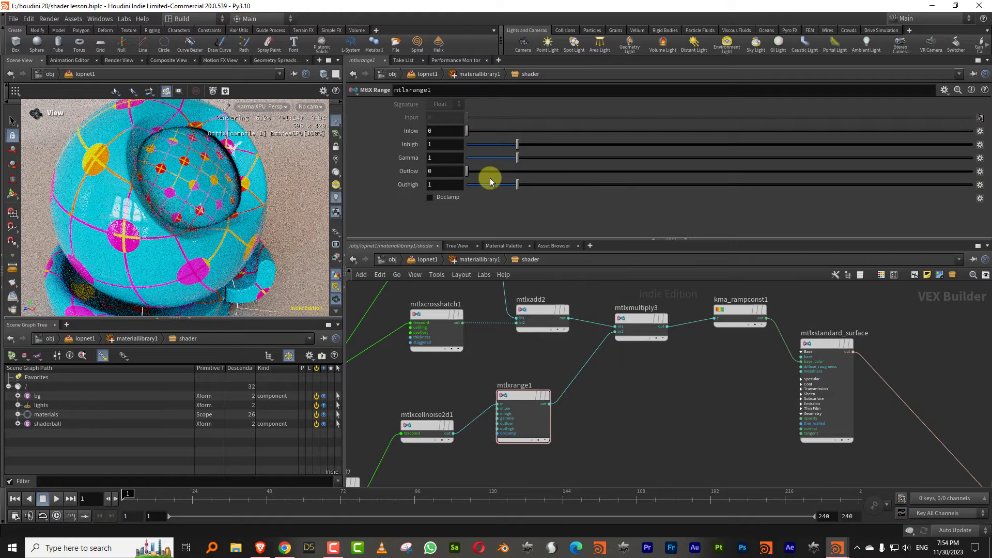
Step: Try an Outhigh value of 0.36 on mtlxrange1 and reset it to 1
{"action": "left_click_drag", "start_coordinate": [494, 174], "coordinate": [496, 173]}
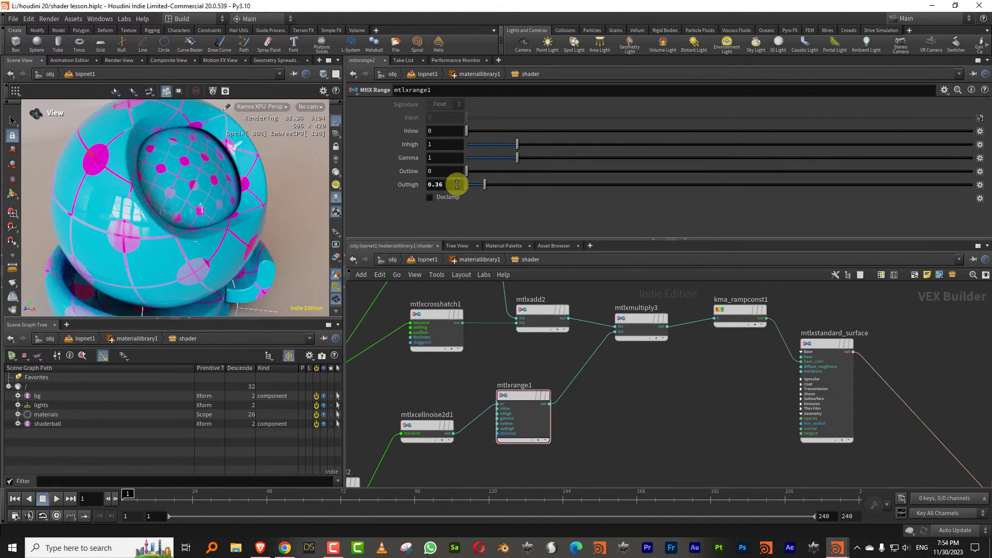
{"action": "left_click_drag", "start_coordinate": [458, 183], "coordinate": [409, 196]}
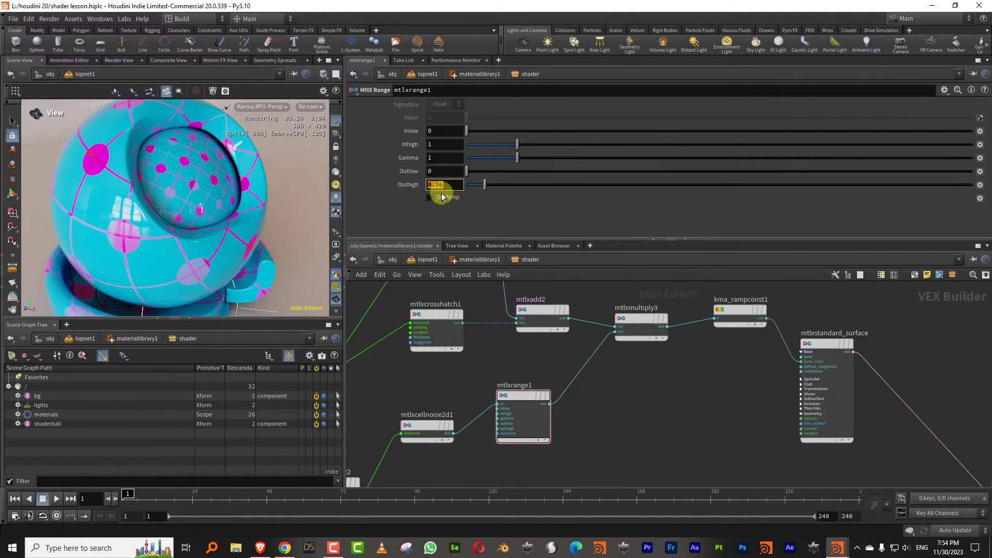
{"action": "type", "text": "1"}
{"action": "key", "text": "Return"}
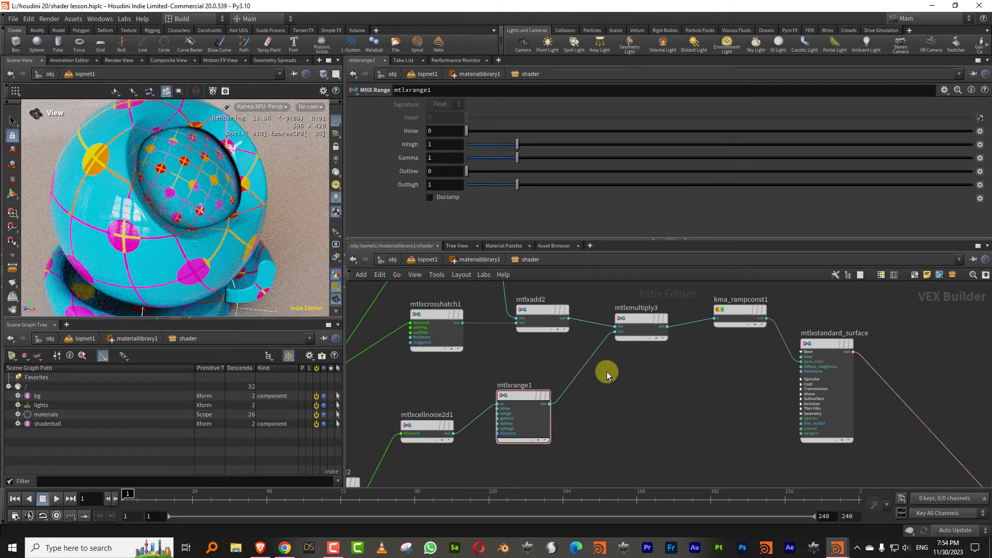
Step: Replace mtlxmultiply3 with a MtlX Add node between mtlxadd2 and kma_rampconst1, and connect mtlxrange1 to its second input
{"action": "left_click", "coordinate": [650, 318]}
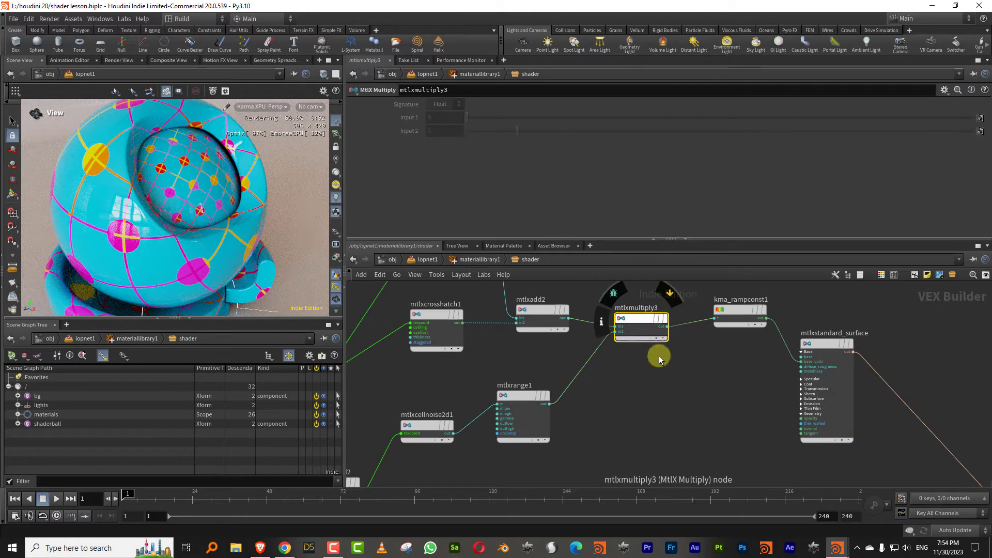
{"action": "key", "text": "Delete"}
{"action": "key", "text": "Tab"}
{"action": "type", "text": "mix"}
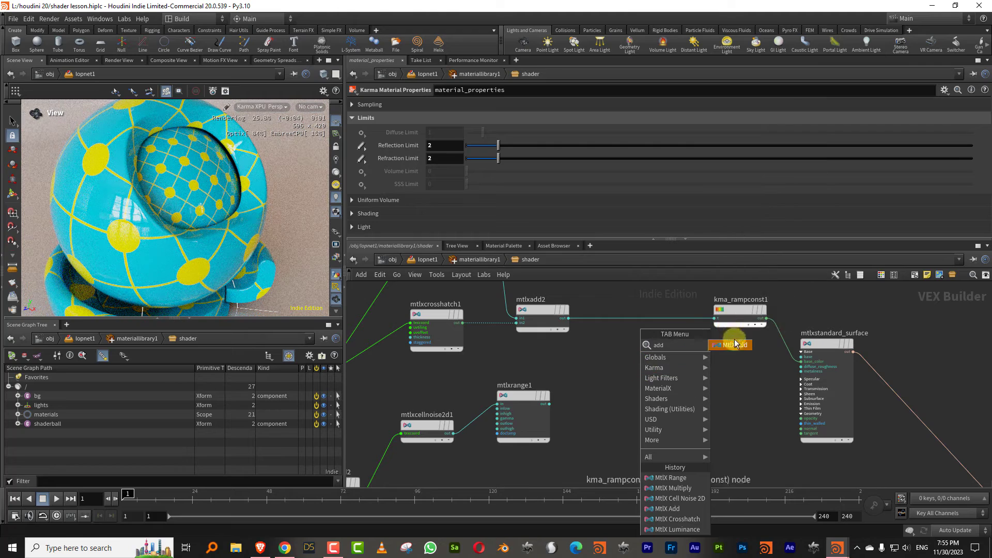
{"action": "left_click", "coordinate": [733, 341]}
{"action": "left_click", "coordinate": [655, 326]}
{"action": "left_click", "coordinate": [549, 403]}
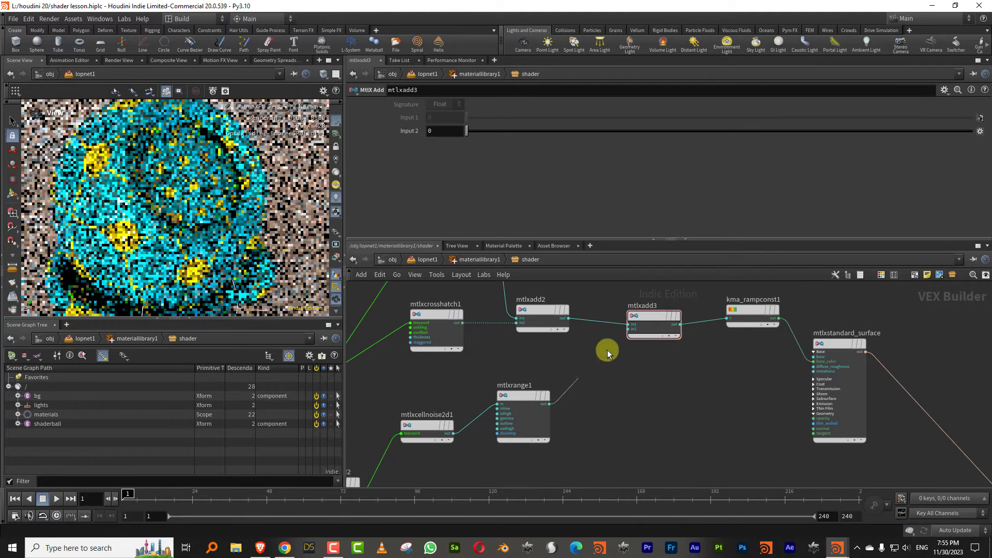
{"action": "left_click", "coordinate": [630, 329]}
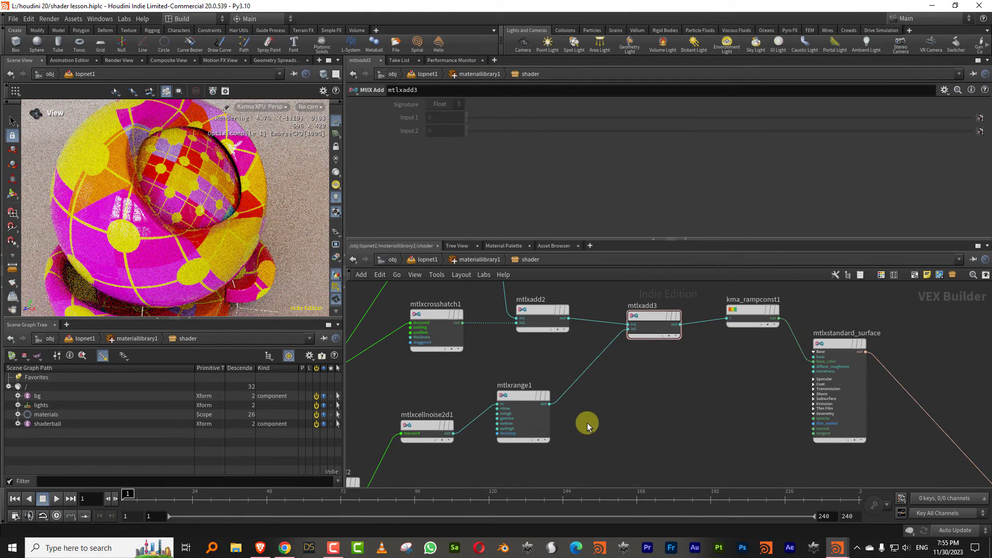
Step: Set both Input 2 values of mtlxmultiply2 to 16
{"action": "left_click_drag", "start_coordinate": [217, 202], "coordinate": [210, 226]}
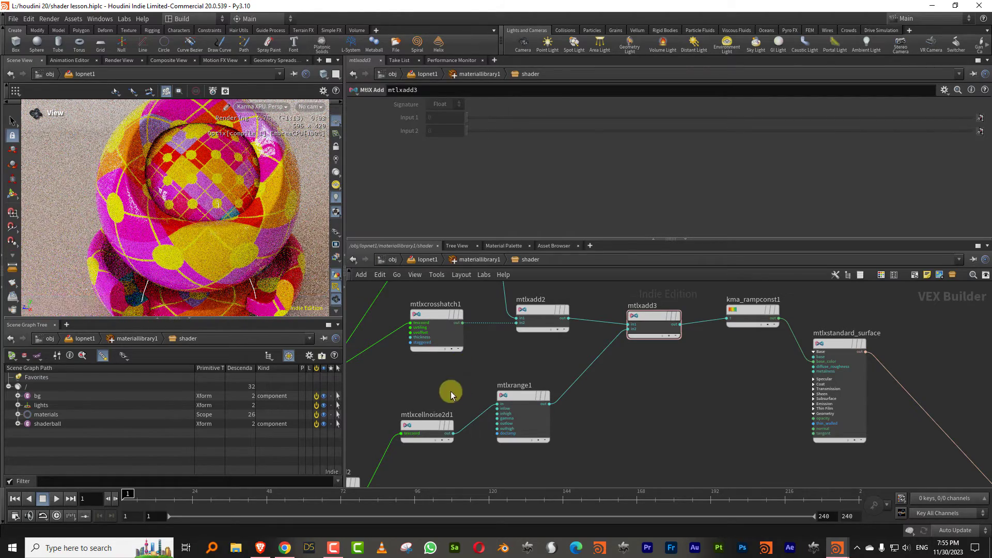
{"action": "middle_click_drag", "start_coordinate": [354, 437], "coordinate": [459, 370]}
{"action": "left_click", "coordinate": [427, 439]}
{"action": "middle_click_drag", "start_coordinate": [491, 342], "coordinate": [467, 372]}
{"action": "left_click", "coordinate": [368, 462]}
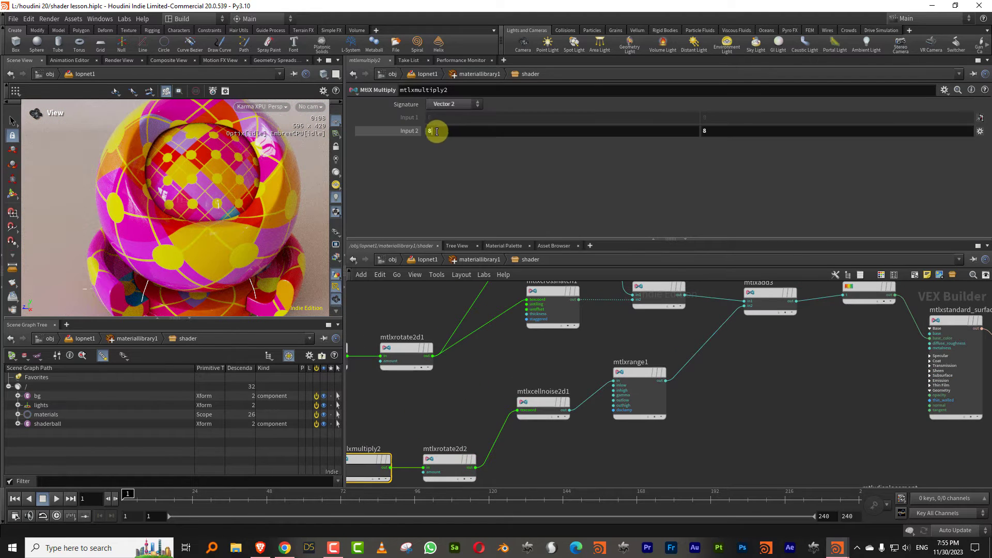
{"action": "left_click", "coordinate": [437, 131]}
{"action": "type", "text": "1"}
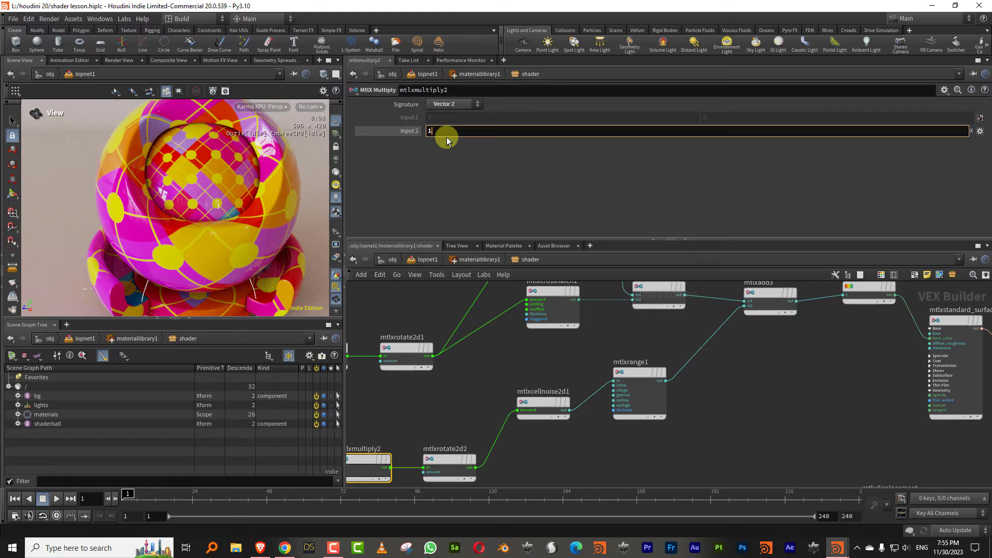
{"action": "type", "text": "6"}
{"action": "key", "text": "Return"}
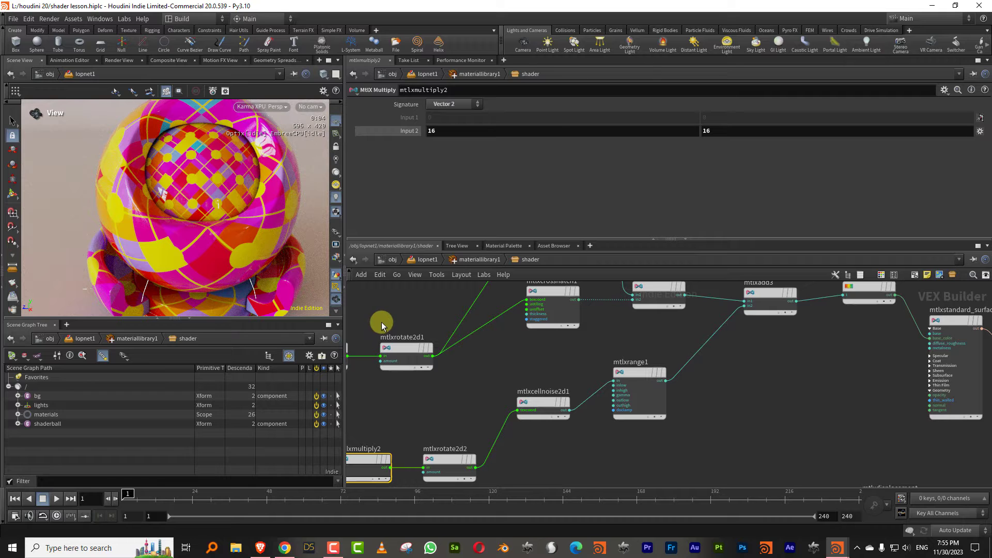
Step: Reposition mtlxcrosshatch1, move mtlxcellnoise2d1 and mtlxrange1 lower in the network, and select mtlxrotate2d1
{"action": "left_click_drag", "start_coordinate": [552, 320], "coordinate": [588, 281]}
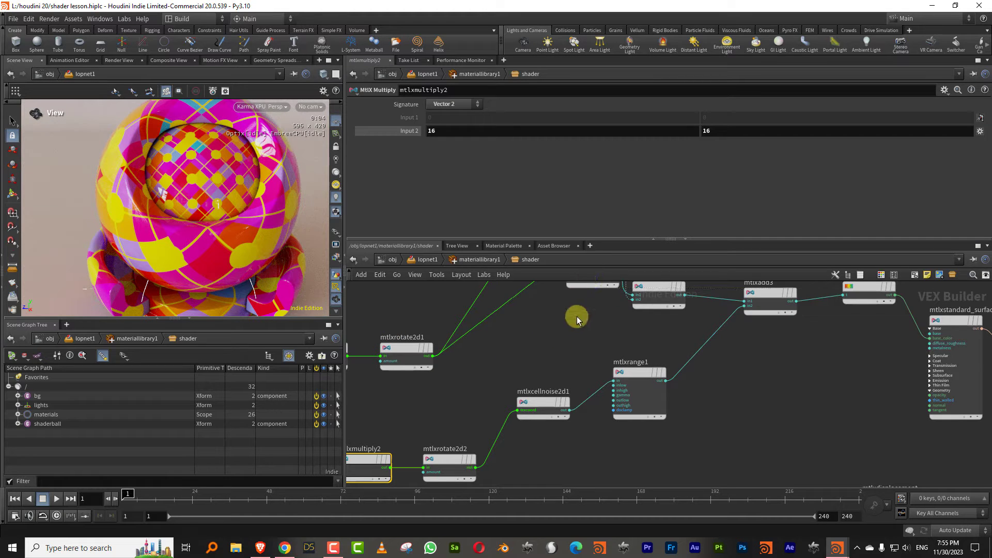
{"action": "left_click_drag", "start_coordinate": [577, 319], "coordinate": [548, 314]}
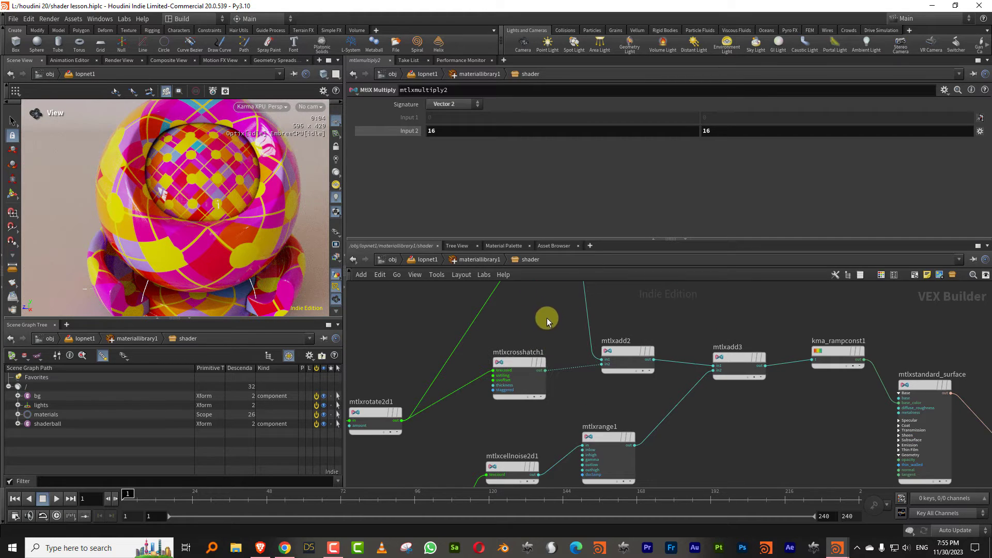
{"action": "middle_click_drag", "start_coordinate": [612, 328], "coordinate": [628, 308]}
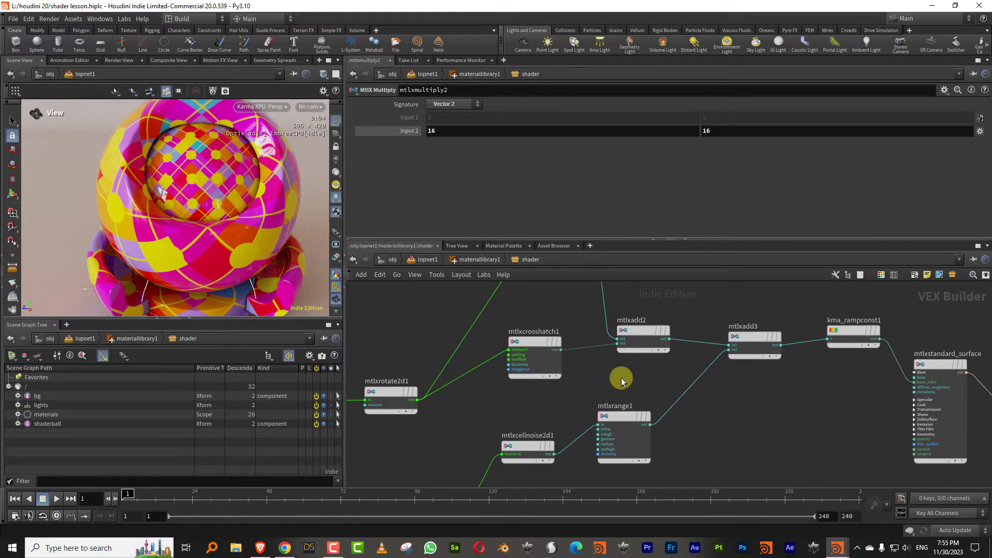
{"action": "middle_click_drag", "start_coordinate": [621, 381], "coordinate": [624, 311]}
{"action": "left_click_drag", "start_coordinate": [523, 330], "coordinate": [629, 468]}
{"action": "middle_click_drag", "start_coordinate": [612, 378], "coordinate": [673, 403]}
{"action": "left_click", "coordinate": [454, 353]}
{"action": "middle_click_drag", "start_coordinate": [538, 417], "coordinate": [540, 372]}
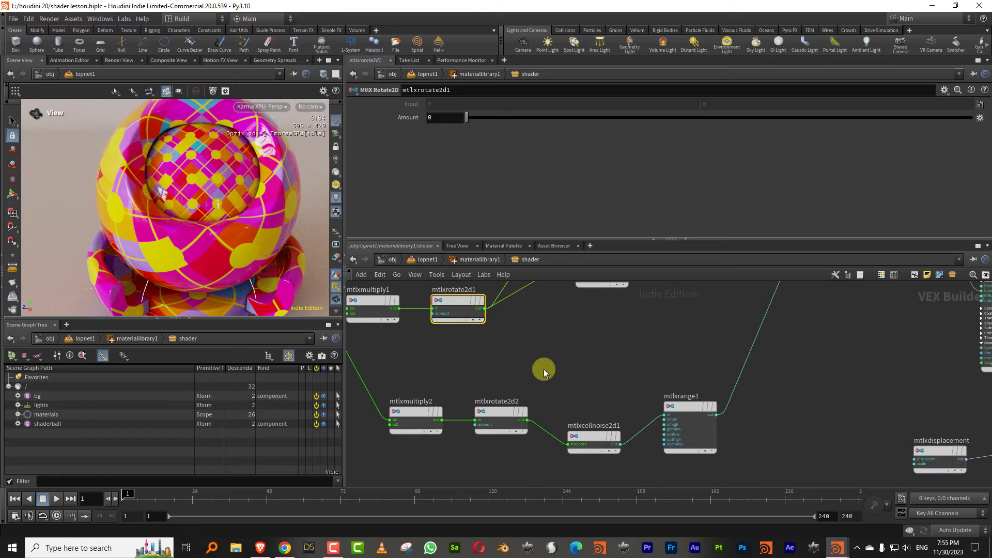
Step: Set the rotation Amount of mtlxrotate2d2 to 0
{"action": "left_click", "coordinate": [498, 413]}
{"action": "type", "text": "0"}
{"action": "key", "text": "Return"}
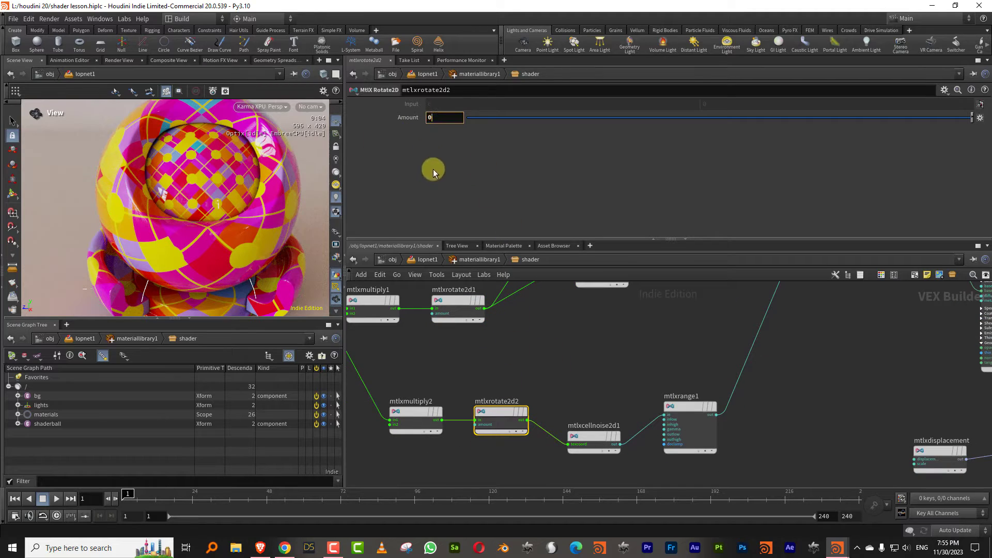
Step: Add a MtlX Grid node below mtlxcrosshatch1 and feed its texcoord input from mtlxrotate2d1
{"action": "middle_click_drag", "start_coordinate": [560, 352], "coordinate": [532, 393]}
{"action": "left_click", "coordinate": [532, 391]}
{"action": "key", "text": "Tab"}
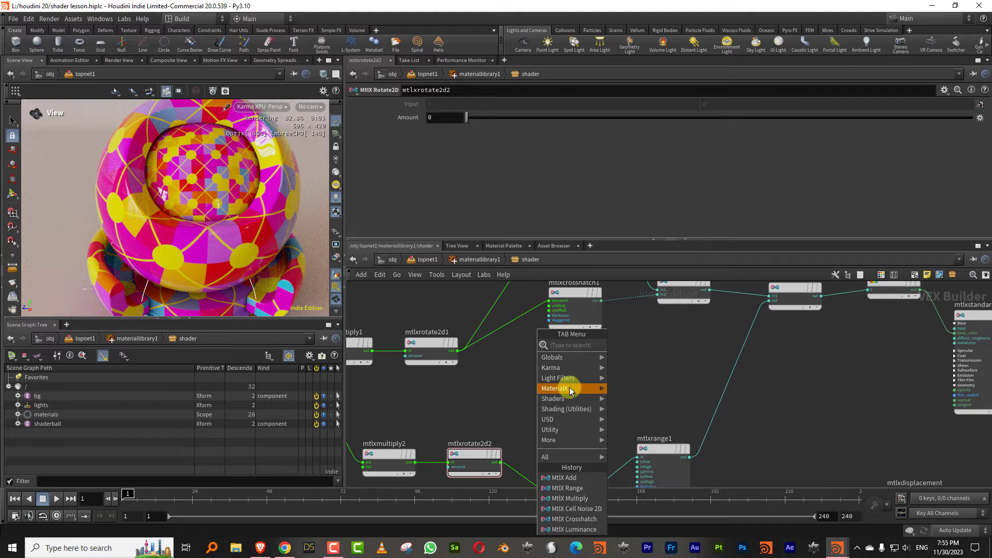
{"action": "type", "text": "gri"}
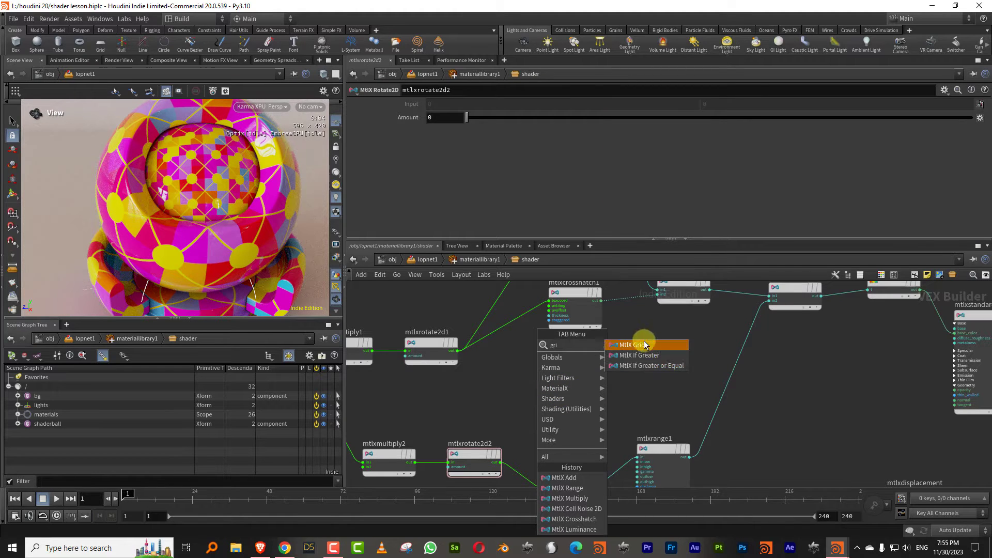
{"action": "mouse_move", "coordinate": [568, 389]}
{"action": "mouse_move", "coordinate": [695, 440]}
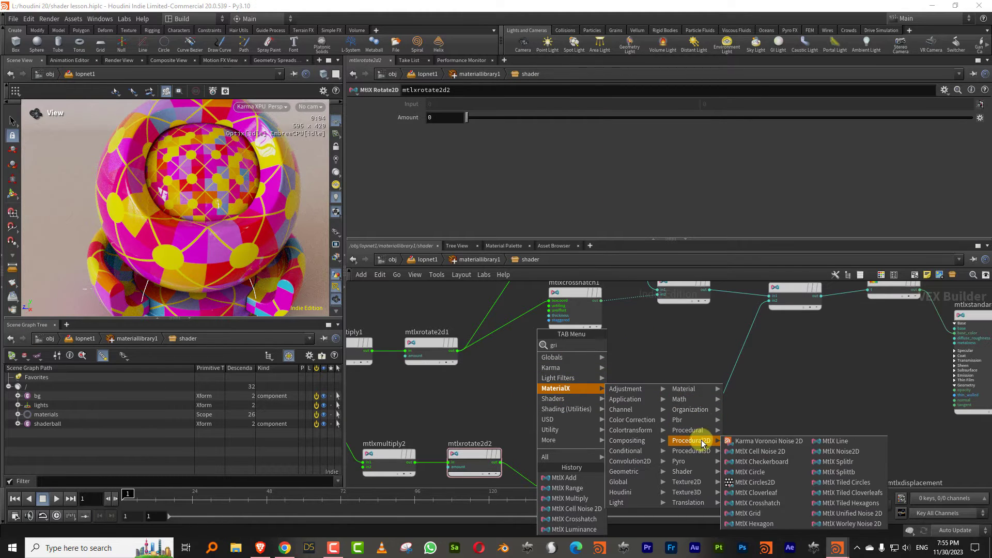
{"action": "left_click", "coordinate": [783, 513]}
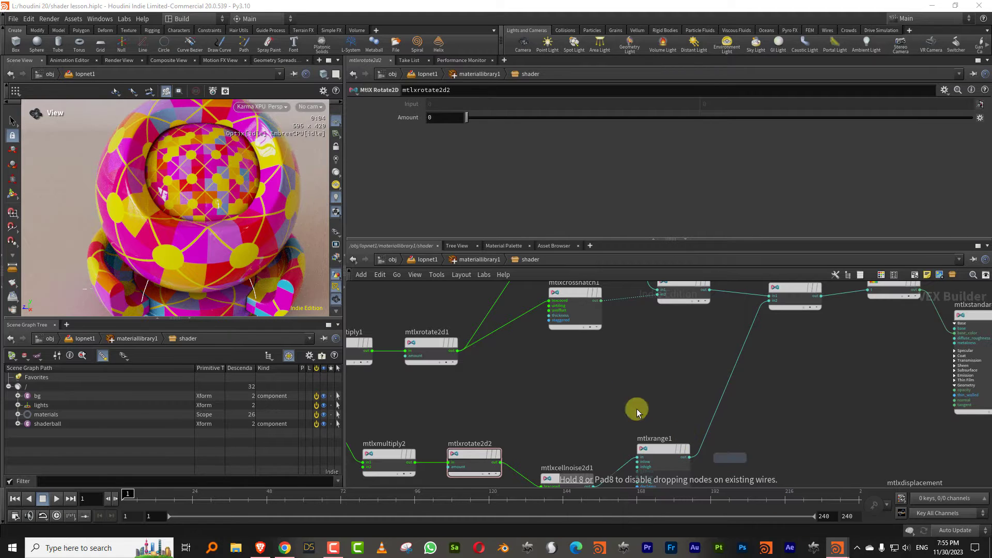
{"action": "left_click", "coordinate": [577, 371]}
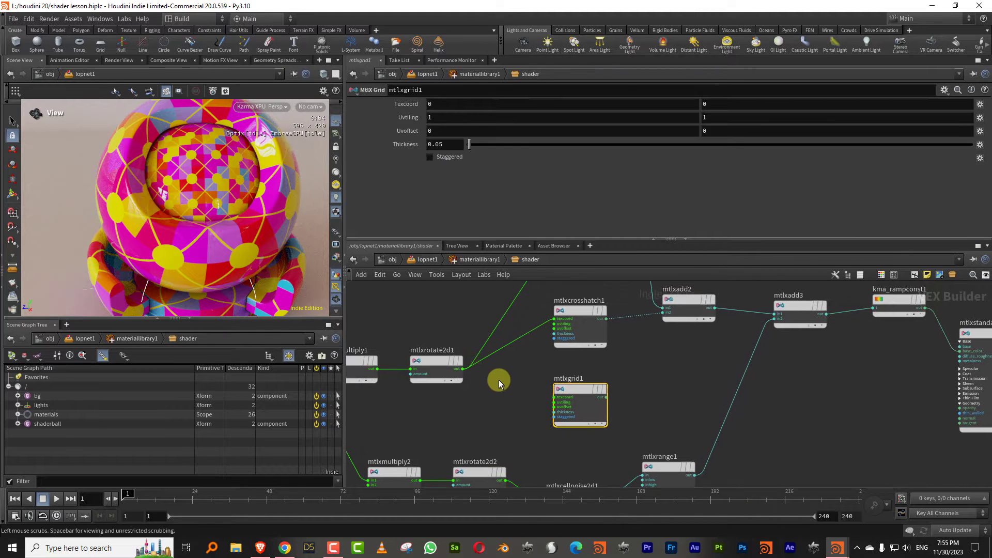
{"action": "left_click", "coordinate": [463, 369]}
{"action": "left_click", "coordinate": [555, 397]}
{"action": "middle_click_drag", "start_coordinate": [662, 364], "coordinate": [574, 396]}
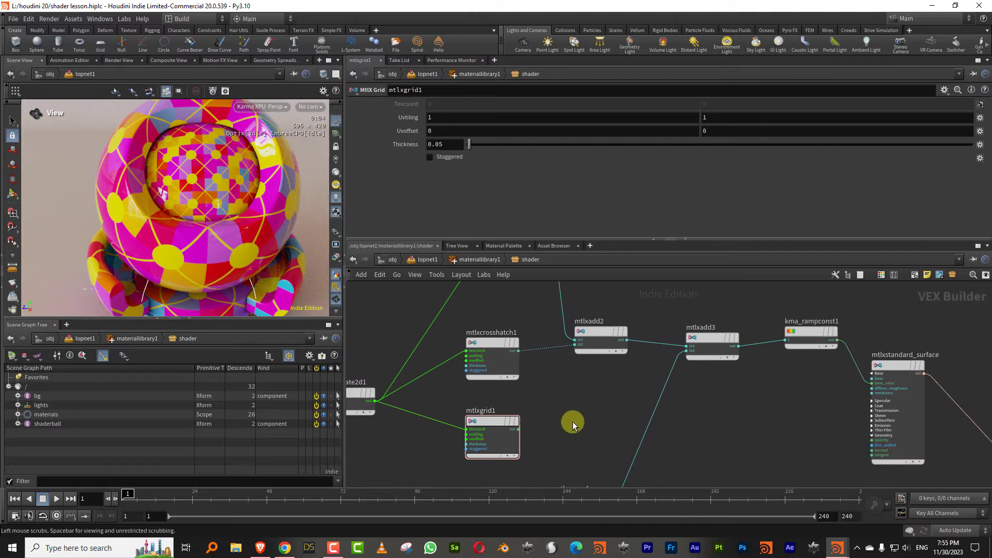
Step: Preview mtlxgrid1 directly through kma_rampconst1, and connect it to the second input of mtlxadd2 in place of mtlxcrosshatch1
{"action": "left_click", "coordinate": [515, 429]}
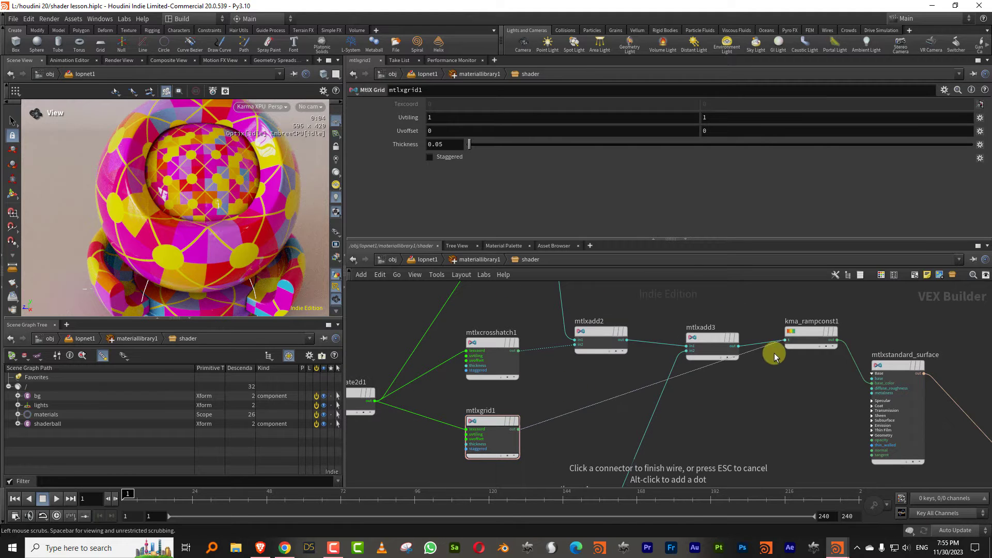
{"action": "left_click", "coordinate": [778, 341]}
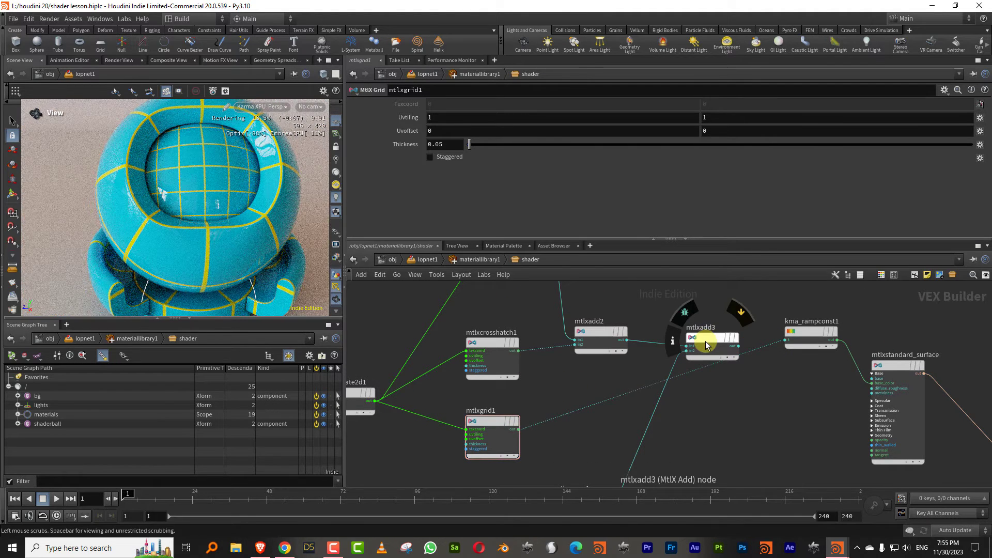
{"action": "middle_click_drag", "start_coordinate": [571, 380], "coordinate": [562, 410]}
{"action": "left_click", "coordinate": [510, 460]}
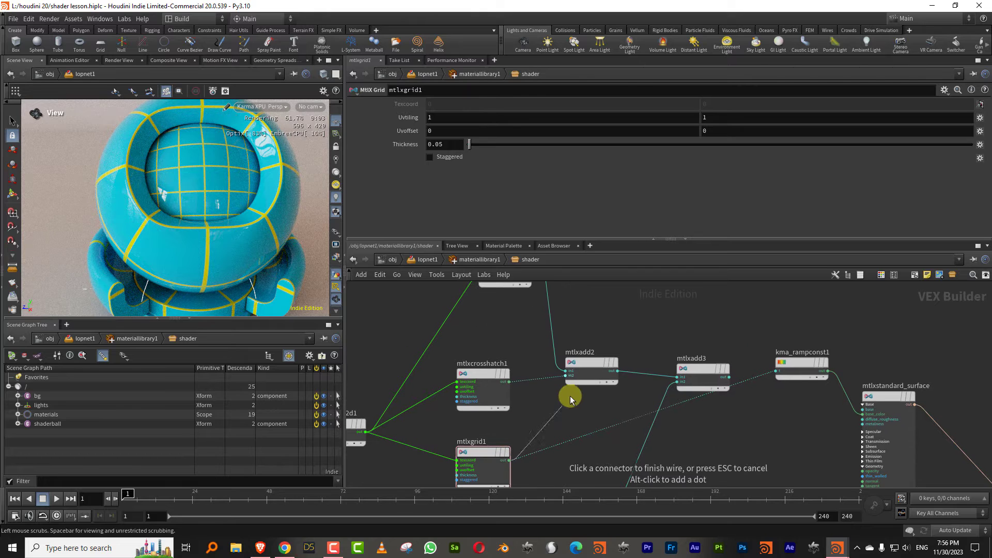
{"action": "left_click", "coordinate": [569, 382]}
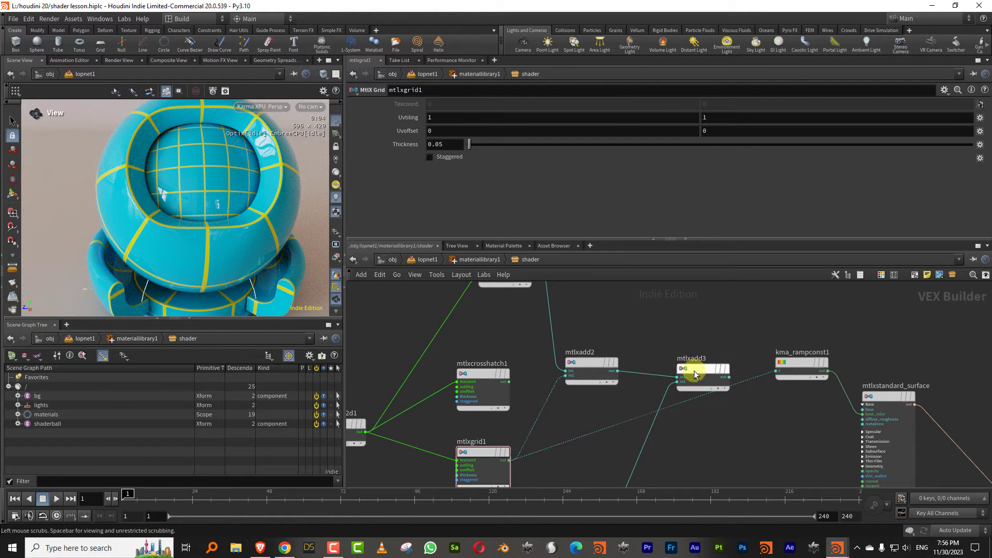
Step: Move mtlxadd3 lower in the network and connect mtlxadd2 directly to kma_rampconst1
{"action": "left_click_drag", "start_coordinate": [693, 370], "coordinate": [705, 442]}
{"action": "left_click", "coordinate": [618, 372]}
{"action": "left_click", "coordinate": [777, 371]}
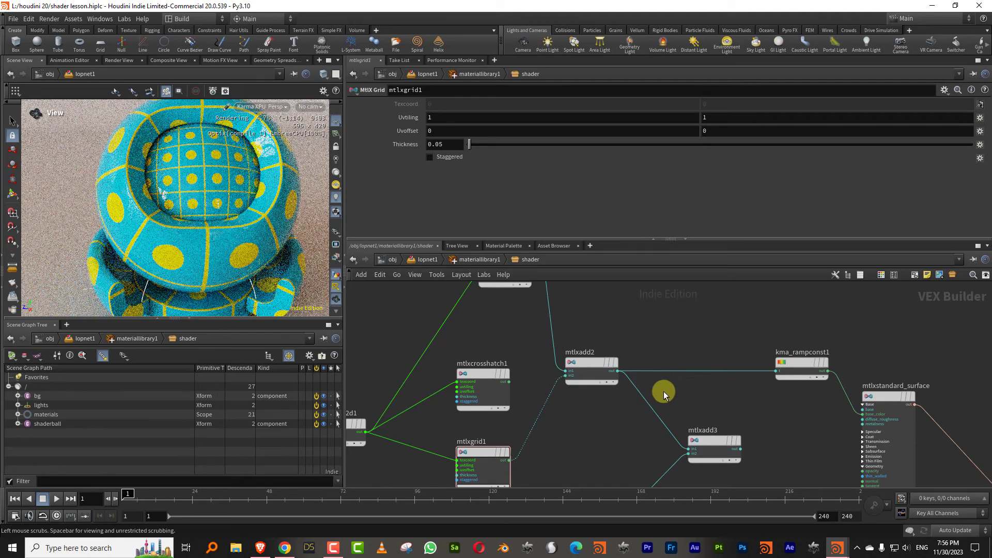
Step: Connect the output of mtlxadd3 back to the input of kma_rampconst1
{"action": "middle_click_drag", "start_coordinate": [598, 407], "coordinate": [546, 381]}
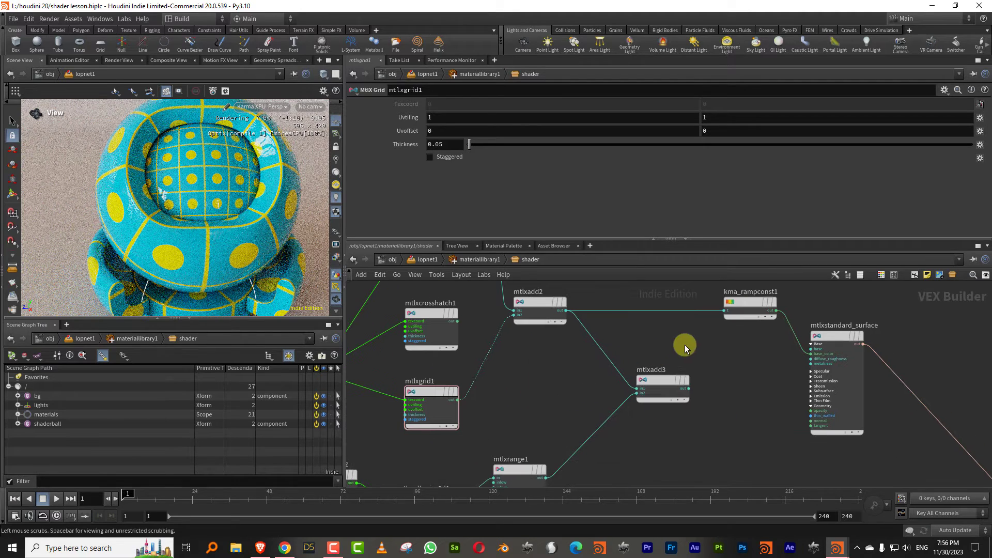
{"action": "left_click", "coordinate": [692, 390]}
{"action": "left_click", "coordinate": [724, 311]}
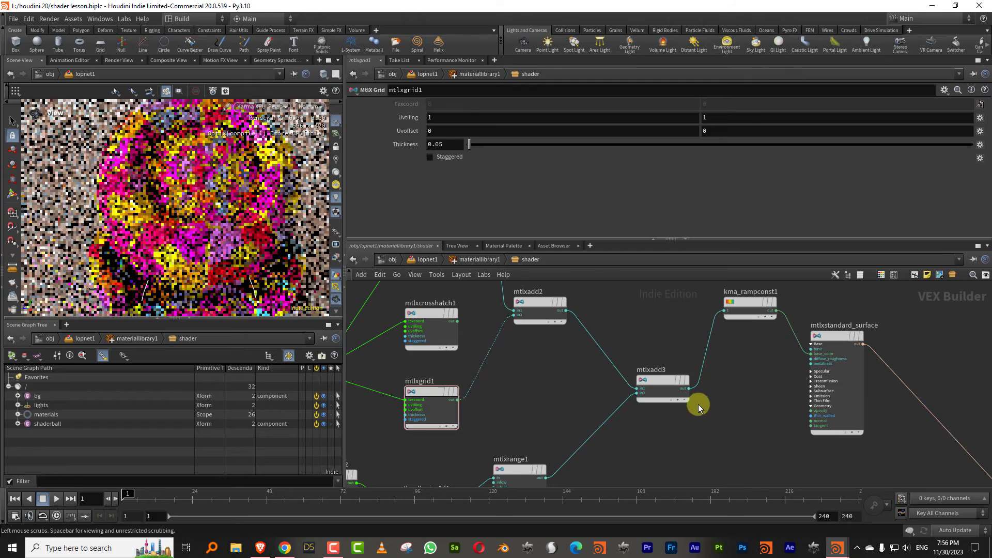
Step: Try an Outlow of 0.73 on mtlxrange1, return it to 0, and set Outhigh to 0.18
{"action": "middle_click_drag", "start_coordinate": [549, 382], "coordinate": [584, 331]}
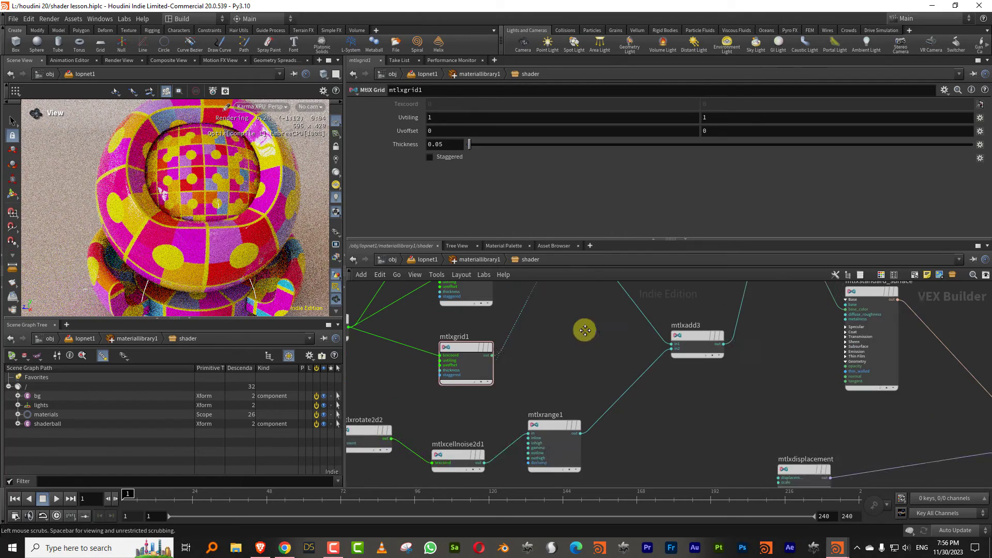
{"action": "left_click", "coordinate": [561, 439]}
{"action": "left_click", "coordinate": [503, 172]}
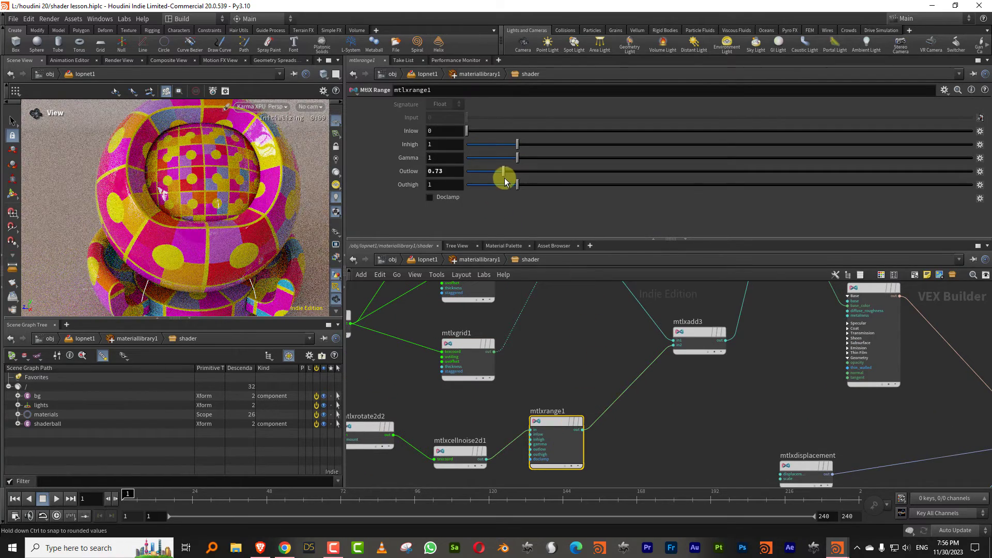
{"action": "left_click", "coordinate": [467, 174]}
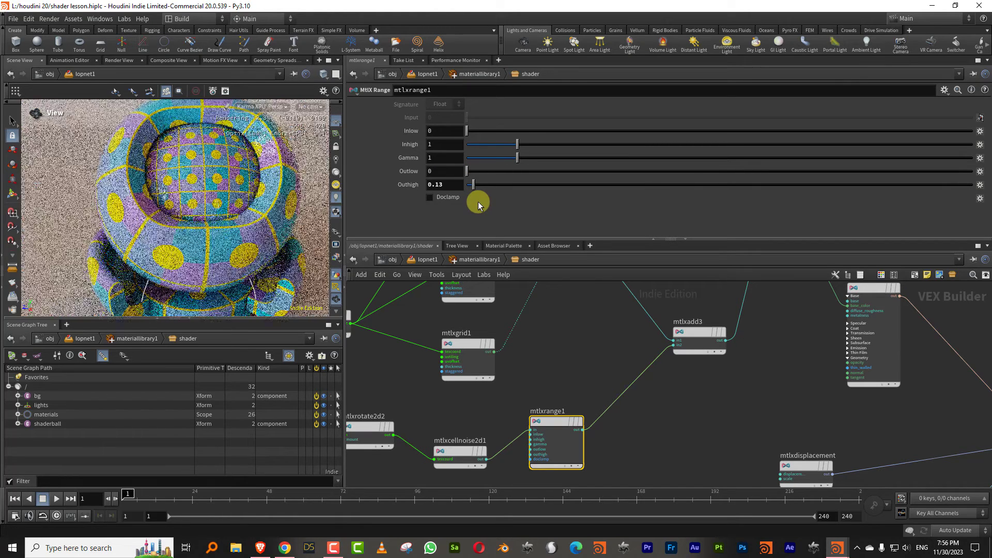
{"action": "left_click_drag", "start_coordinate": [252, 213], "coordinate": [181, 225]}
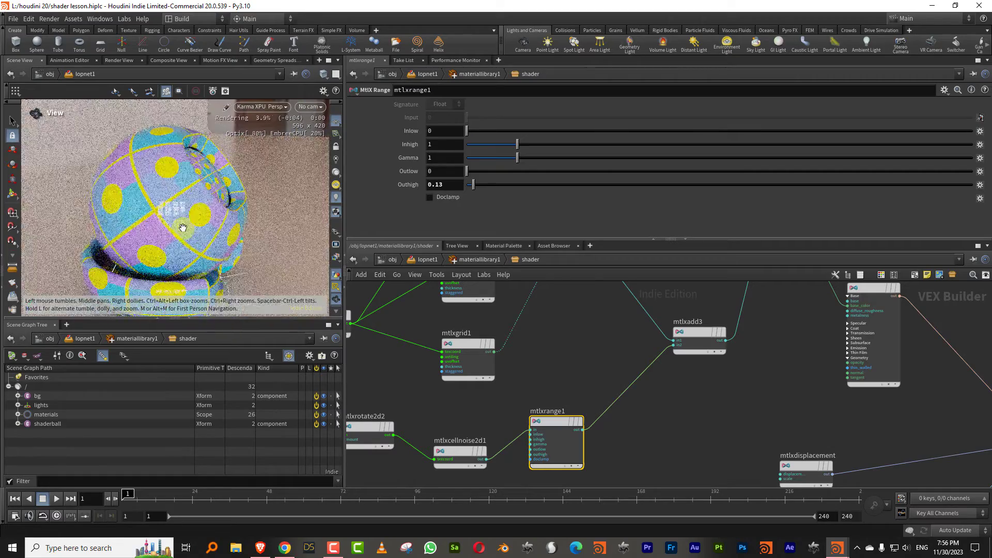
{"action": "left_click", "coordinate": [475, 187]}
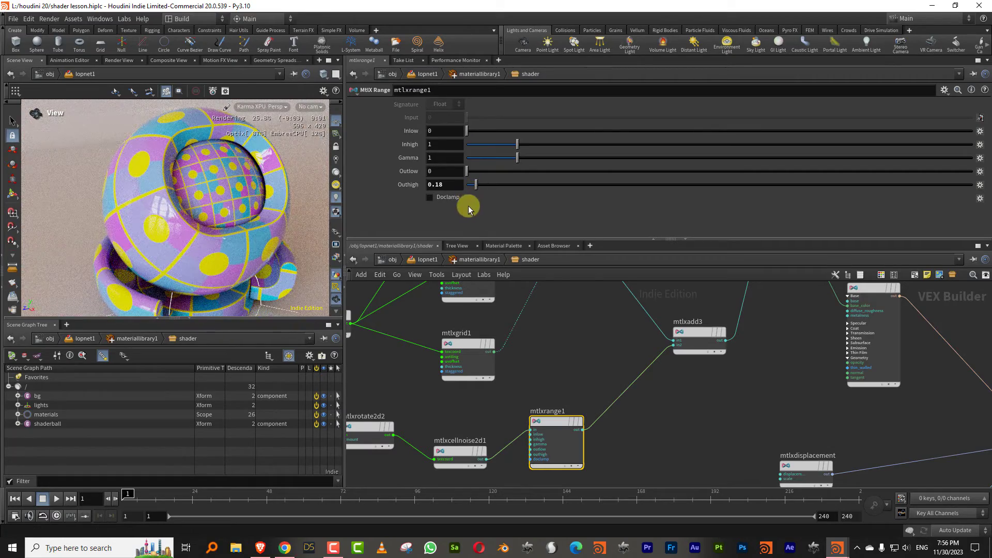
Step: Set both Input 2 values of mtlxmultiply2 to 8
{"action": "middle_click_drag", "start_coordinate": [554, 371], "coordinate": [613, 318]}
{"action": "left_click_drag", "start_coordinate": [472, 338], "coordinate": [412, 418]}
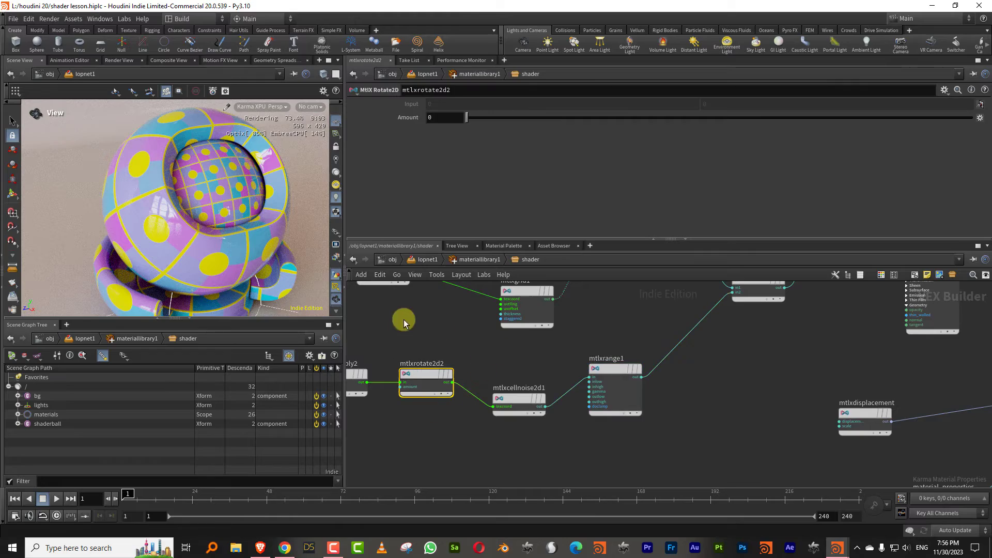
{"action": "middle_click_drag", "start_coordinate": [403, 322], "coordinate": [468, 328]}
{"action": "left_click_drag", "start_coordinate": [468, 328], "coordinate": [413, 408]}
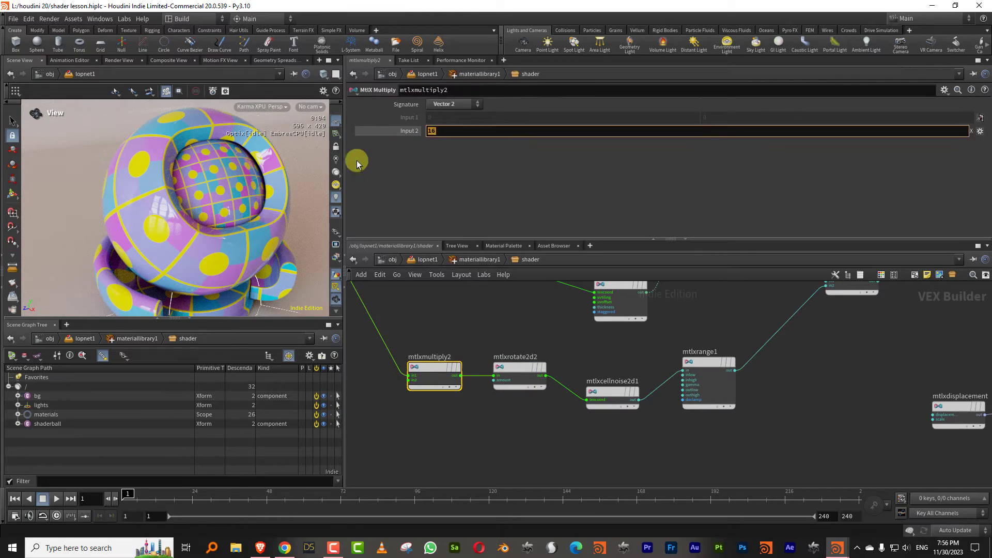
{"action": "type", "text": "8"}
{"action": "key", "text": "Return"}
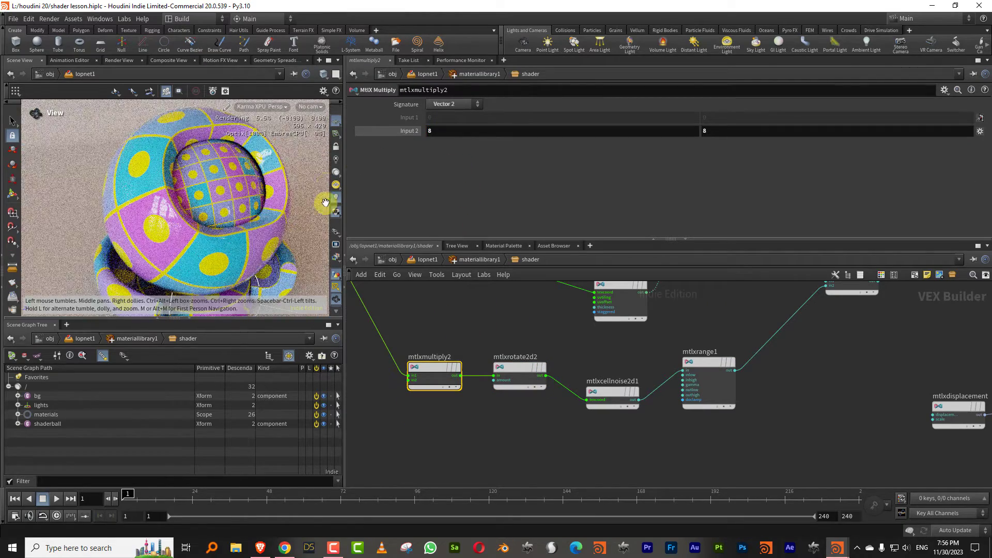
Step: Feed the texcoord input of mtlxcellnoise2d1 from mtlxrotate2d1 instead of mtlxrotate2d2, spacing the lower nodes apart
{"action": "middle_click_drag", "start_coordinate": [548, 352], "coordinate": [521, 409]}
{"action": "middle_click_drag", "start_coordinate": [478, 373], "coordinate": [491, 355]}
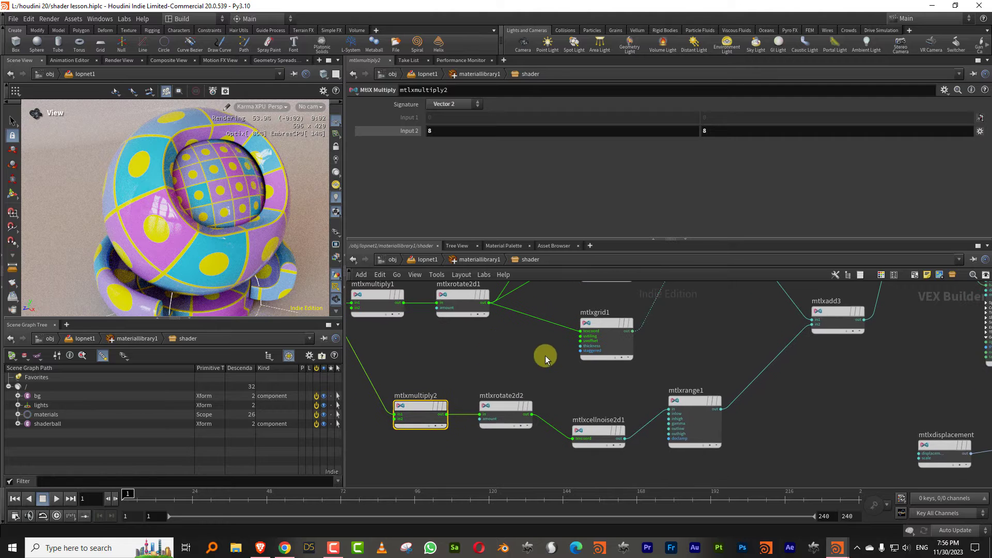
{"action": "left_click_drag", "start_coordinate": [423, 381], "coordinate": [585, 420]}
{"action": "left_click", "coordinate": [556, 440]}
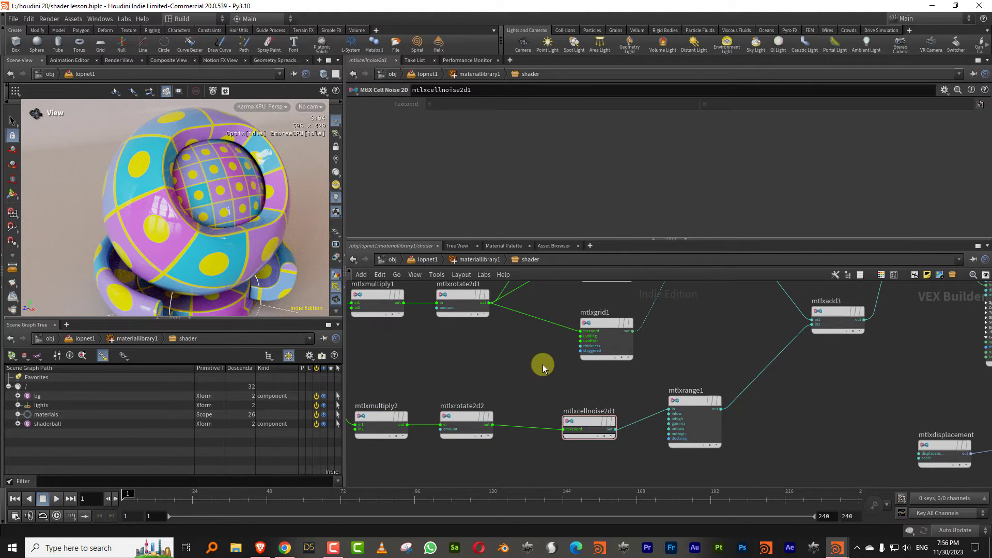
{"action": "left_click", "coordinate": [489, 309]}
{"action": "left_click", "coordinate": [488, 309]}
{"action": "left_click", "coordinate": [563, 429]}
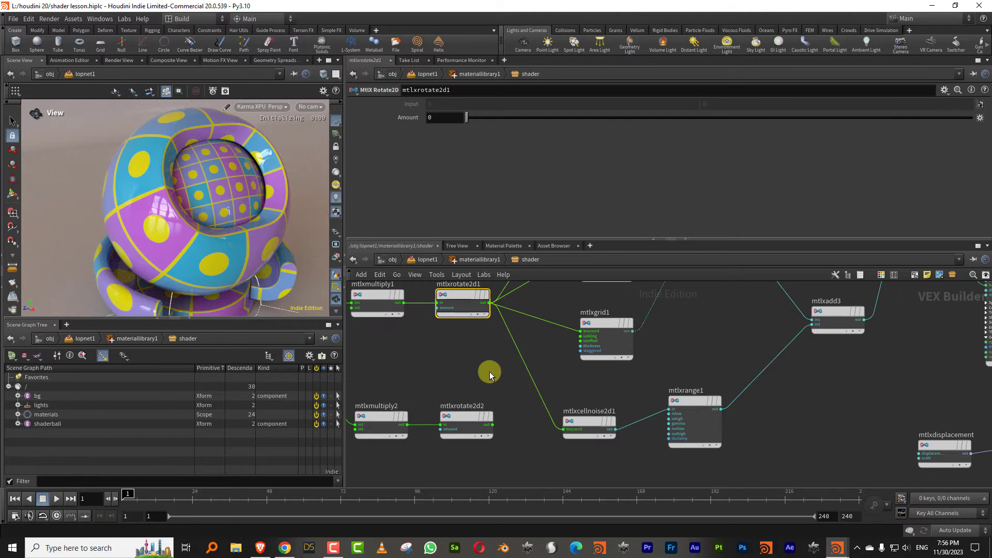
Step: Delete the disconnected mtlxmultiply2 and mtlxrotate2d2 nodes
{"action": "middle_click_drag", "start_coordinate": [384, 384], "coordinate": [446, 362]}
{"action": "left_click_drag", "start_coordinate": [446, 362], "coordinate": [543, 424]}
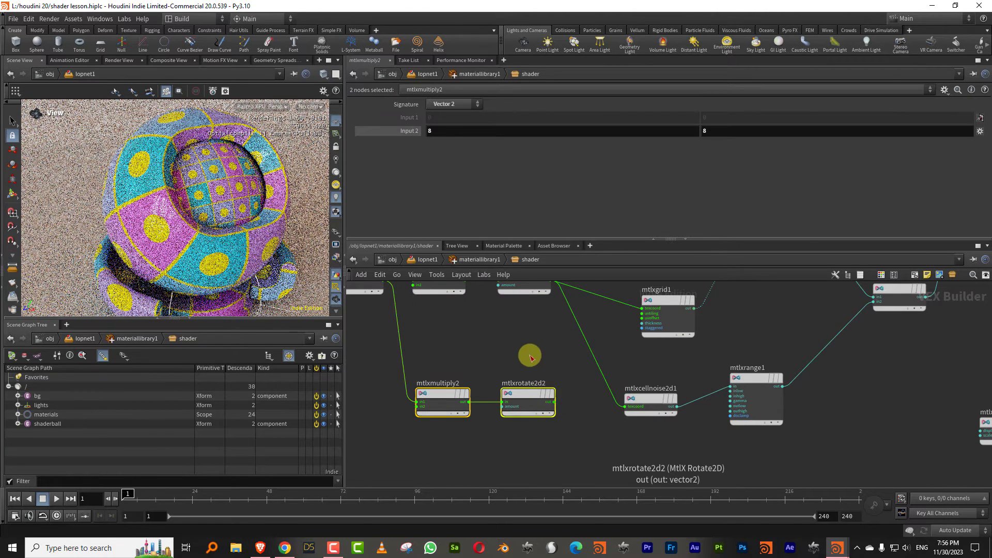
{"action": "key", "text": "Delete"}
Step: Set the rotation Amount of mtlxrotate2d1 to 45
{"action": "middle_click_drag", "start_coordinate": [510, 342], "coordinate": [504, 394]}
{"action": "left_click", "coordinate": [504, 388]}
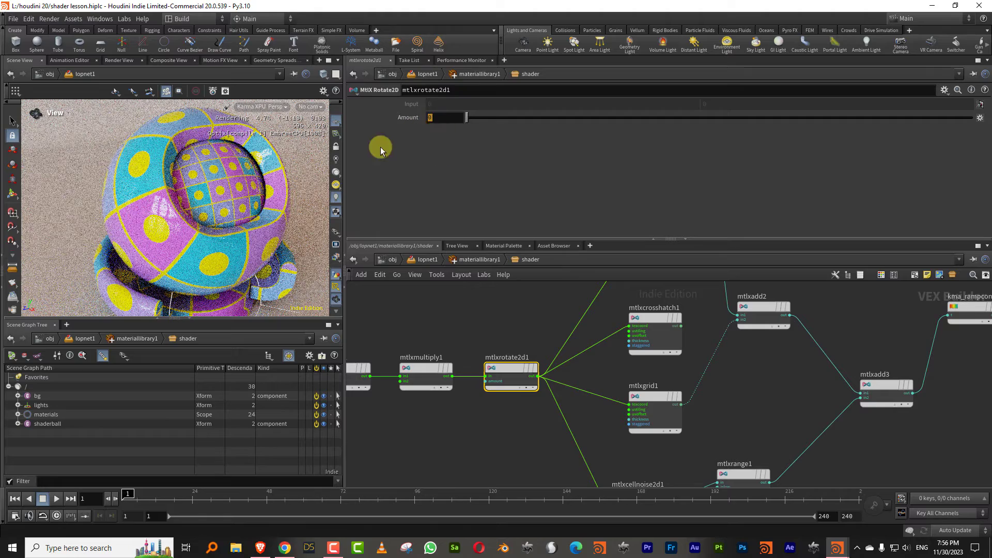
{"action": "type", "text": "45"}
{"action": "key", "text": "Return"}
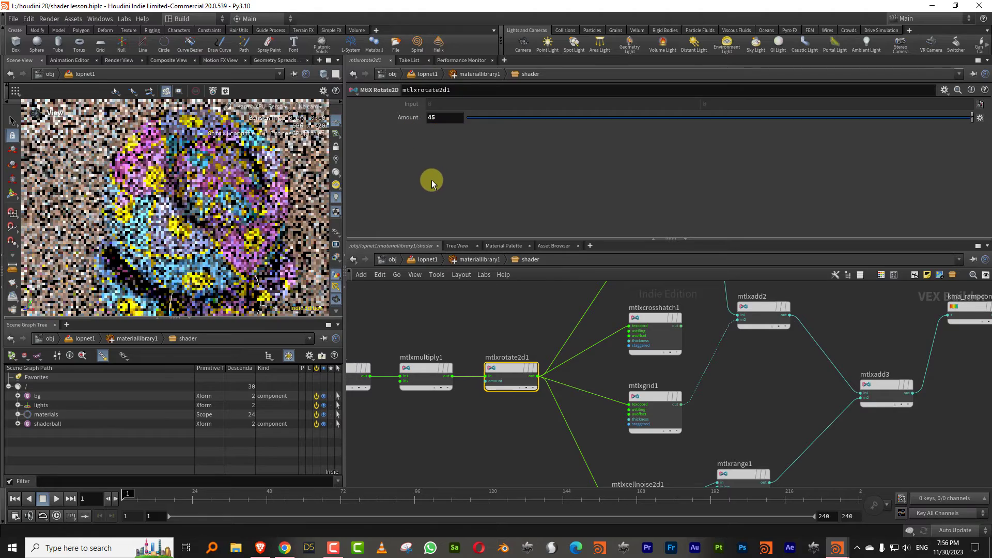
Step: Try a Mid-Point of 0.5, 0.5 on hmtlxcircles2d1 and reset both values to 0
{"action": "middle_click_drag", "start_coordinate": [708, 334], "coordinate": [629, 459]}
{"action": "left_click", "coordinate": [627, 311]}
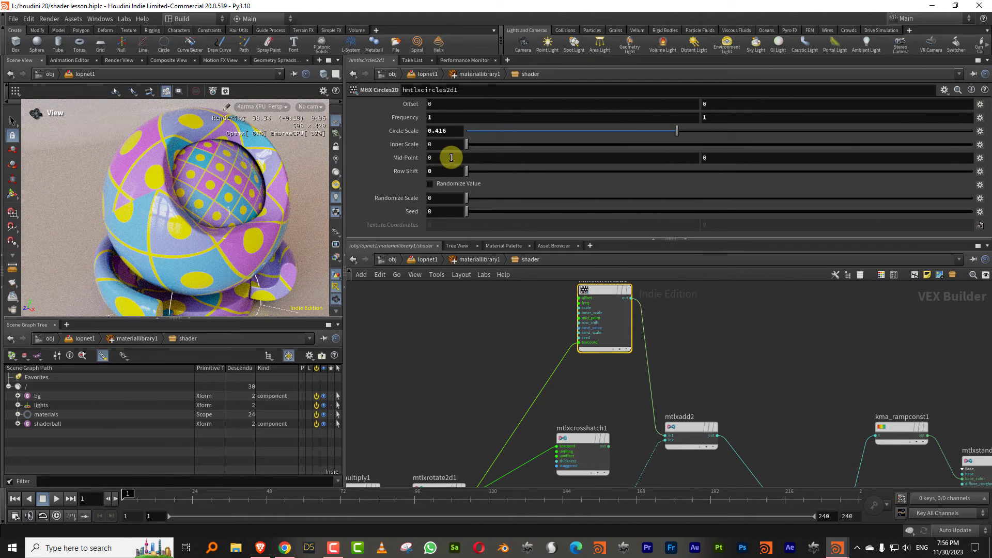
{"action": "left_click_drag", "start_coordinate": [479, 170], "coordinate": [370, 181]}
{"action": "middle_click_drag", "start_coordinate": [470, 155], "coordinate": [501, 144]}
{"action": "middle_click_drag", "start_coordinate": [711, 157], "coordinate": [739, 151]}
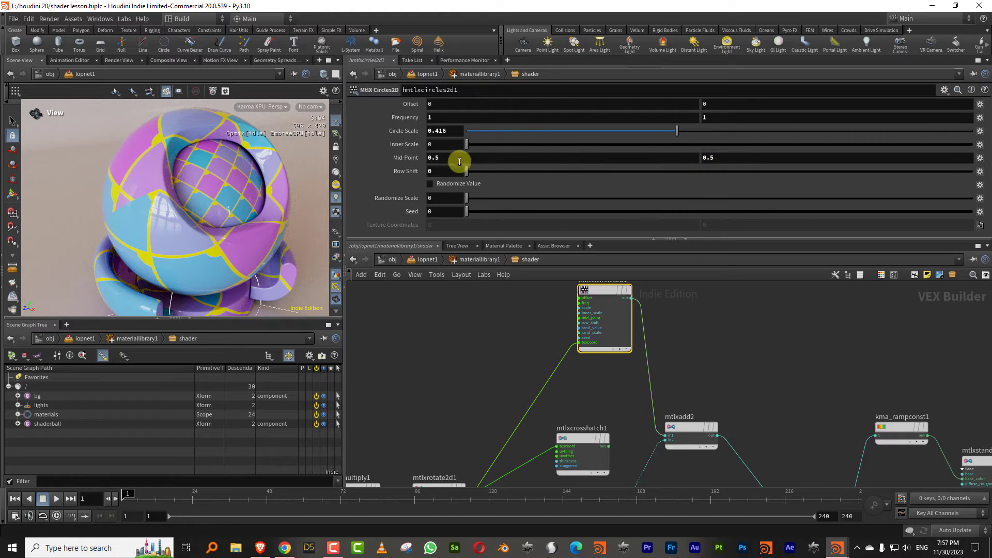
{"action": "left_click_drag", "start_coordinate": [460, 160], "coordinate": [393, 176]}
{"action": "type", "text": "0"}
{"action": "key", "text": "Tab"}
{"action": "type", "text": "0"}
{"action": "key", "text": "Return"}
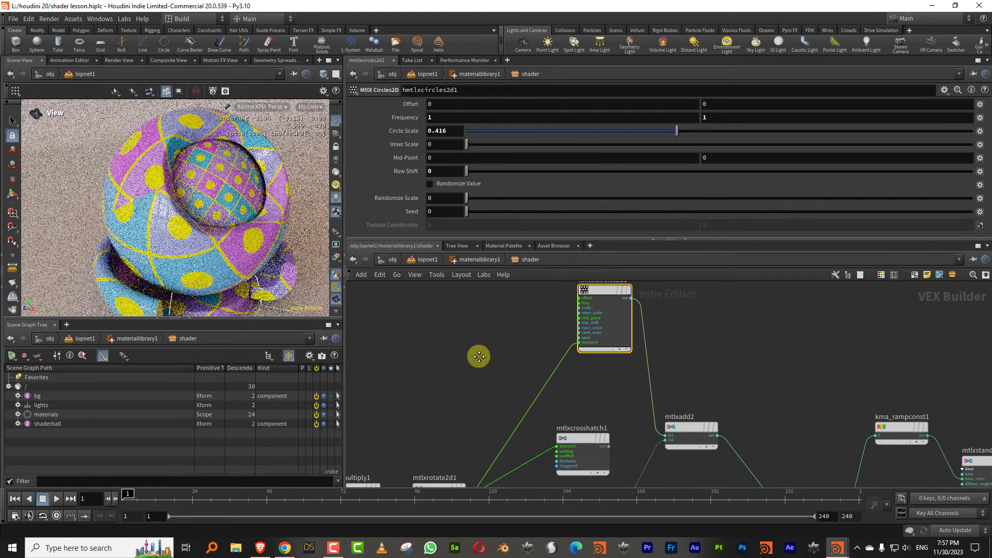
Step: Duplicate mtlxadd1 and place the copy beside the hmtlxcircles2d1 node
{"action": "scroll", "coordinate": [511, 351], "scroll_direction": "down", "scroll_amount": 3}
{"action": "left_click", "coordinate": [438, 405]}
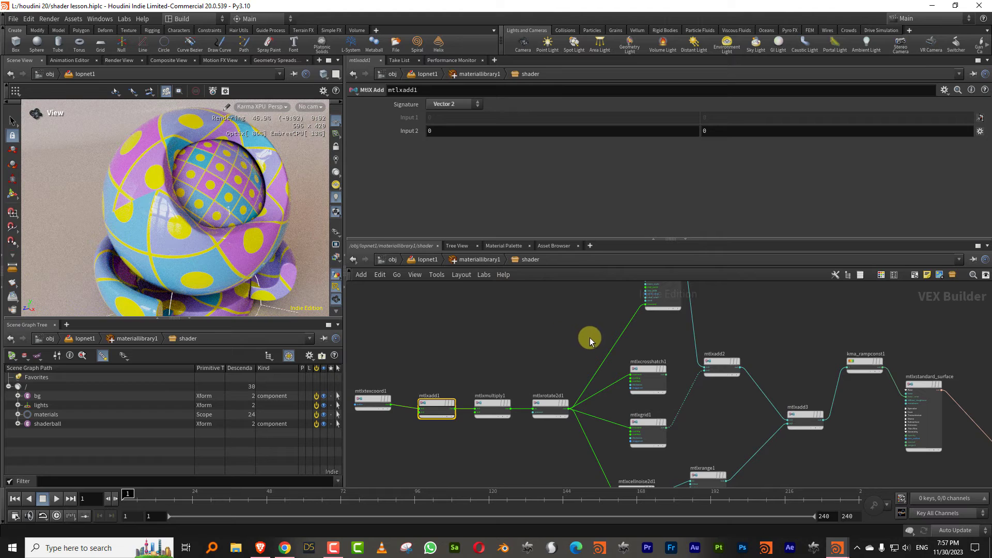
{"action": "key", "text": "ctrl+c"}
{"action": "key", "text": "ctrl+v"}
{"action": "left_click", "coordinate": [580, 340]}
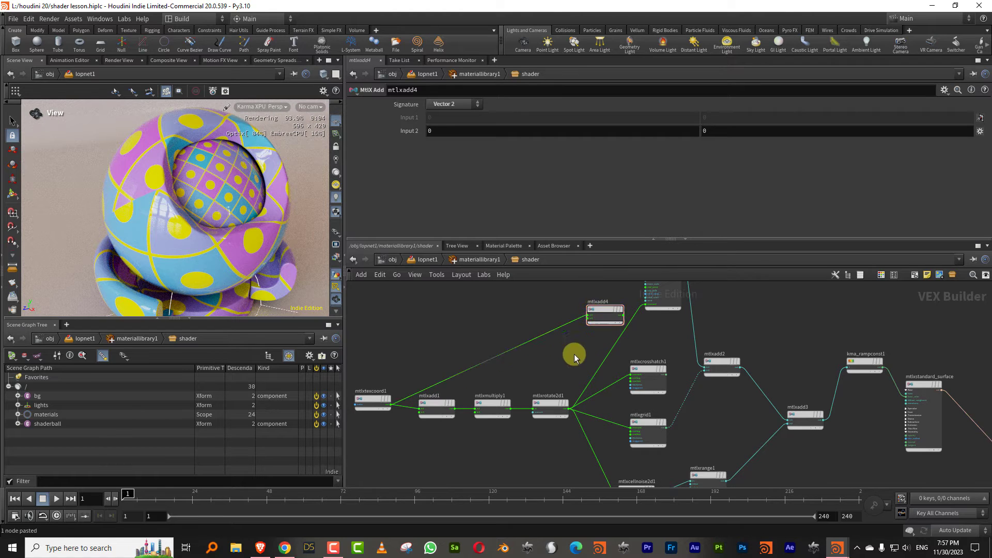
Step: Wire the mtlxrotate2d1 output through mtlxadd4 into the circles node's texcoord input and place mtlxadd4 just beside that node
{"action": "left_click", "coordinate": [570, 402]}
{"action": "left_click", "coordinate": [589, 313]}
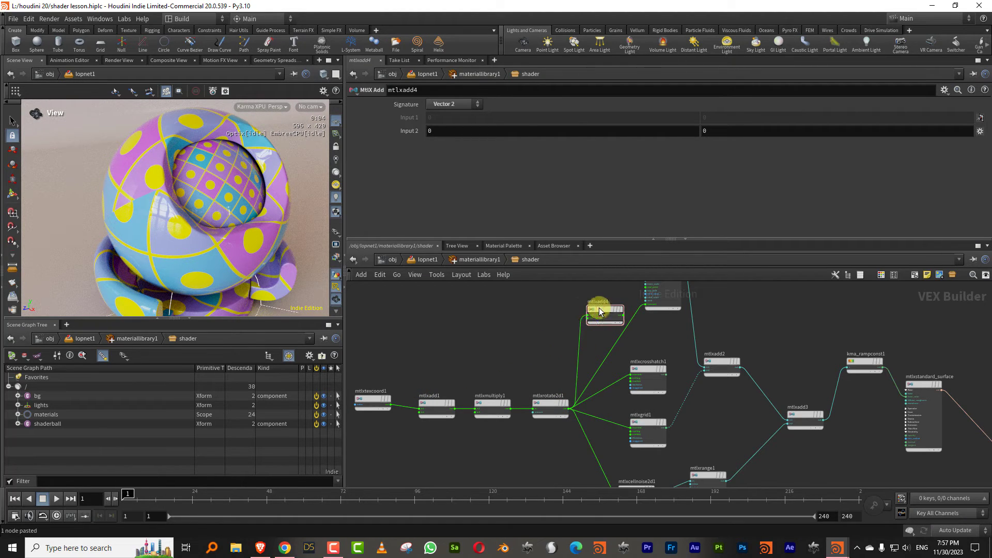
{"action": "scroll", "coordinate": [624, 292], "scroll_direction": "up", "scroll_amount": 5}
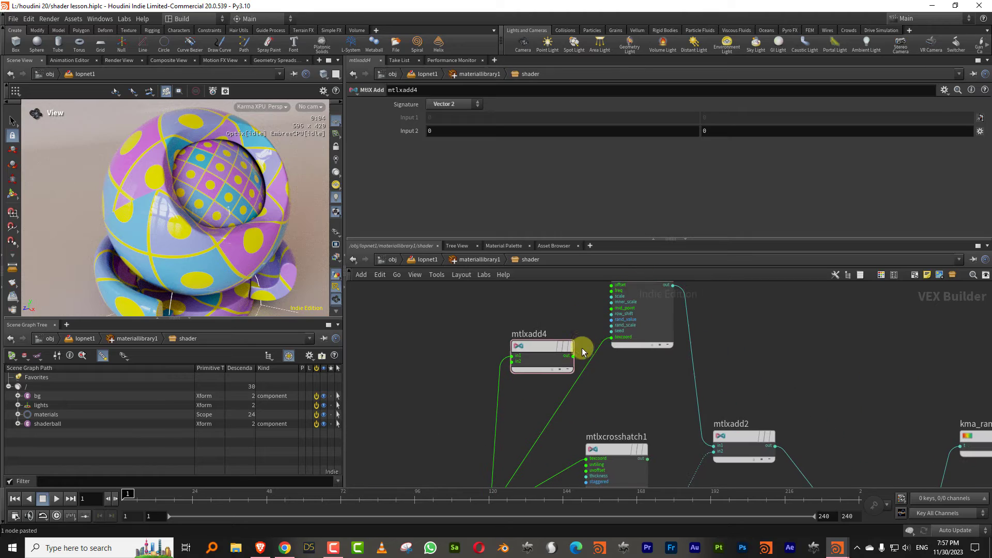
{"action": "left_click", "coordinate": [611, 339]}
{"action": "left_click_drag", "start_coordinate": [551, 347], "coordinate": [574, 334]}
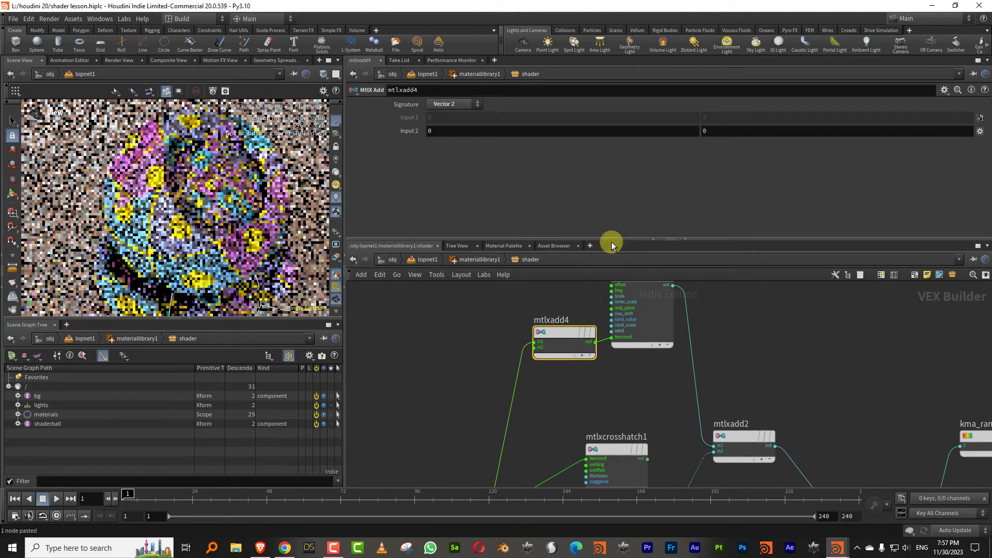
Step: Set Input 2 of mtlxadd4 to 0.5, 0.5 and check the shifted circles on the shader ball
{"action": "middle_click_drag", "start_coordinate": [493, 125], "coordinate": [487, 126]}
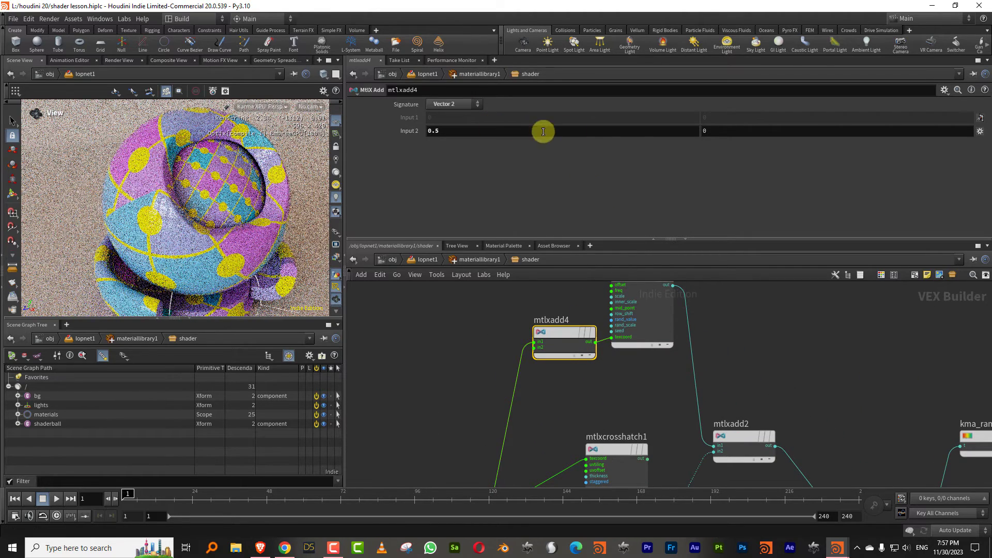
{"action": "type", "text": "0.5"}
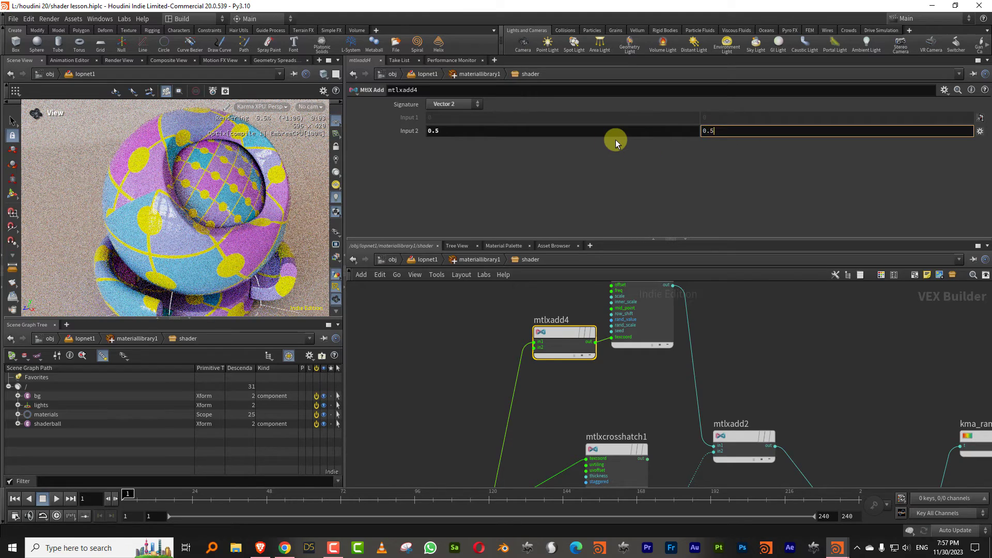
{"action": "key", "text": "Return"}
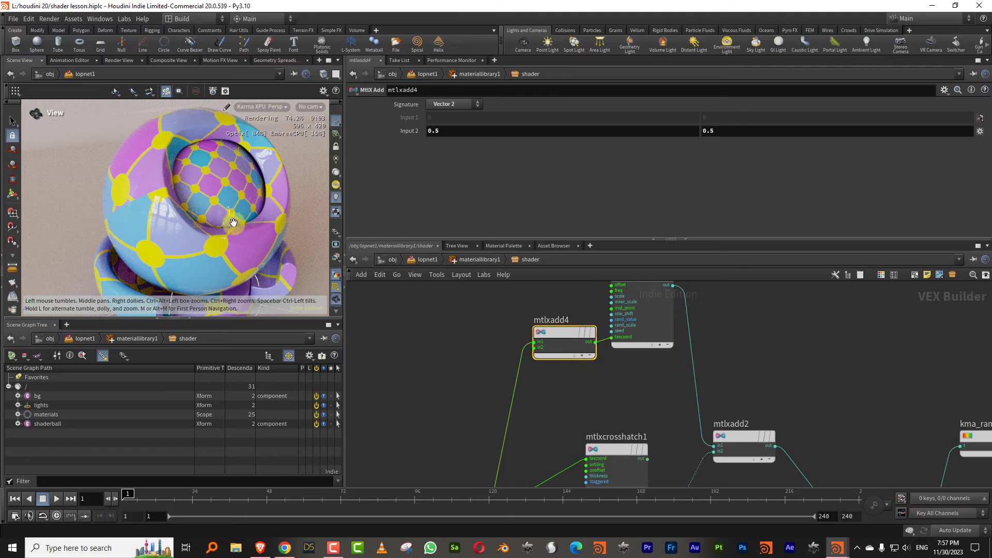
{"action": "left_click_drag", "start_coordinate": [250, 204], "coordinate": [249, 187]}
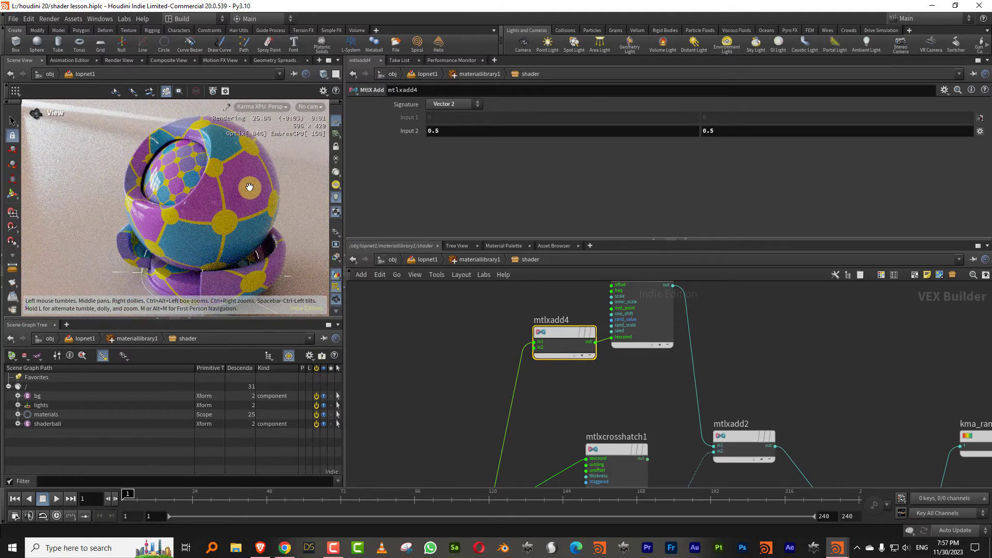
Step: Rearrange mtlxadd3, kma_rampconst1 and mtlxstandard_surface to free up space between the ramp and the surface node
{"action": "middle_click_drag", "start_coordinate": [828, 375], "coordinate": [564, 263]}
{"action": "scroll", "coordinate": [634, 334], "scroll_direction": "down", "scroll_amount": 1}
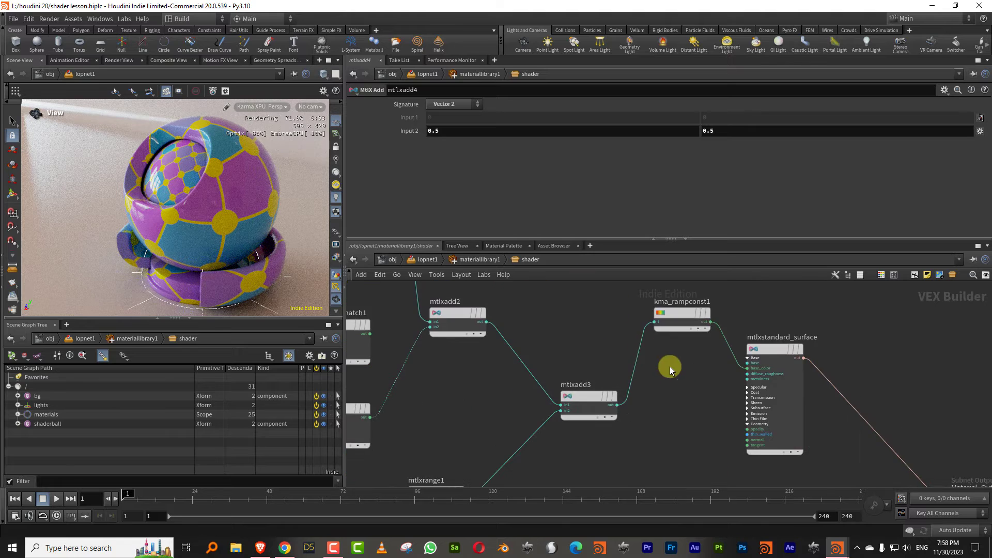
{"action": "middle_click_drag", "start_coordinate": [670, 367], "coordinate": [604, 279]}
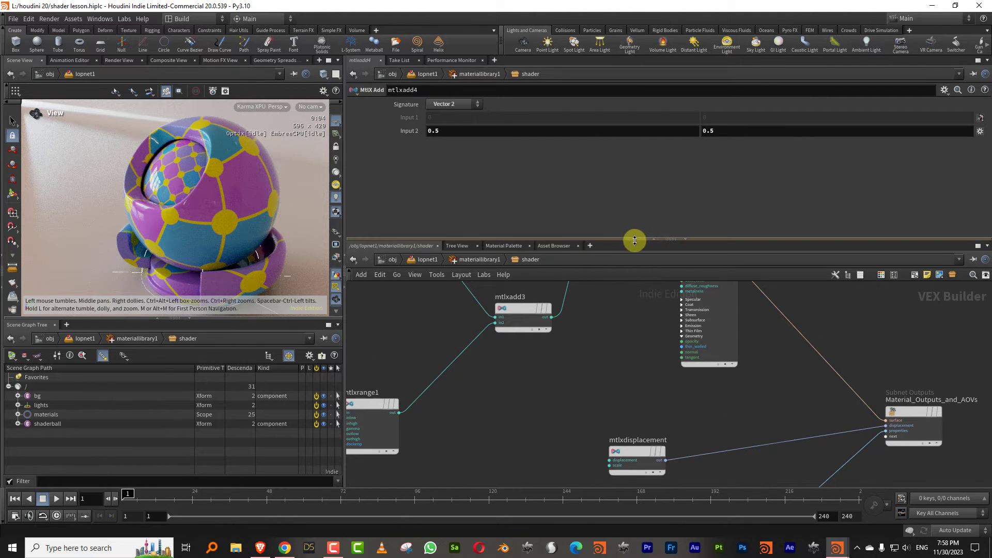
{"action": "left_click_drag", "start_coordinate": [634, 239], "coordinate": [635, 183]}
{"action": "middle_click_drag", "start_coordinate": [596, 305], "coordinate": [548, 350]}
{"action": "left_click_drag", "start_coordinate": [472, 382], "coordinate": [436, 338]}
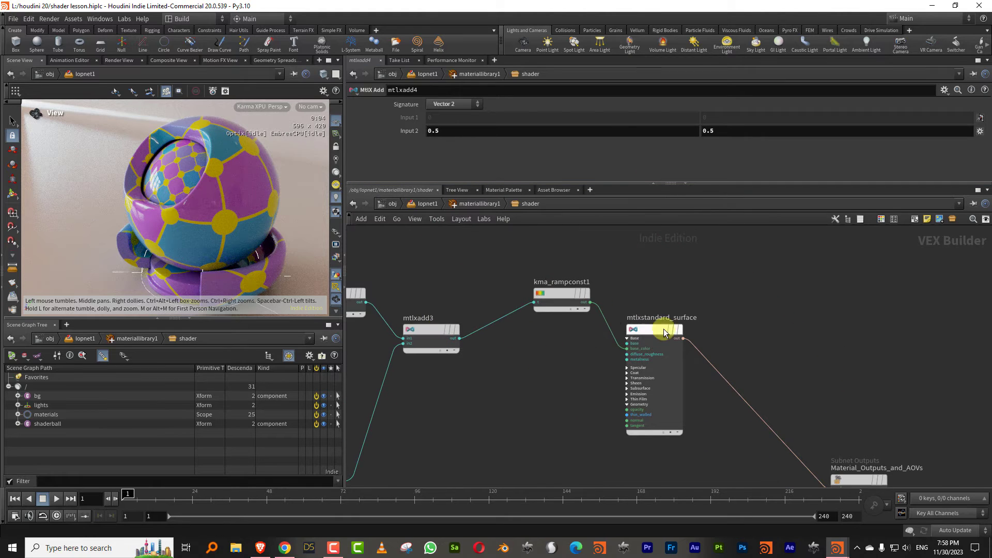
{"action": "left_click_drag", "start_coordinate": [654, 328], "coordinate": [694, 328]}
{"action": "left_click_drag", "start_coordinate": [563, 296], "coordinate": [538, 318]}
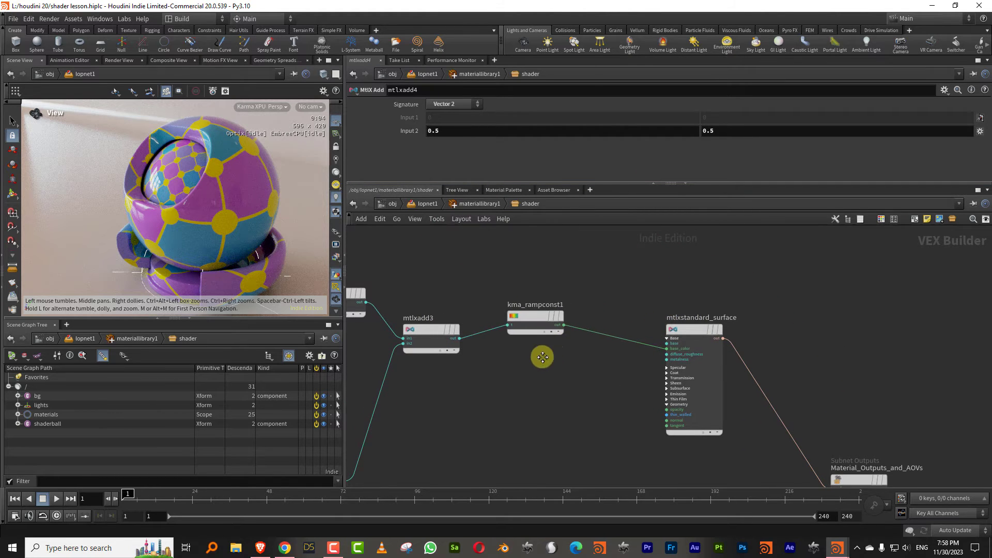
{"action": "middle_click_drag", "start_coordinate": [542, 358], "coordinate": [522, 364]}
{"action": "left_click_drag", "start_coordinate": [510, 328], "coordinate": [525, 293]}
{"action": "middle_click_drag", "start_coordinate": [524, 330], "coordinate": [566, 306]}
{"action": "left_click_drag", "start_coordinate": [453, 305], "coordinate": [472, 286]}
Step: Add an MtlX Range node below kma_rampconst1
{"action": "left_click_drag", "start_coordinate": [548, 323], "coordinate": [547, 352]}
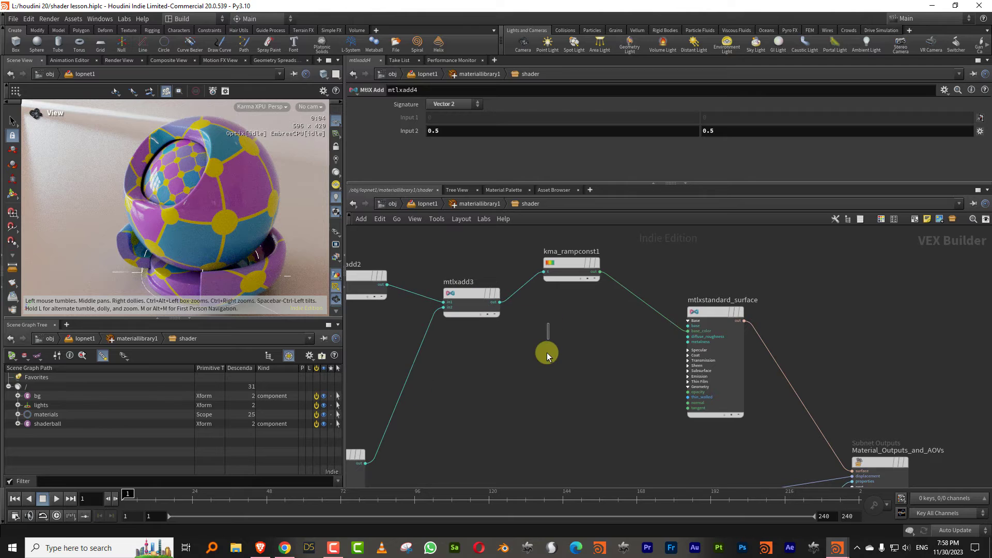
{"action": "key", "text": "Tab"}
{"action": "type", "text": "rang"}
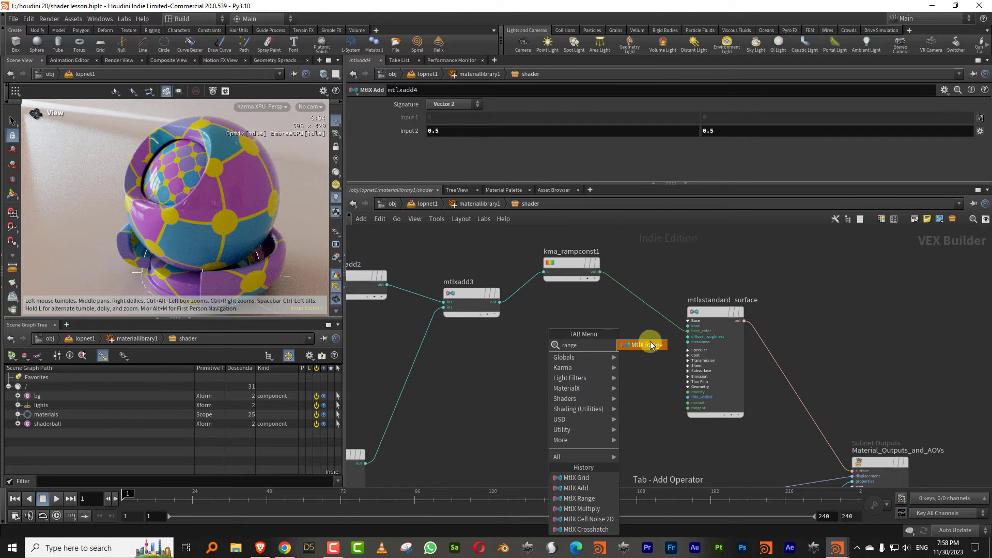
{"action": "left_click", "coordinate": [650, 343]}
{"action": "left_click", "coordinate": [582, 357]}
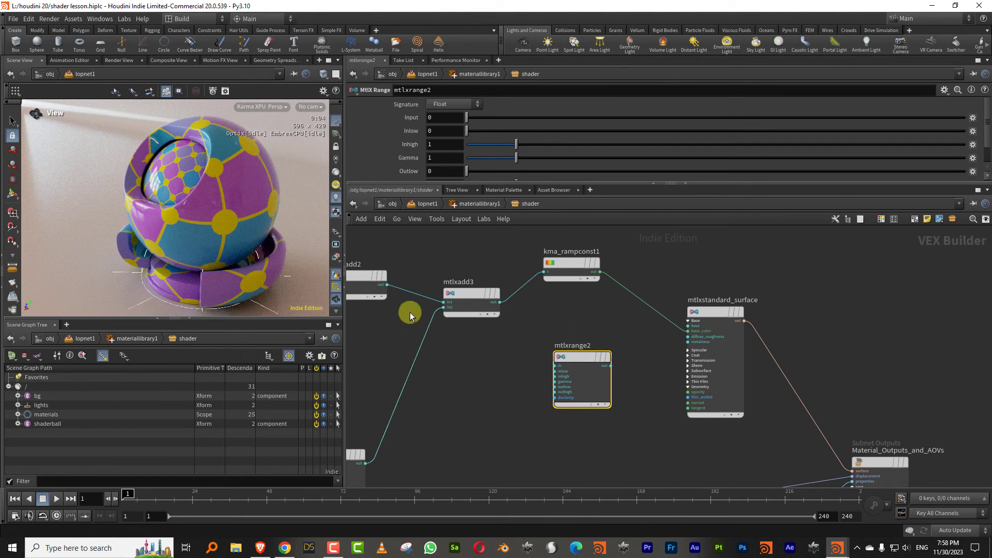
Step: Set Outlow to 0.06 and Outhigh to 0.61 on mtlxrange1
{"action": "middle_click_drag", "start_coordinate": [522, 332], "coordinate": [585, 328]}
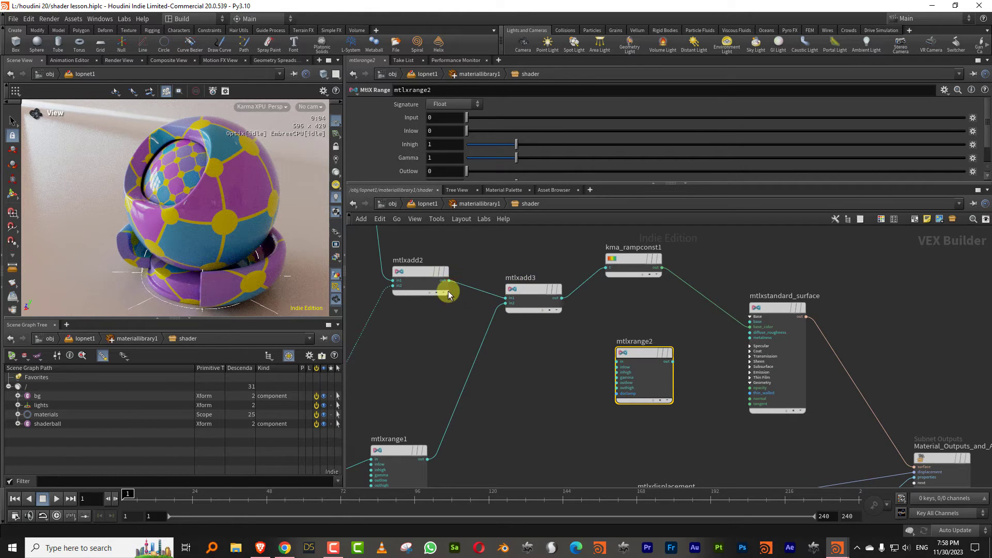
{"action": "left_click", "coordinate": [401, 464]}
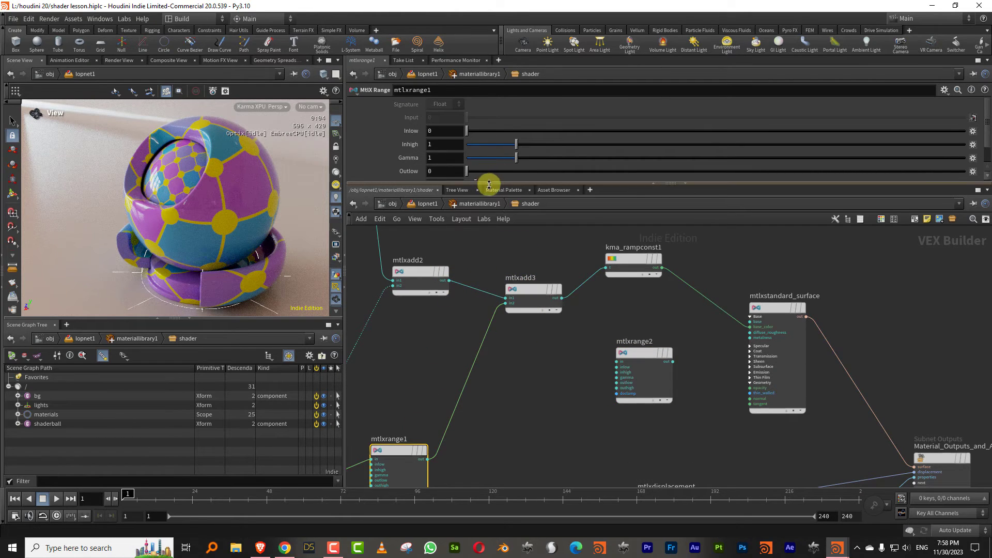
{"action": "mouse_move", "coordinate": [487, 183]}
{"action": "left_mouse_down"}
{"action": "mouse_move", "coordinate": [489, 206]}
{"action": "mouse_move", "coordinate": [498, 186]}
{"action": "mouse_move", "coordinate": [472, 177]}
{"action": "left_mouse_up"}
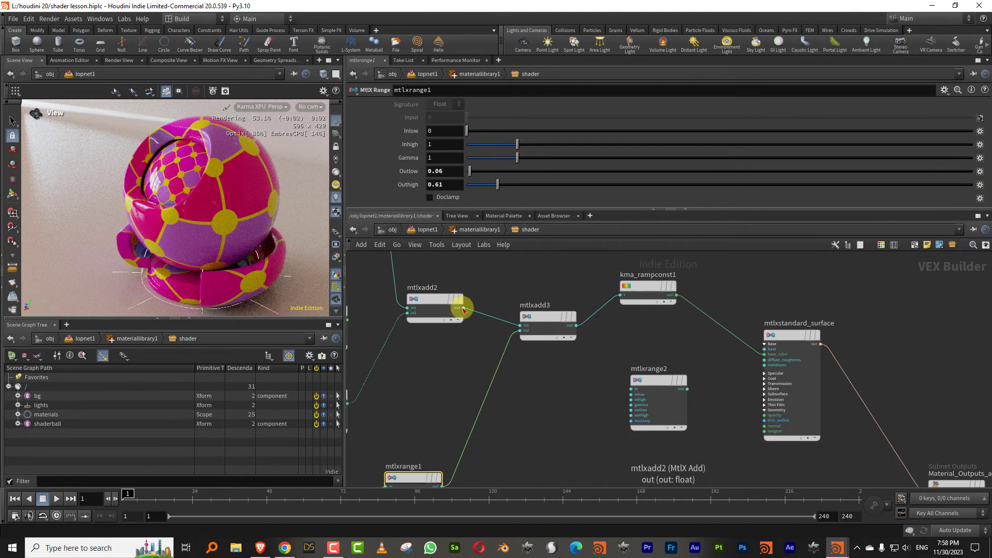
Step: Wire the mtlxadd2 output into mtlxrange2 and the mtlxrange2 output into the standard surface's metalness input
{"action": "left_click", "coordinate": [464, 308]}
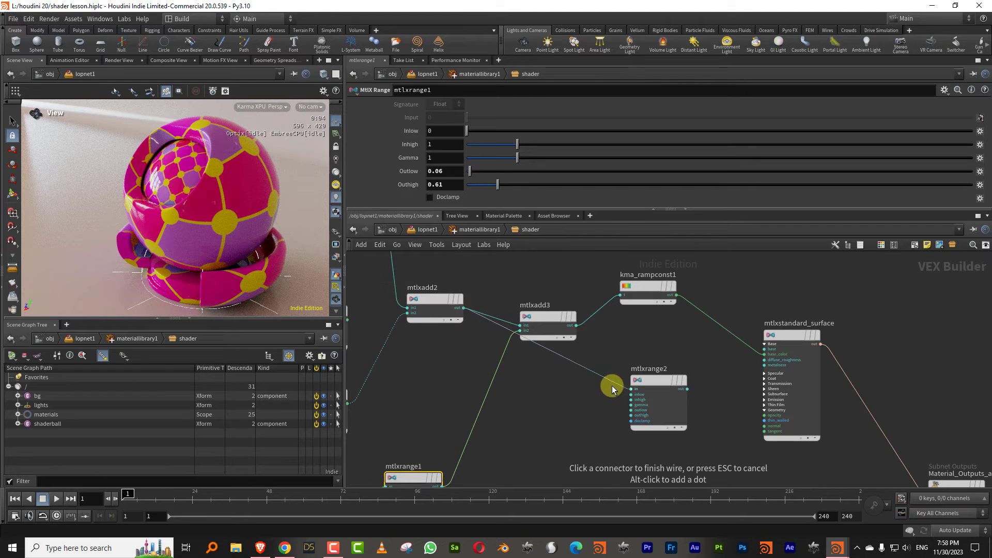
{"action": "left_click", "coordinate": [631, 388]}
{"action": "scroll", "coordinate": [636, 355], "scroll_direction": "up", "scroll_amount": 4}
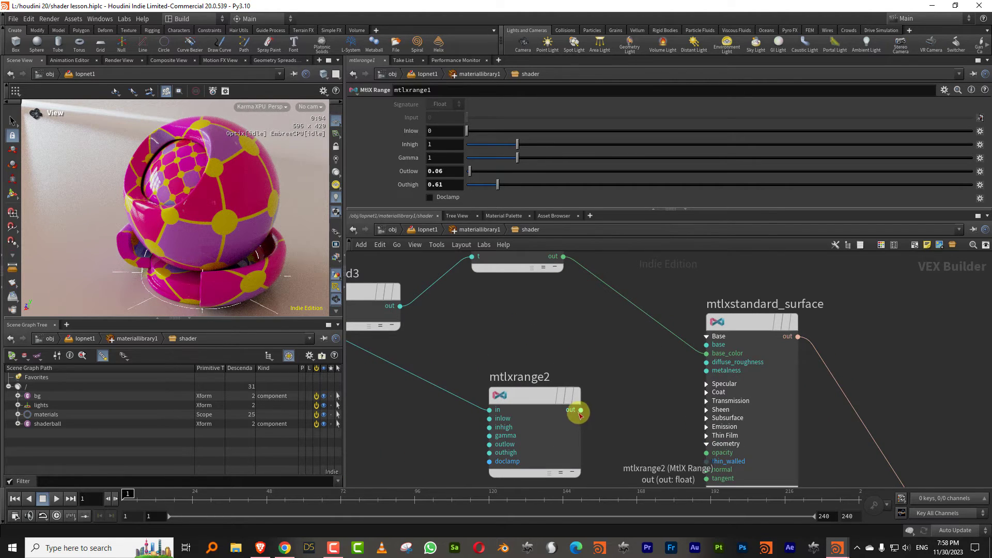
{"action": "left_click", "coordinate": [580, 410]}
{"action": "left_click", "coordinate": [706, 371]}
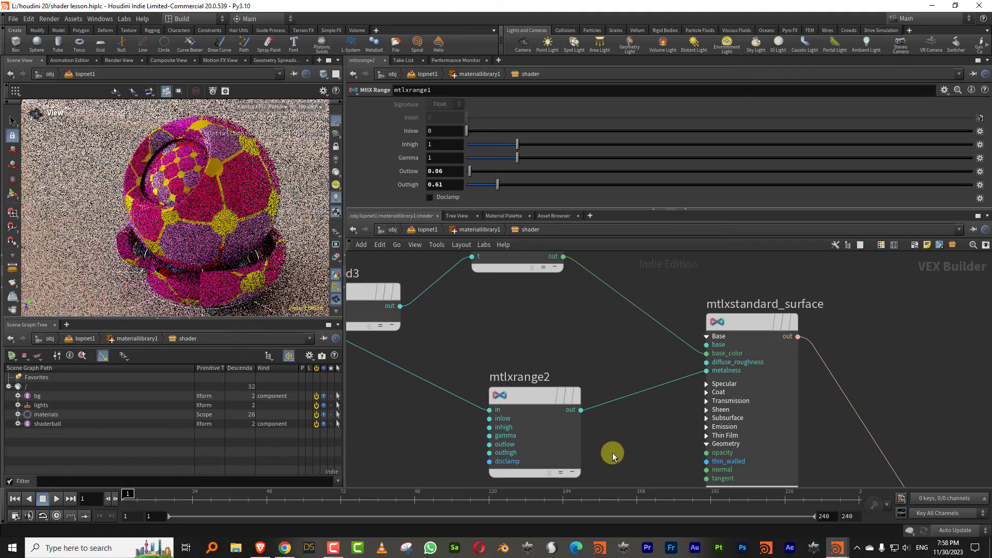
{"action": "left_click_drag", "start_coordinate": [243, 180], "coordinate": [173, 180]}
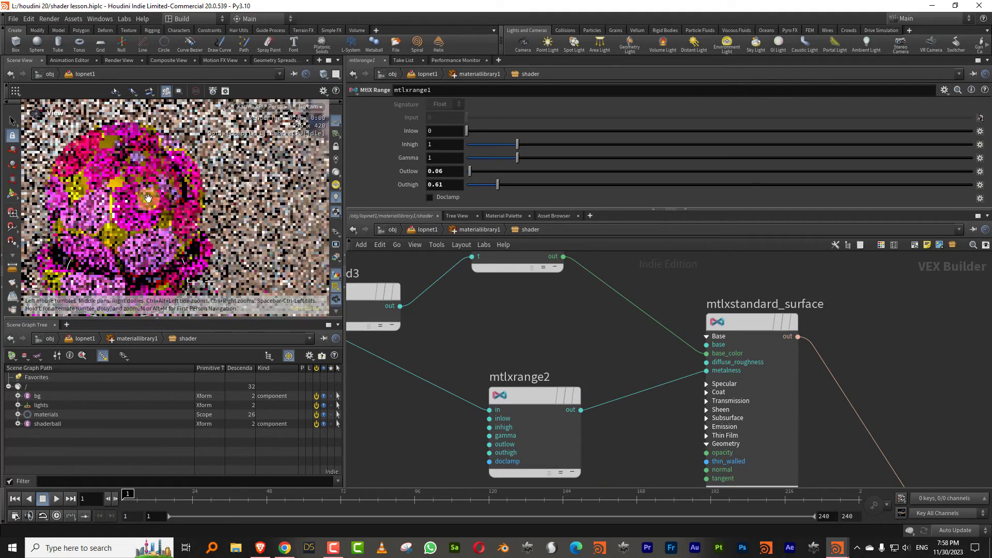
Step: Set Outhigh to 0 on mtlxrange2, try Outlow at 0.98, and bring Outlow down to about 0.08
{"action": "left_click", "coordinate": [499, 454]}
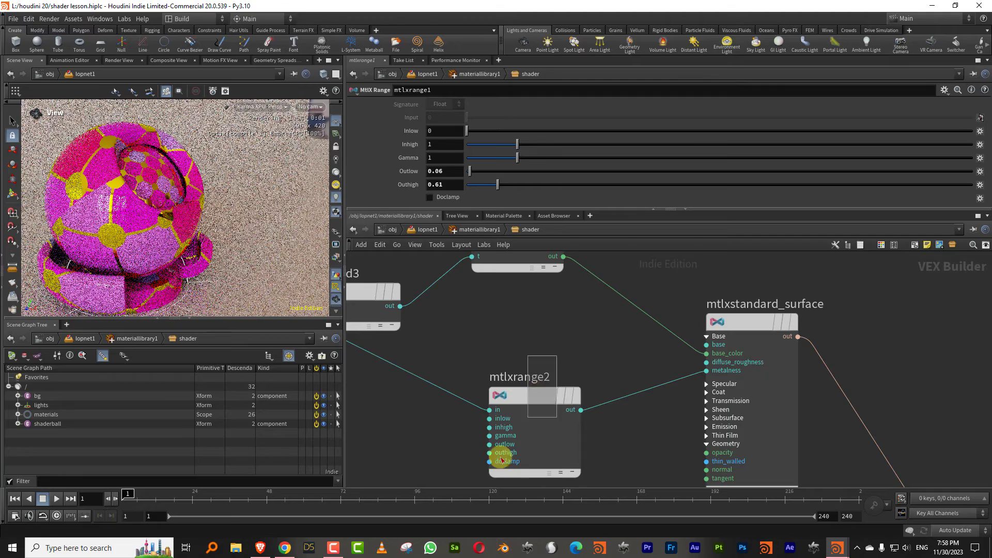
{"action": "left_click", "coordinate": [516, 172]}
{"action": "left_click", "coordinate": [466, 186]}
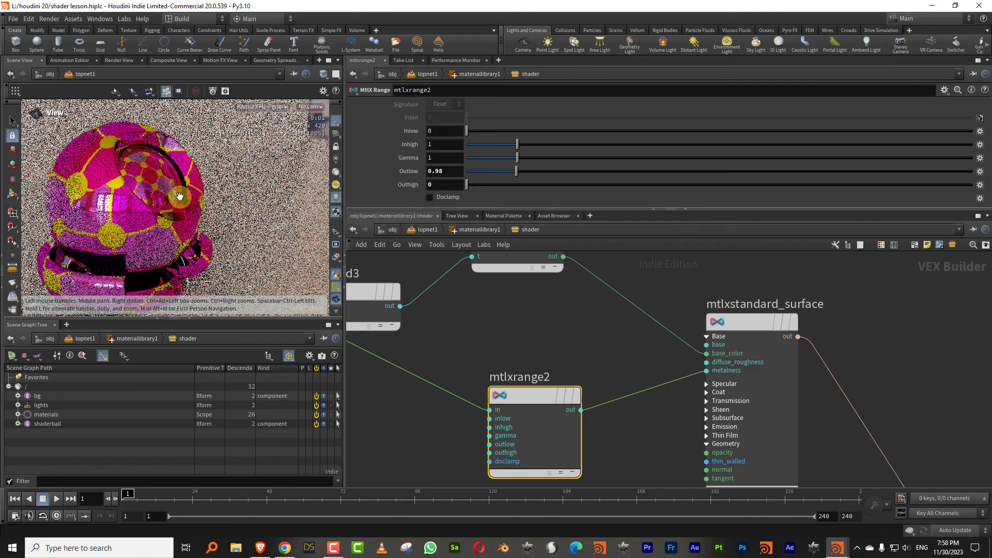
{"action": "scroll", "coordinate": [166, 192], "scroll_direction": "up", "scroll_amount": 5}
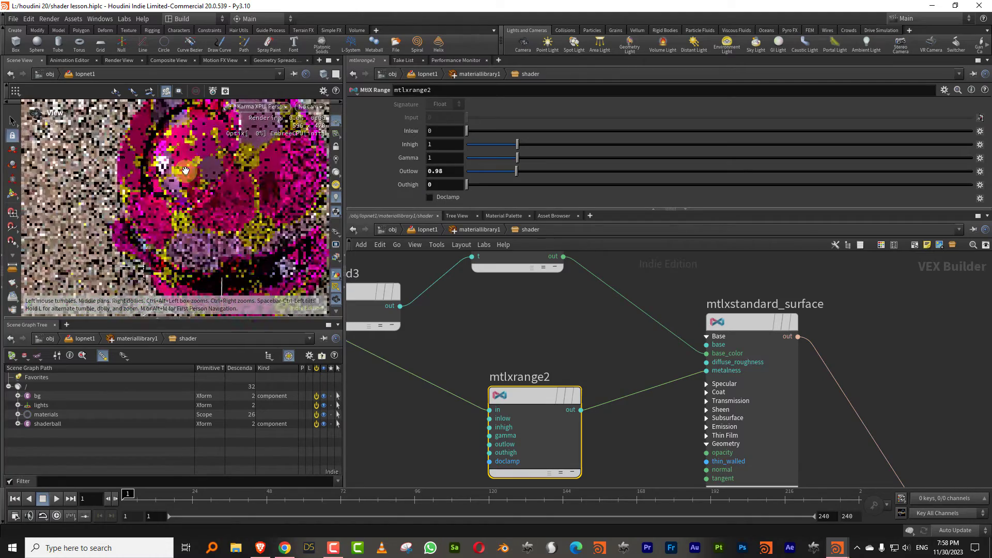
{"action": "left_click_drag", "start_coordinate": [470, 171], "coordinate": [457, 172]}
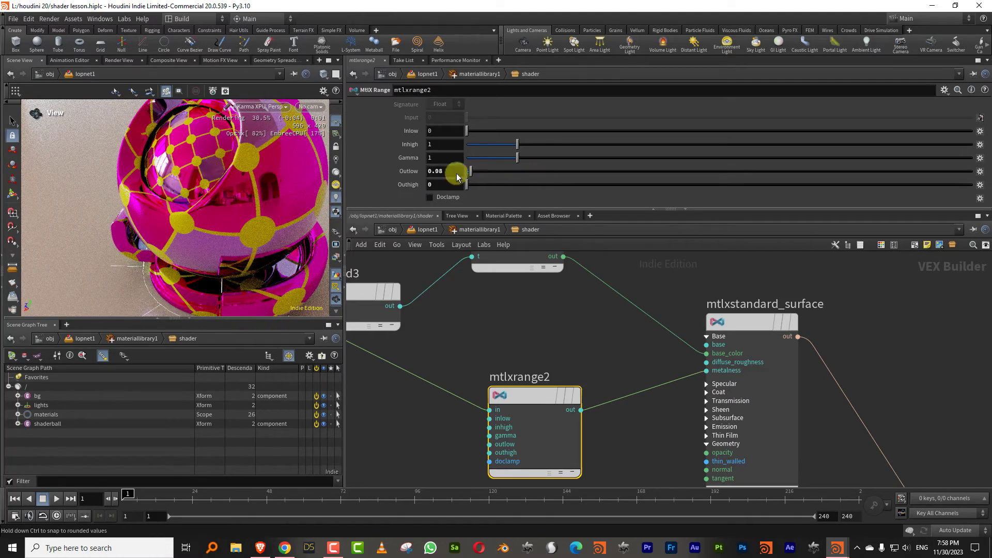
Step: Set the Specular Roughness of mtlxstandard_surface to 0.119
{"action": "left_click", "coordinate": [761, 368]}
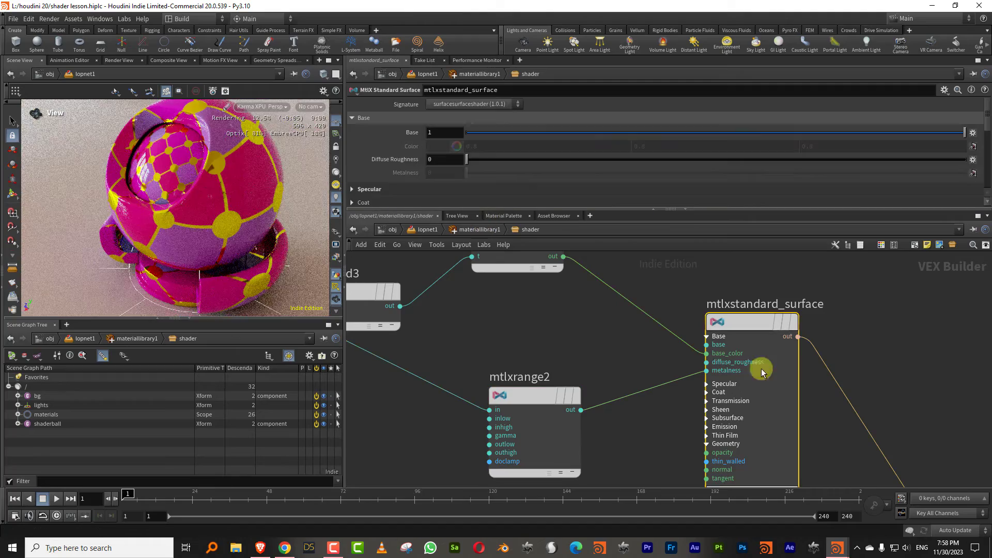
{"action": "left_click", "coordinate": [352, 189]}
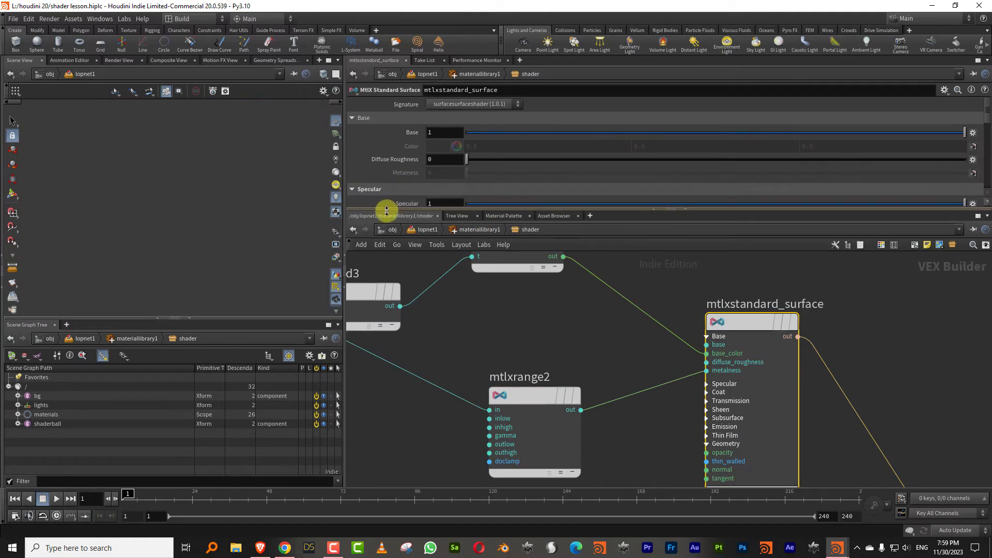
{"action": "left_click_drag", "start_coordinate": [386, 209], "coordinate": [390, 313]}
{"action": "left_click_drag", "start_coordinate": [595, 233], "coordinate": [537, 237]}
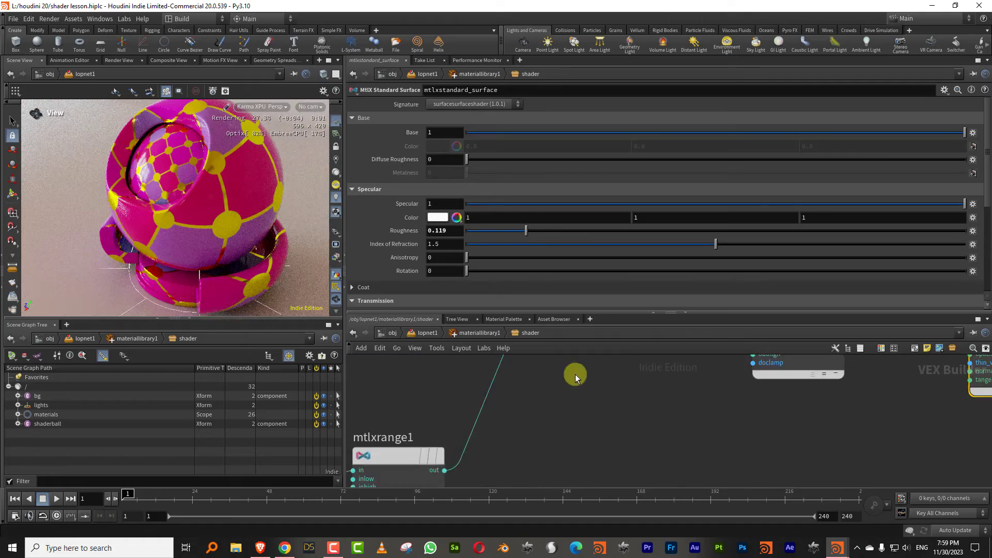
Step: Set Outlow to 0, Outhigh to 0.21 and Gamma to 1.02 on mtlxrange1
{"action": "scroll", "coordinate": [568, 385], "scroll_direction": "down", "scroll_amount": 3}
{"action": "left_click", "coordinate": [459, 434]}
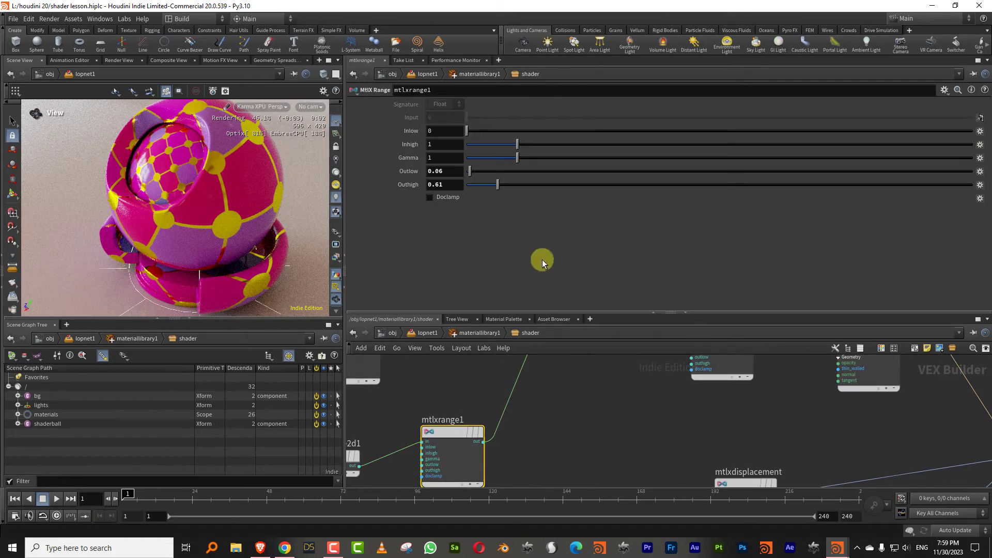
{"action": "left_click_drag", "start_coordinate": [523, 185], "coordinate": [517, 192]}
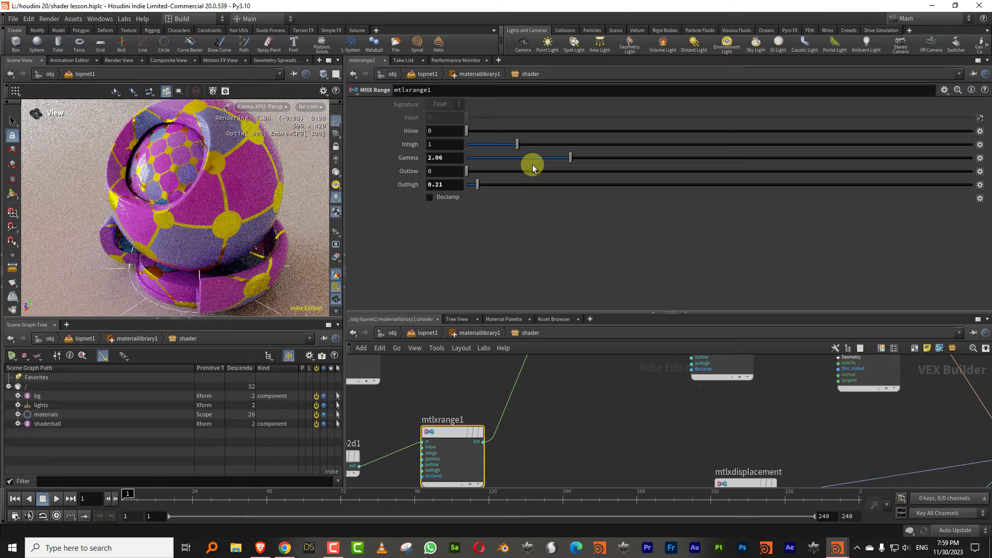
{"action": "left_click_drag", "start_coordinate": [524, 160], "coordinate": [518, 157]}
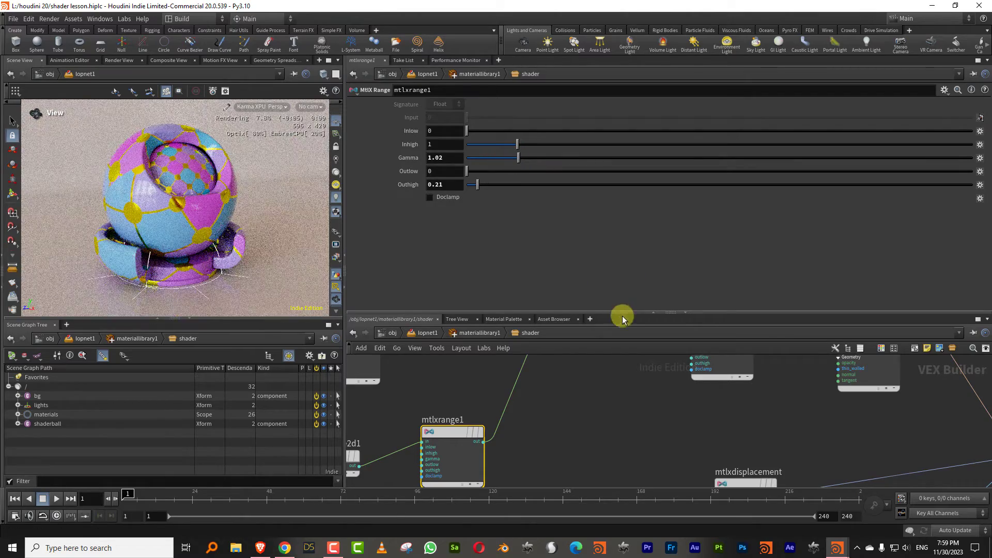
{"action": "left_click_drag", "start_coordinate": [629, 313], "coordinate": [627, 193]}
{"action": "middle_click_drag", "start_coordinate": [581, 323], "coordinate": [604, 305]}
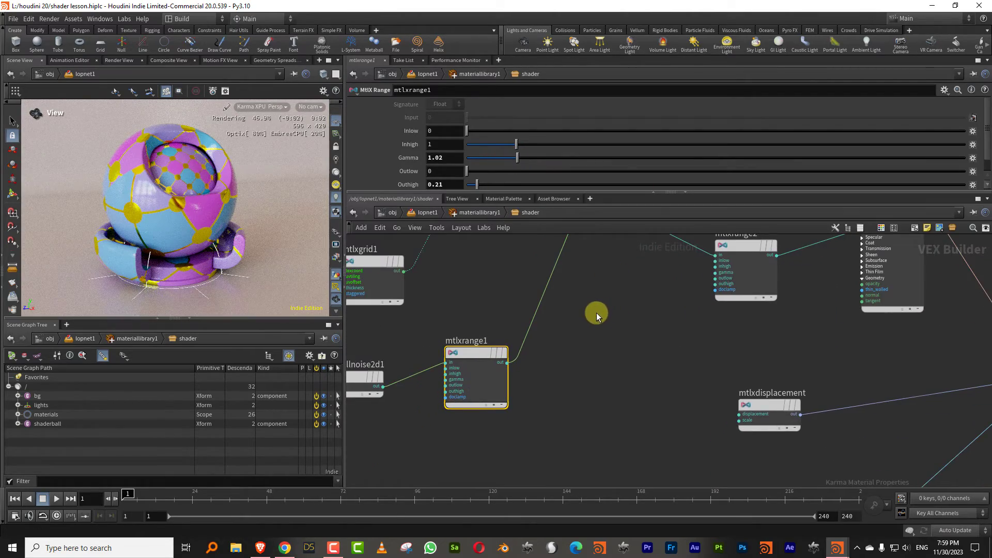
{"action": "middle_click_drag", "start_coordinate": [574, 340], "coordinate": [535, 362]}
{"action": "key", "text": "Tab"}
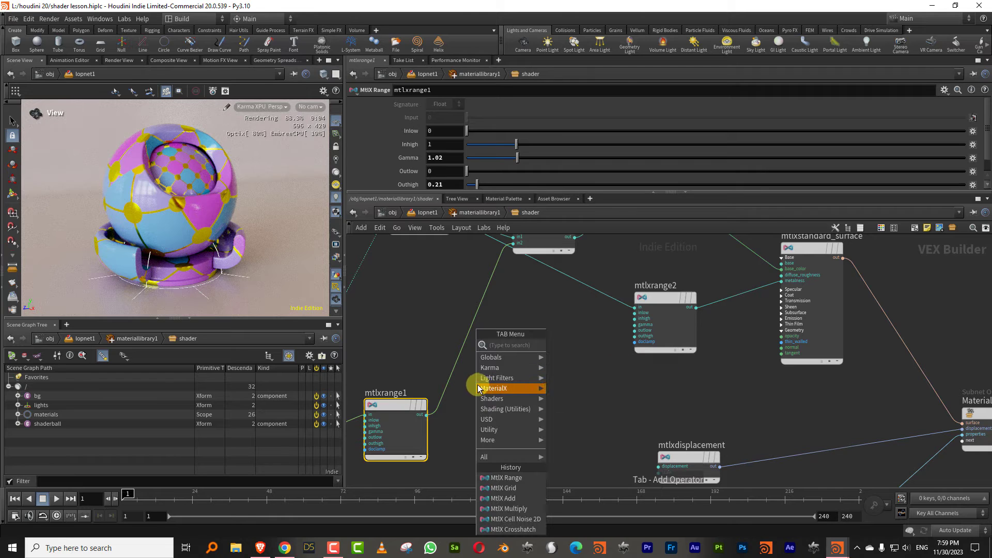
{"action": "mouse_move", "coordinate": [544, 388]}
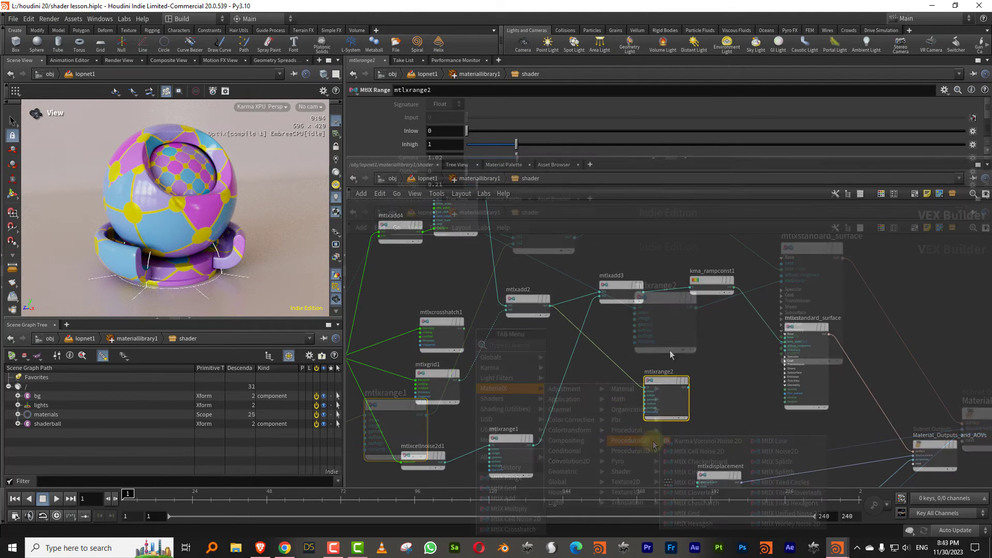
{"action": "middle_click_drag", "start_coordinate": [668, 337], "coordinate": [665, 355]}
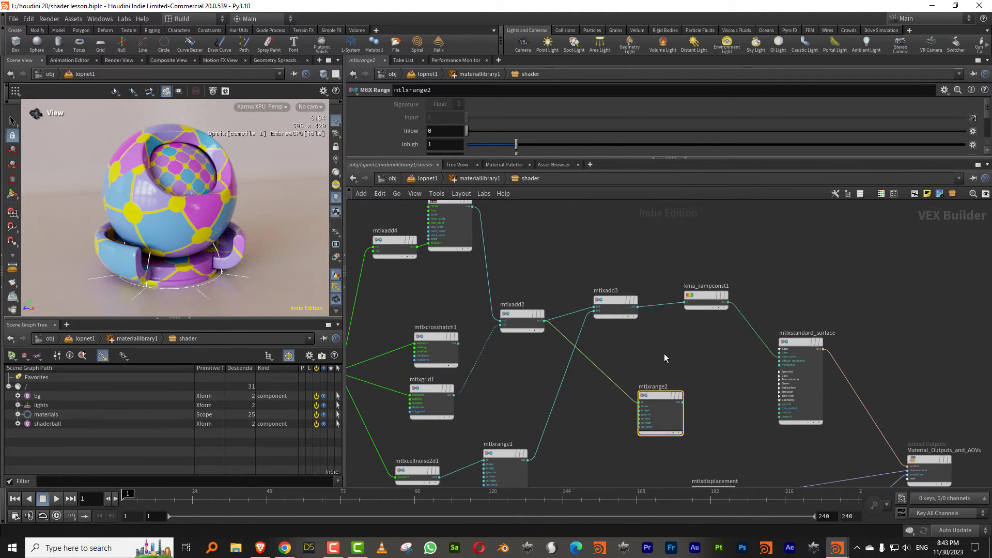
Step: Add a Karma Voronoi Noise 2D node in the empty area above mtlxadd3
{"action": "key", "text": "Tab"}
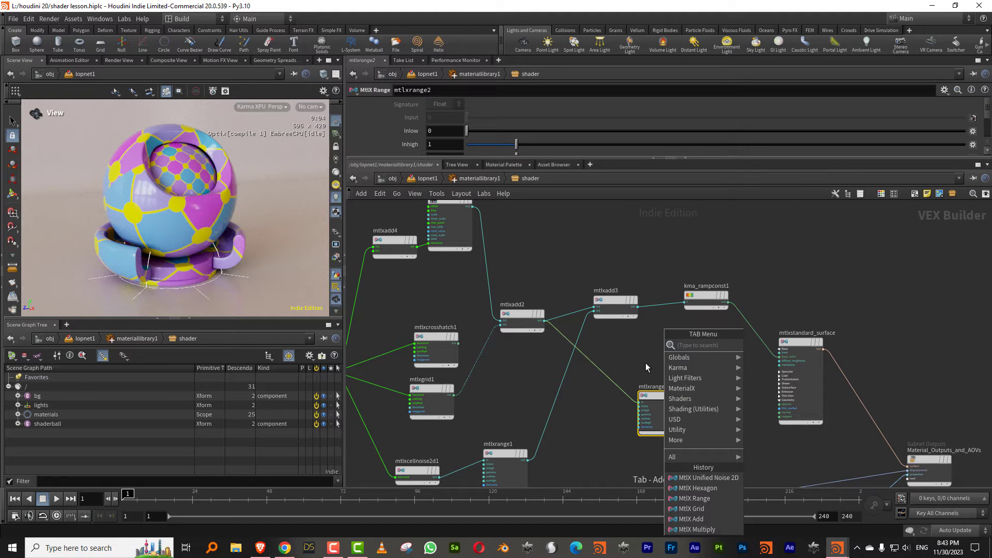
{"action": "mouse_move", "coordinate": [711, 387]}
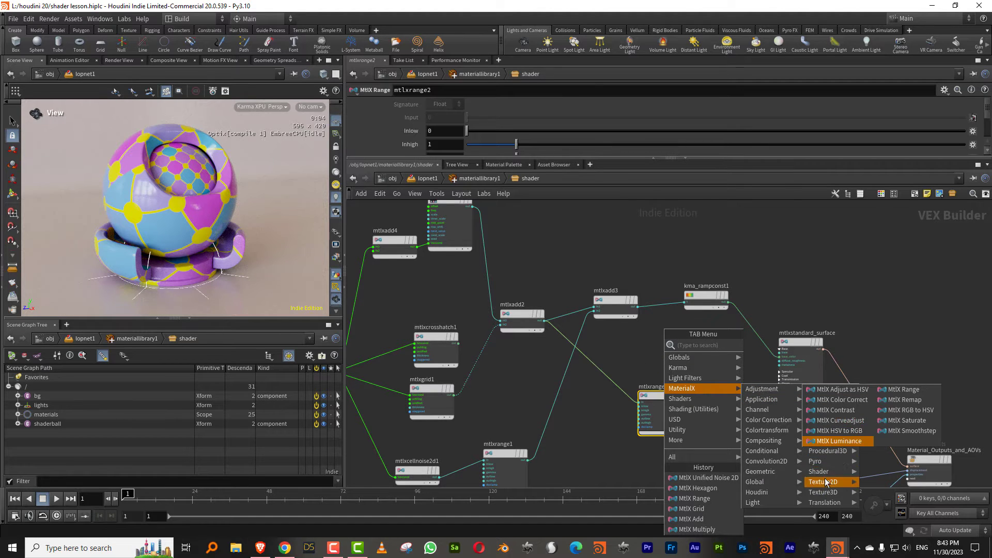
{"action": "mouse_move", "coordinate": [830, 443]}
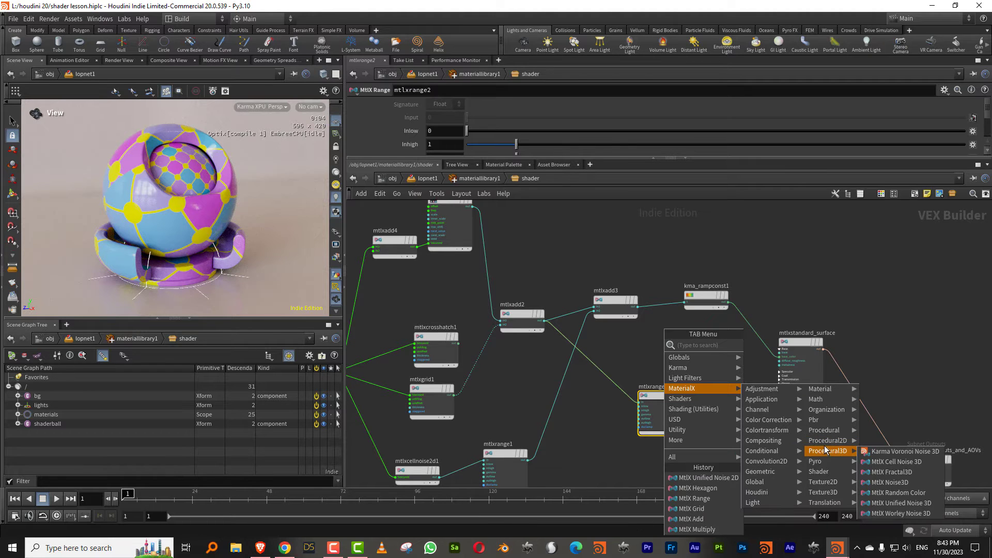
{"action": "left_click", "coordinate": [712, 443]}
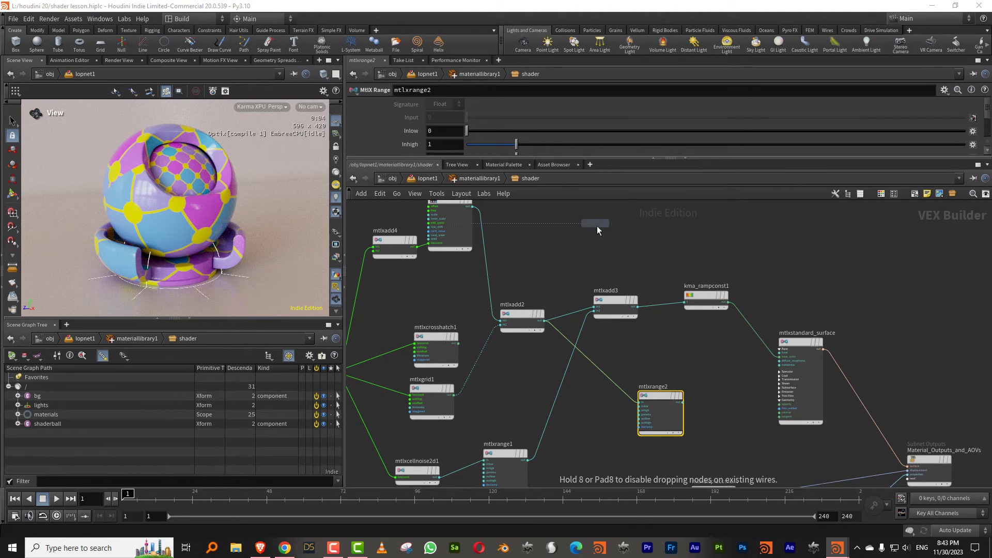
{"action": "left_click", "coordinate": [590, 245]}
{"action": "left_click", "coordinate": [477, 131]}
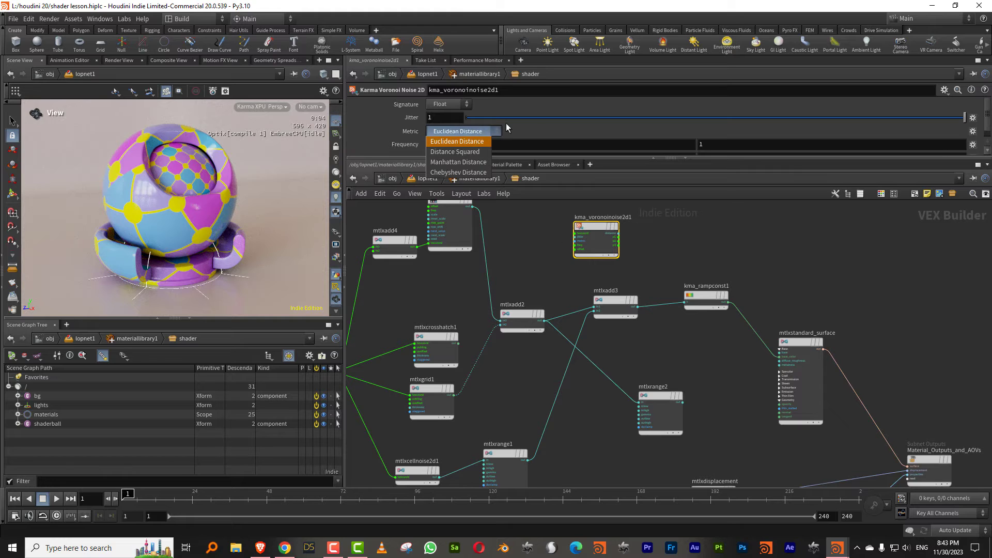
{"action": "left_click", "coordinate": [705, 248]}
{"action": "middle_click_drag", "start_coordinate": [668, 237], "coordinate": [653, 280]}
{"action": "scroll", "coordinate": [522, 275], "scroll_direction": "up", "scroll_amount": 5}
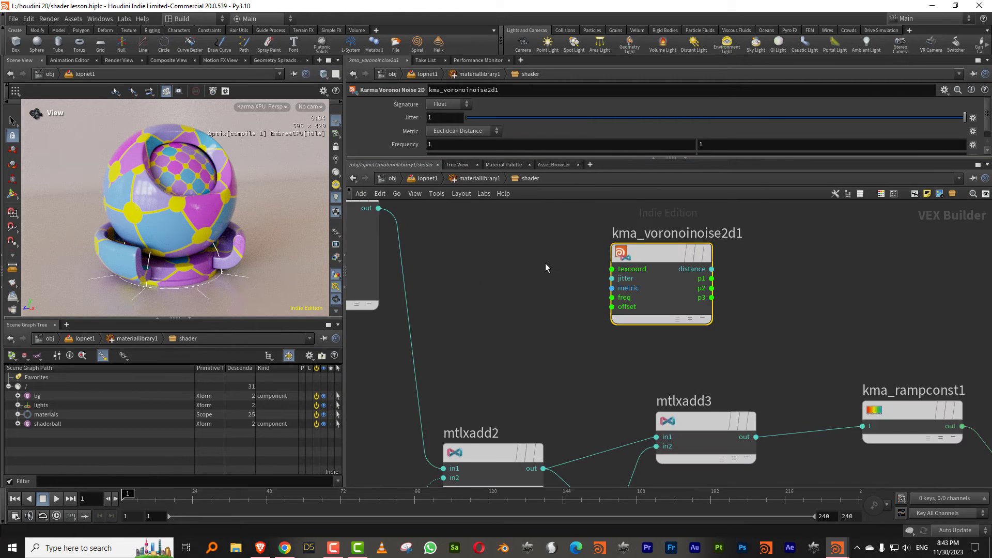
Step: Wire the shared texture coordinates into kma_voronoinoise2d1's texcoord and its distance output into kma_rampconst1
{"action": "middle_click_drag", "start_coordinate": [548, 262], "coordinate": [636, 269]}
{"action": "scroll", "coordinate": [611, 261], "scroll_direction": "down", "scroll_amount": 3}
{"action": "left_click", "coordinate": [498, 406]}
{"action": "middle_click_drag", "start_coordinate": [734, 264], "coordinate": [572, 331]}
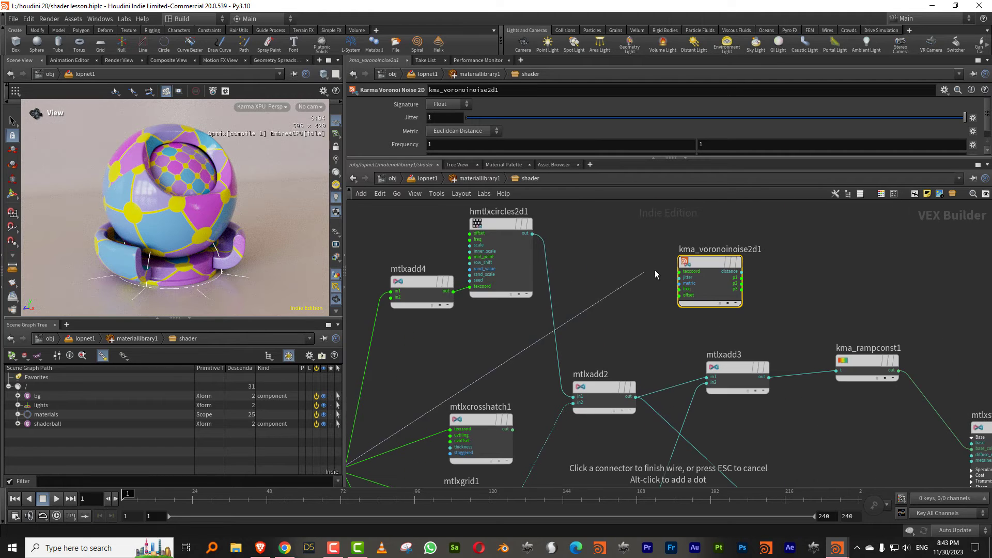
{"action": "left_click", "coordinate": [679, 274]}
{"action": "middle_click_drag", "start_coordinate": [781, 283], "coordinate": [643, 282]}
{"action": "left_click", "coordinate": [604, 275]}
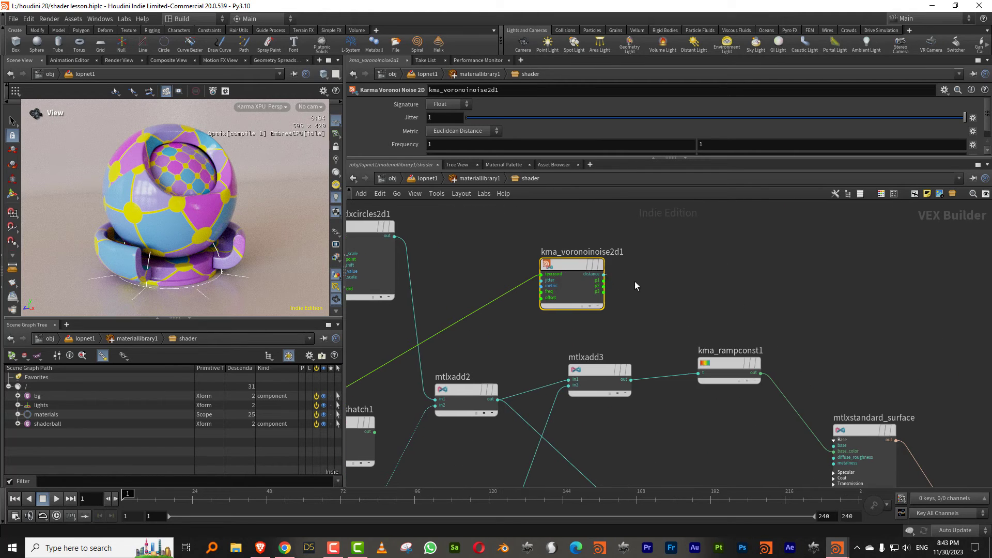
{"action": "left_click", "coordinate": [698, 373]}
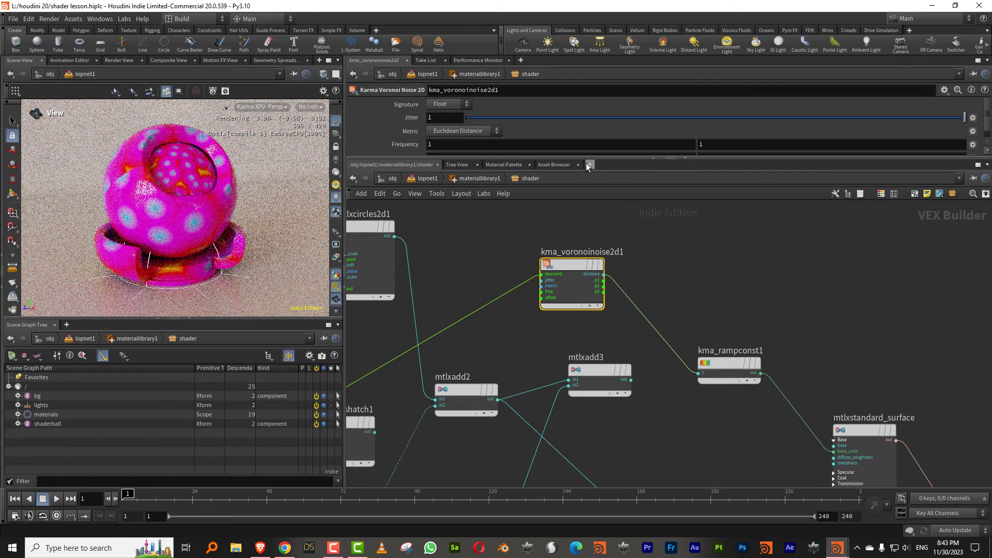
Step: Set the Voronoi noise's Metric to Chebyshev Distance and move the node away from kma_rampconst1 to make room
{"action": "left_click_drag", "start_coordinate": [588, 157], "coordinate": [589, 187]}
{"action": "left_click_drag", "start_coordinate": [549, 280], "coordinate": [505, 292]}
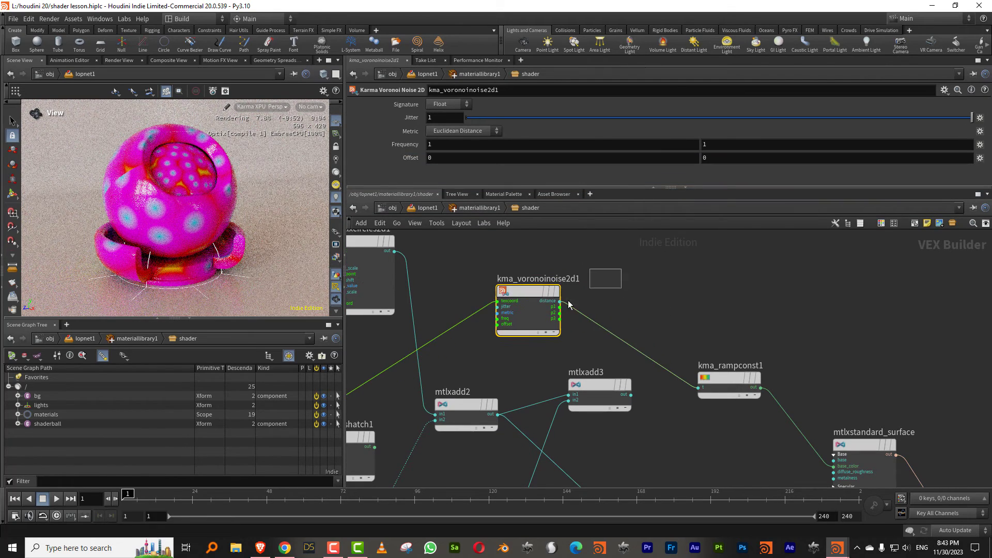
{"action": "left_click", "coordinate": [479, 133]}
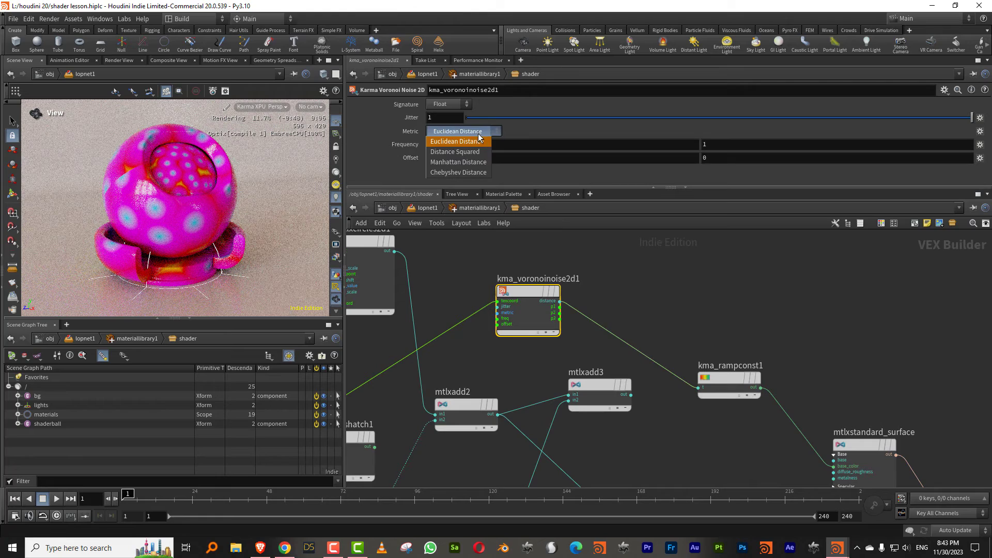
{"action": "left_click", "coordinate": [454, 173]}
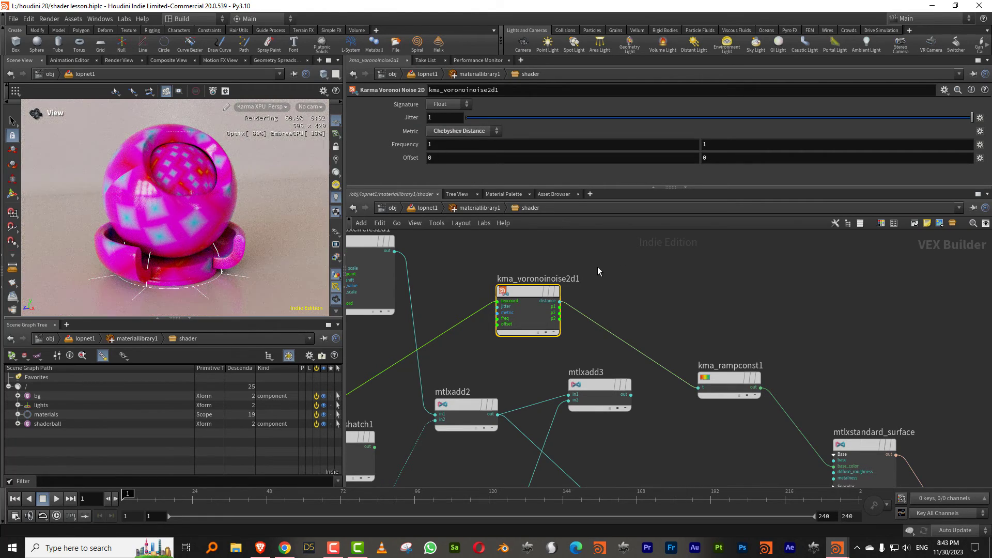
{"action": "left_click_drag", "start_coordinate": [548, 292], "coordinate": [526, 294]}
{"action": "key", "text": "Tab"}
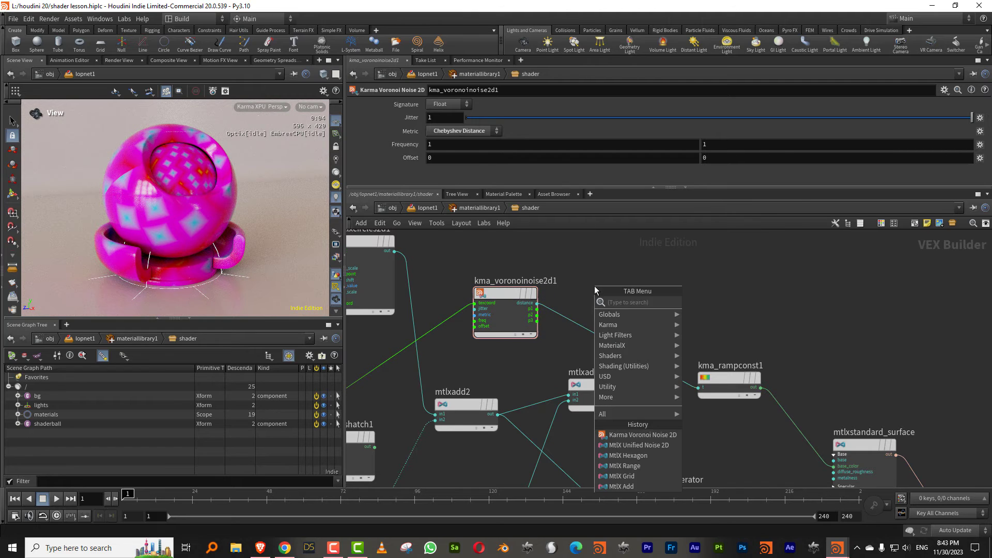
{"action": "type", "text": "flo"}
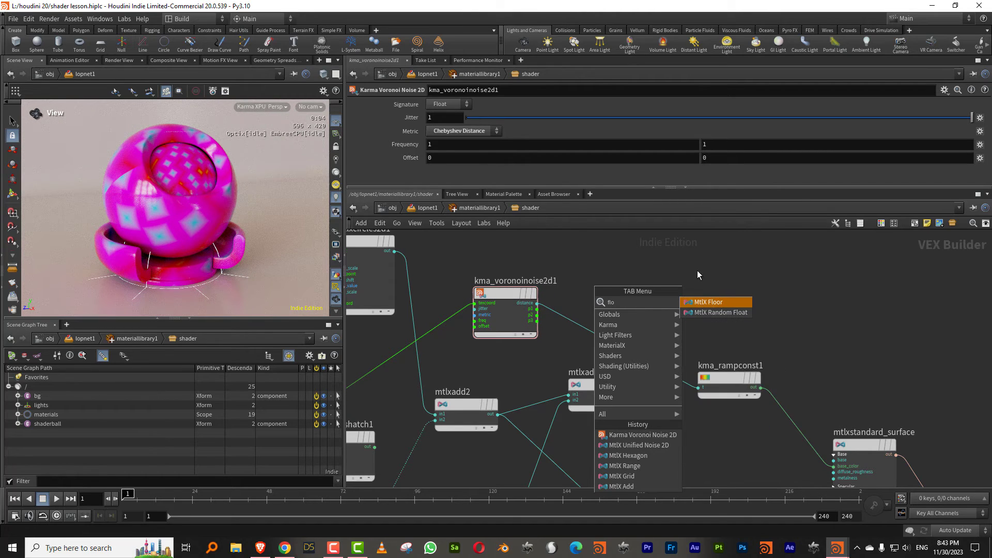
{"action": "left_click", "coordinate": [661, 279]}
Step: Add a Karma Ramp Const with Float signature and insert it between kma_voronoinoise2d1 and kma_rampconst1
{"action": "key", "text": "Tab"}
{"action": "type", "text": "ramp"}
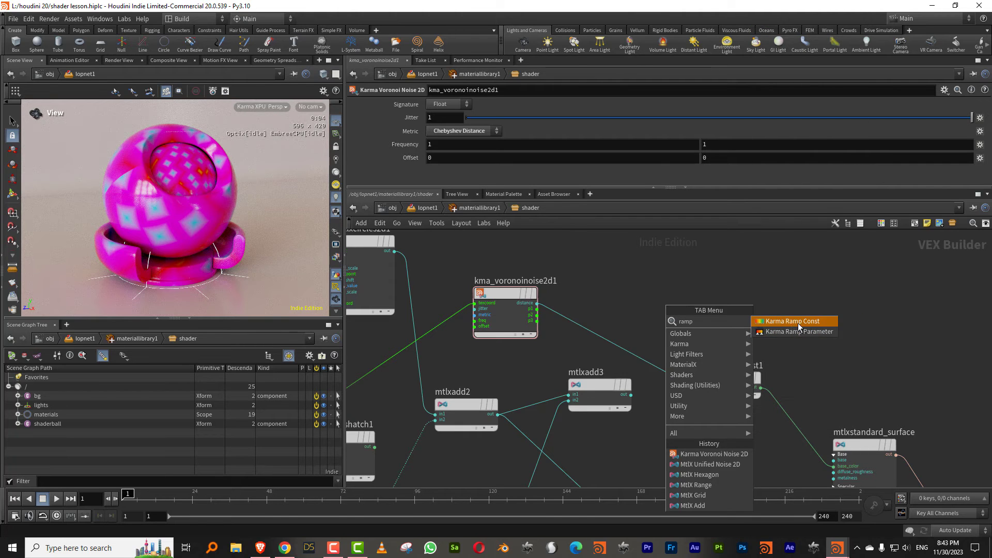
{"action": "left_click", "coordinate": [796, 326]}
{"action": "left_click", "coordinate": [630, 291]}
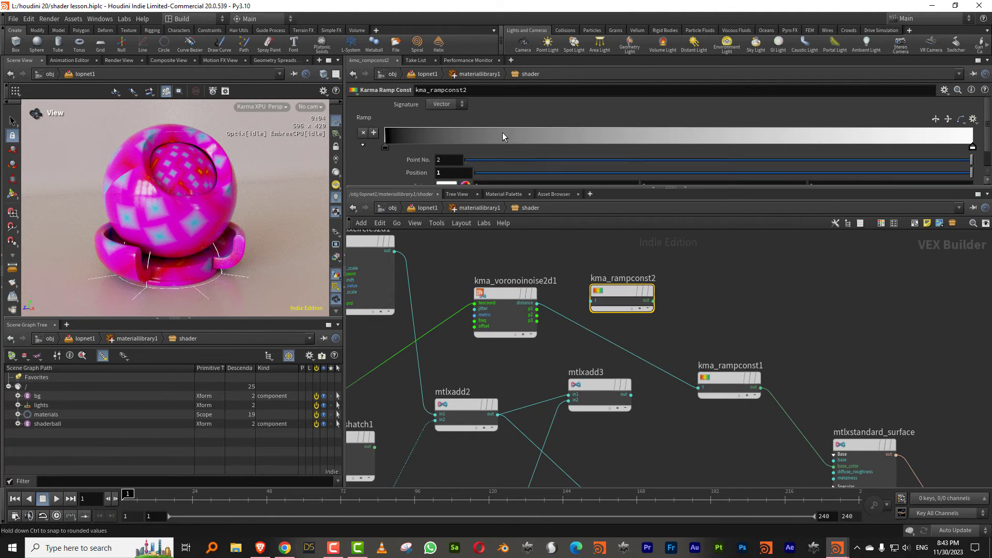
{"action": "left_click", "coordinate": [457, 106]}
{"action": "left_click", "coordinate": [442, 127]}
{"action": "mouse_move", "coordinate": [638, 300]}
{"action": "left_mouse_down"}
{"action": "mouse_move", "coordinate": [600, 331]}
{"action": "mouse_move", "coordinate": [619, 333]}
{"action": "left_mouse_up"}
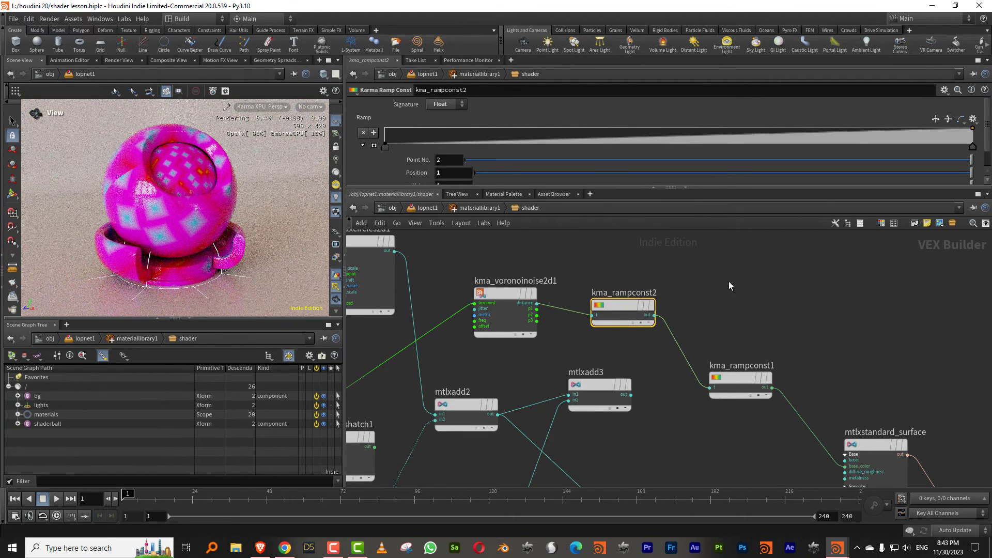
Step: Add two points to the kma_rampconst2 ramp, forming a steep rise from 0 to full value that ends at about 0.396
{"action": "left_click", "coordinate": [708, 143]}
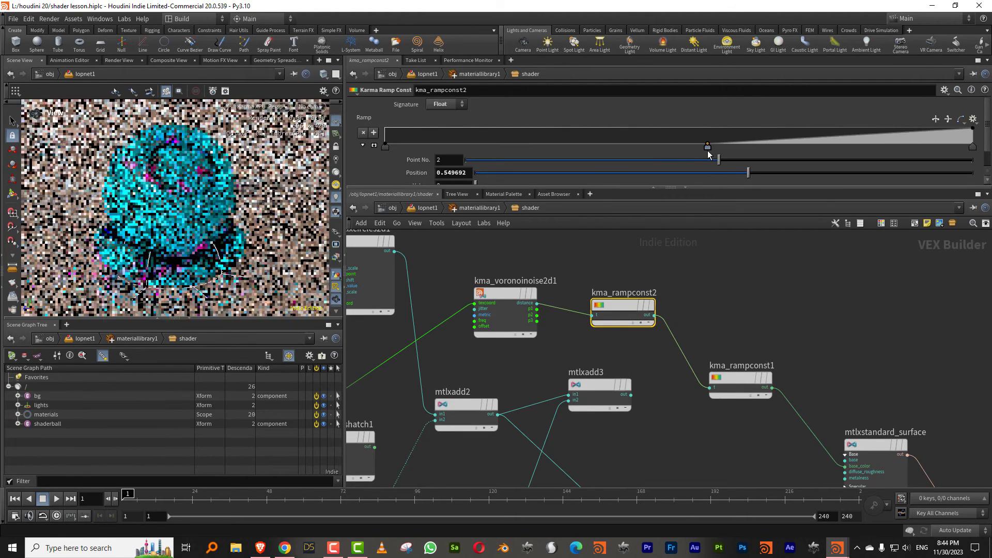
{"action": "left_click_drag", "start_coordinate": [736, 138], "coordinate": [592, 149]}
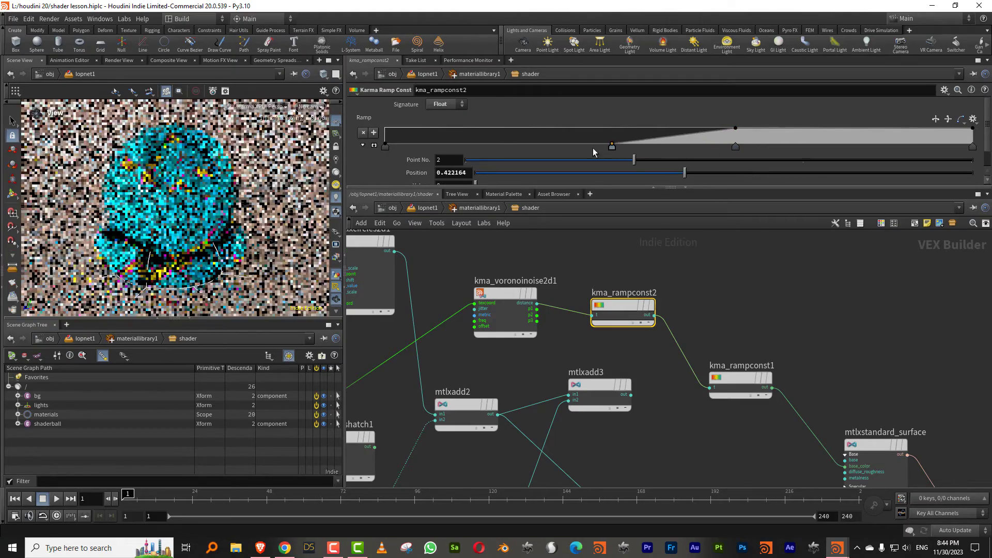
{"action": "left_click_drag", "start_coordinate": [735, 146], "coordinate": [619, 142]}
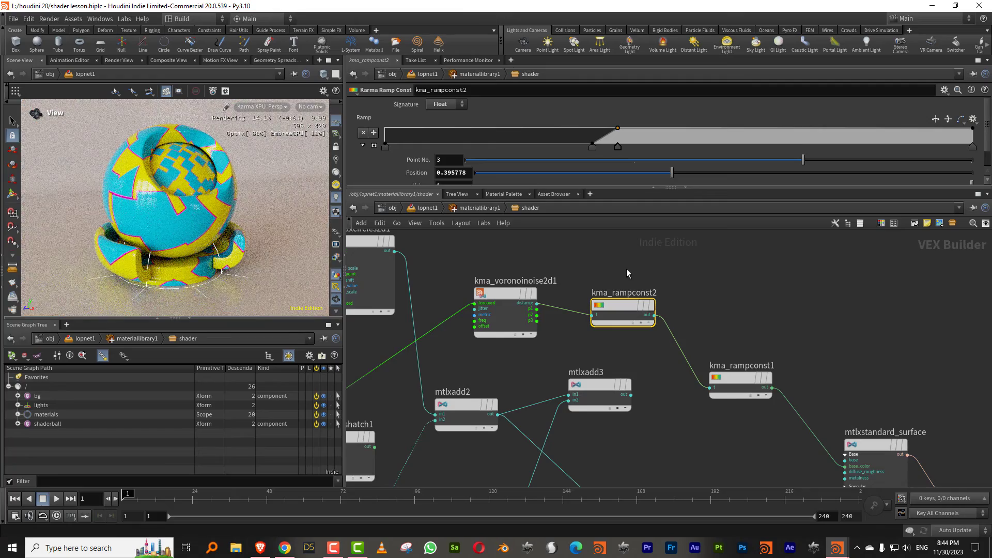
Step: Close the ramp's plateau with a full-value point at about 0.473 and the end point lowered to 0 at about 0.515
{"action": "scroll", "coordinate": [206, 156], "scroll_direction": "up", "scroll_amount": 5}
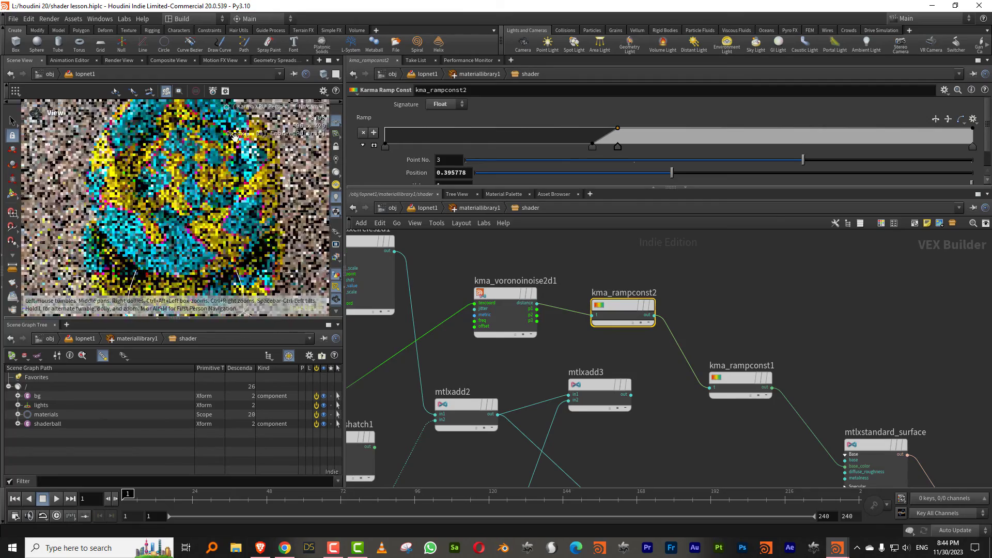
{"action": "middle_click_drag", "start_coordinate": [206, 156], "coordinate": [205, 173]}
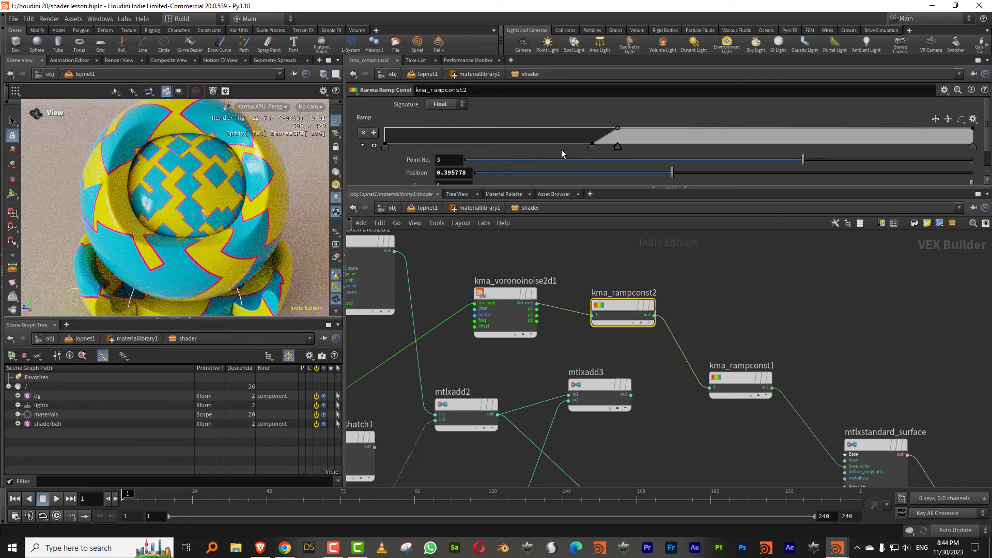
{"action": "left_click", "coordinate": [664, 130]}
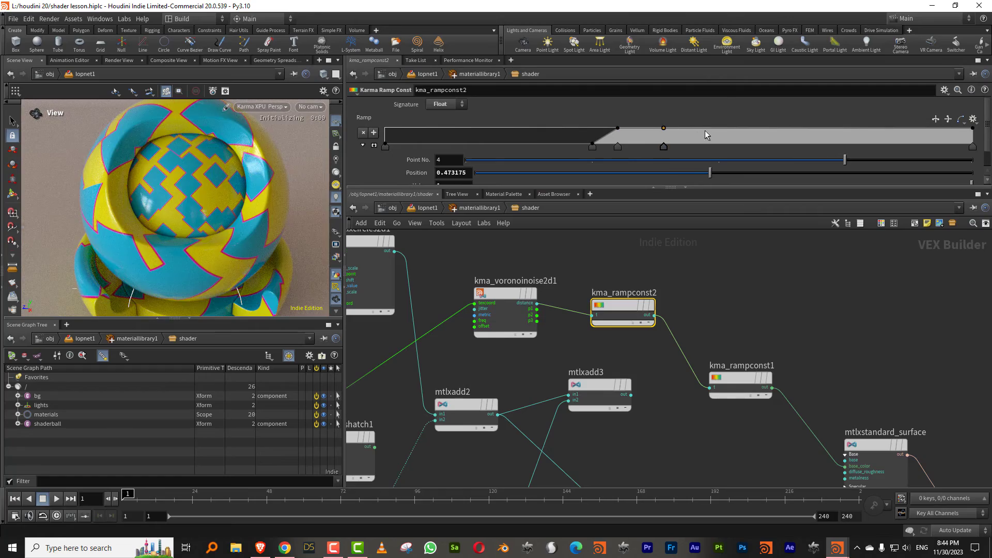
{"action": "left_click_drag", "start_coordinate": [973, 129], "coordinate": [687, 160]}
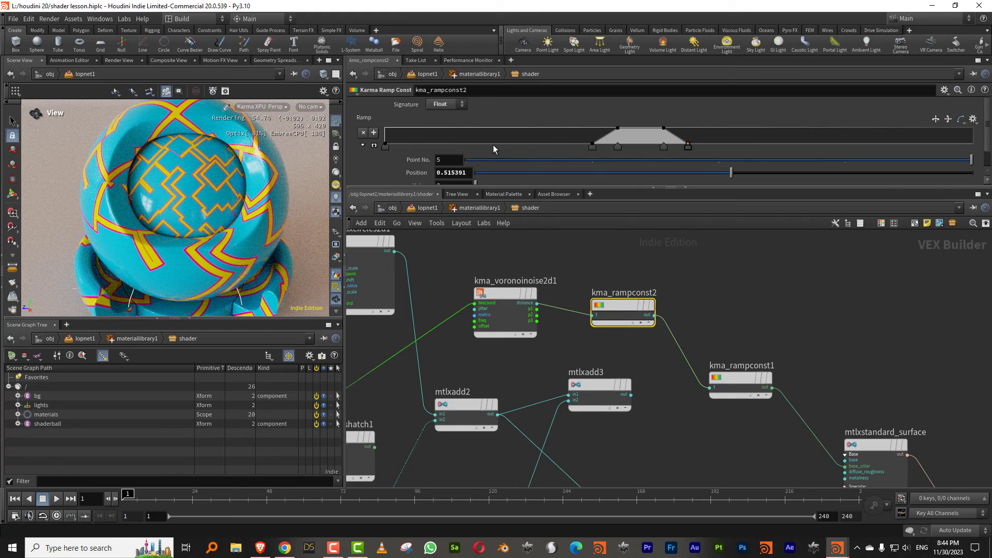
Step: Shape a second ramp plateau with a zero point at about 0.252, a full-value point at about 0.215 and the first point at about 0.089
{"action": "left_click", "coordinate": [534, 147]}
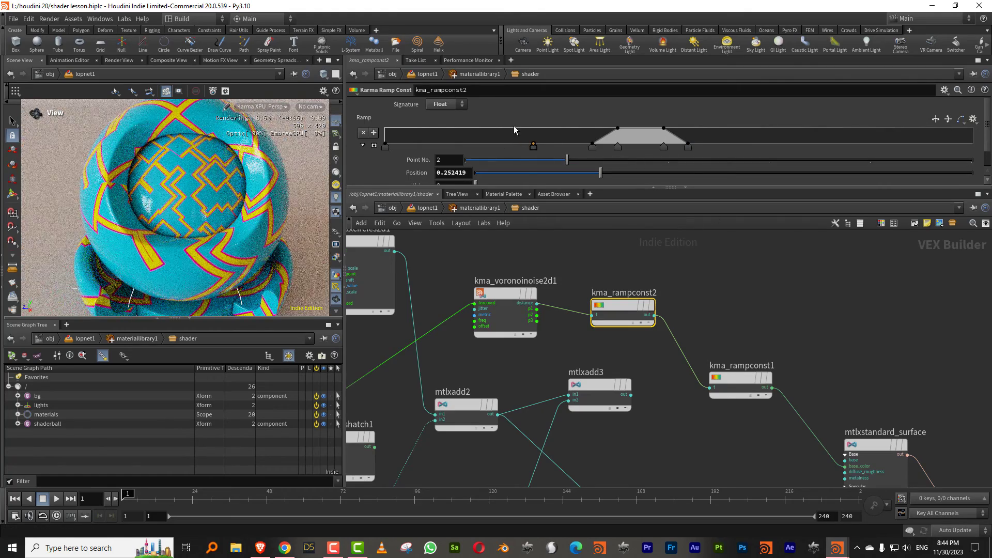
{"action": "left_click_drag", "start_coordinate": [515, 145], "coordinate": [511, 128]}
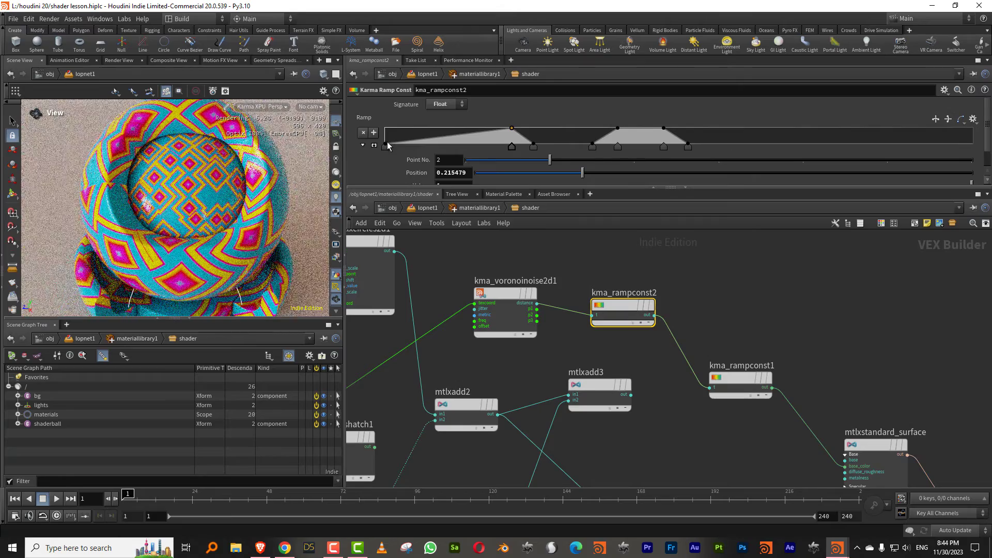
{"action": "mouse_move", "coordinate": [387, 143]}
{"action": "left_mouse_down"}
{"action": "mouse_move", "coordinate": [386, 127]}
{"action": "mouse_move", "coordinate": [385, 145]}
{"action": "left_mouse_up"}
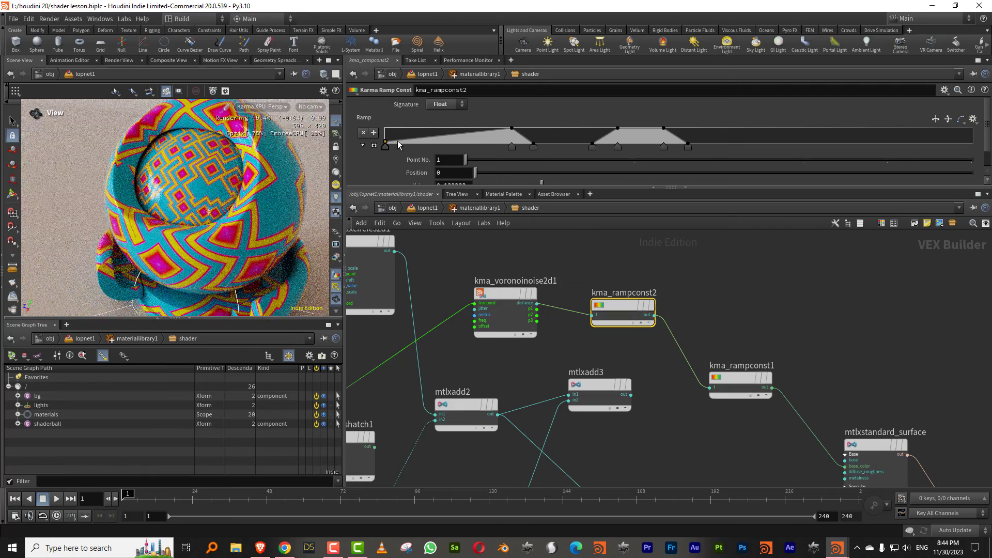
{"action": "mouse_move", "coordinate": [416, 137]}
{"action": "left_mouse_down"}
{"action": "mouse_move", "coordinate": [419, 128]}
{"action": "mouse_move", "coordinate": [412, 147]}
{"action": "mouse_move", "coordinate": [380, 135]}
{"action": "mouse_move", "coordinate": [395, 146]}
{"action": "mouse_move", "coordinate": [438, 147]}
{"action": "left_mouse_up"}
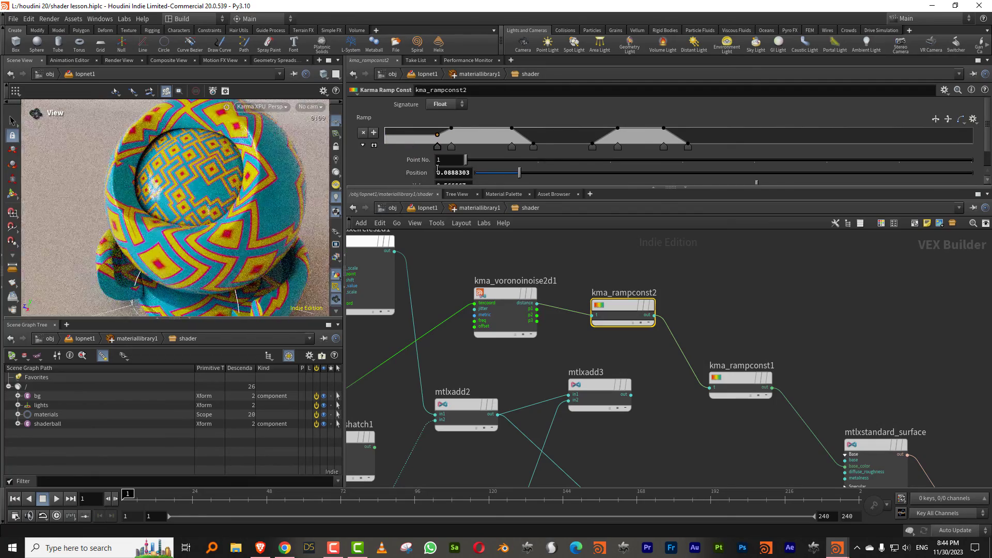